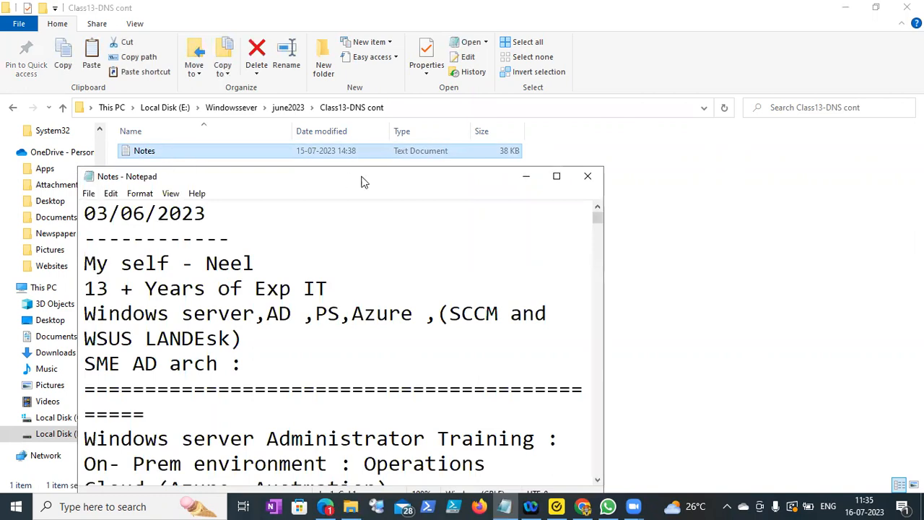
- Add a full-width separator of equals signs at the end of the notes, followed by the date heading 16/07/2023 underlined with equals signs
click(557, 176)
drag(918, 46, 899, 470)
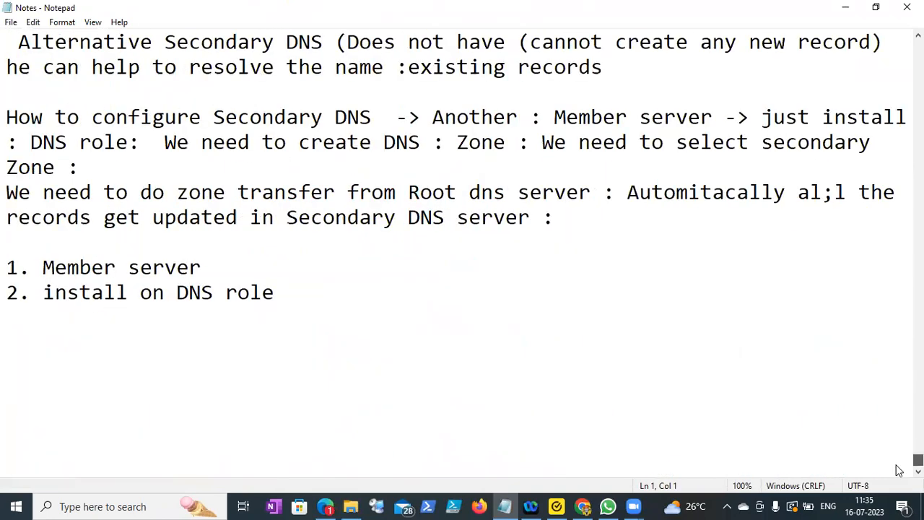
click(7, 336)
text(==============================================)
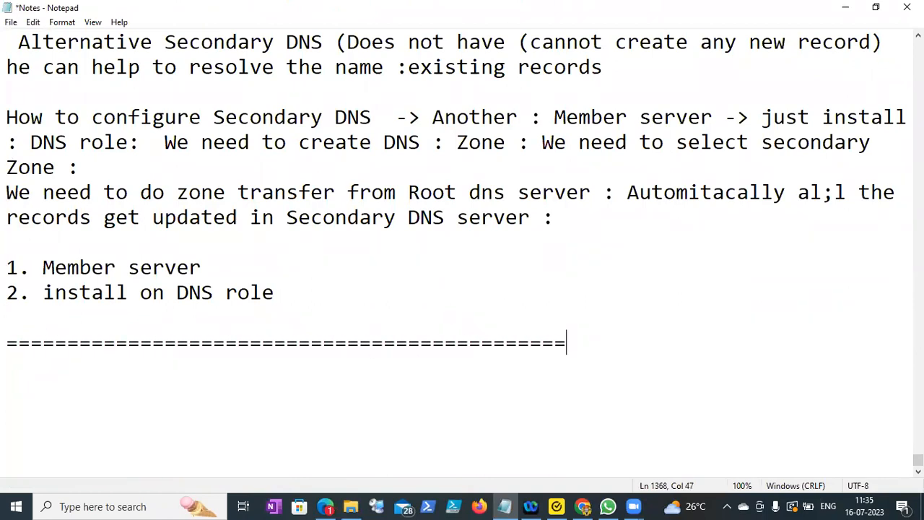
text(=========)
key(Return)
text(16/07/2023)
key(Return)
text(===========)
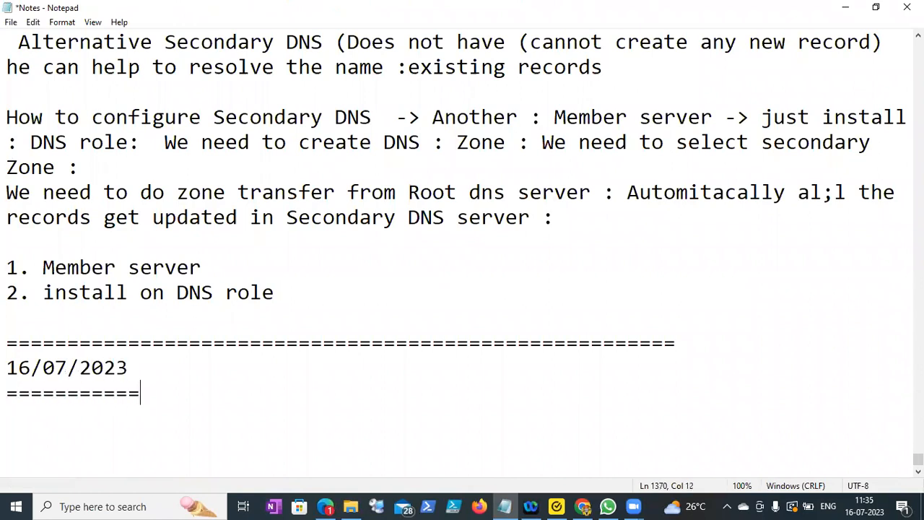
- Below the date heading, add the heading "Recap:", a blank line and the entry "DNS : What is DNS"
key(Return)
text(Recap:)
key(Return)
text(DNS)
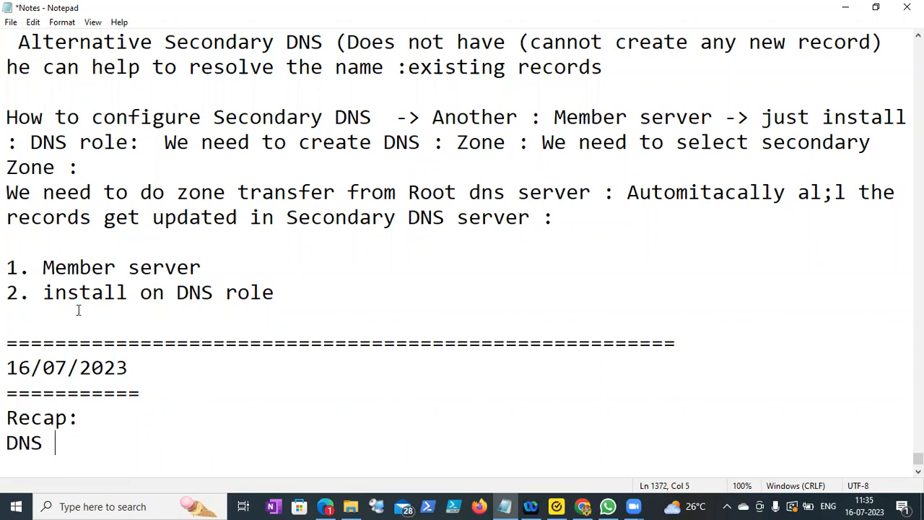
click(92, 419)
key(Return)
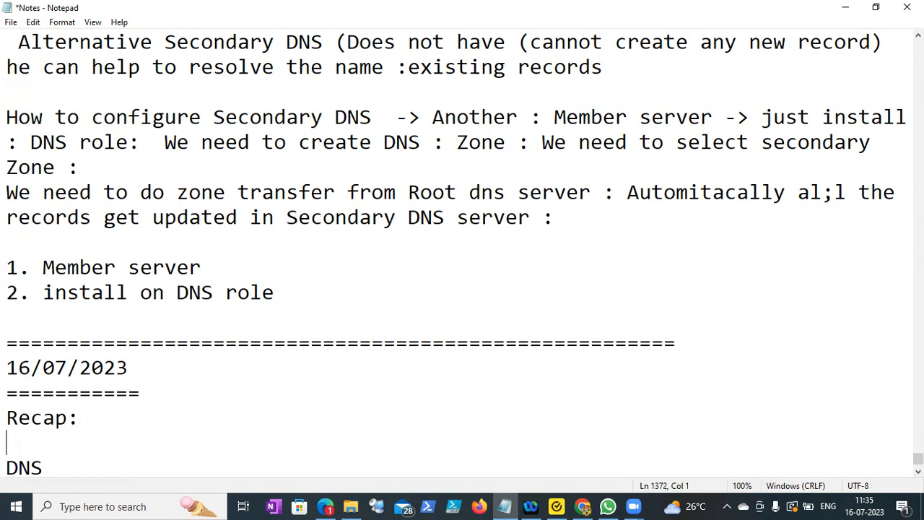
click(66, 462)
text(: )
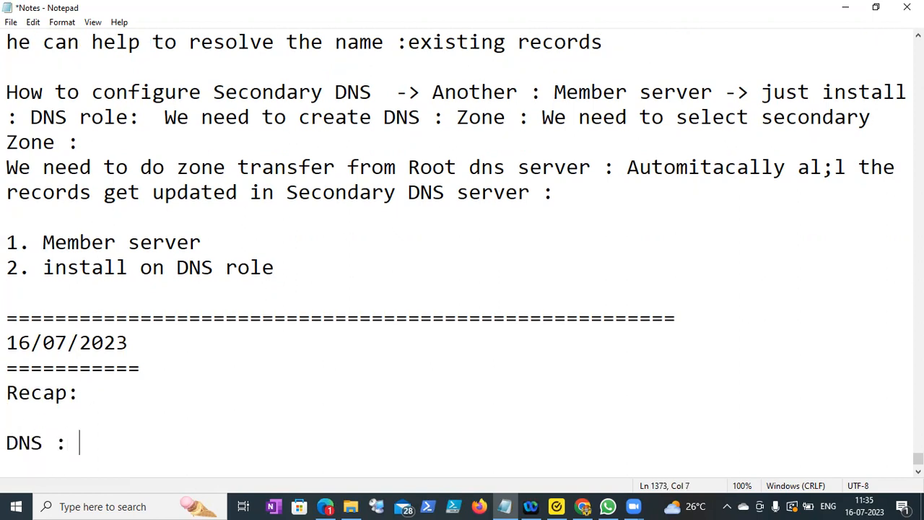
text(What is DNS)
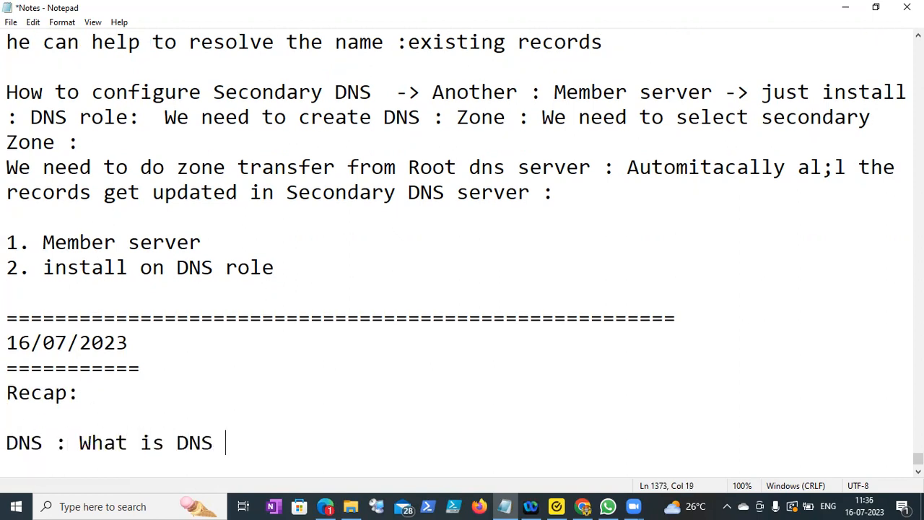
- Add the line "How DNS works : Name resolving :" to the recap
key(Return)
text(Why)
key(BackSpace)
key(BackSpace)
key(BackSpace)
text(How DNS works)
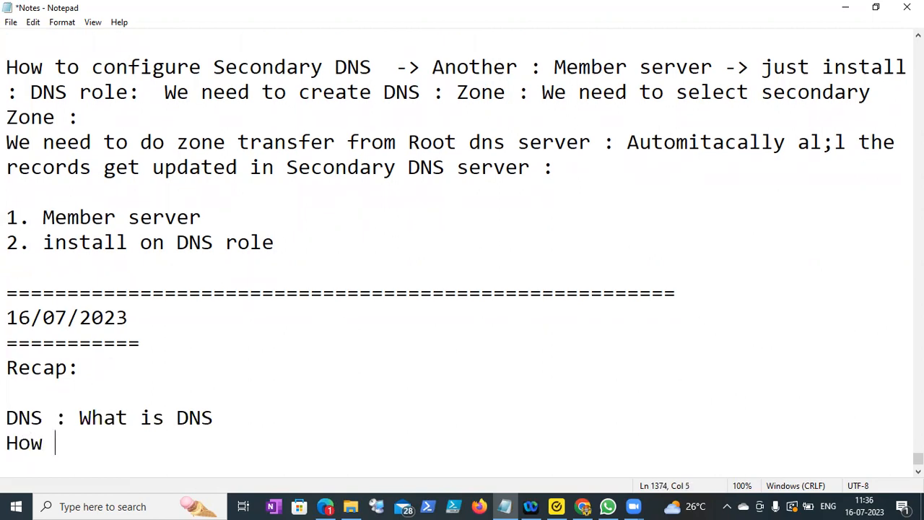
key(BackSpace)
key(BackSpace)
text(ks :)
text( re)
key(BackSpace)
key(BackSpace)
text(Name resolving :)
key(Return)
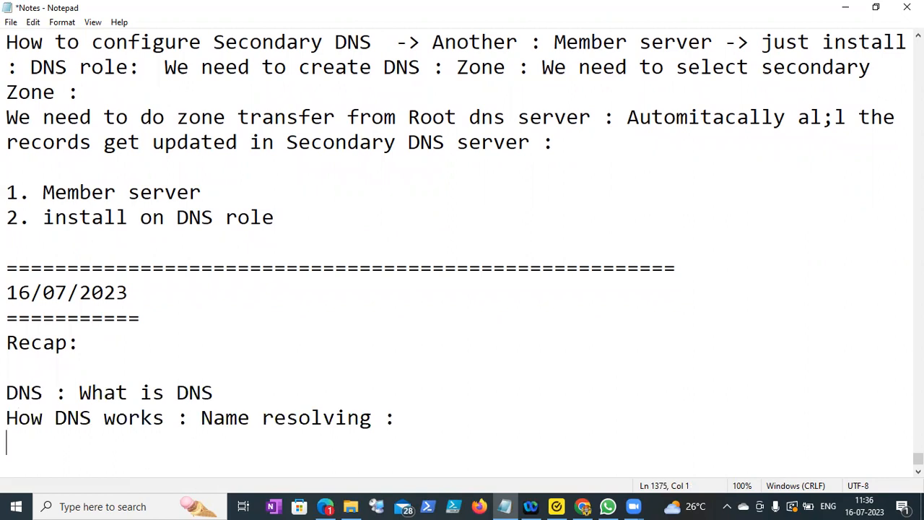
- Add the line "webpage : by IP : accessing by name : we have create host record in DNS :"
text(webpage )
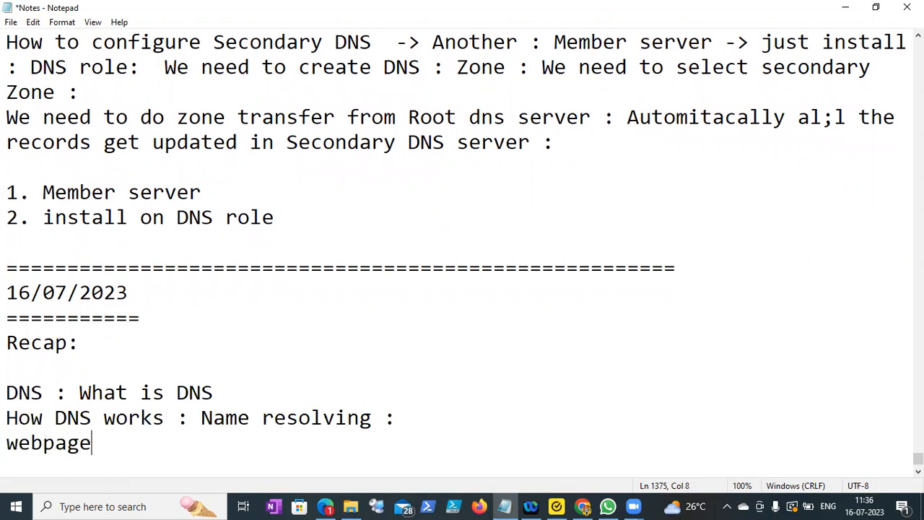
text(: by IP )
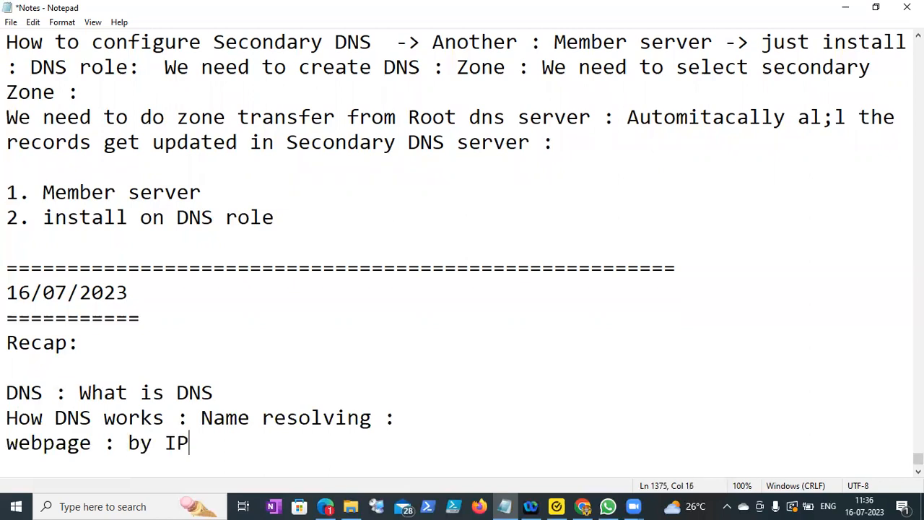
text(: acce)
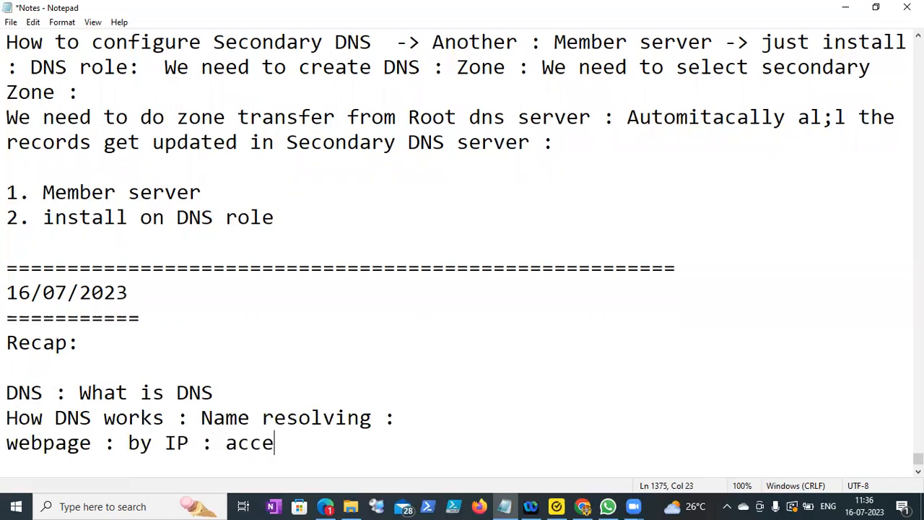
text(ssing by name : we have c)
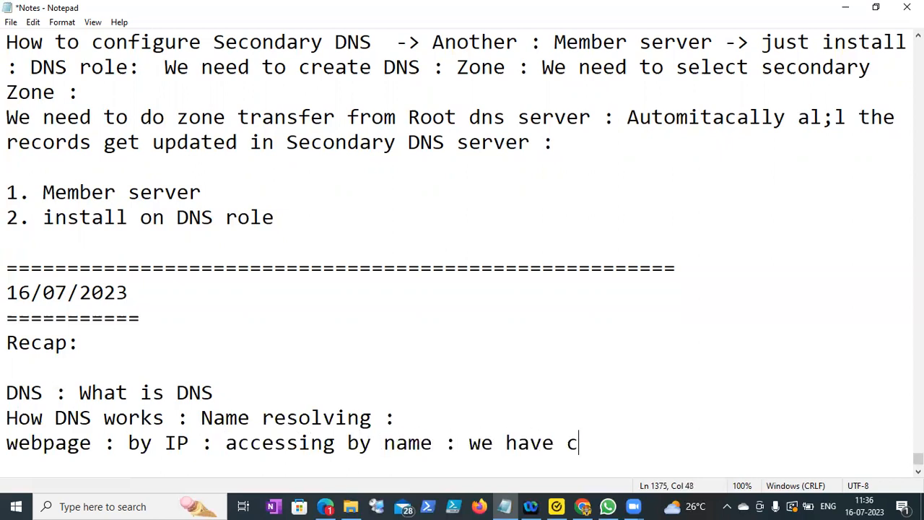
text(reate host re)
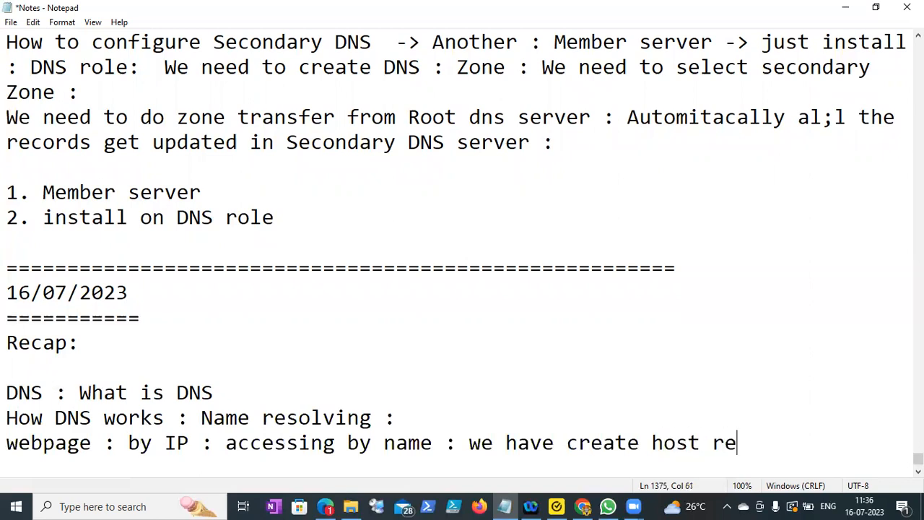
text(cord in )
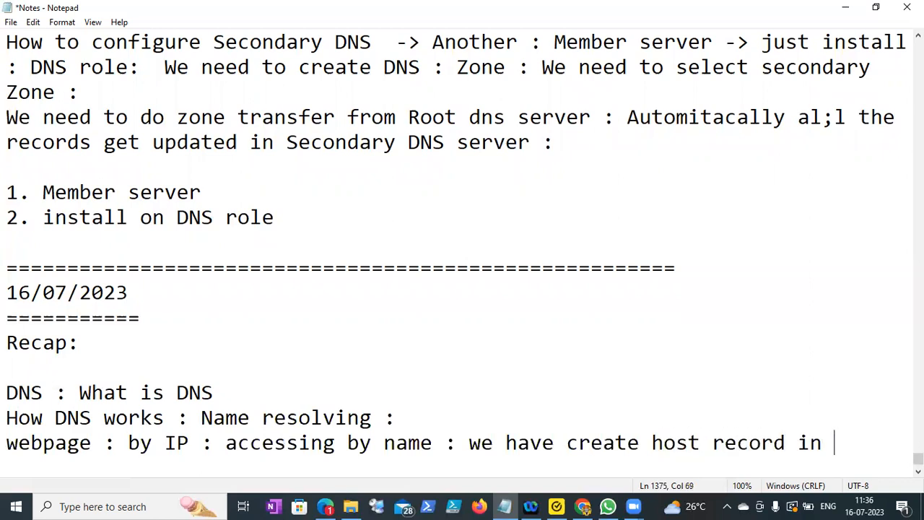
text(DNS :)
key(Return)
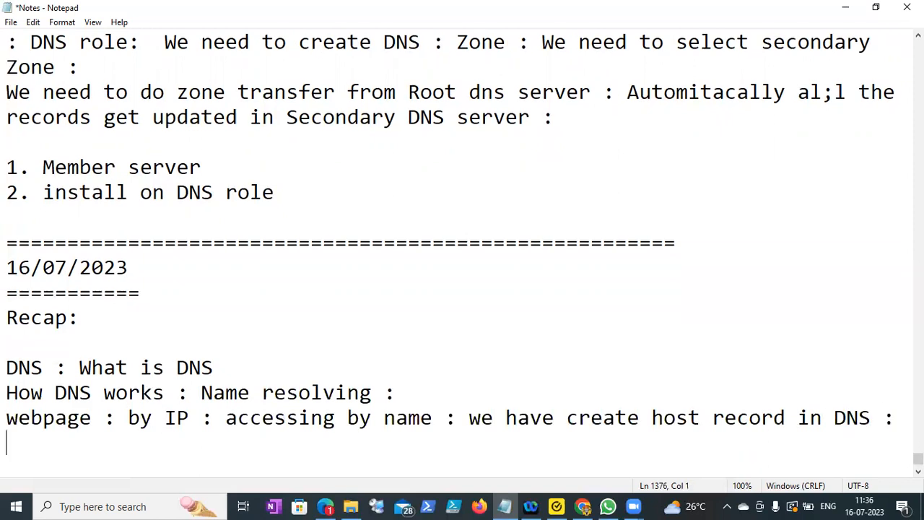
- Continue the webpage note with "related with IP :" and leave a blank line below it
key(Return)
text(re)
key(BackSpace)
key(BackSpace)
text(related)
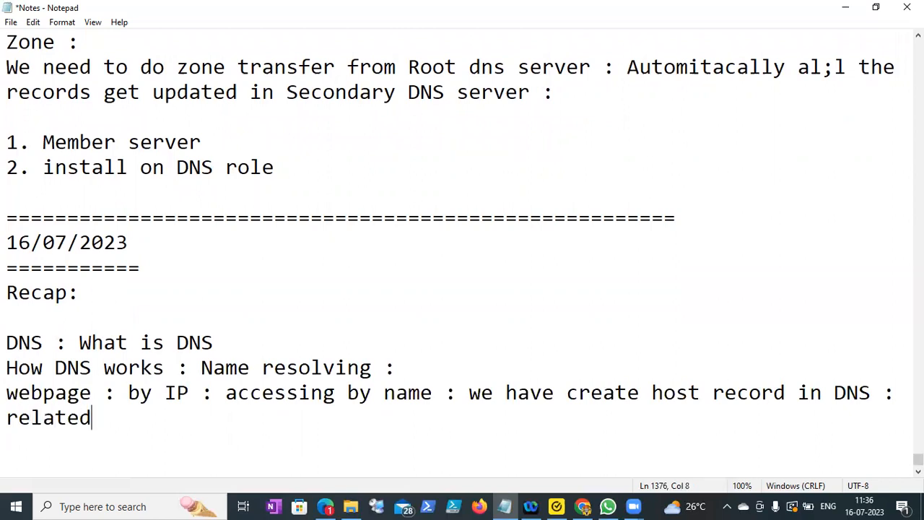
text( with IP :)
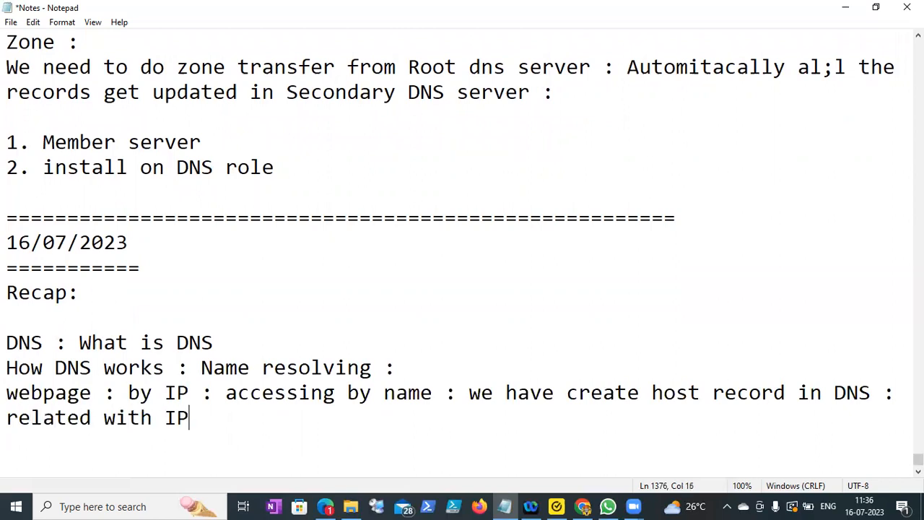
key(Return)
key(Return)
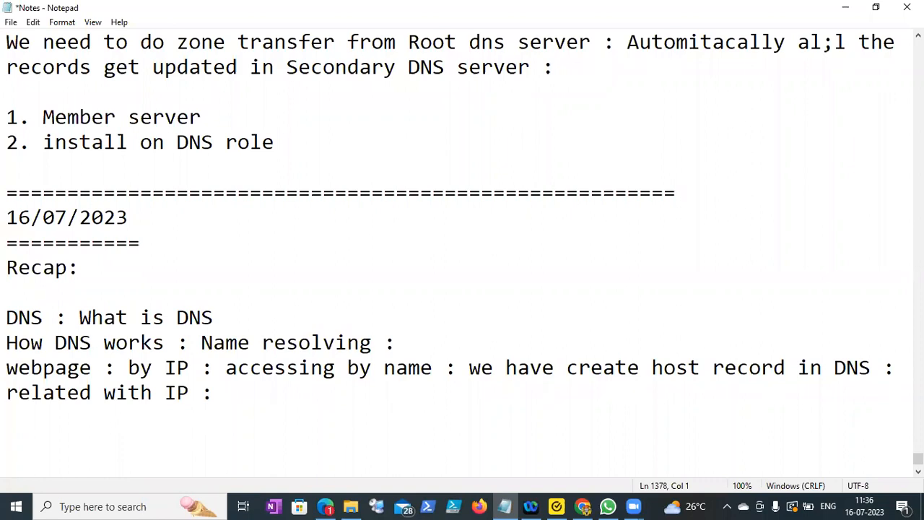
- Add the line "Primary ZOne : Primary DNS server :" to the recap
text(Primary )
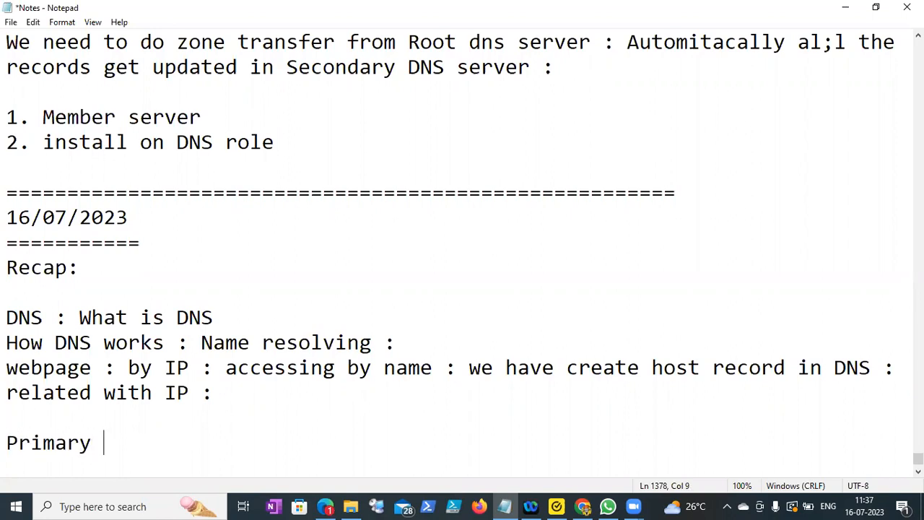
text(ZOne : Primary DNS server :)
key(Return)
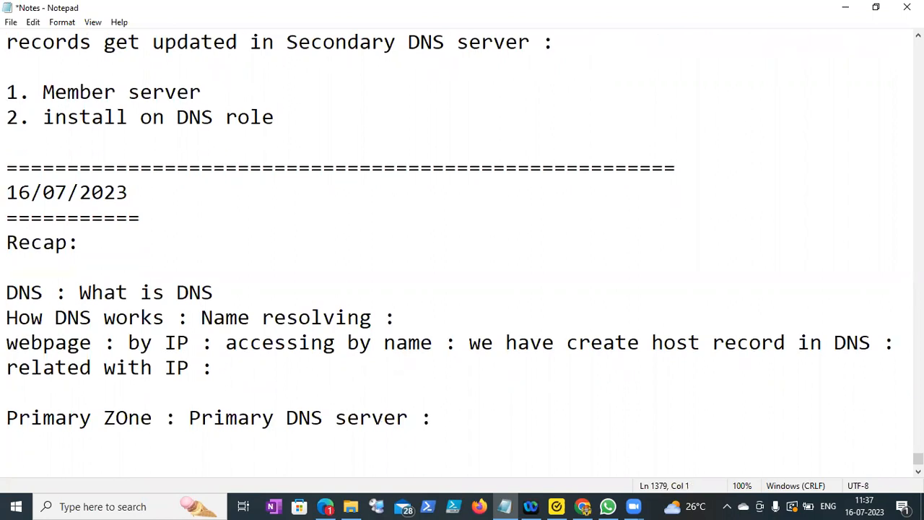
- Insert the heading "Two type of DNS server :" below "related with IP :" and underline it with equals signs
click(62, 399)
key(Return)
click(60, 394)
text(Tw)
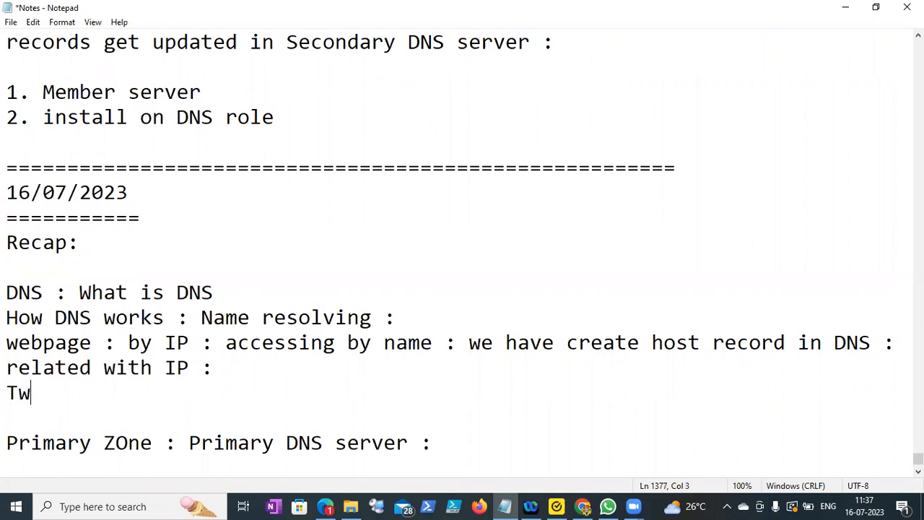
text(o tuype)
key(BackSpace)
key(BackSpace)
key(BackSpace)
key(BackSpace)
text(ype of DND)
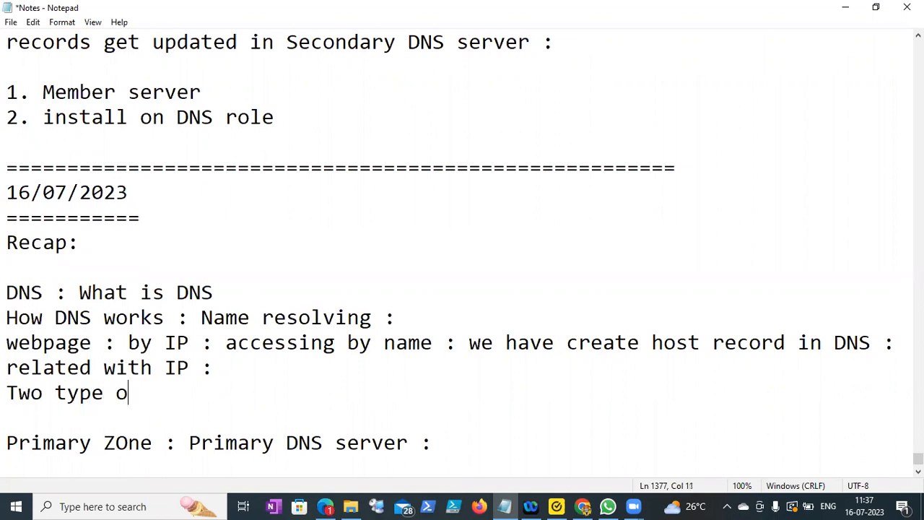
key(BackSpace)
key(BackSpace)
text(S s)
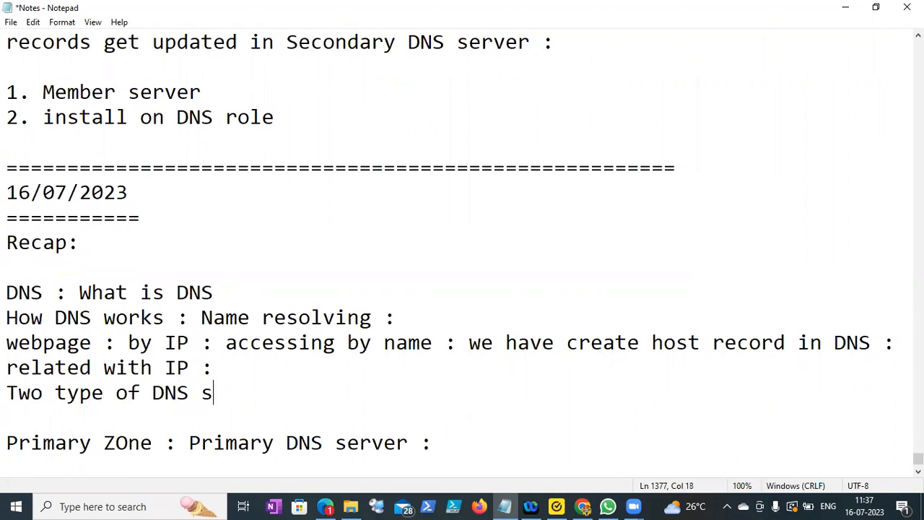
text(erver :)
key(Return)
text(=====================)
key(Return)
- List "Primary DNS" and "Secondary DNS" on separate lines under the DNS server types heading
text(P)
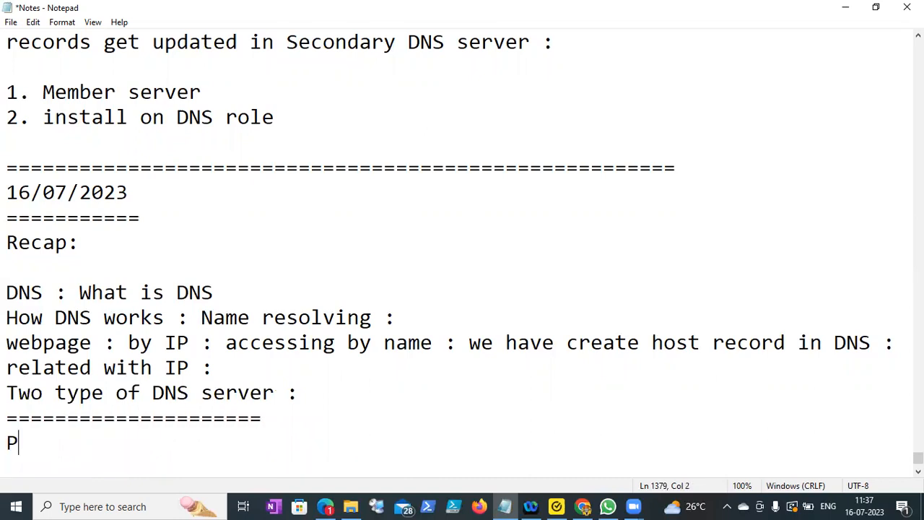
text(rimary DNS)
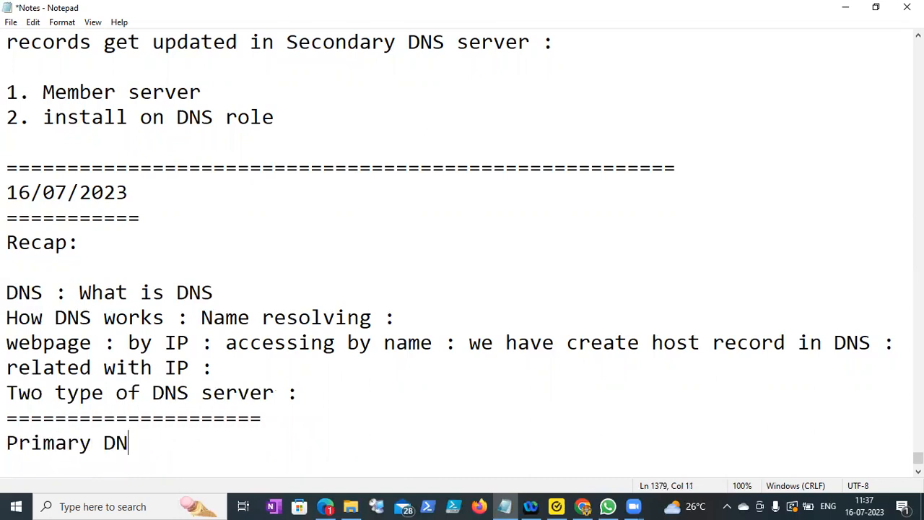
key(Return)
text(Secondary DNS)
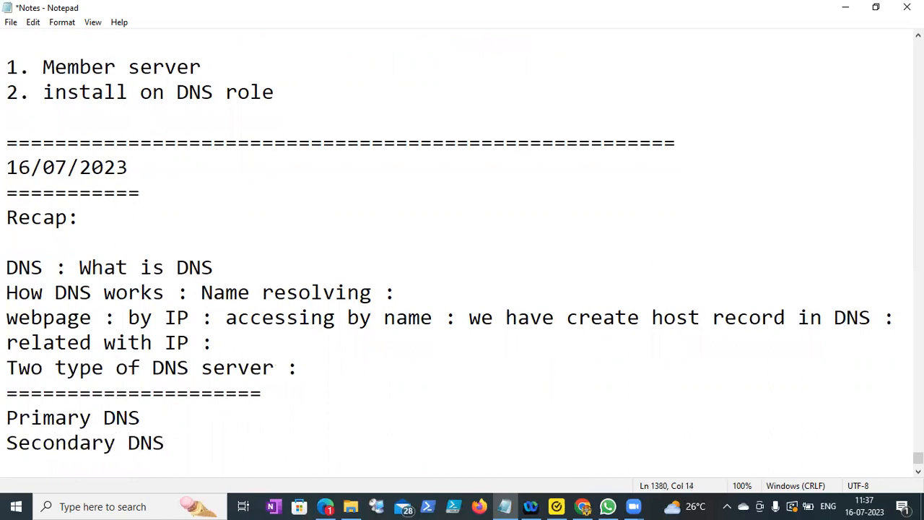
key(Return)
- Below the primary zone line, add "Lookup zone :" and its first entry "1.FLZ - Forword lookup zone : IP to name"
scroll(582, 355, down, 2)
click(475, 357)
key(Return)
text(Lookup zone :)
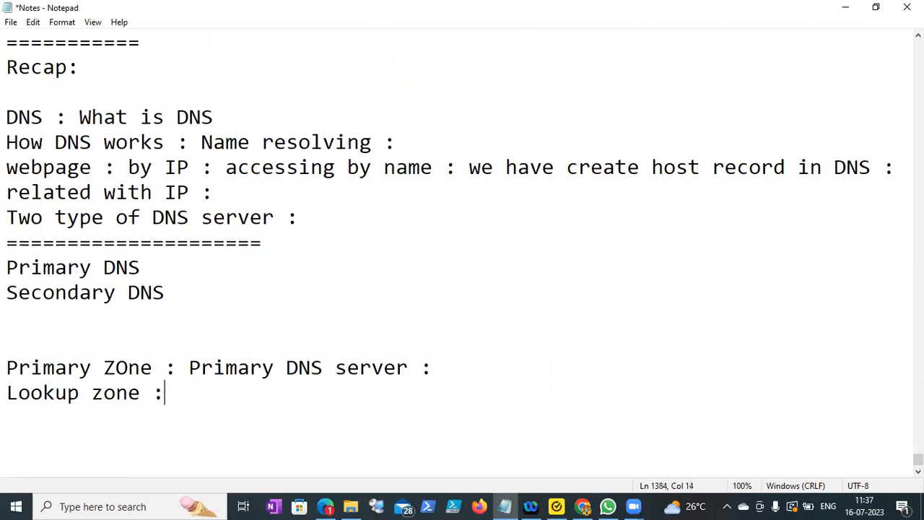
key(Return)
text(1.)
key(BackSpace)
text(FLZ - Forword look)
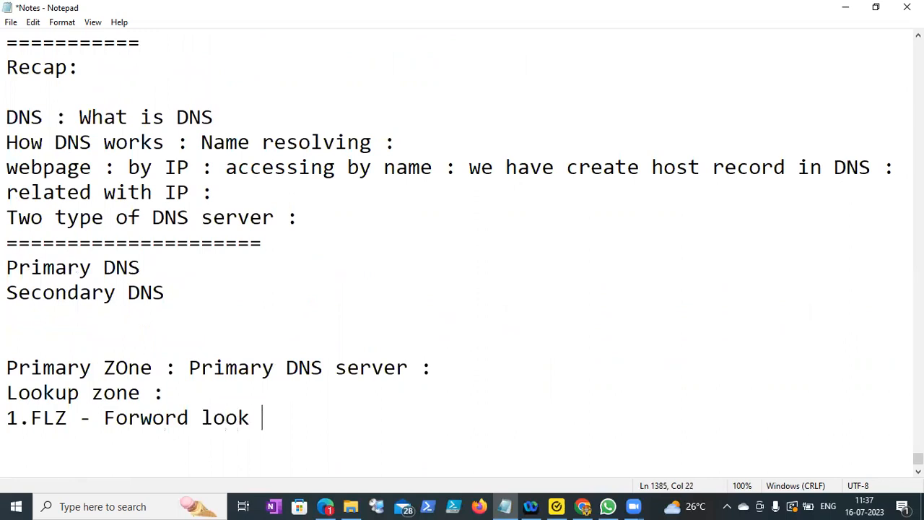
text(up zone : IP to name )
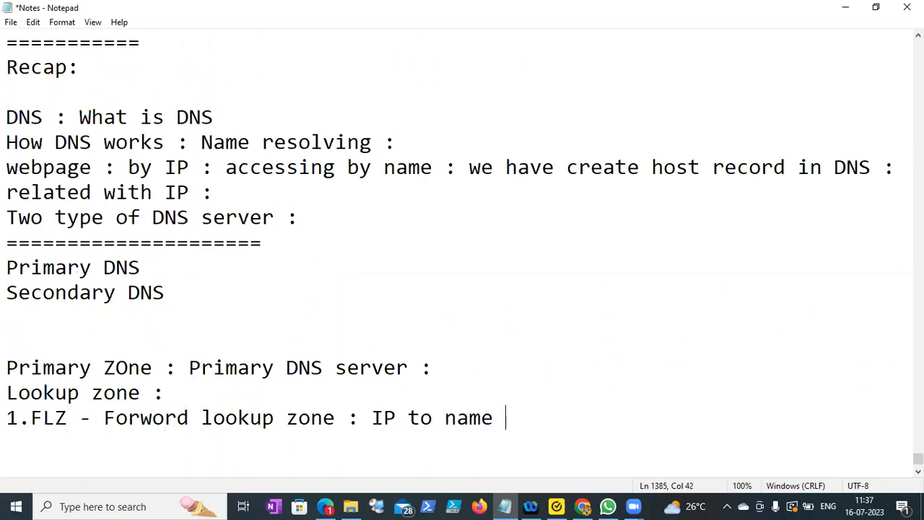
- Add the second lookup zone entry "2.RLZ - Reverse lookup ZOne : Name to IP"
text(2/)
key(BackSpace)
text(.RLZ - Reverse lookup ZOne : Name to )
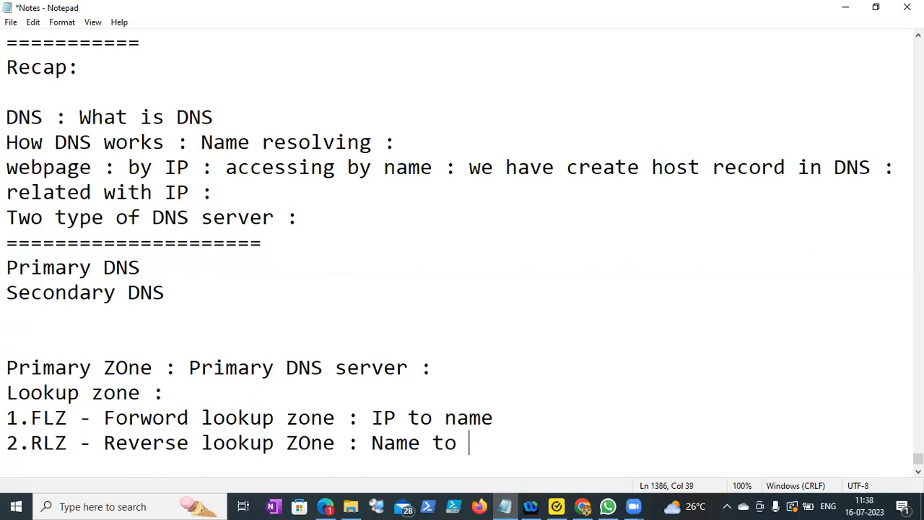
text(IP)
- Below the forward lookup zone line, add an indented "Records :" heading with the first numbered entry "1.NS" further indented beneath it
key(Return)
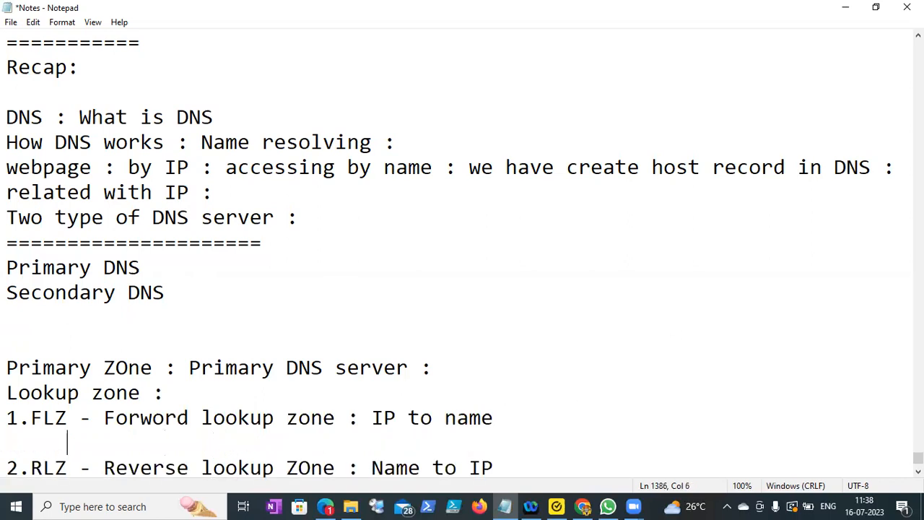
text(Records :)
key(Return)
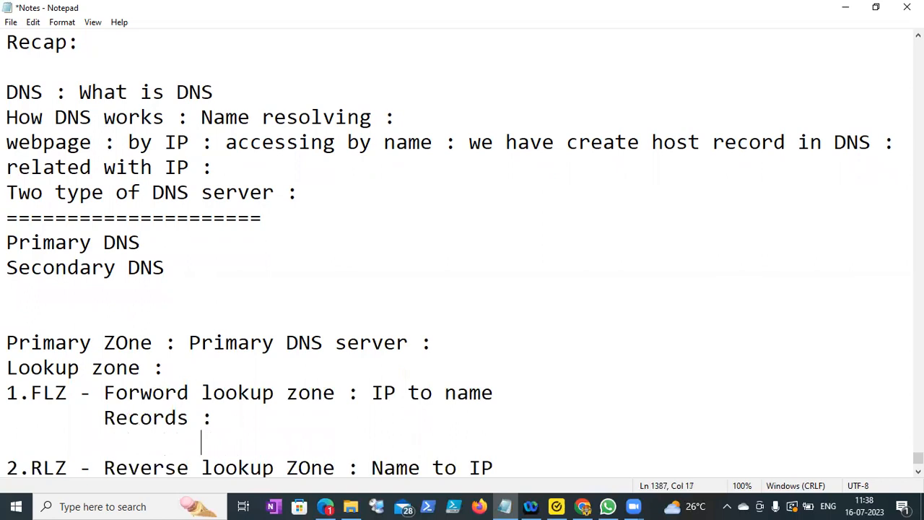
text(1.NS)
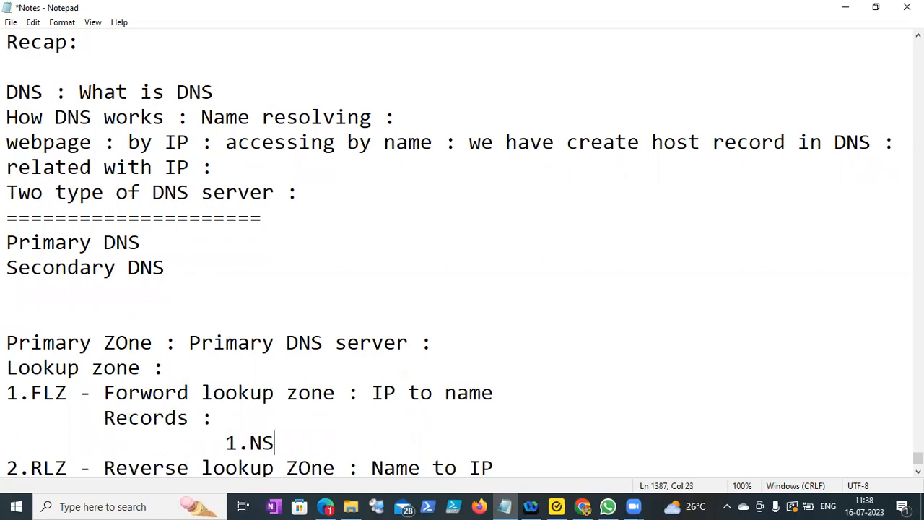
key(Return)
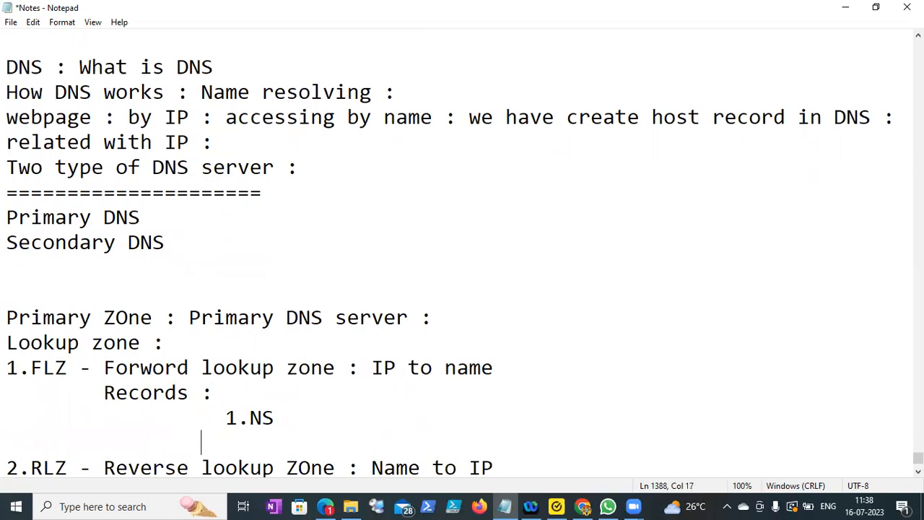
- Add the entries "2.A (A) (AAAA)" and "3.SOA" to the records list, aligned under the NS entry
text(2.A (A))
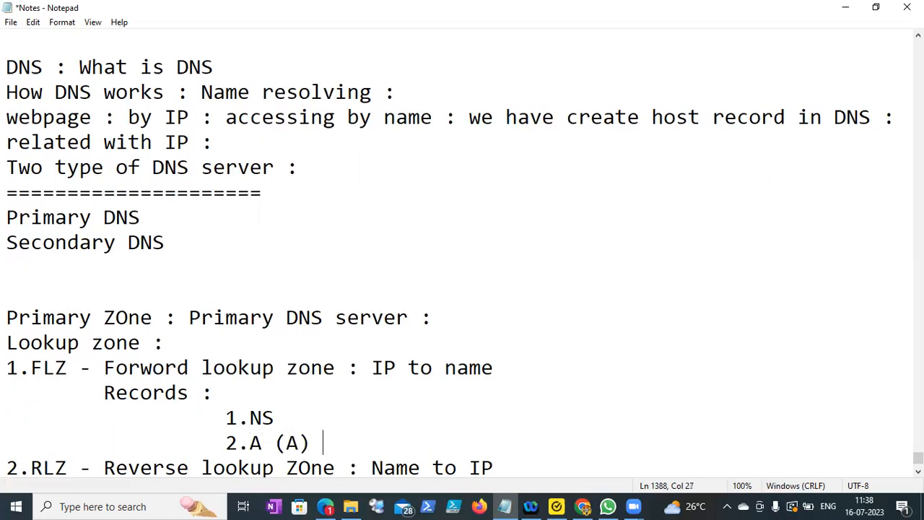
key(Return)
key(BackSpace)
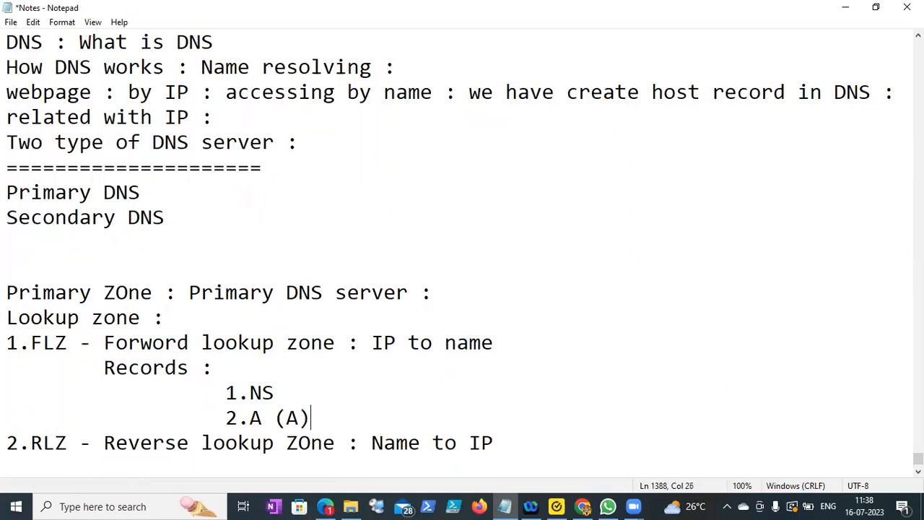
text((())
key(Left)
key(BackSpace)
text(AAAA)
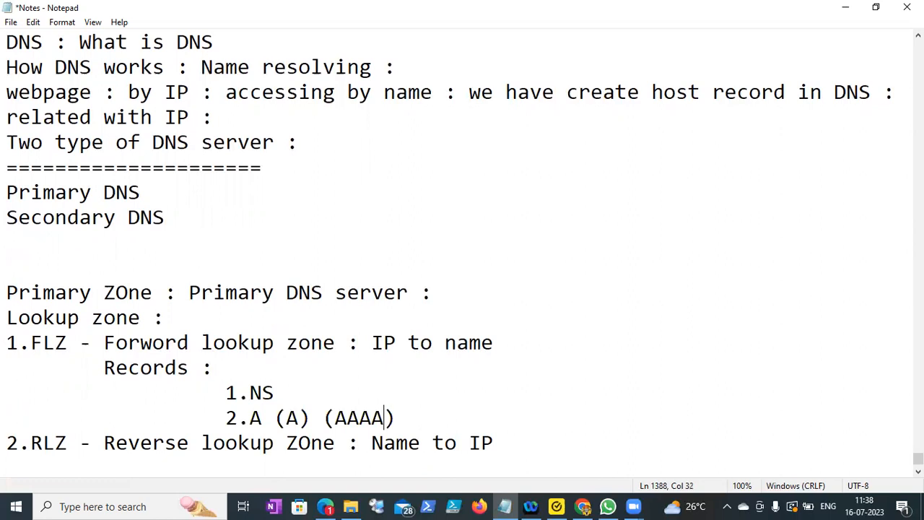
click(403, 417)
key(Return)
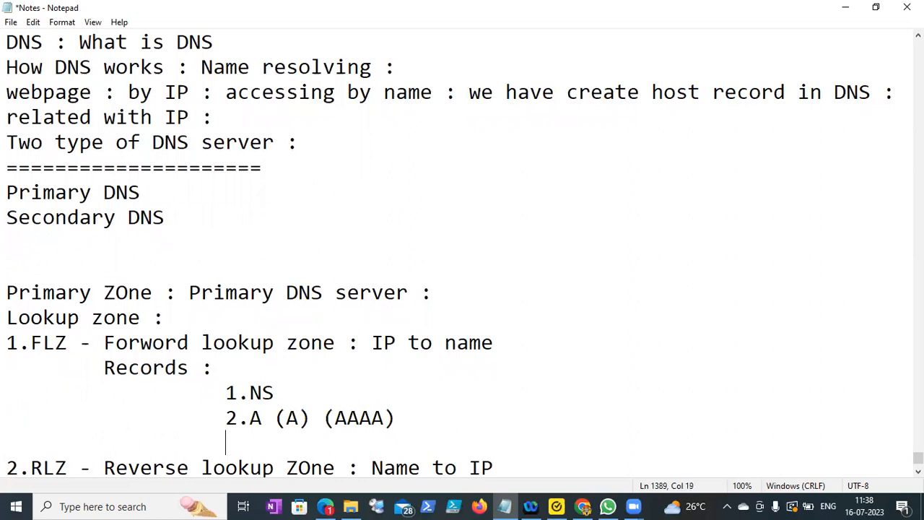
text(3.SOA)
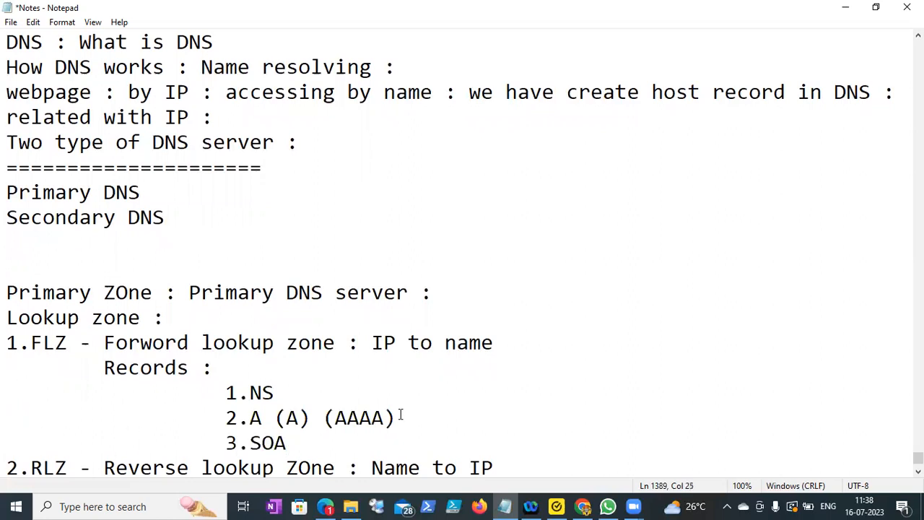
- Append the description "- Name server" to the NS entry in the records list
click(322, 389)
text(- NAme)
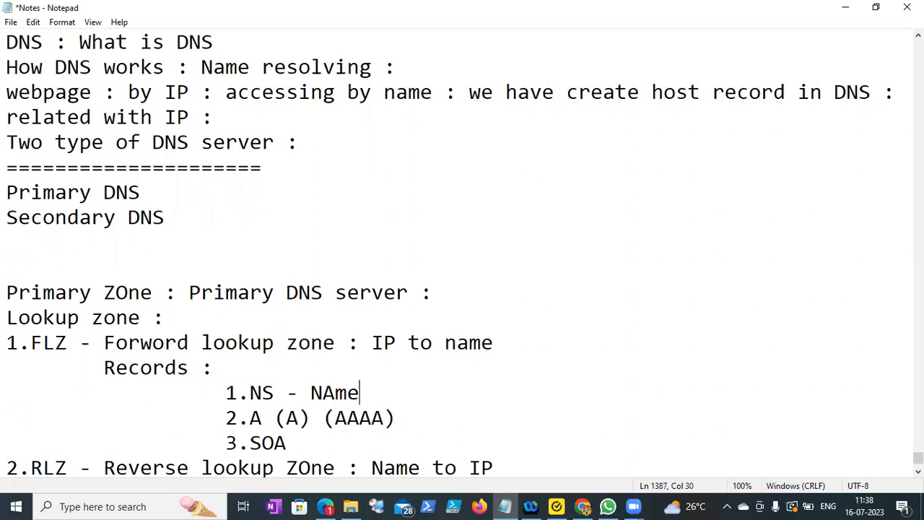
text( server)
click(345, 392)
key(BackSpace)
text(a)
- Append "- Host" to the A record entry and "- Start of Authority" to the SOA entry
click(304, 438)
click(403, 418)
text(- Host)
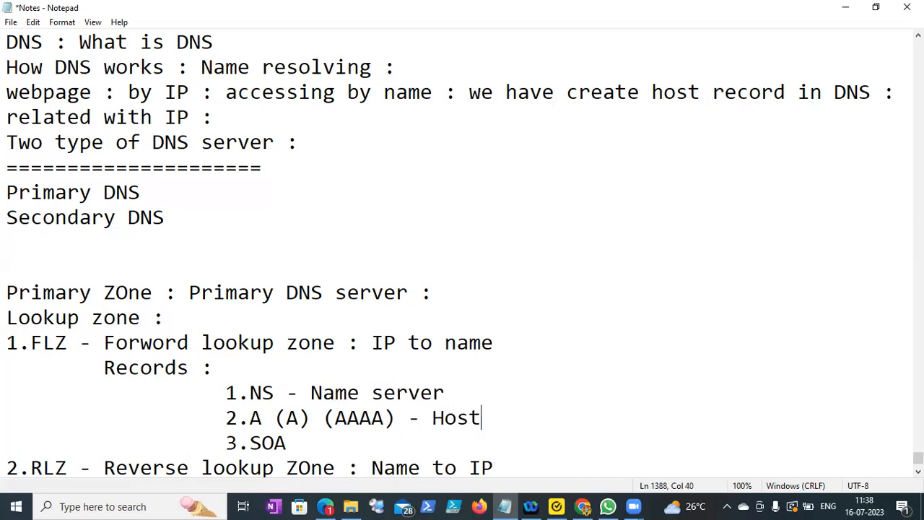
click(346, 436)
text(- Start of Authority)
key(Return)
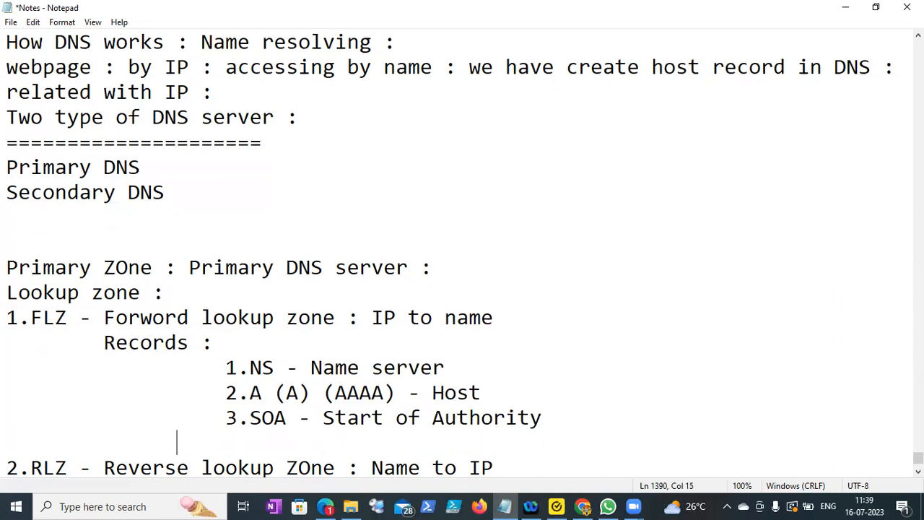
- Add the fourth record entry "4.MX - Mail exchange" below the SOA line
text(M)
key(BackSpace)
text(4,)
key(BackSpace)
text(.MX  - Ma)
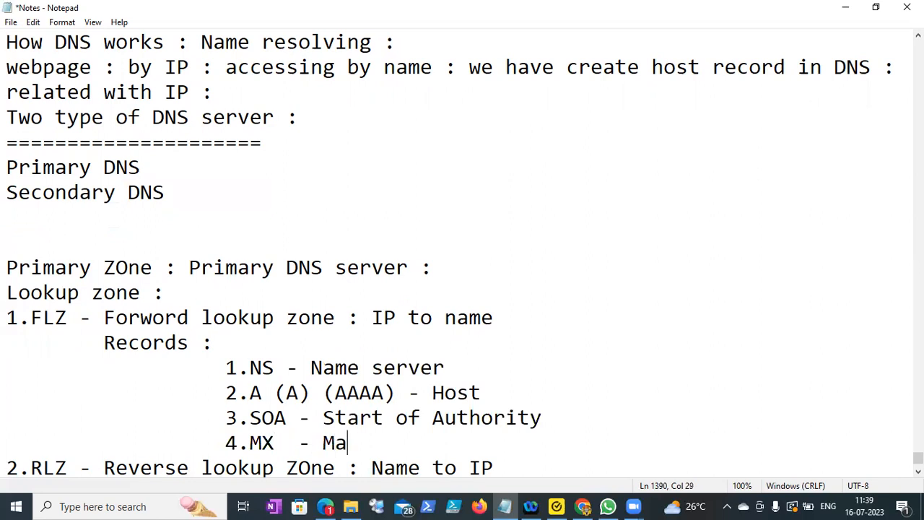
text(il exchange)
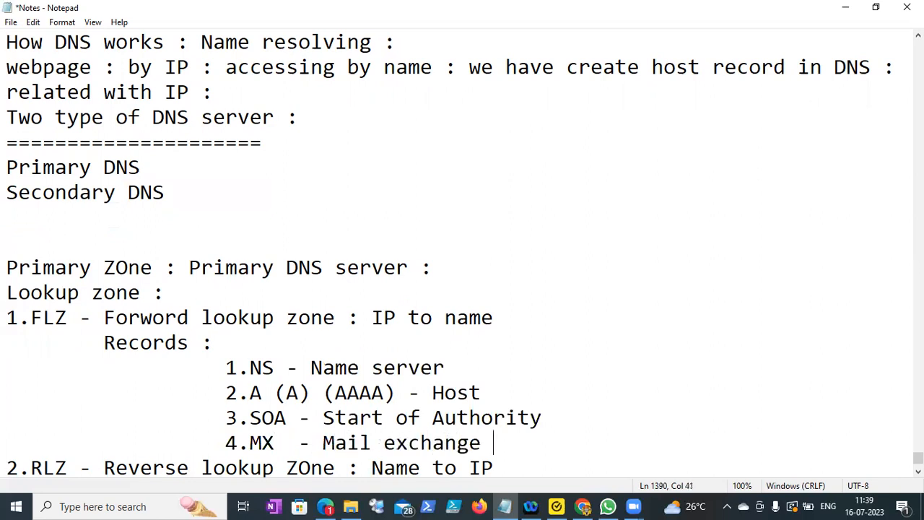
key(Return)
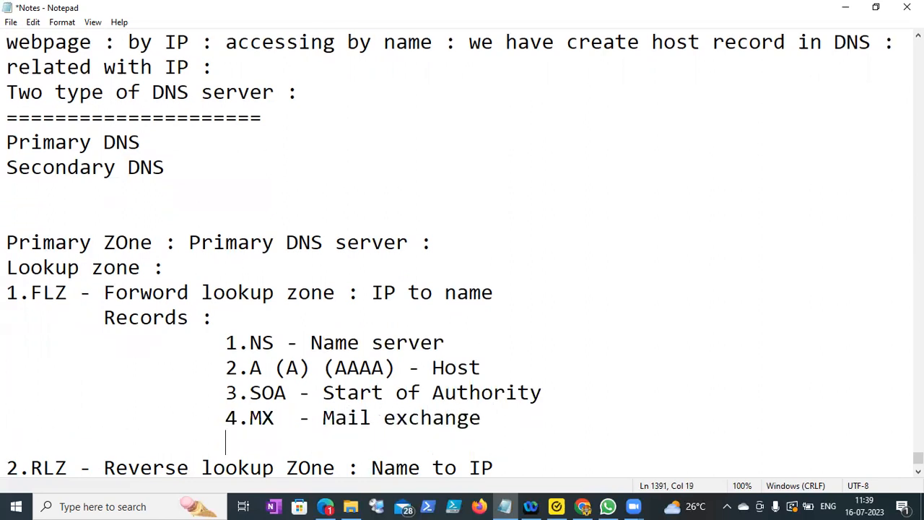
- Add the fifth record entry "5.PTR - Pointer record" below the MX line
text(5.PTR)
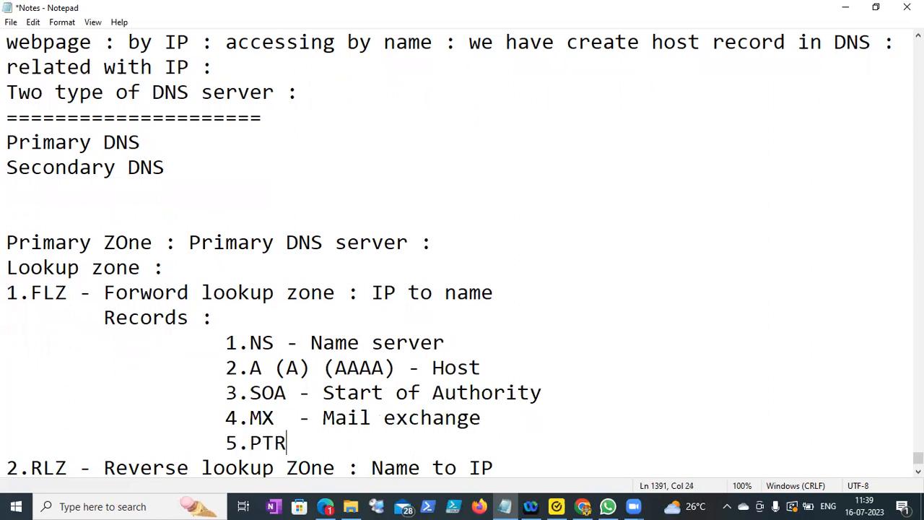
text( - Pinm)
key(BackSpace)
key(BackSpace)
key(BackSpace)
text(ointer )
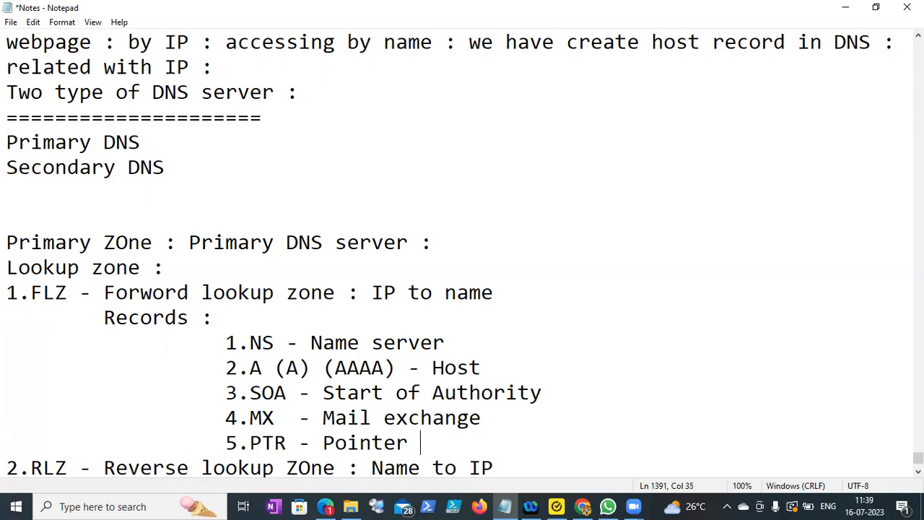
text(record)
key(Return)
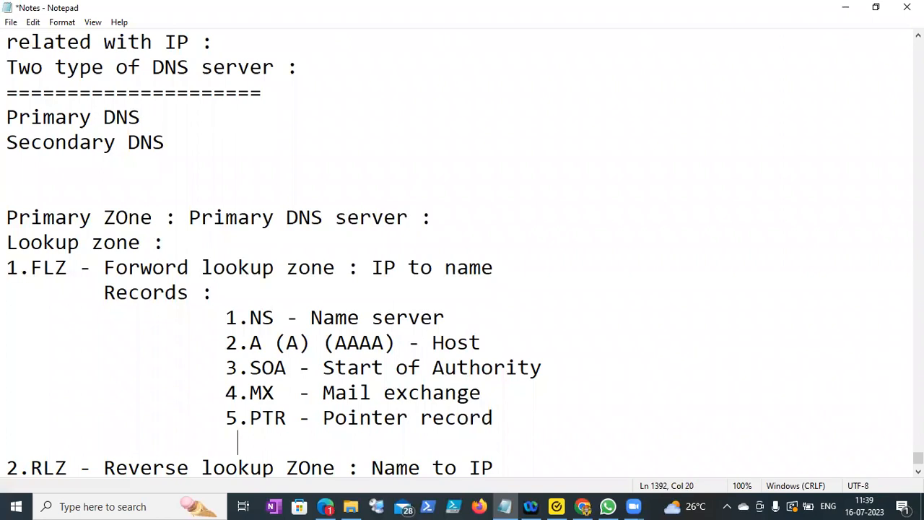
- Add the sixth record entry "6.CNAME - Alias (Cnaminical name)" below the PTR line
text(6.CNAME - ALi)
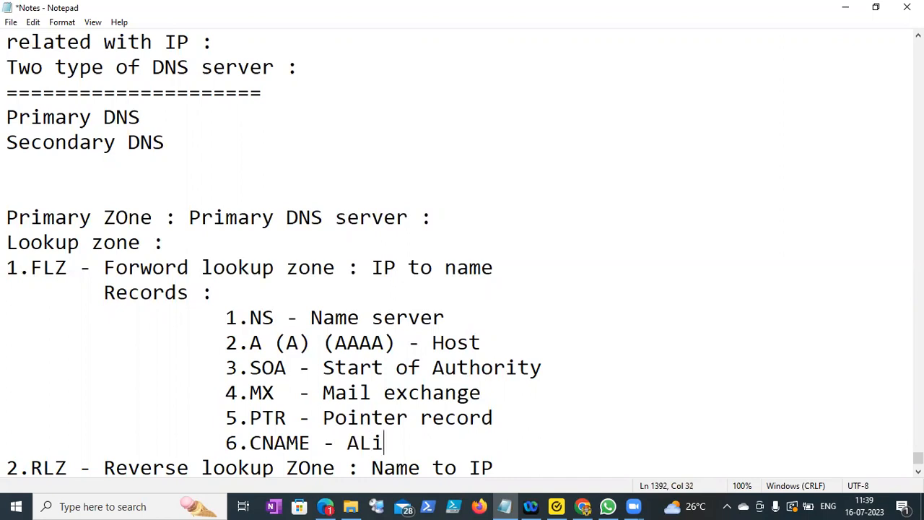
key(BackSpace)
key(BackSpace)
text(lias (CN)
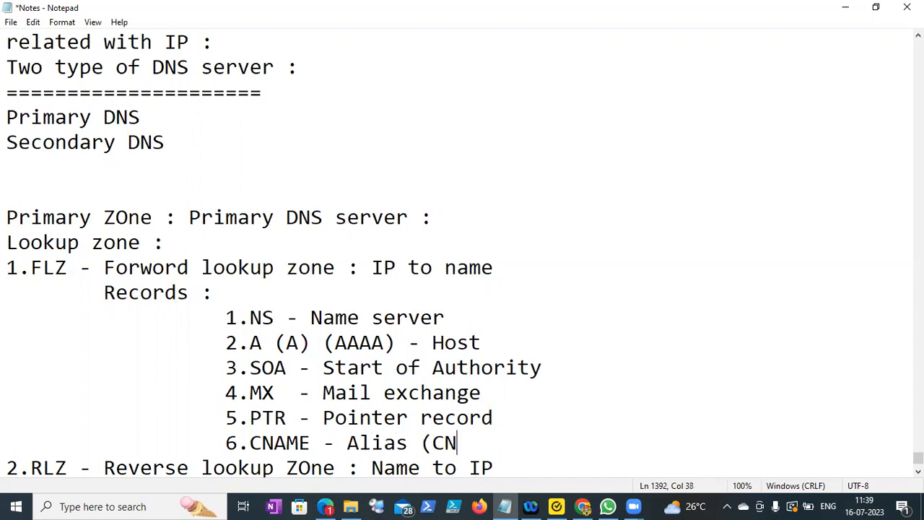
key(BackSpace)
text(nami)
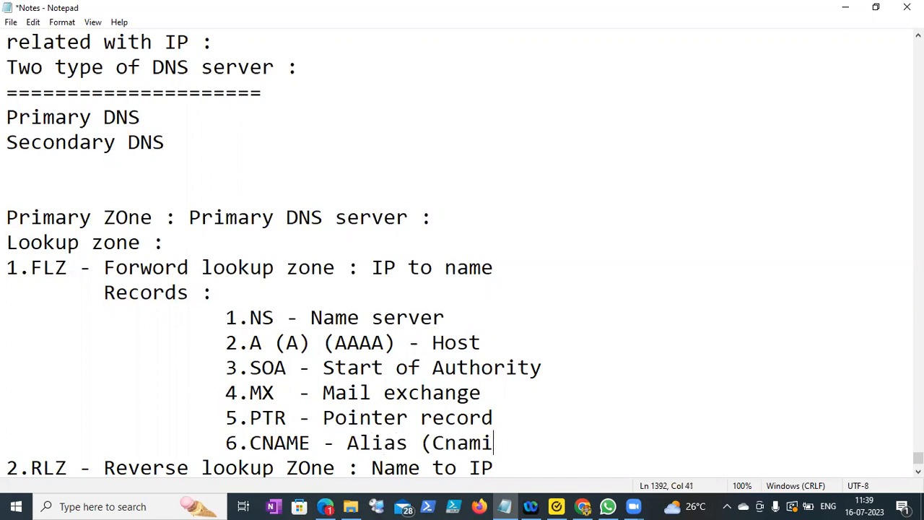
text(nical name))
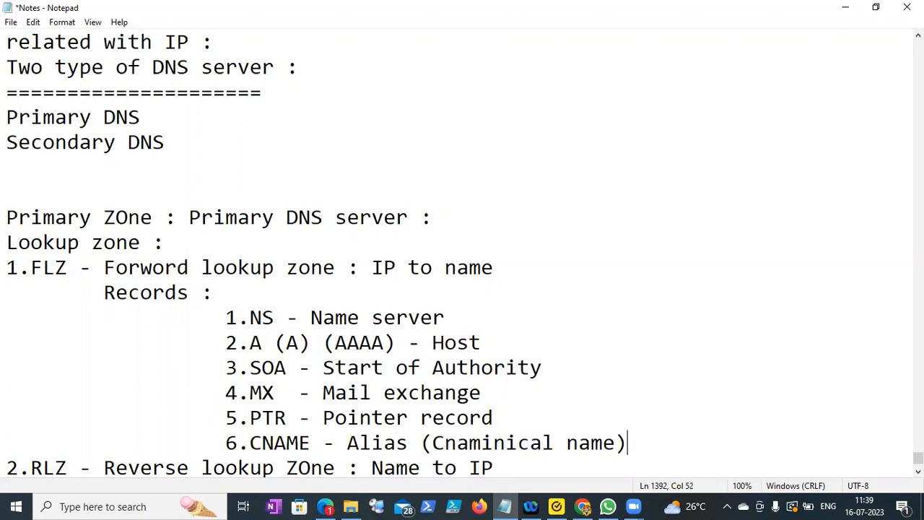
key(Return)
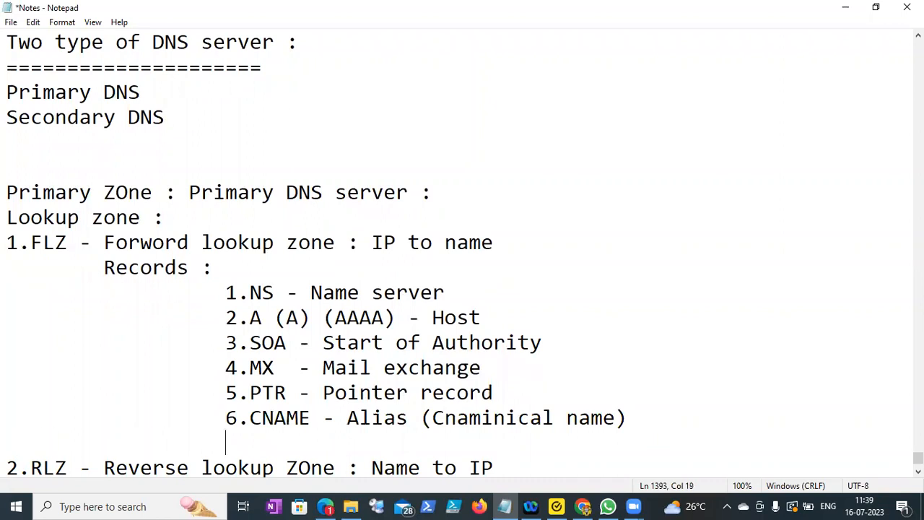
- Add the seventh record entry "7.SRV -> Service Location" and leave a blank line before the reverse lookup zone
text(7.SRV -)
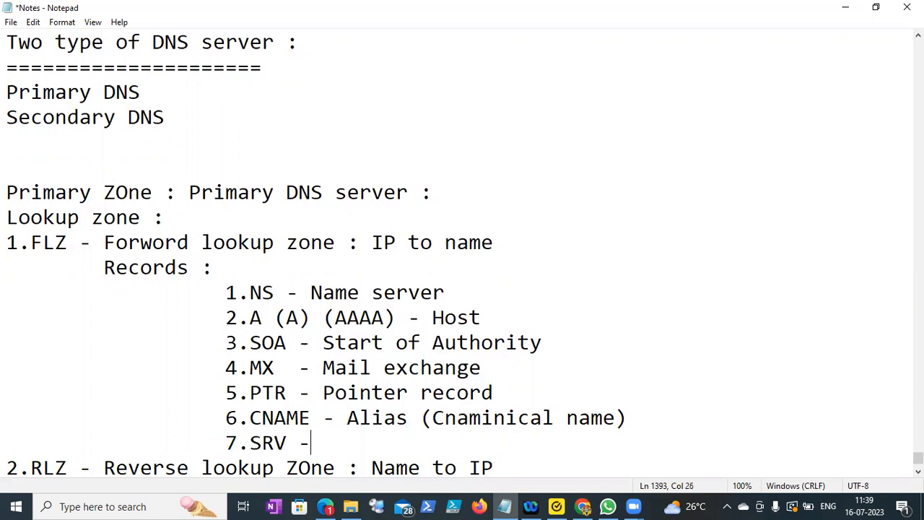
text(> Serv)
key(BackSpace)
text(li)
key(BackSpace)
key(BackSpace)
text(vice)
key(Return)
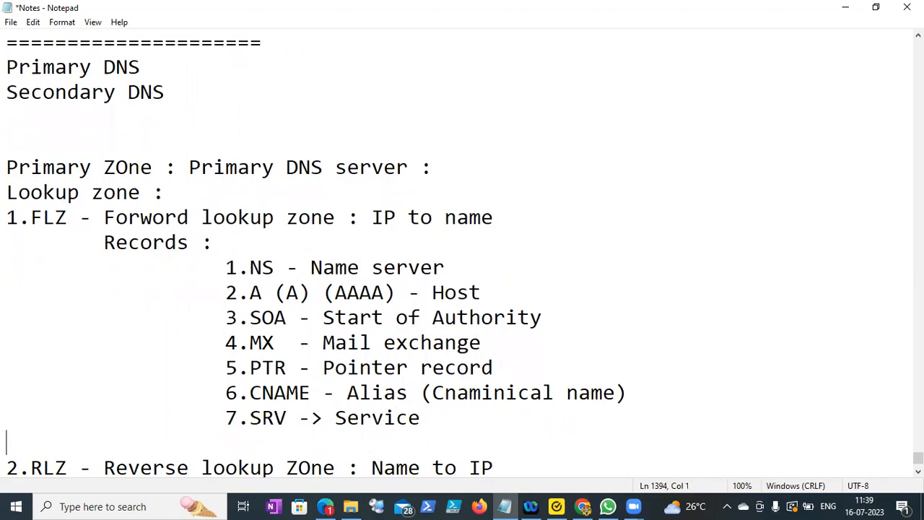
key(BackSpace)
text(Location)
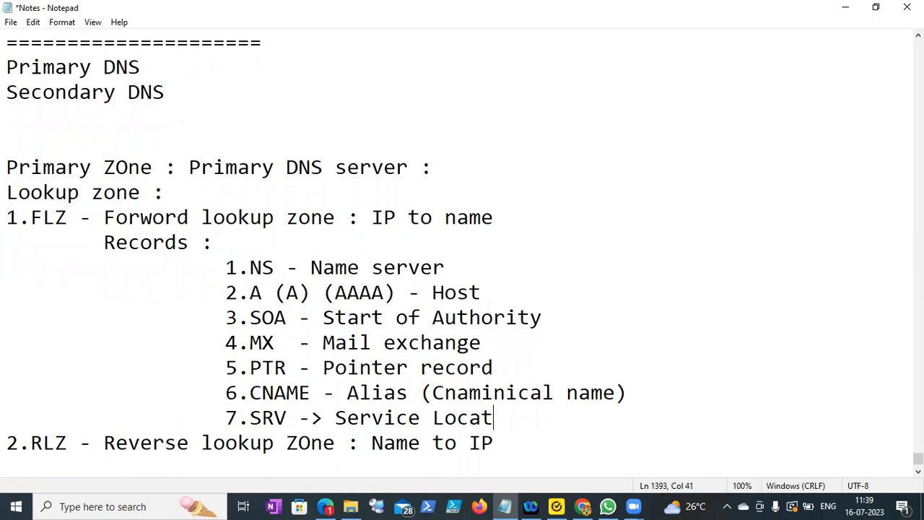
key(Return)
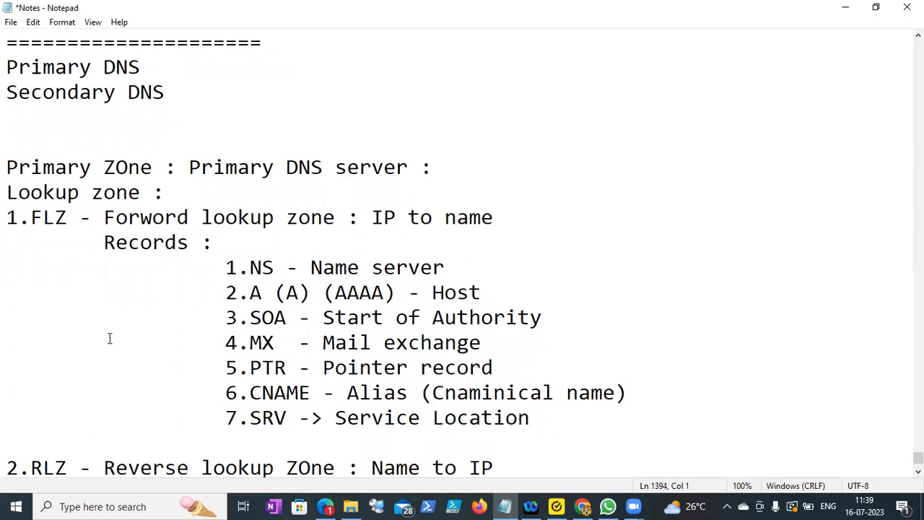
- Save the notes file with the completed list of forward lookup zone records
drag(7, 216, 67, 217)
drag(18, 192, 114, 190)
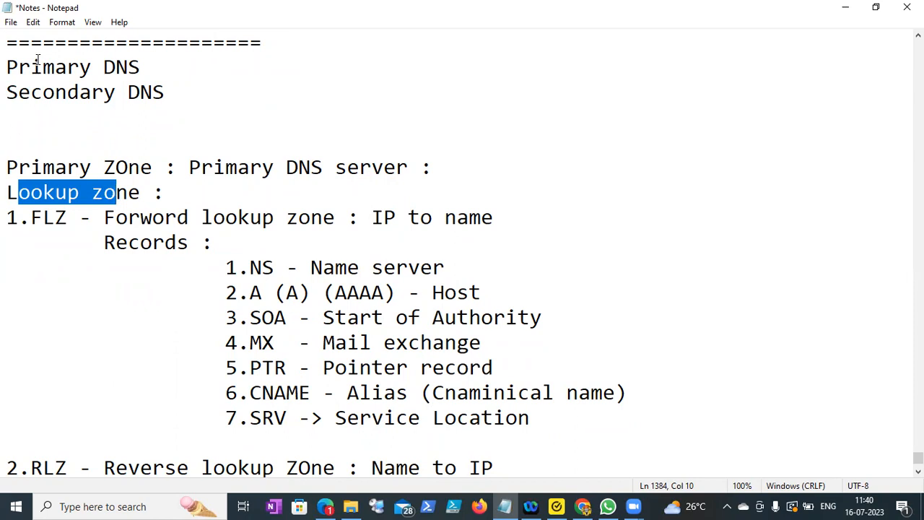
click(11, 21)
click(27, 83)
- Highlight the seven record types, and start a new line below the reverse lookup zone entry
drag(557, 421, 227, 268)
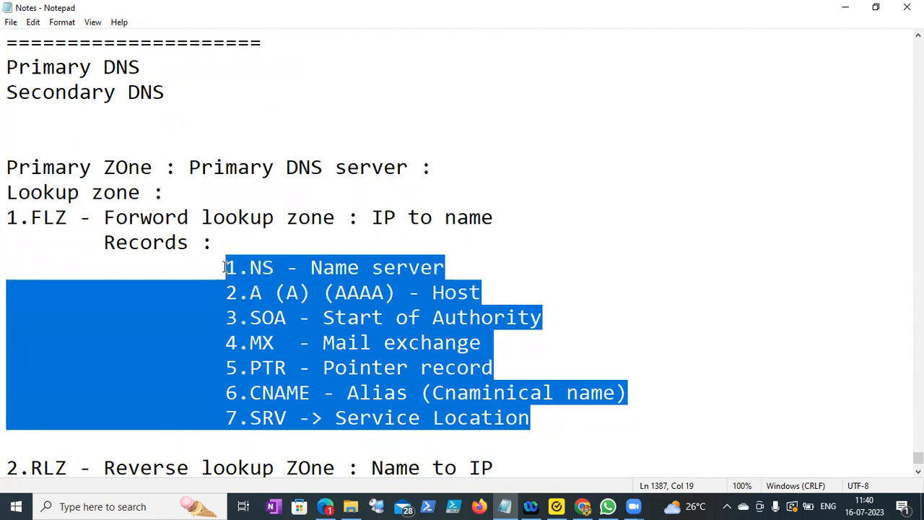
click(547, 470)
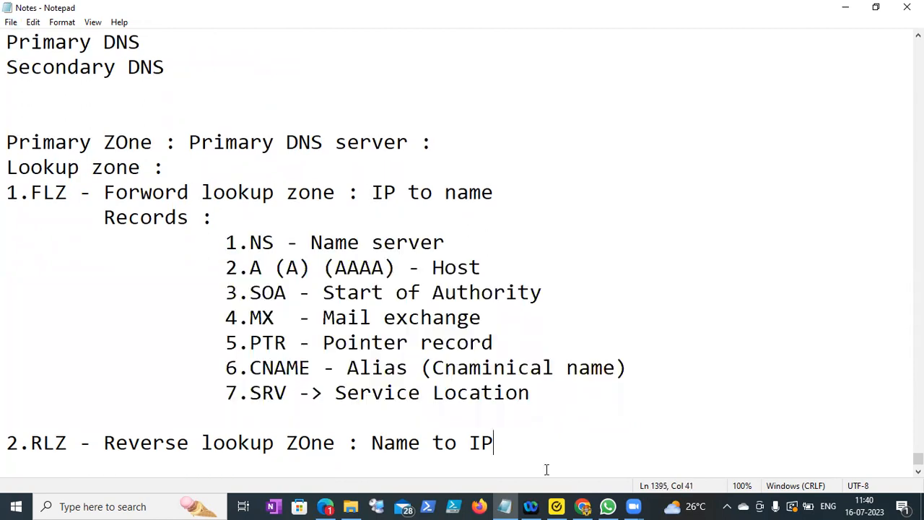
key(Return)
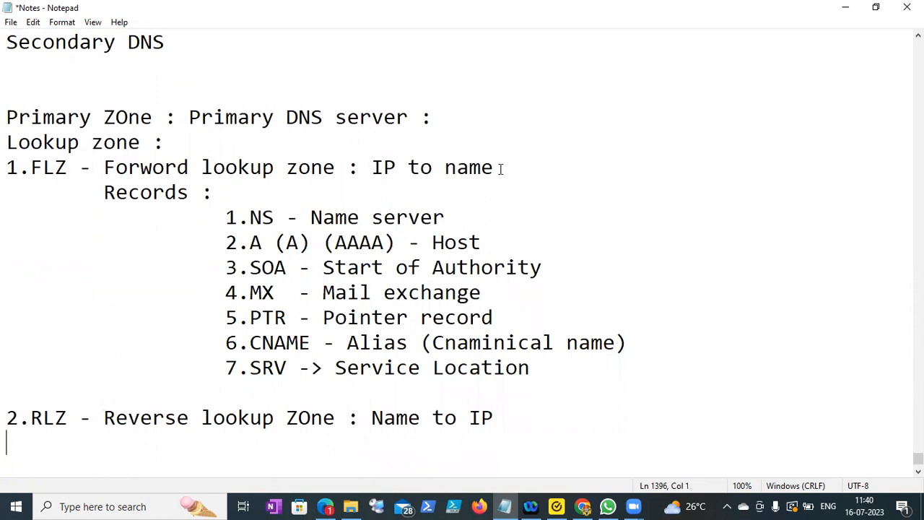
- Append "Read and write copy DNS zone" to the end of the "Primary ZOne : Primary DNS server :" line
click(465, 118)
text(Read amnd)
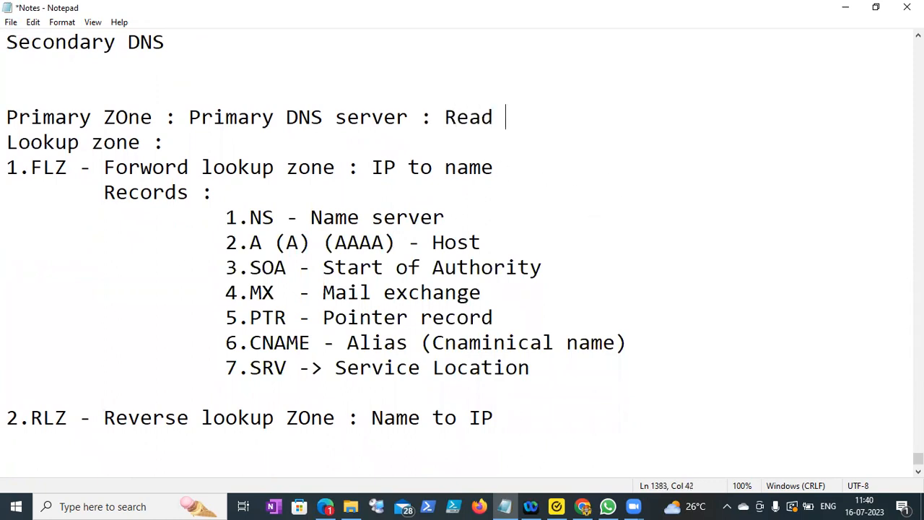
key(BackSpace)
key(BackSpace)
key(BackSpace)
text(nd writred)
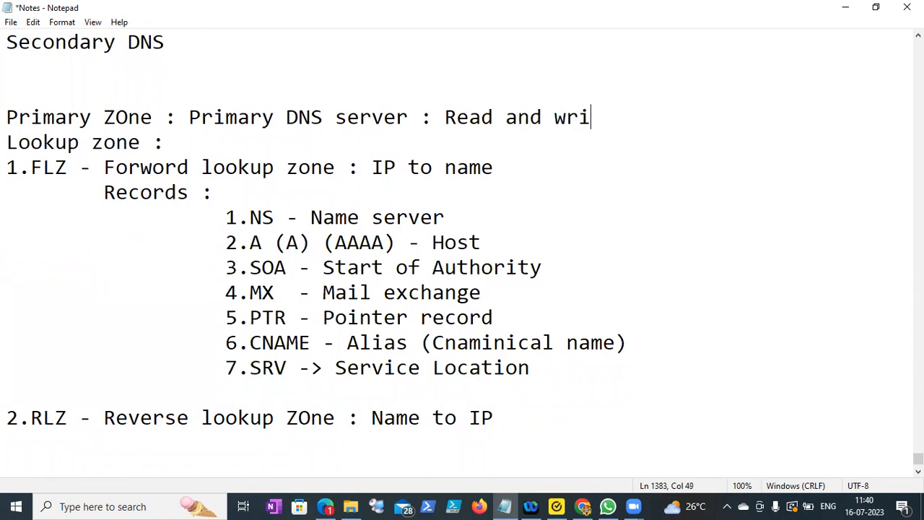
key(BackSpace)
key(BackSpace)
key(BackSpace)
key(BackSpace)
text(ted)
key(BackSpace)
key(BackSpace)
key(BackSpace)
text(e copy D)
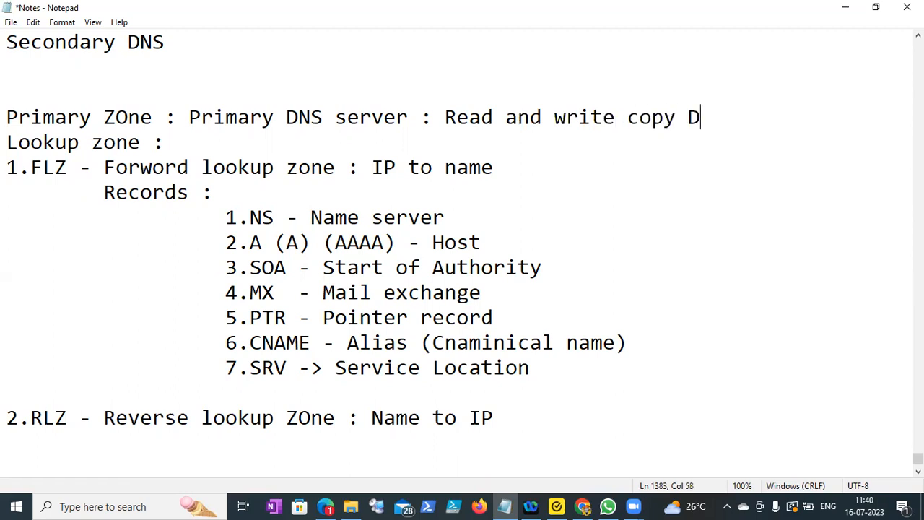
text(NS zone)
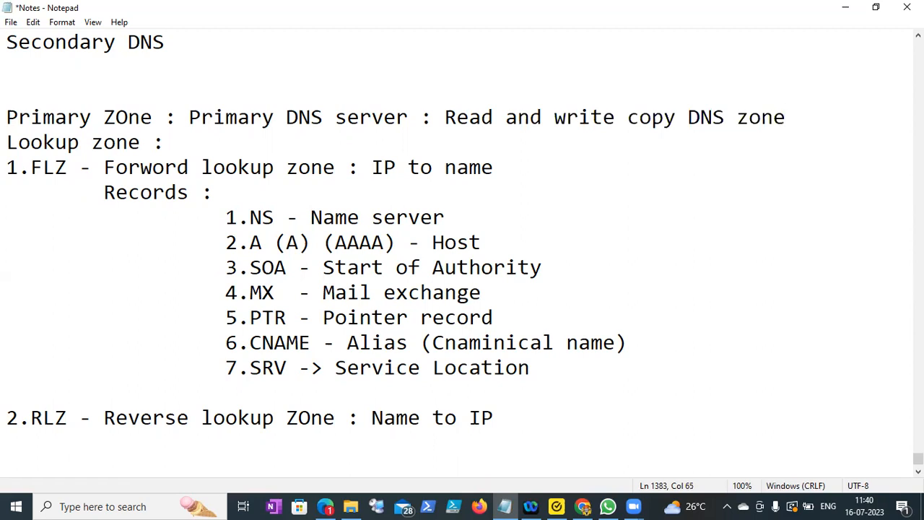
- Save the notes file, and indent the FLZ and RLZ entries beneath the "Lookup zone :" heading
click(11, 22)
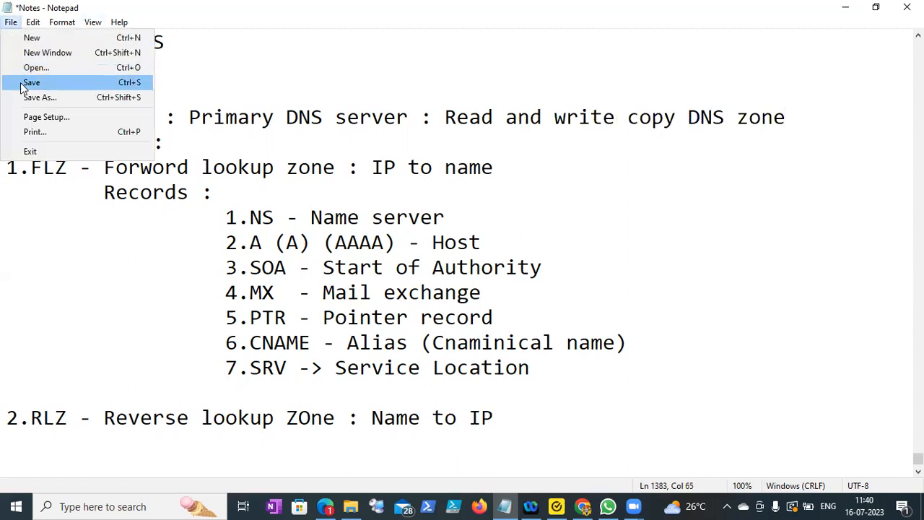
click(31, 82)
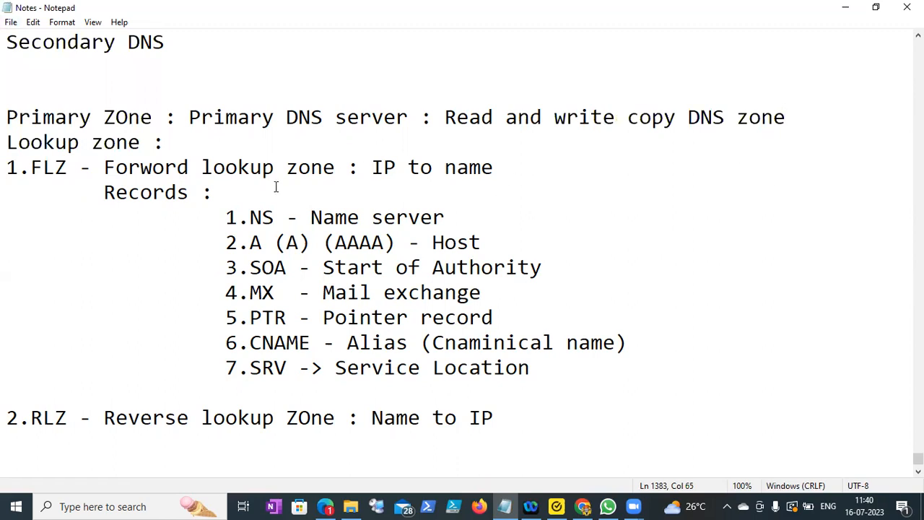
click(10, 169)
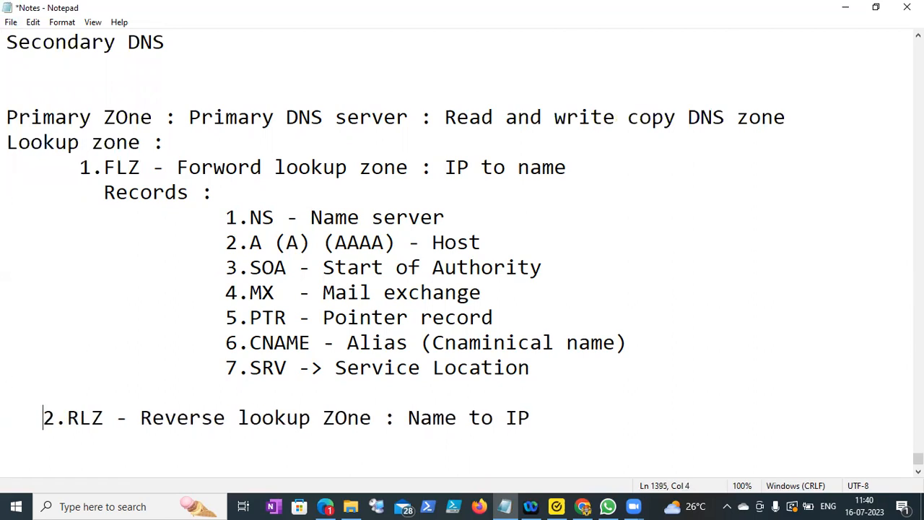
key(BackSpace)
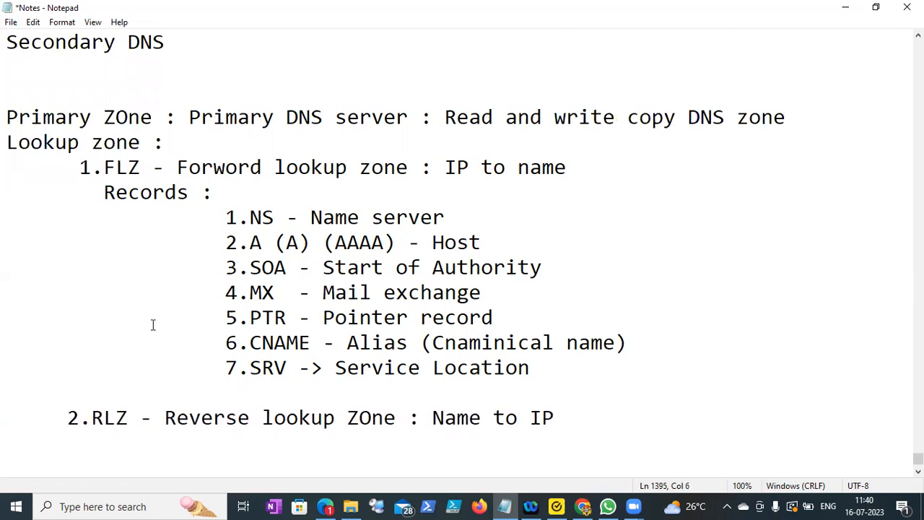
- Copy the seven record entries of the forward lookup zone and paste them below the reverse lookup zone entry
drag(555, 365, 218, 212)
key(ctrl+c)
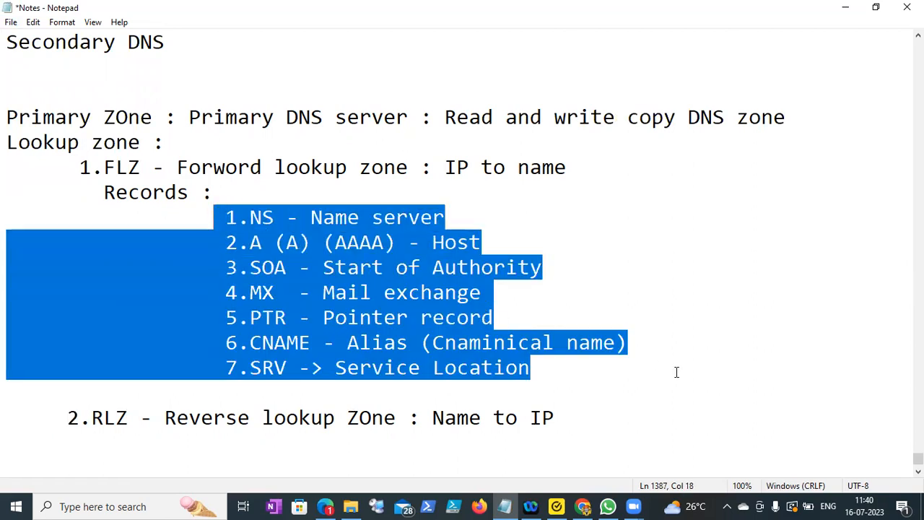
click(607, 412)
key(Return)
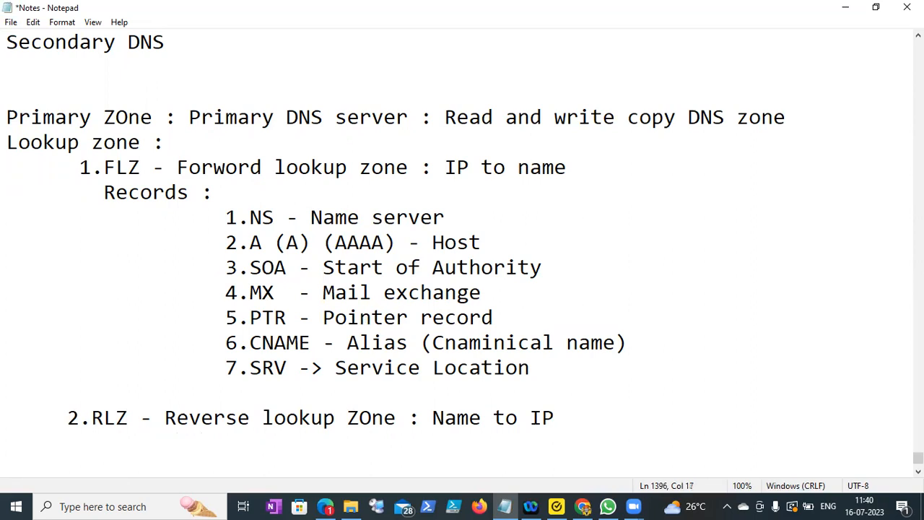
key(ctrl+v)
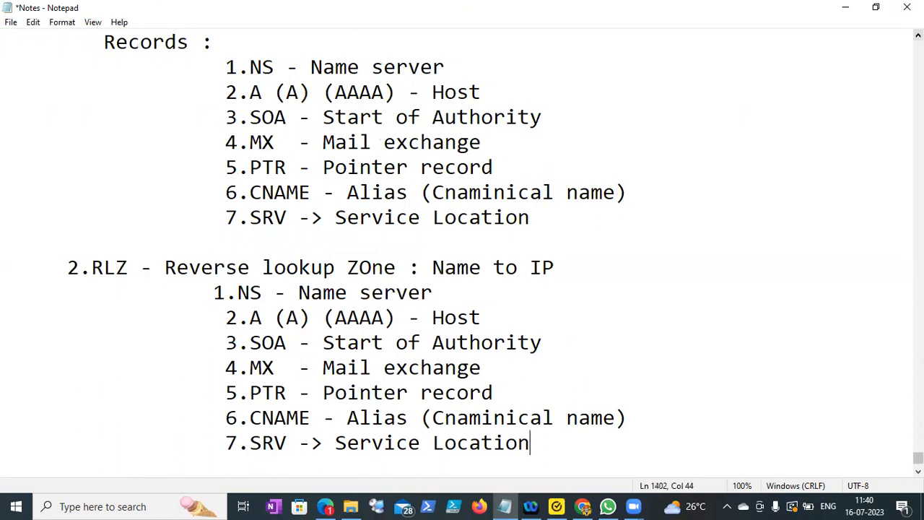
- Append "(Which DC or member server installed DNS role)" to the forward zone's NS entry, and indent its wrapped text under "Name server"
scroll(326, 101, up, 1)
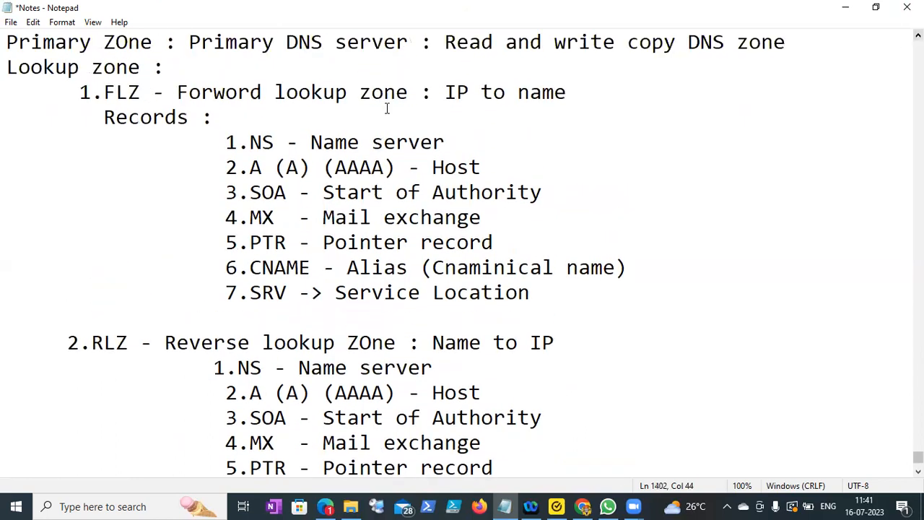
click(477, 138)
text((Which )
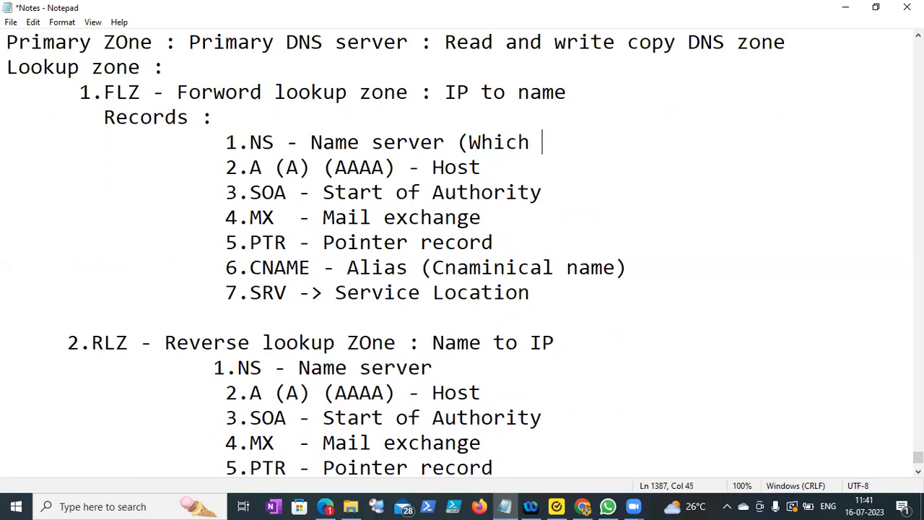
text(DC or memn)
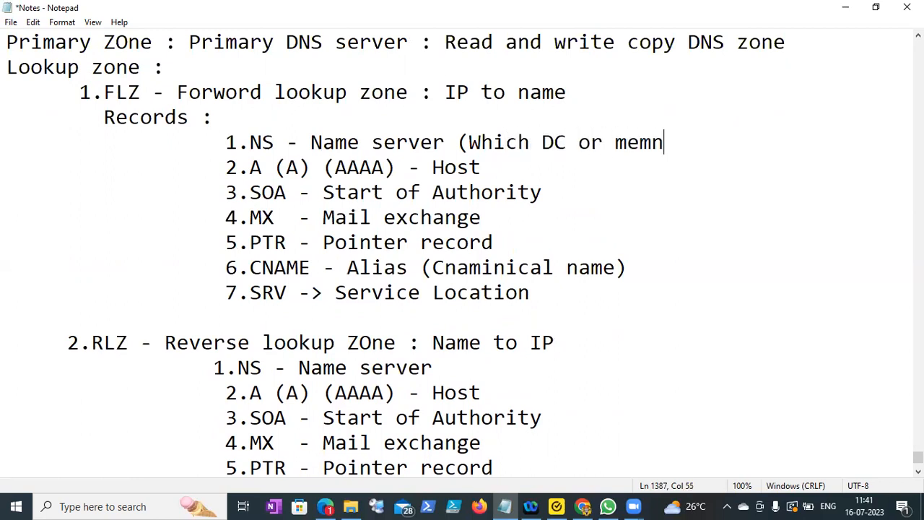
key(BackSpace)
text(ber ser)
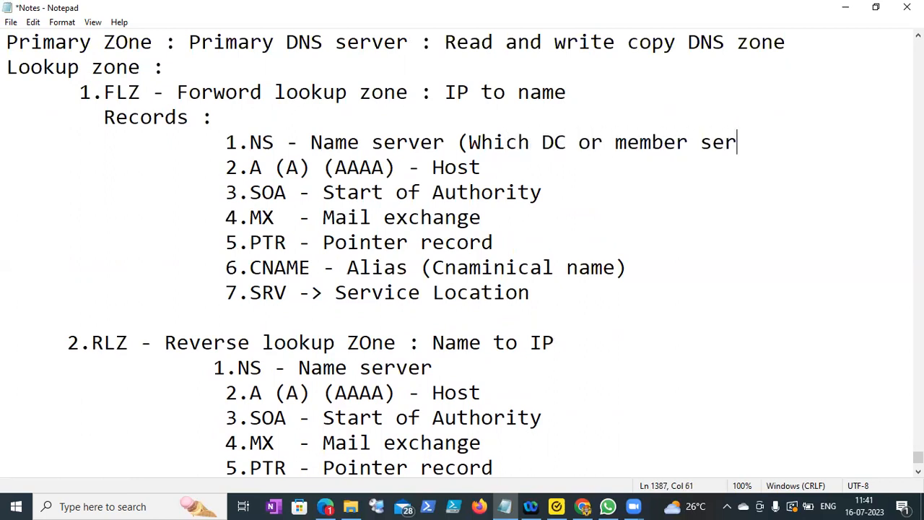
text(ver ins)
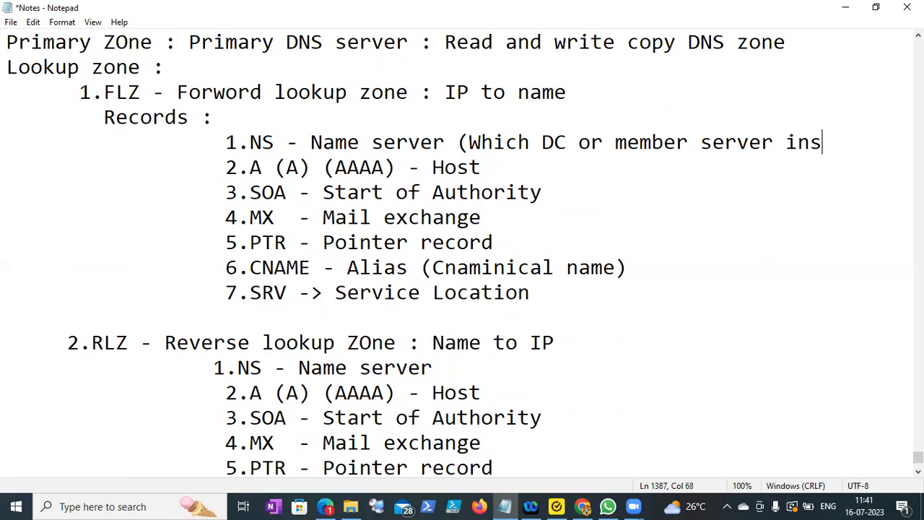
text(talled DNS)
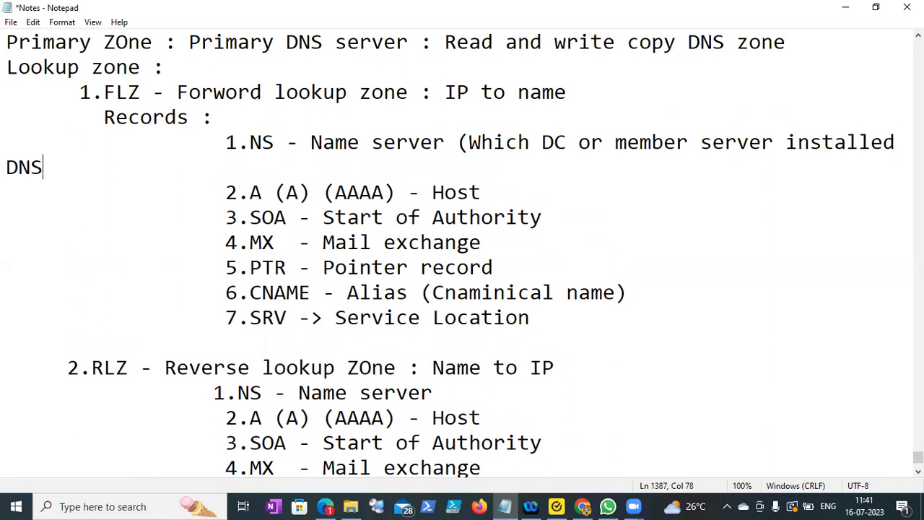
text( role))
key(Home)
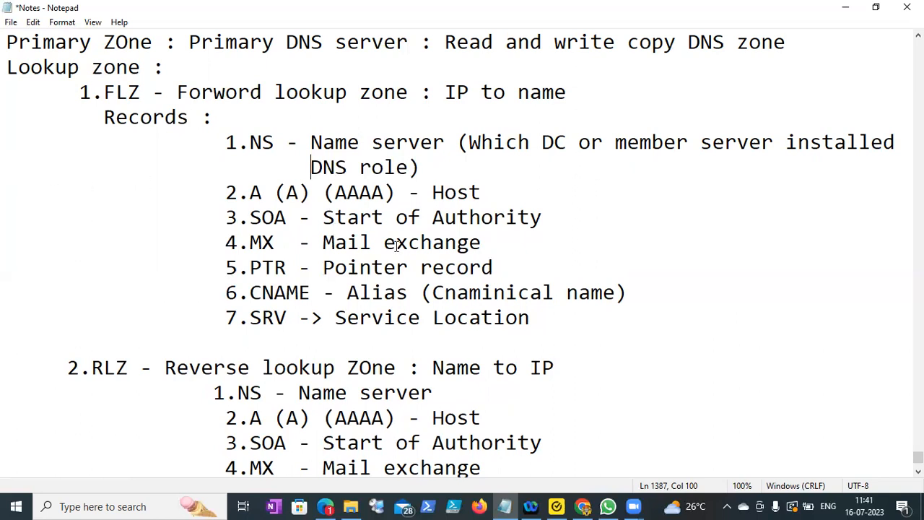
- Append ": Primary DNS" to the "3.SOA - Start of Authority" entry of the forward lookup zone
click(592, 218)
text(: Pro)
key(BackSpace)
text(ima)
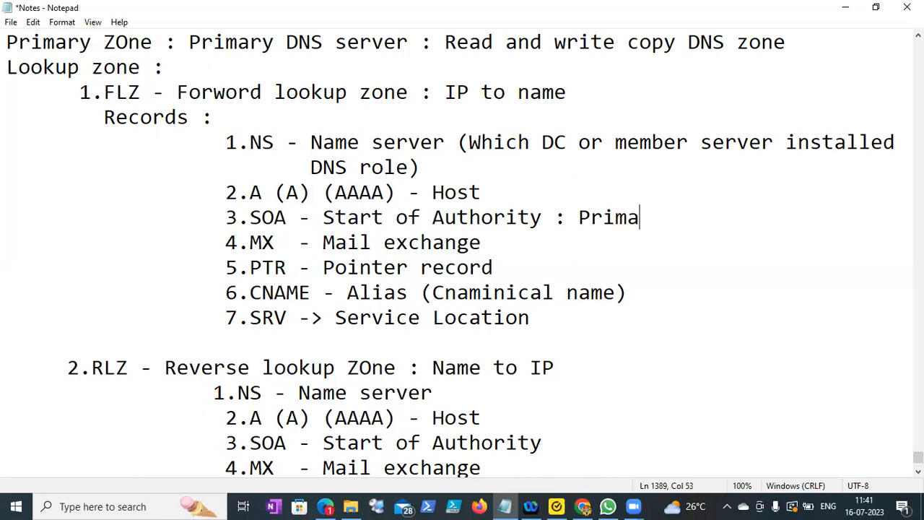
text(ry DNS)
key(BackSpace)
text(DNS (p)
key(BackSpace)
text(IP con)
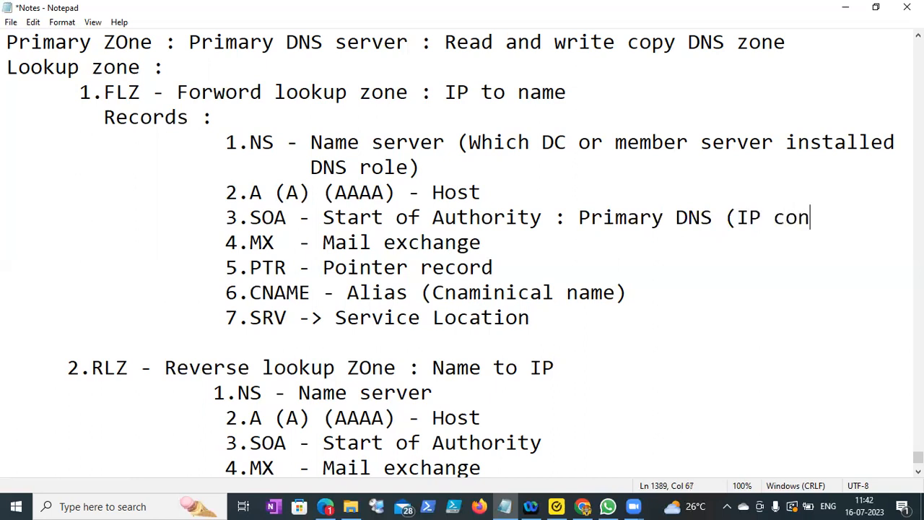
text(figuring)
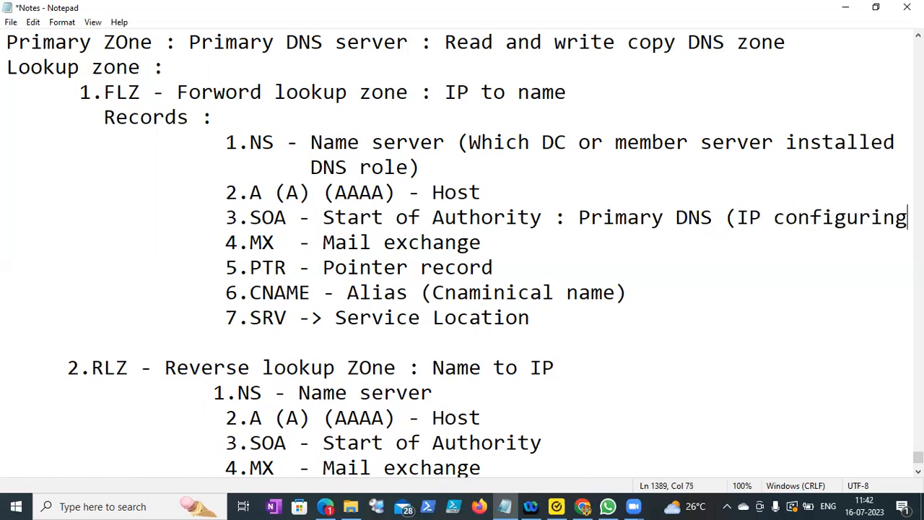
key(BackSpace)
key(BackSpace)
key(BackSpace)
key(BackSpace)
key(BackSpace)
key(BackSpace)
key(BackSpace)
key(BackSpace)
key(BackSpace)
key(BackSpace)
key(BackSpace)
key(BackSpace)
key(BackSpace)
key(BackSpace)
key(BackSpace)
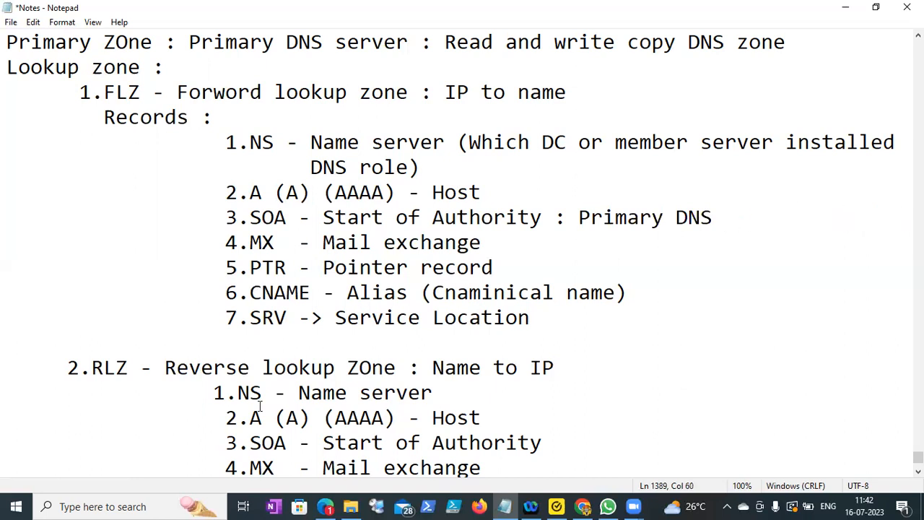
- Open the Windows Network Connections window by running ncpa.cpl
right_click(19, 505)
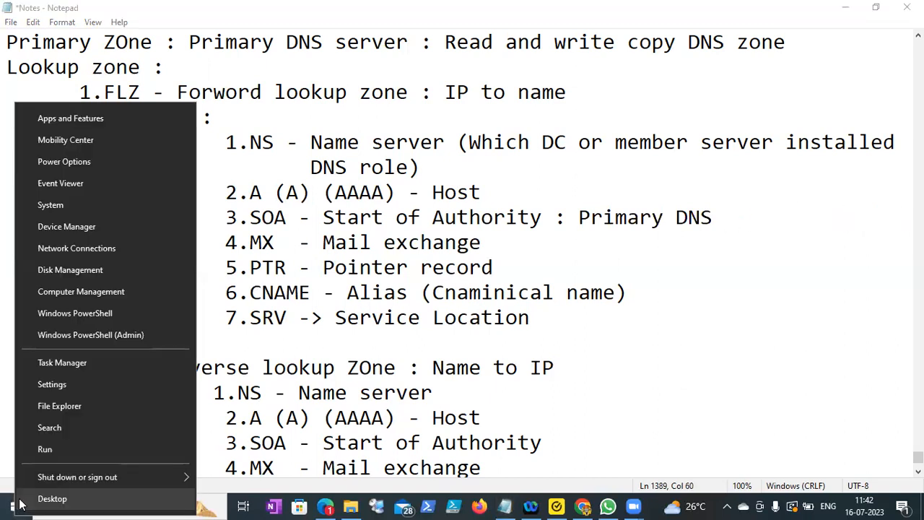
click(46, 450)
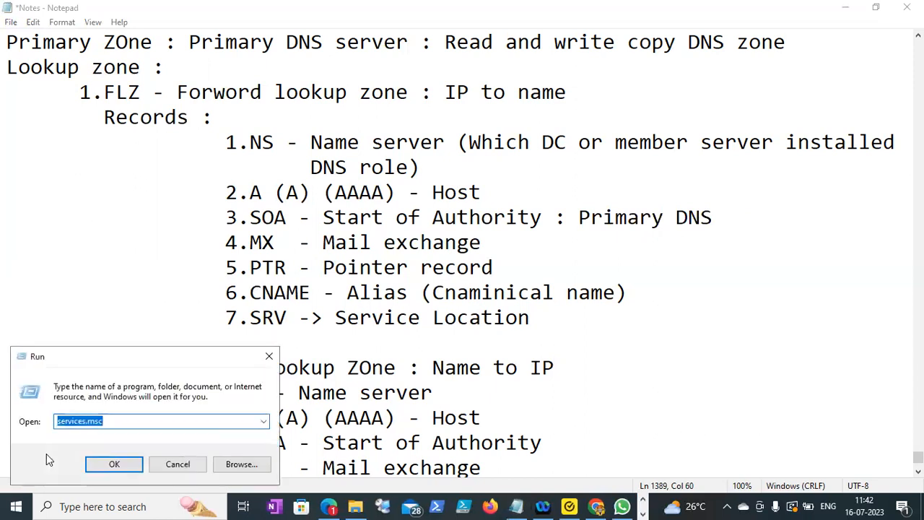
text(ncpa)
key(Down)
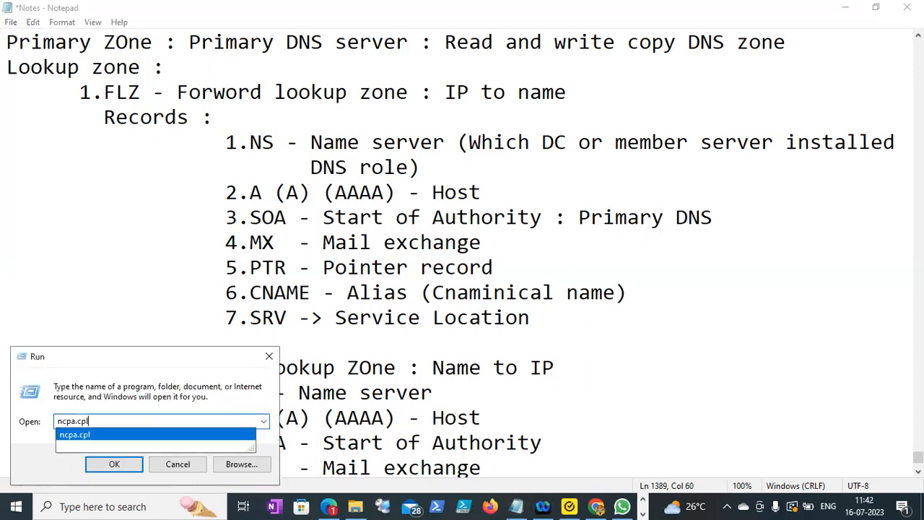
key(Return)
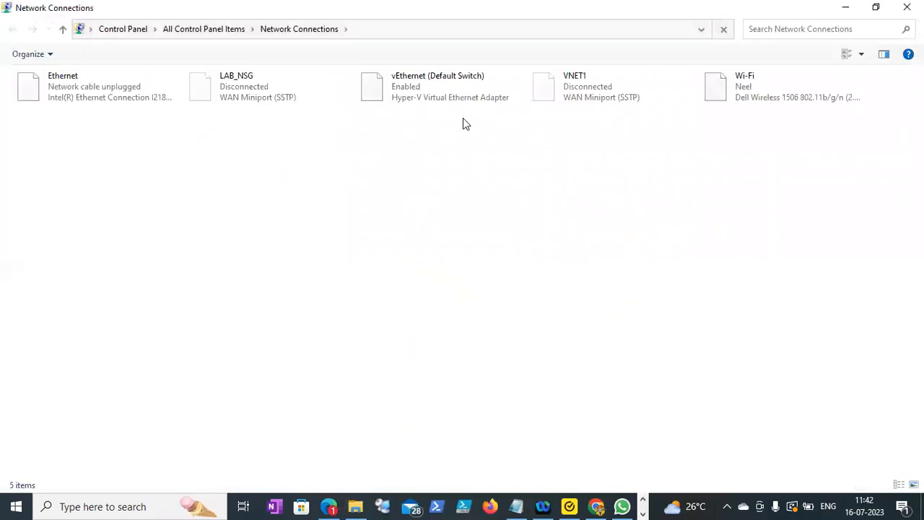
- Open the Internet Protocol Version 4 (TCP/IPv4) properties of the Wi-Fi adapter
click(743, 92)
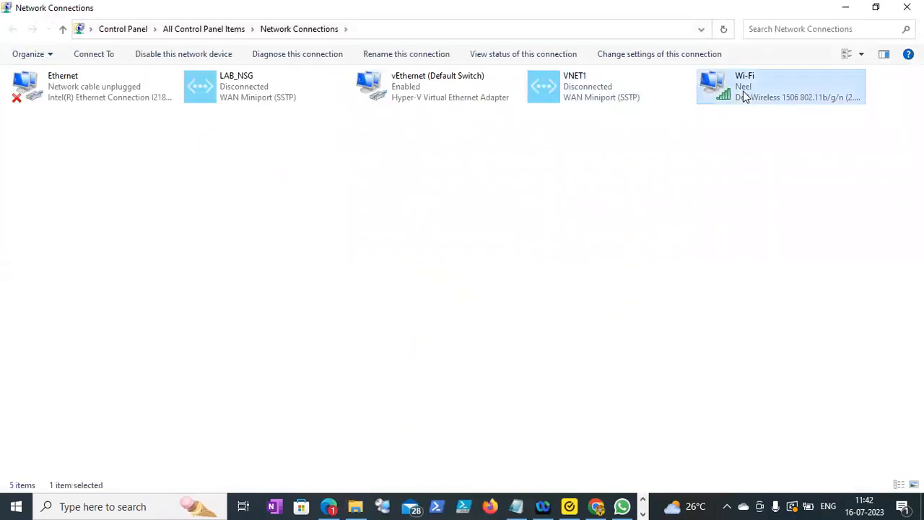
right_click(744, 91)
click(636, 133)
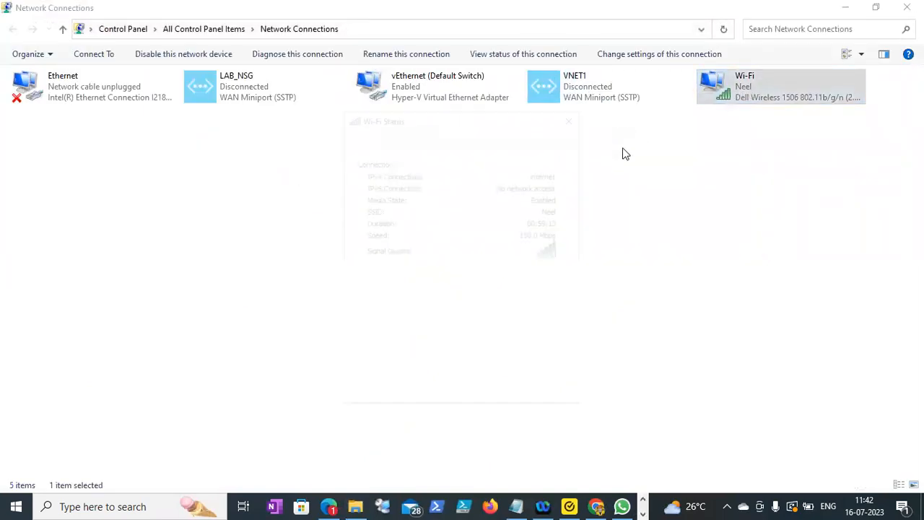
click(381, 366)
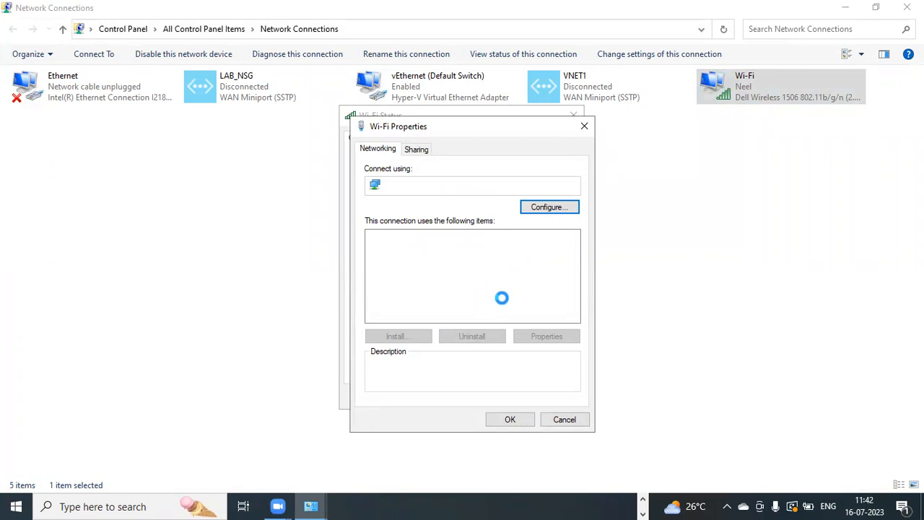
click(475, 283)
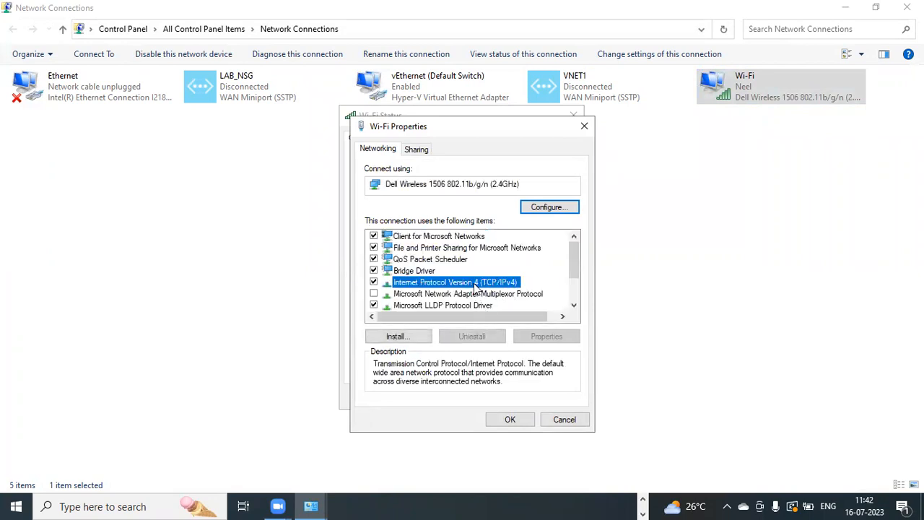
click(525, 337)
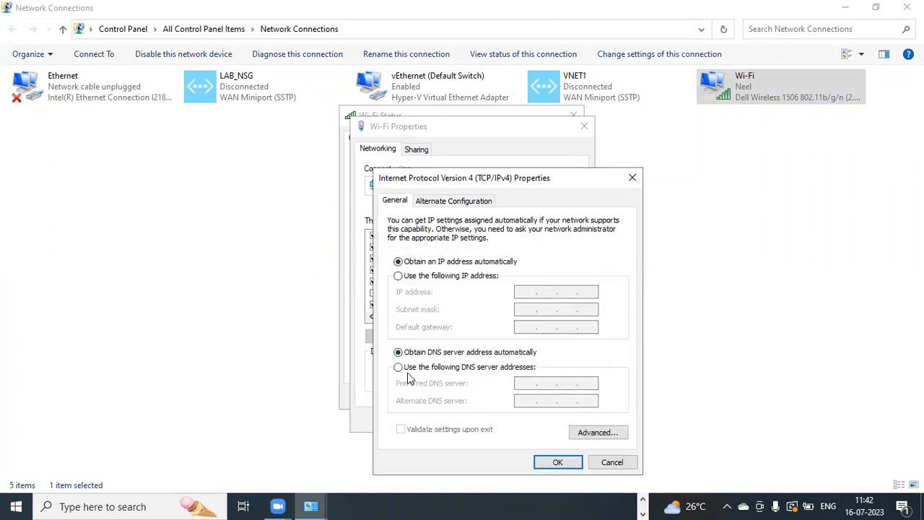
- Choose "Use the following DNS server addresses" to view the preferred and alternate DNS fields, and cancel out of the Wi-Fi dialogs
click(460, 370)
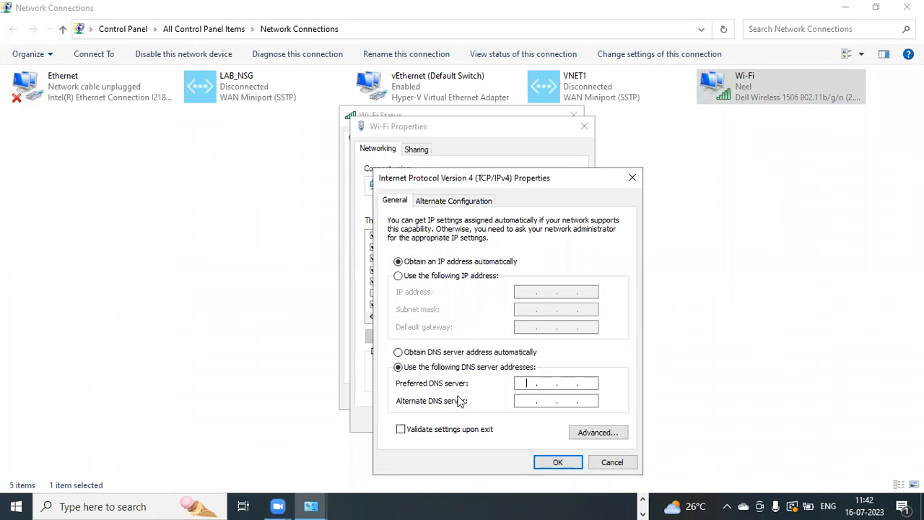
click(609, 462)
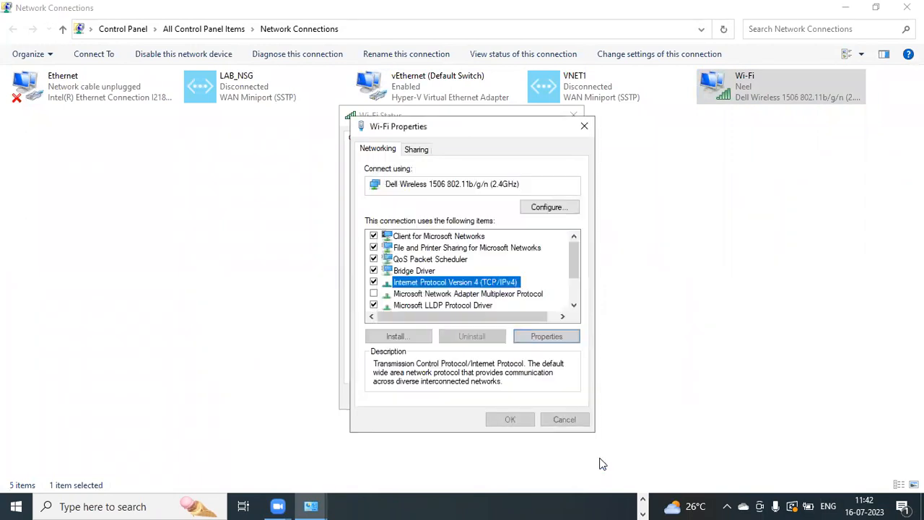
click(568, 420)
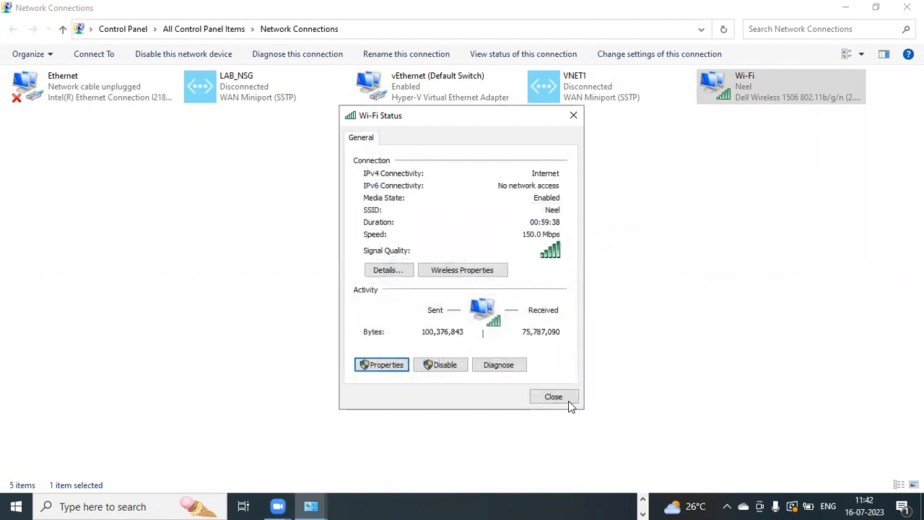
click(569, 401)
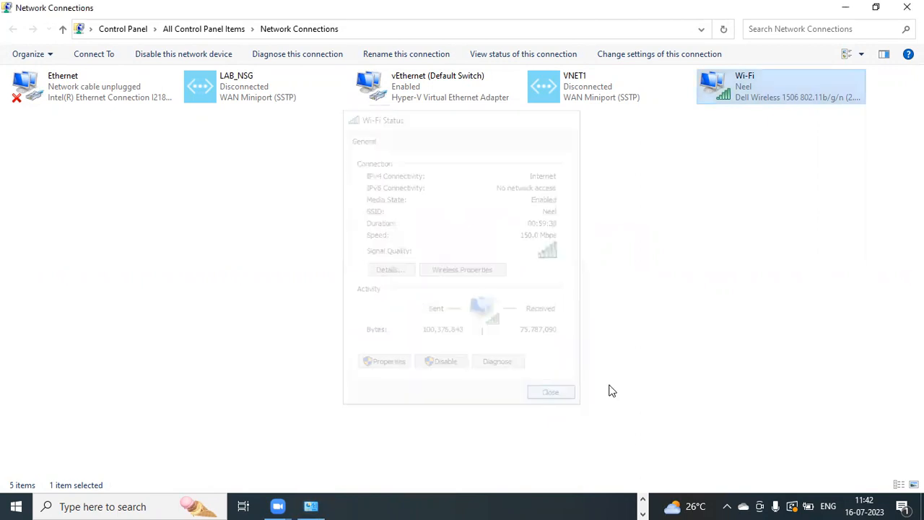
- Switch to Chrome and view the VM instances list in Google Cloud Compute Engine
click(642, 500)
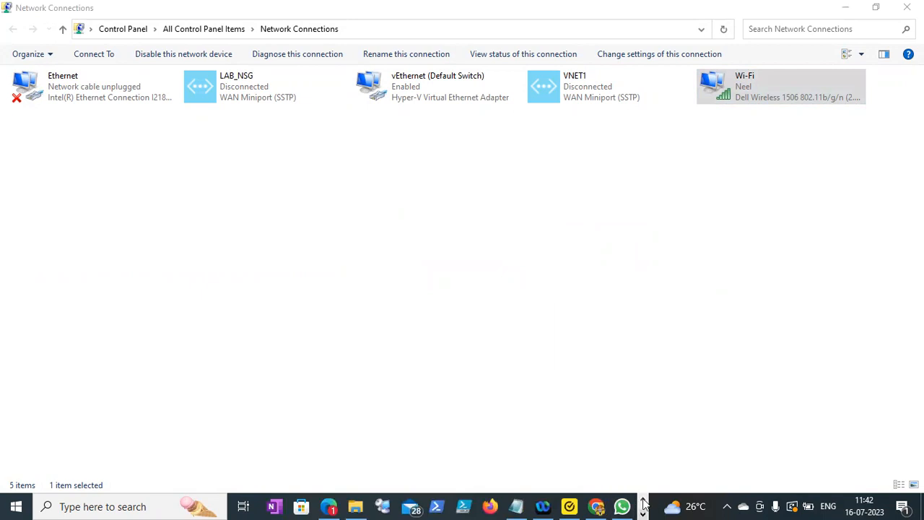
click(598, 506)
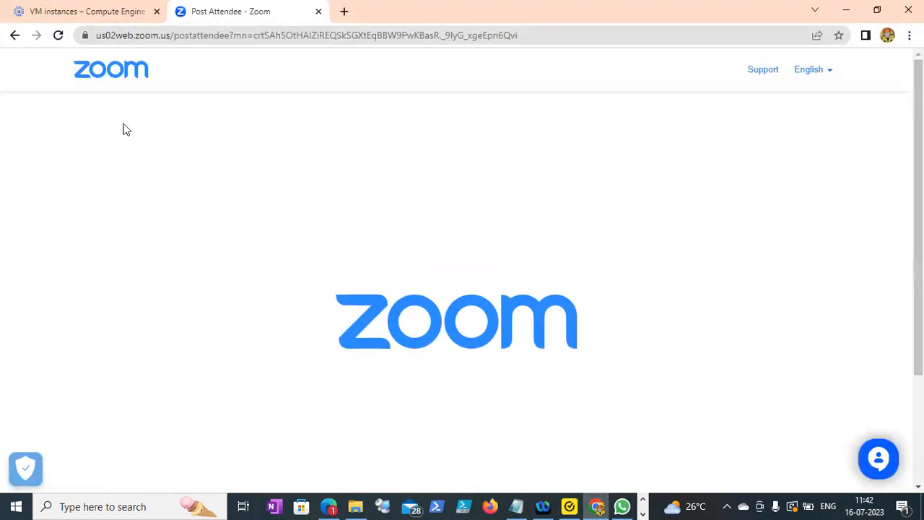
click(62, 9)
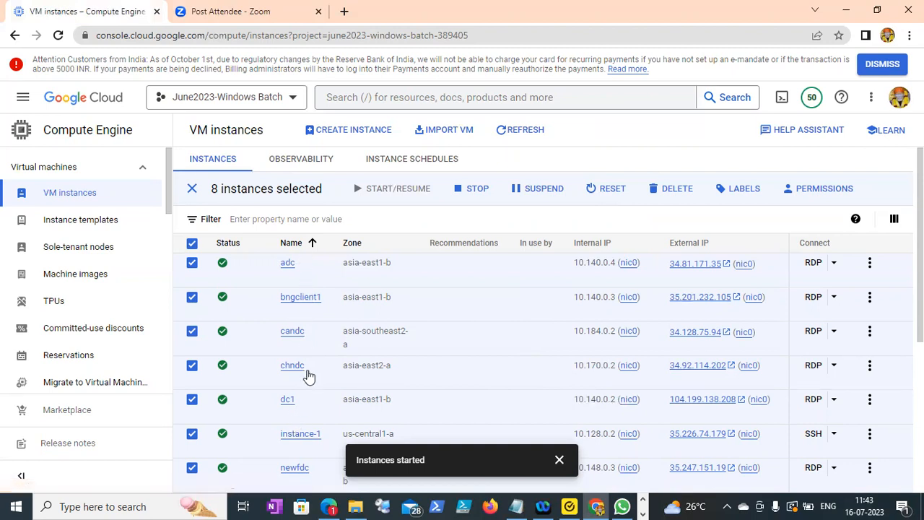
- Switch to the Notepad notes and complete the SOA entry with "(Prefered DNS server)", aligning the wrapped word under "Primary DNS"
click(516, 506)
text((Pref)
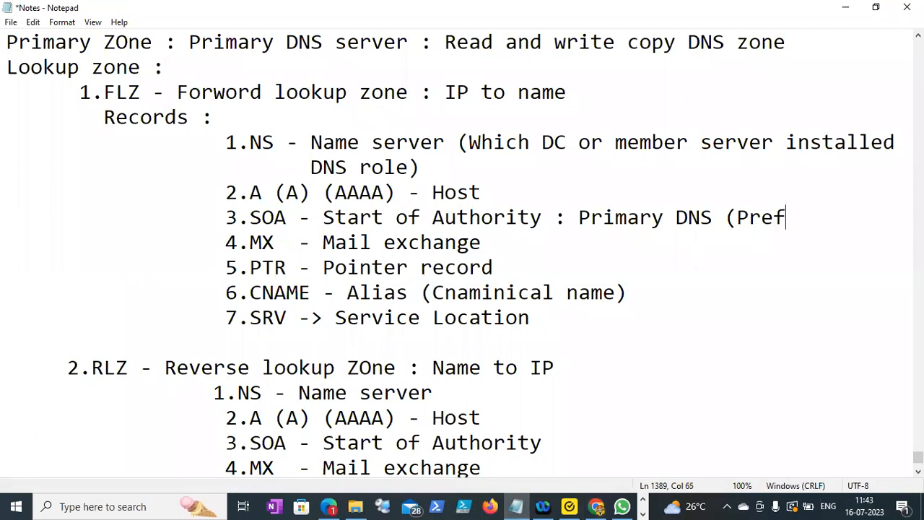
text(ered DNS s)
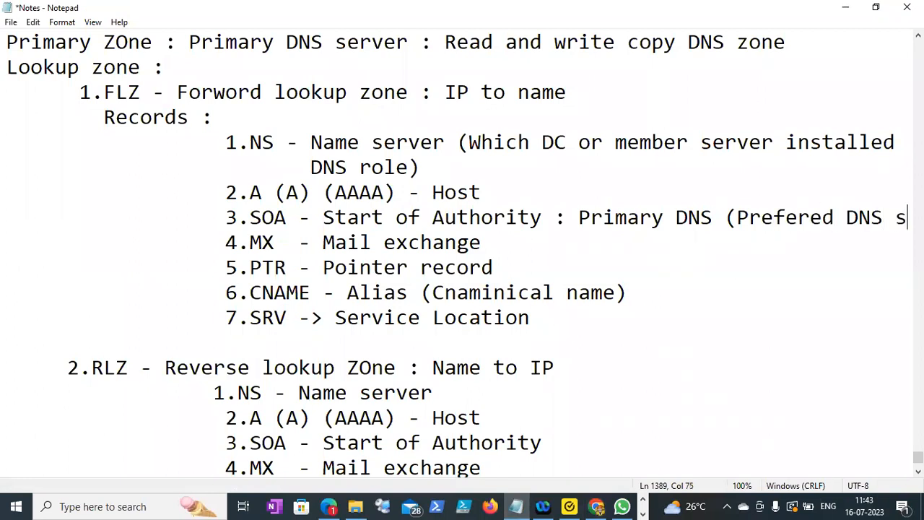
text(erver_)
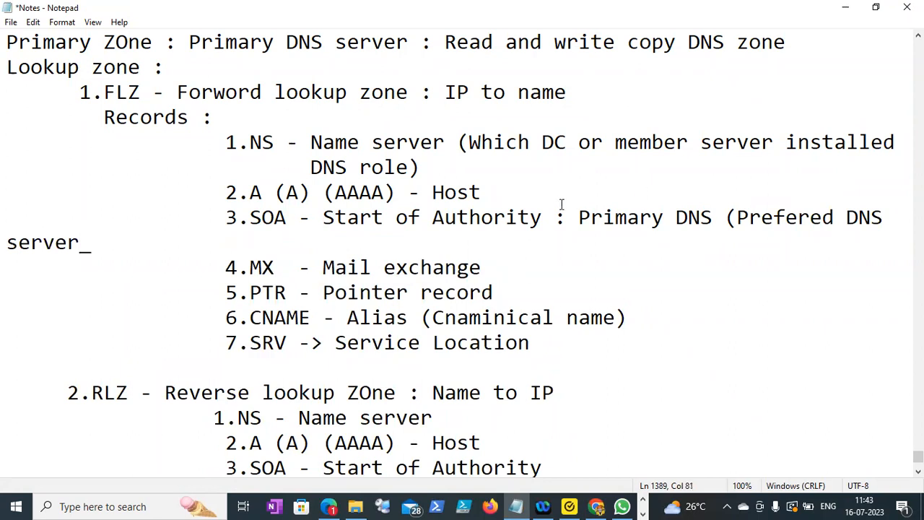
key(BackSpace)
text())
click(7, 245)
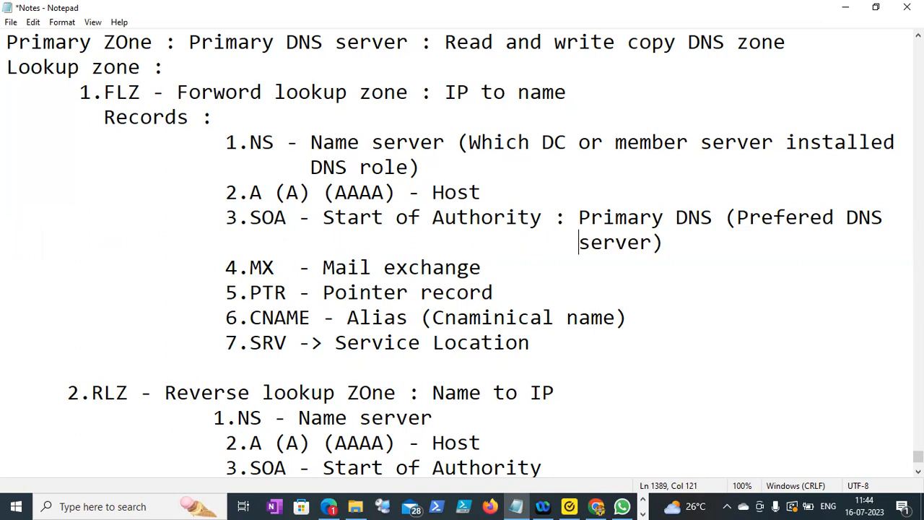
click(7, 242)
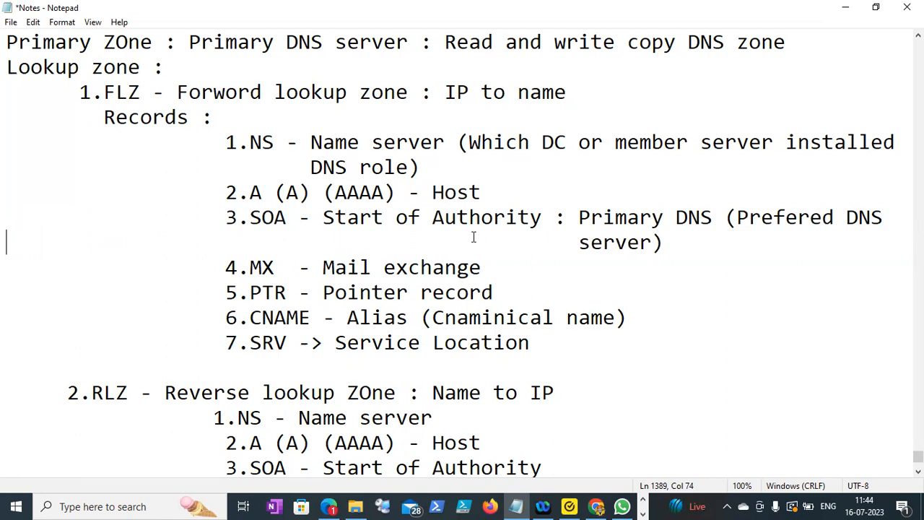
drag(434, 221, 531, 221)
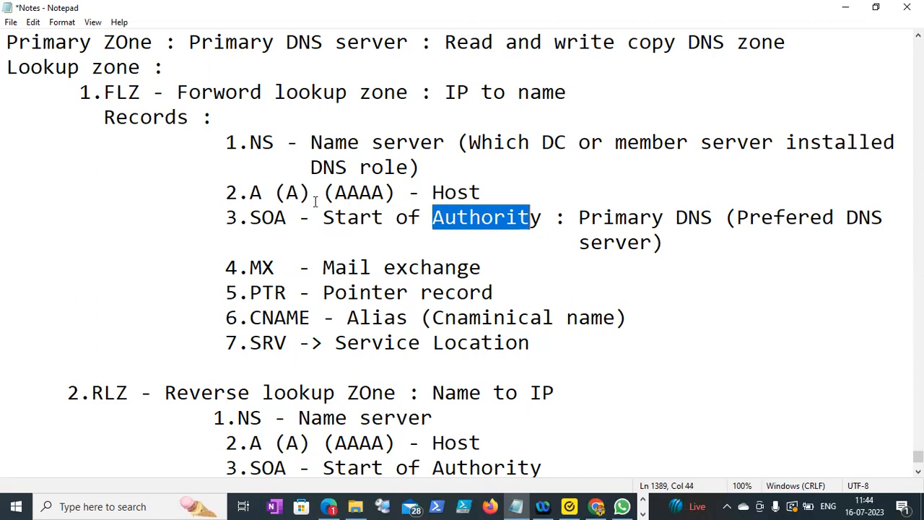
drag(251, 217, 542, 221)
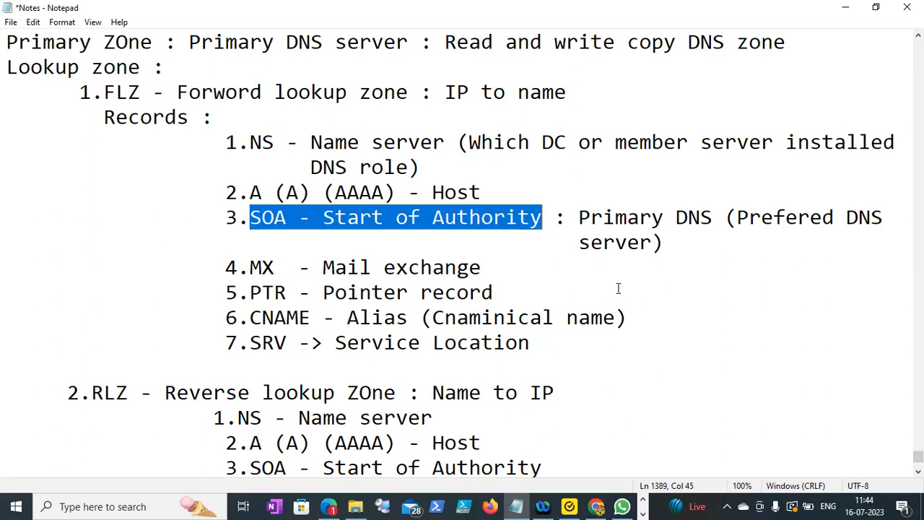
- Add ": Exchange related" to the MX mail exchange entry and save the notes
click(517, 269)
text(: Exc)
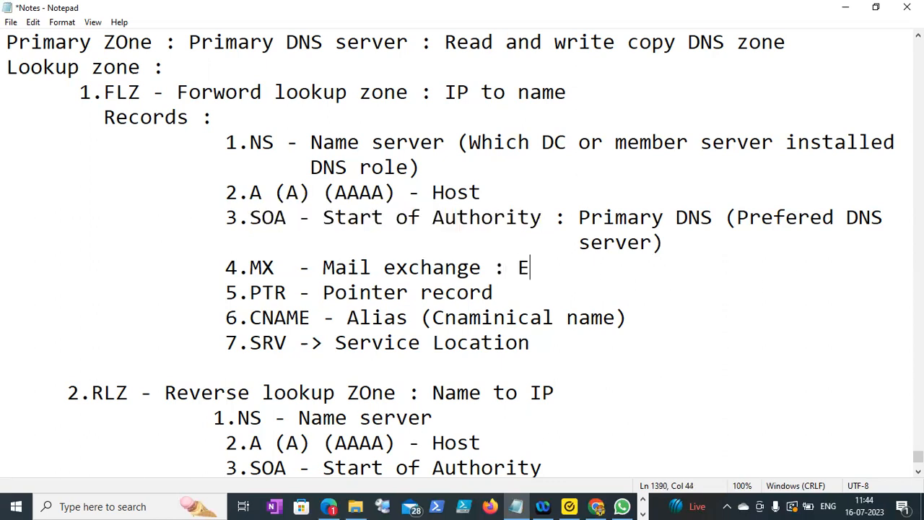
key(BackSpace)
text(change related)
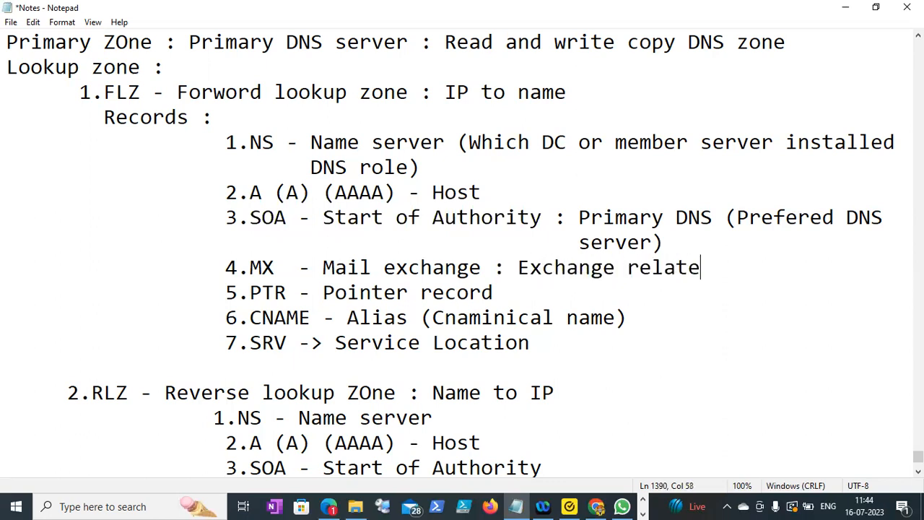
click(10, 21)
click(31, 83)
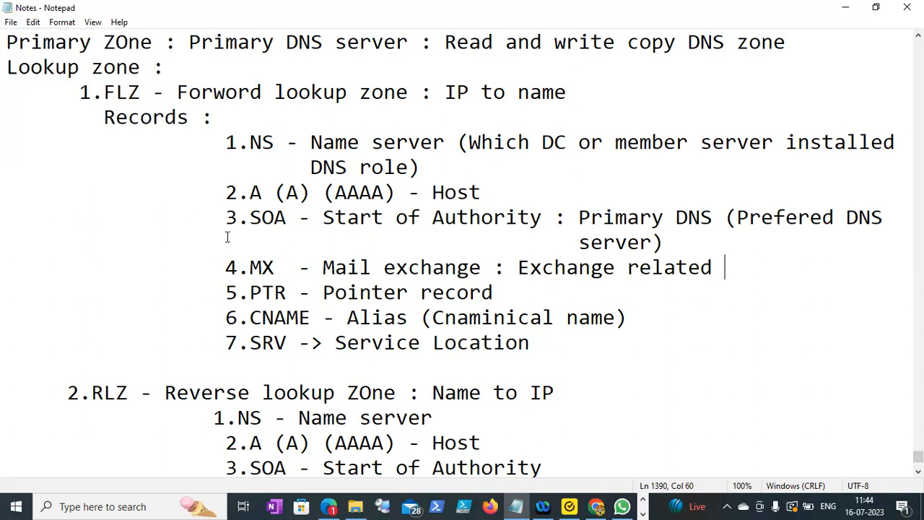
- Highlight the "SOA - Start of Authority" entry and its "(Prefered DNS server)" explanation for review
drag(323, 217, 273, 218)
click(499, 221)
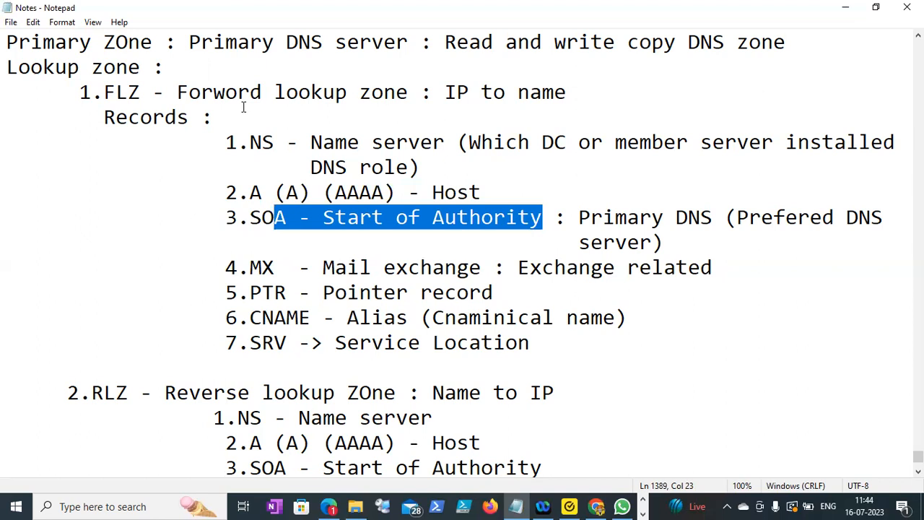
key(alt+Tab)
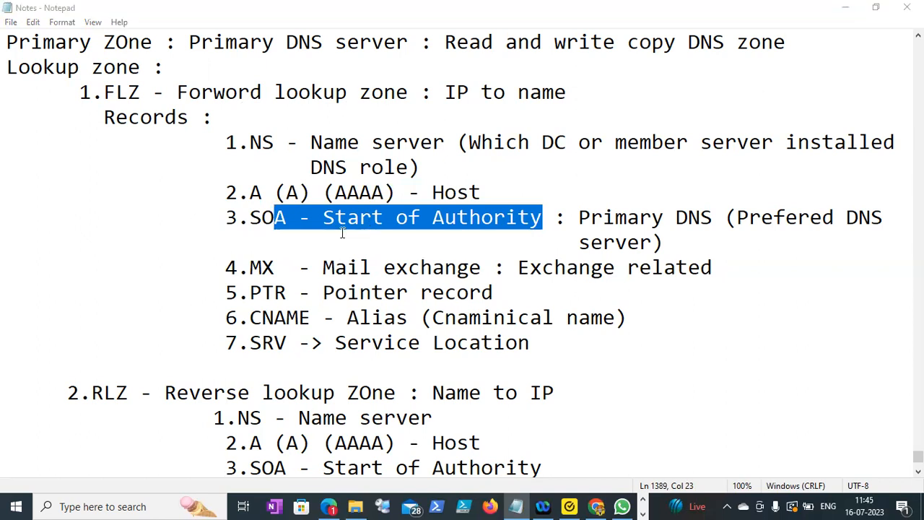
click(542, 223)
drag(541, 222, 250, 220)
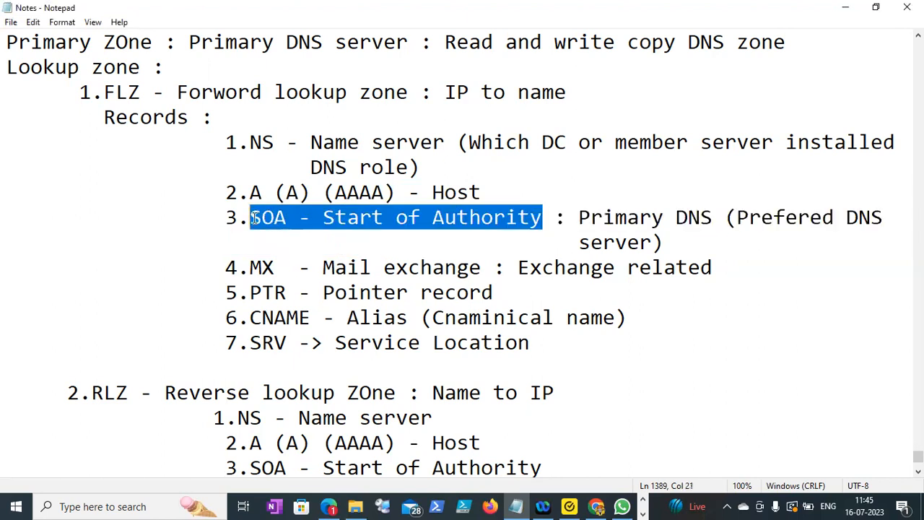
click(323, 228)
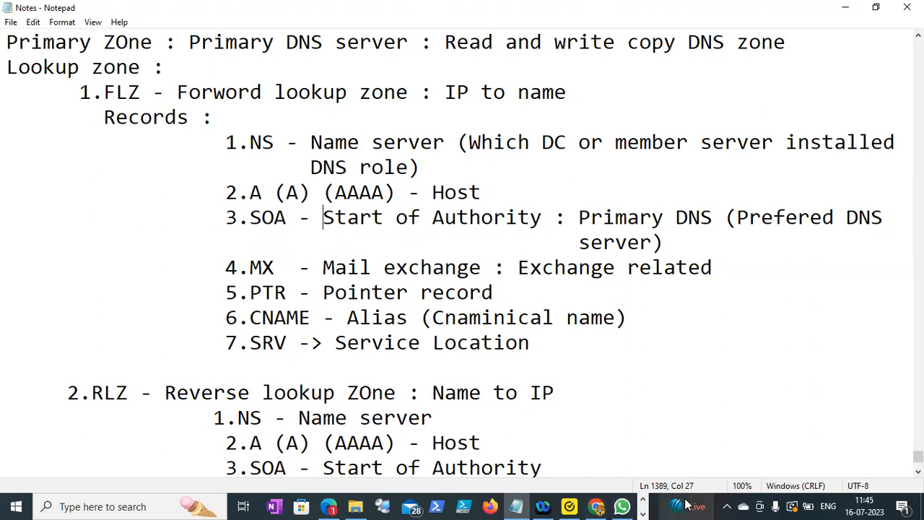
click(643, 514)
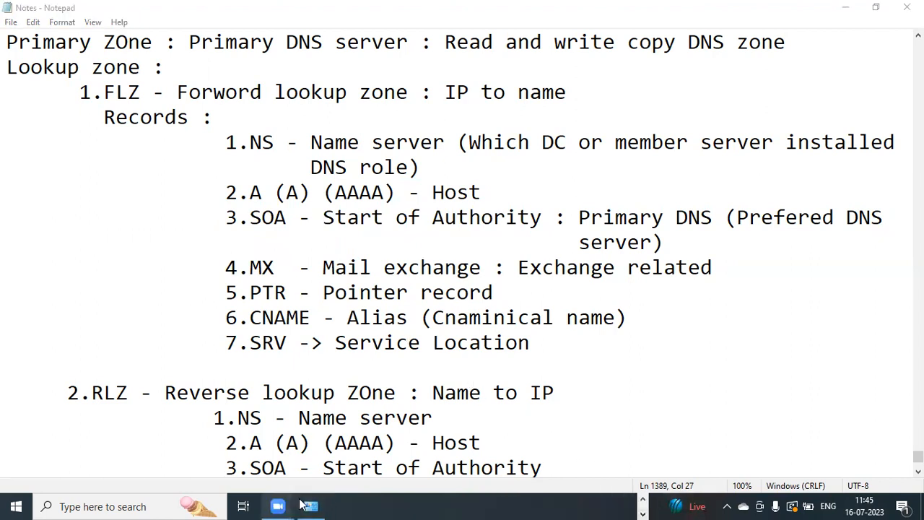
click(643, 499)
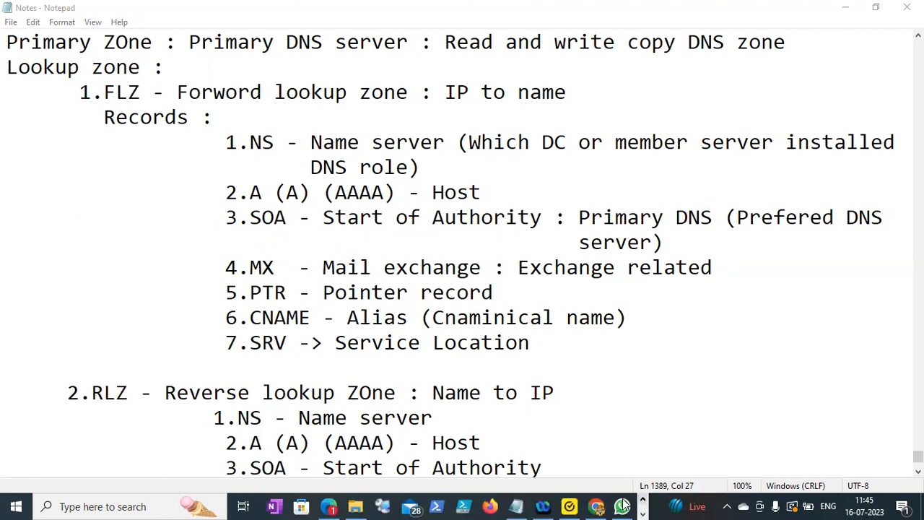
drag(728, 217, 664, 244)
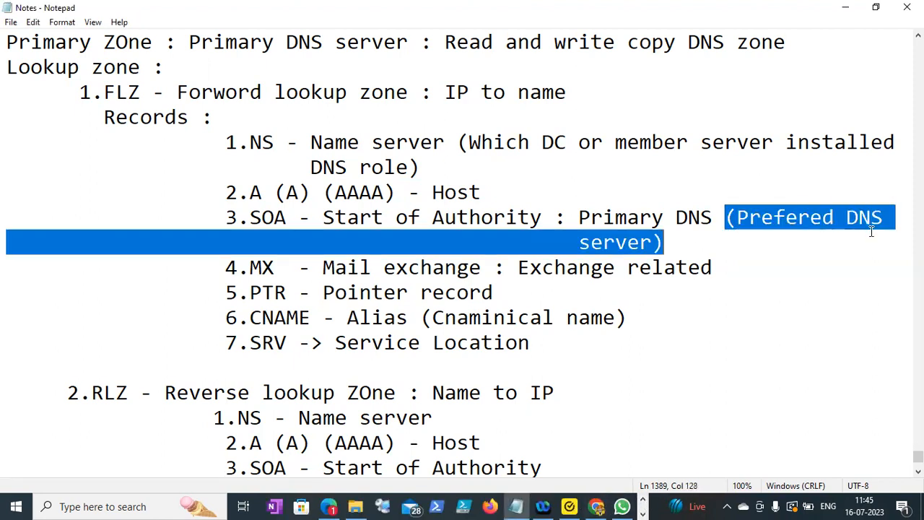
click(665, 244)
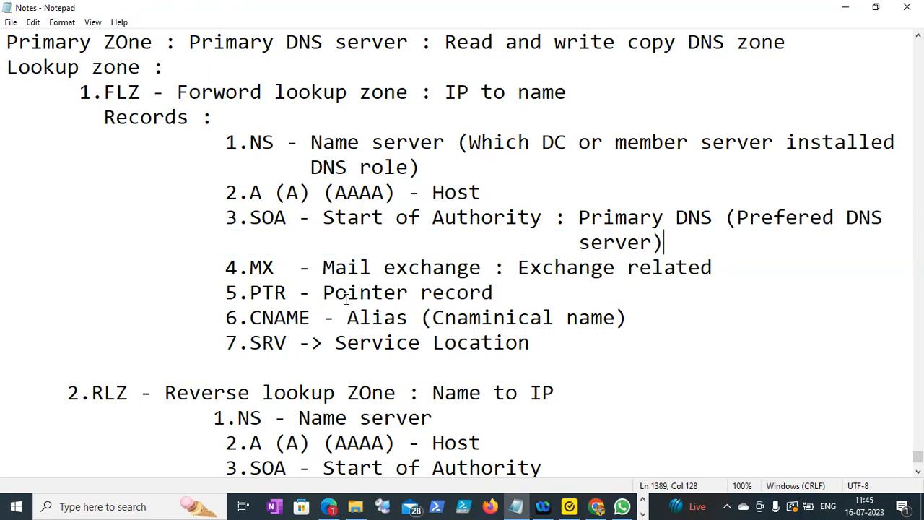
- Add ": Reverse lookup zone :" to the PTR pointer record entry
click(507, 291)
text(: Reve)
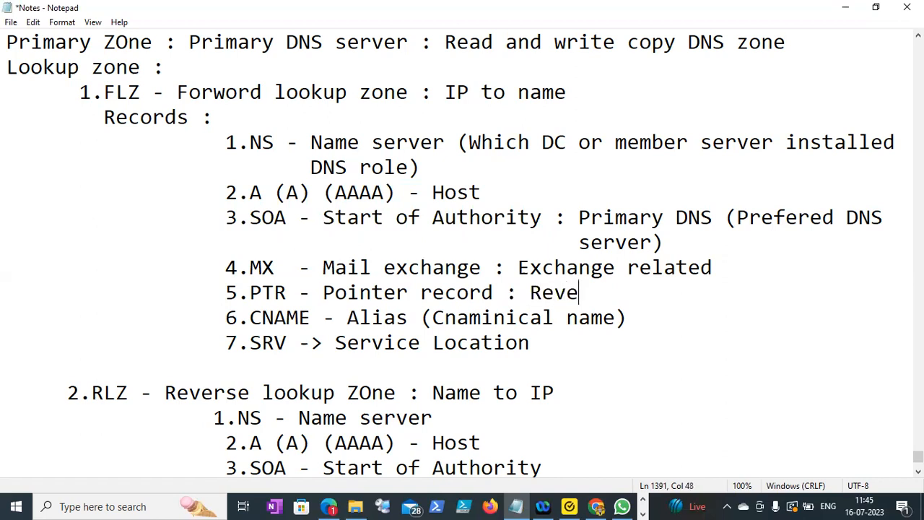
text(rse lookup zone :)
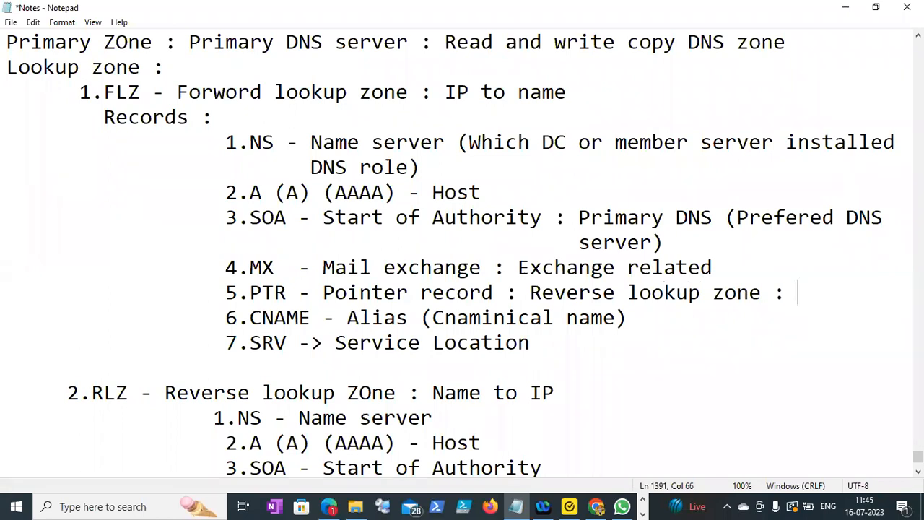
- Highlight the forward and reverse lookup zone headings and the PTR record name in turn to compare them
drag(176, 92, 409, 93)
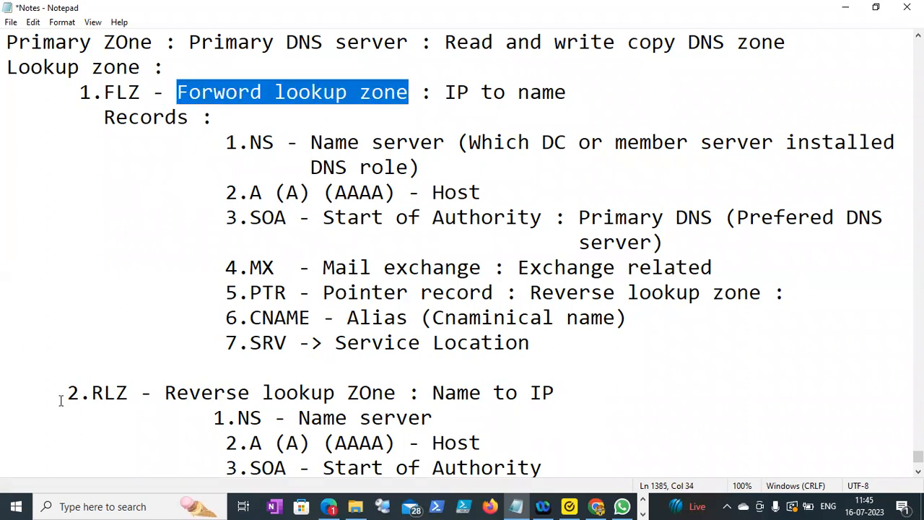
drag(79, 393, 262, 393)
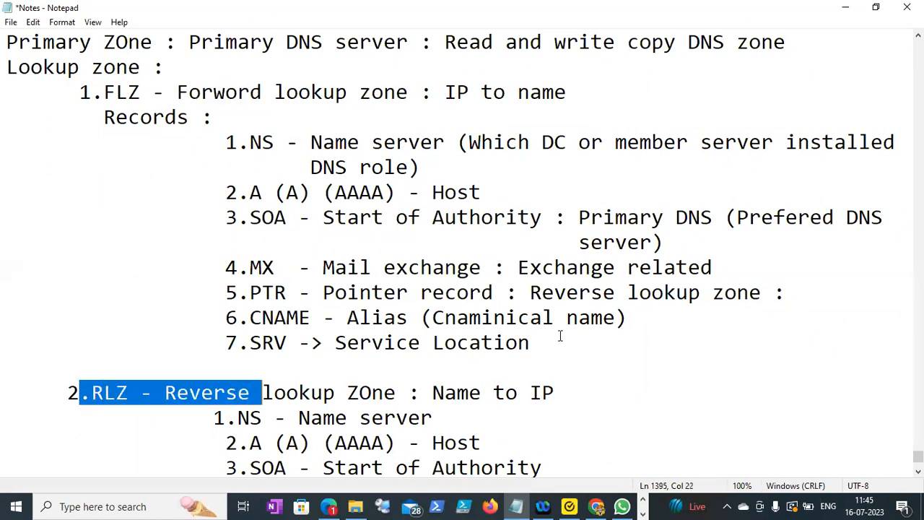
click(800, 287)
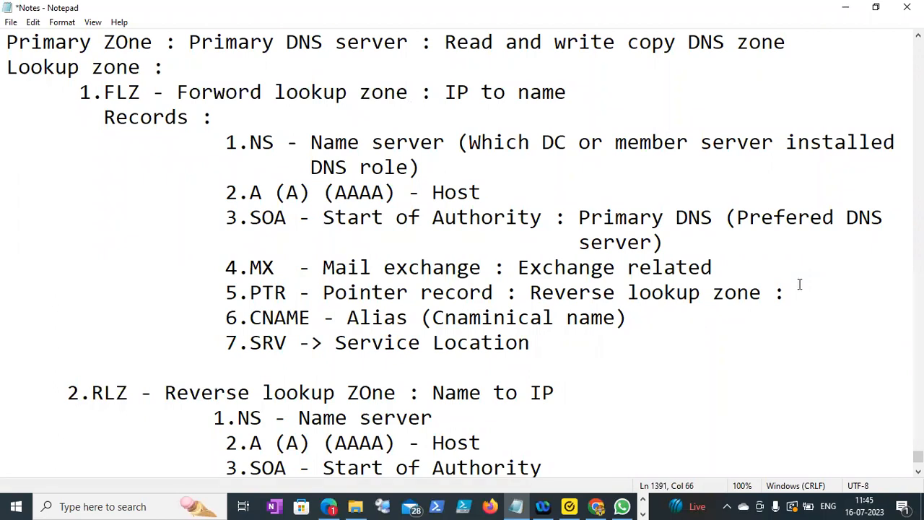
click(248, 298)
drag(248, 298, 289, 297)
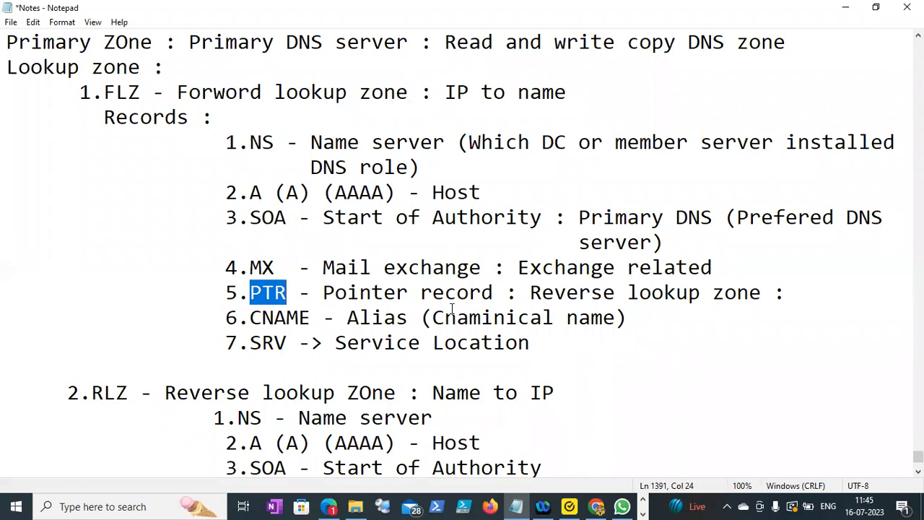
- Extend the CNAME entry with "Actual name domain access -> alias : solo.com:"
drag(253, 321, 531, 318)
click(647, 318)
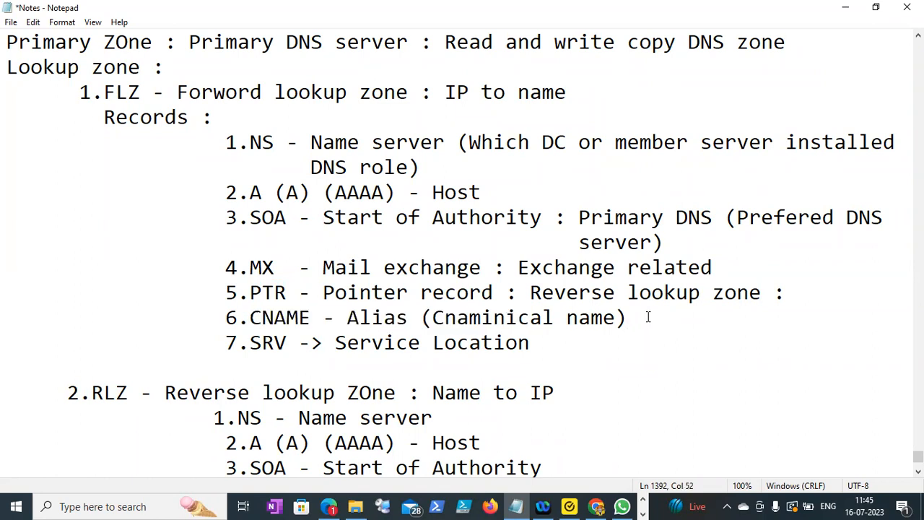
text(Actual domain o)
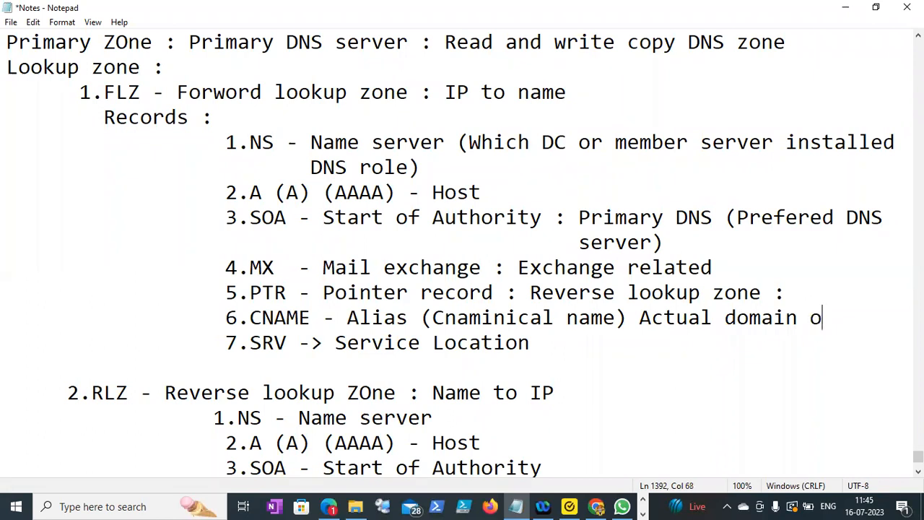
key(BackSpace)
text(access -)
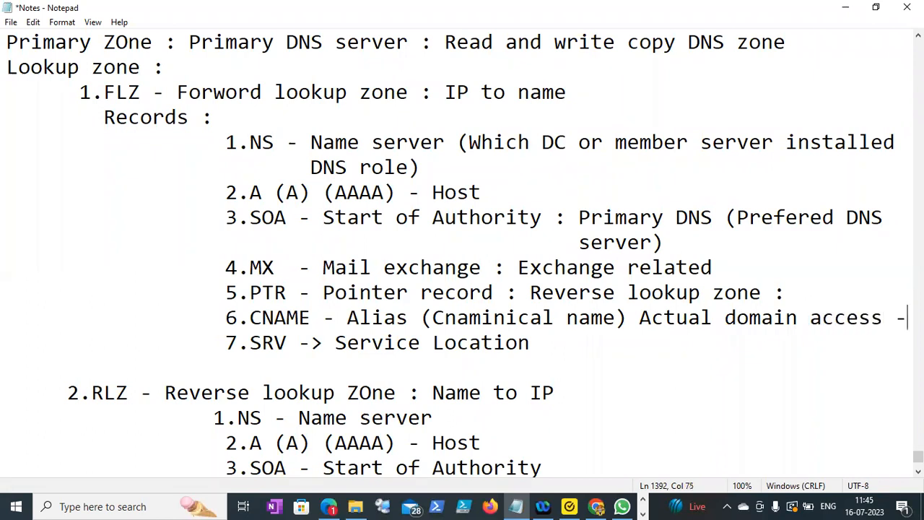
text(>)
click(725, 318)
text(name)
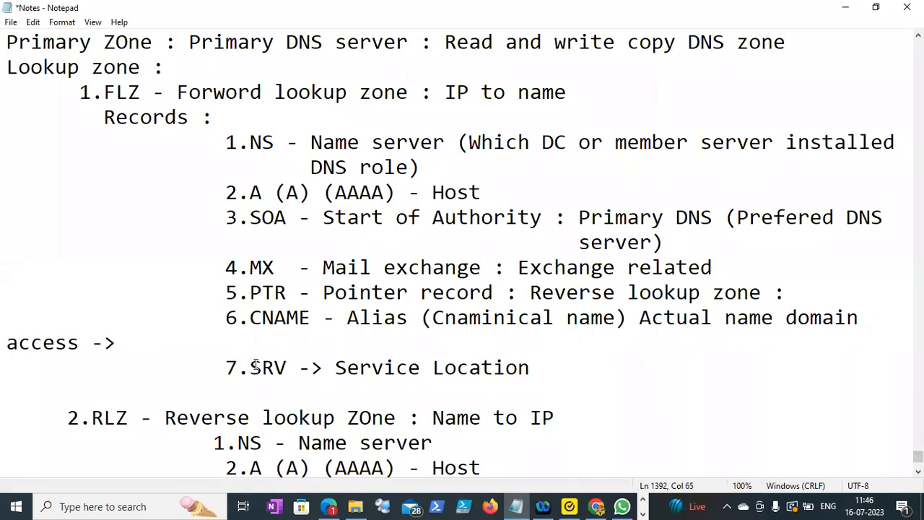
click(144, 342)
text(alias :)
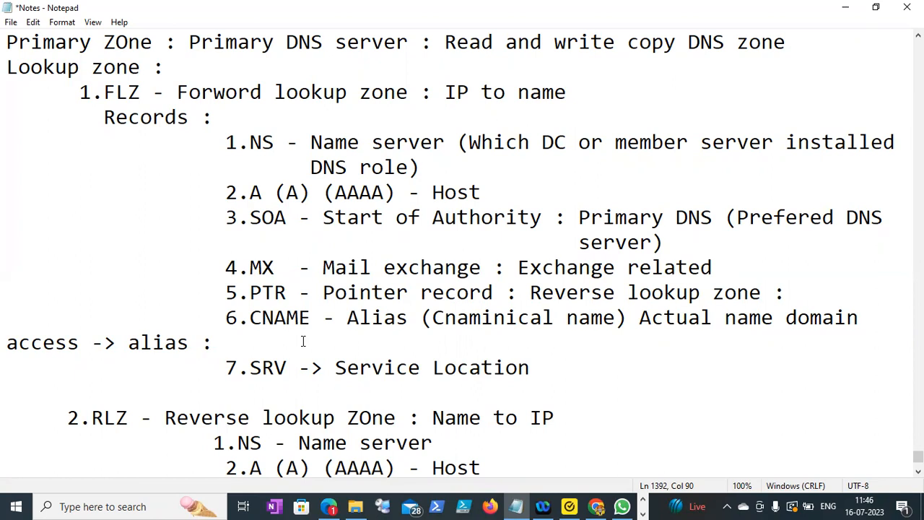
text(solo.com:)
- Highlight the solo.com example and the "Alias (Cnaminical name)" text in the CNAME entry for review
drag(224, 345, 319, 347)
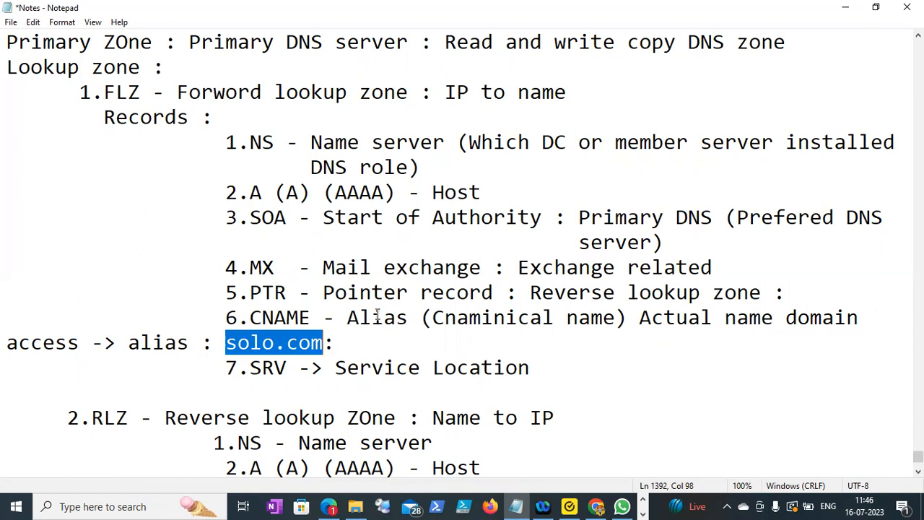
drag(348, 317, 618, 309)
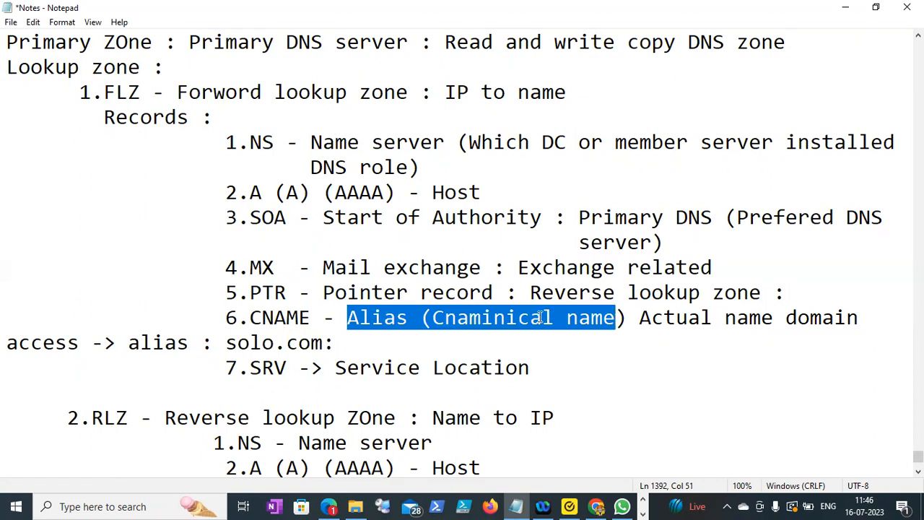
click(339, 339)
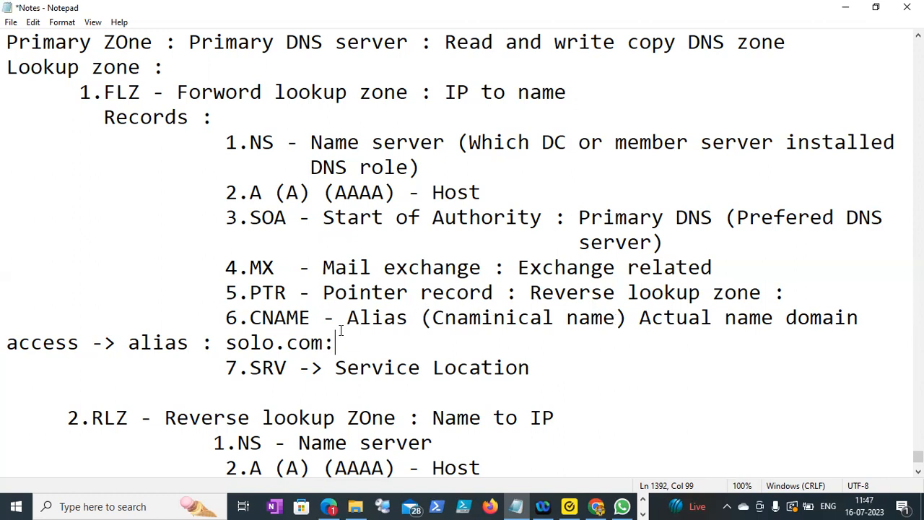
drag(226, 342, 324, 344)
click(383, 347)
drag(224, 343, 342, 341)
click(393, 340)
- Extend the SRV Service Location entry with ": Point to respective DC:"
click(564, 382)
key(Left)
text(: )
text(Po)
key(BackSpace)
text(int t)
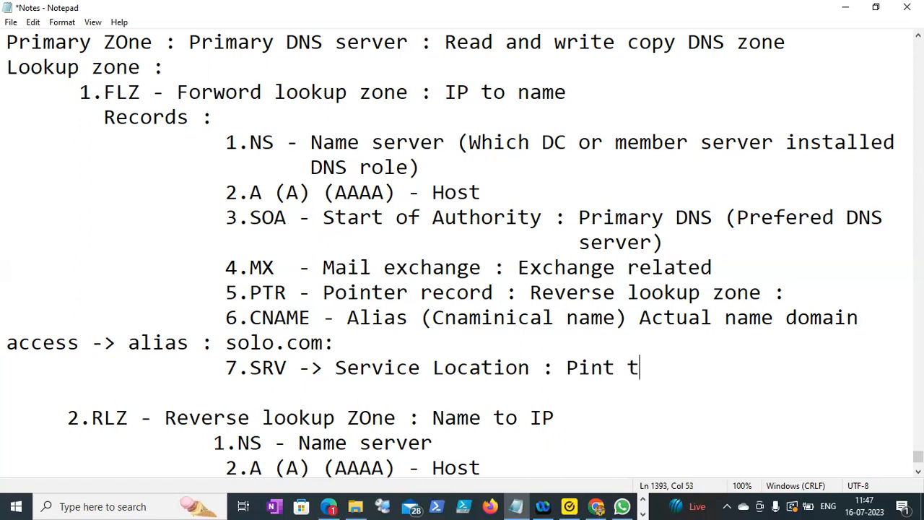
key(BackSpace)
key(BackSpace)
key(BackSpace)
key(BackSpace)
key(BackSpace)
text(p)
key(BackSpace)
text(oint to )
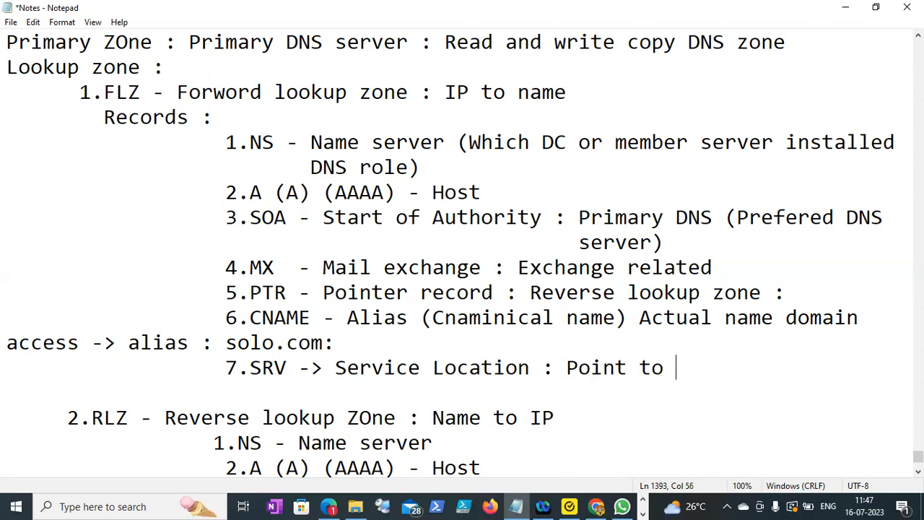
text(respecti)
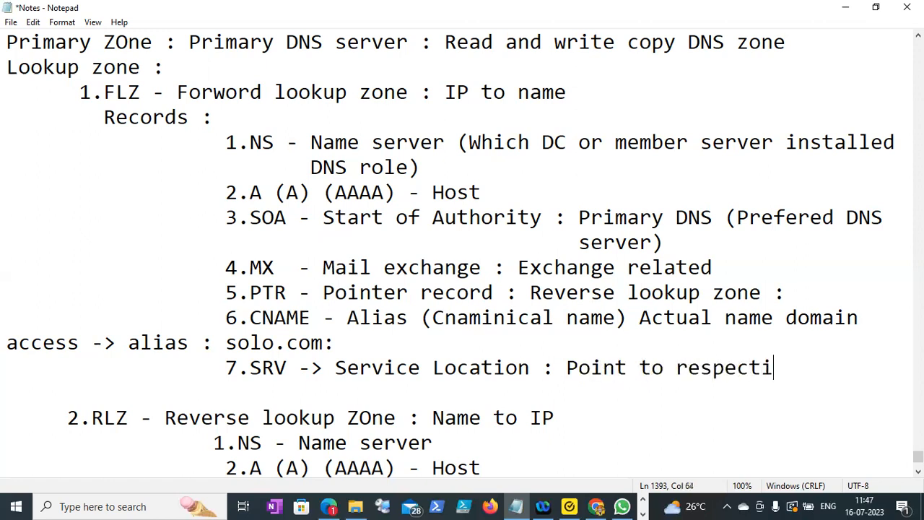
text(ve DC:)
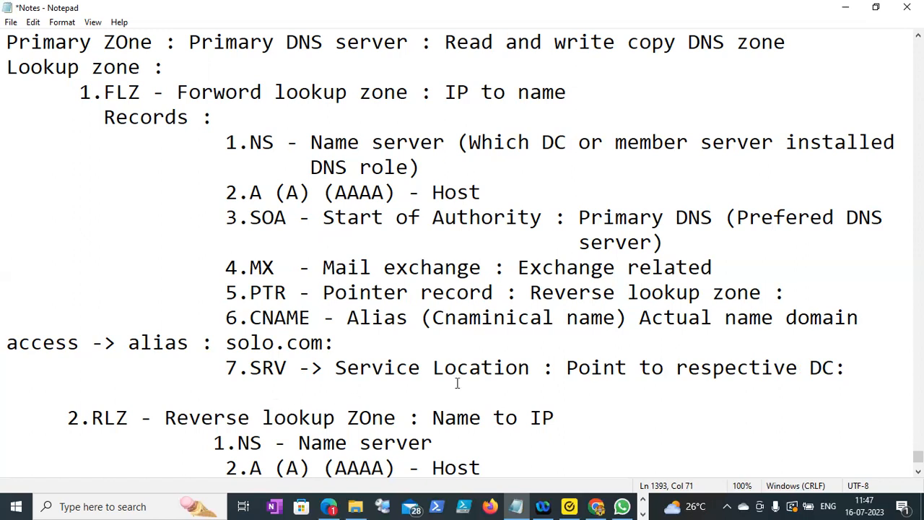
- Add an indented line reading "logon process:" beneath the SRV entry
key(Return)
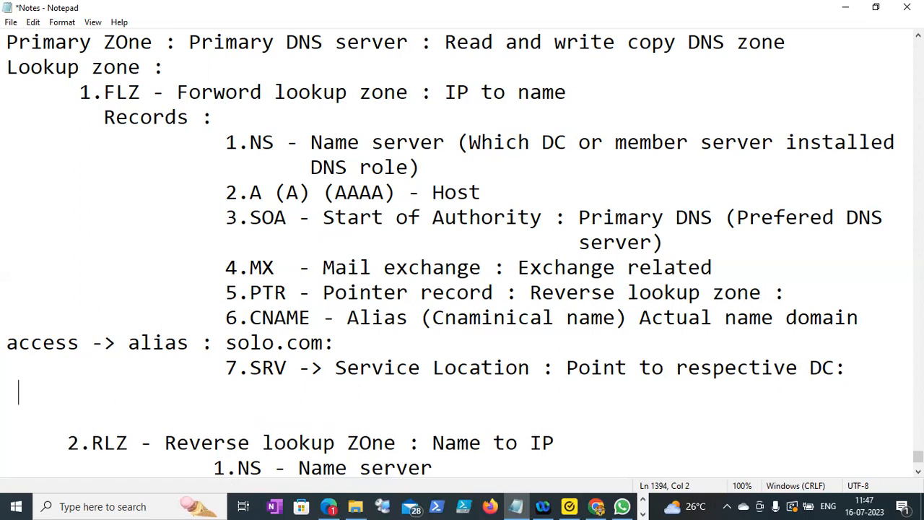
key(BackSpace)
key(BackSpace)
text(logon process:)
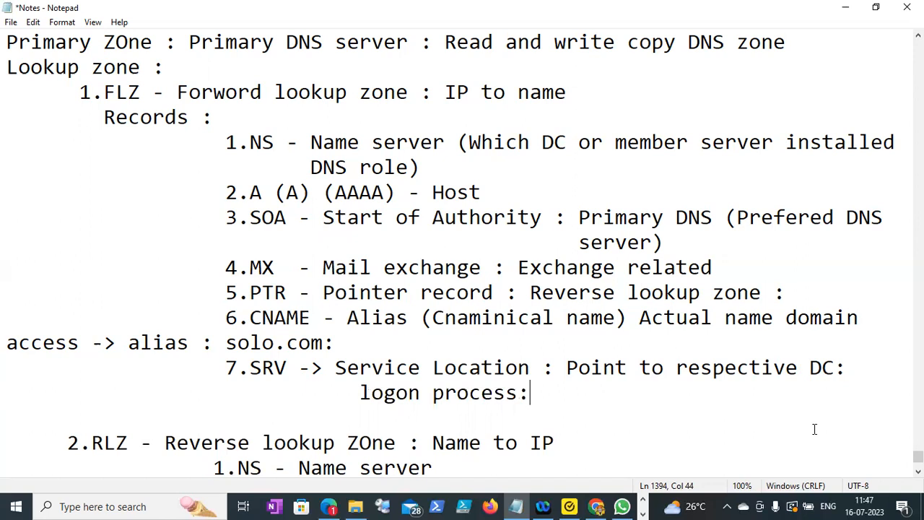
- Switch to the Google Cloud VM instances page in Chrome and copy the external IP address of the dc1 instance
click(643, 499)
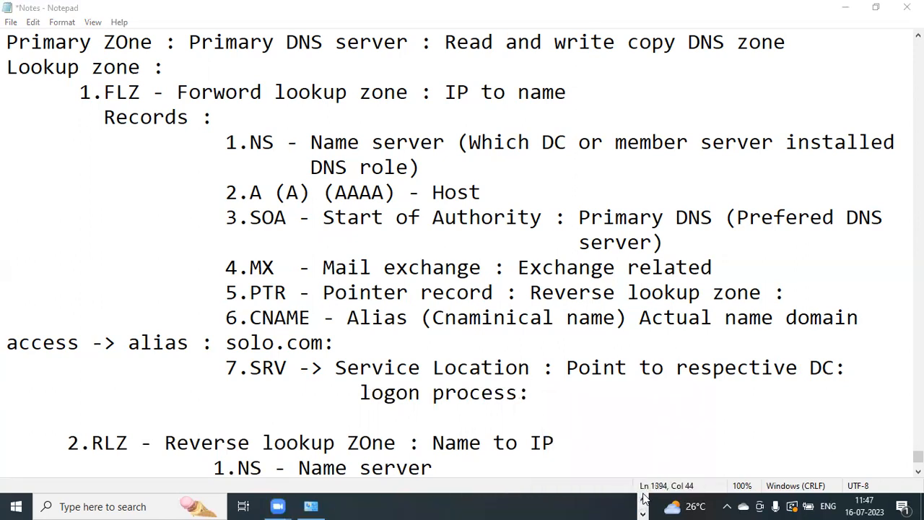
click(643, 498)
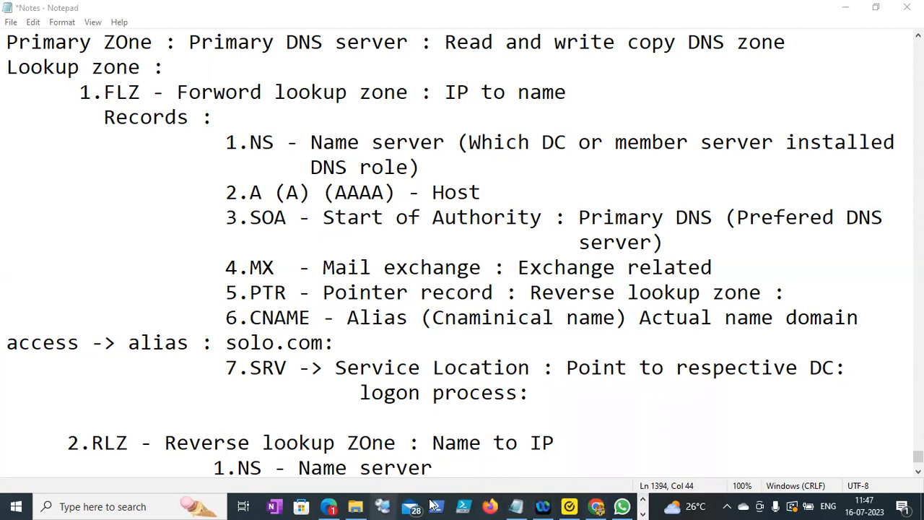
click(583, 436)
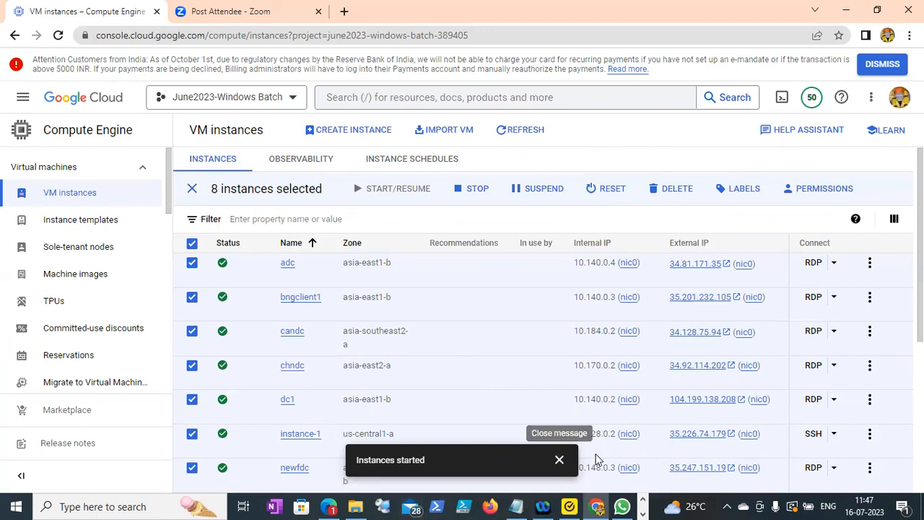
drag(533, 191, 349, 472)
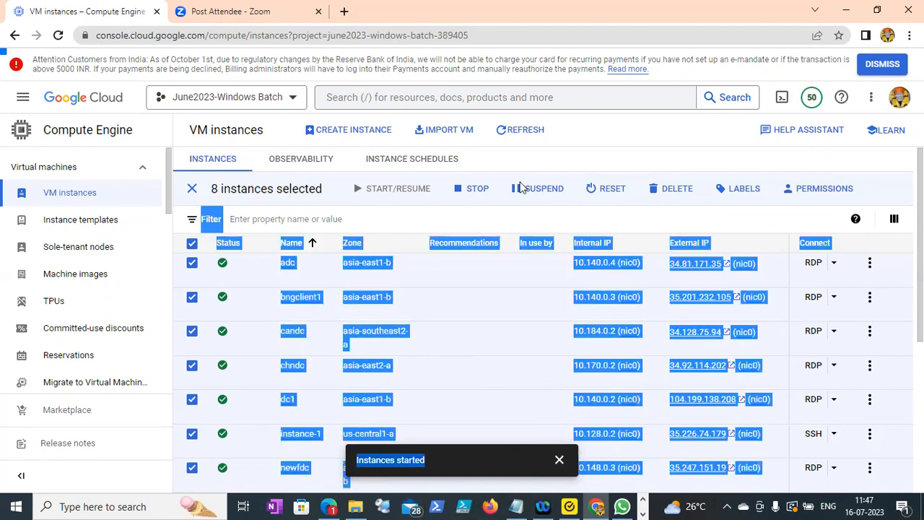
click(570, 139)
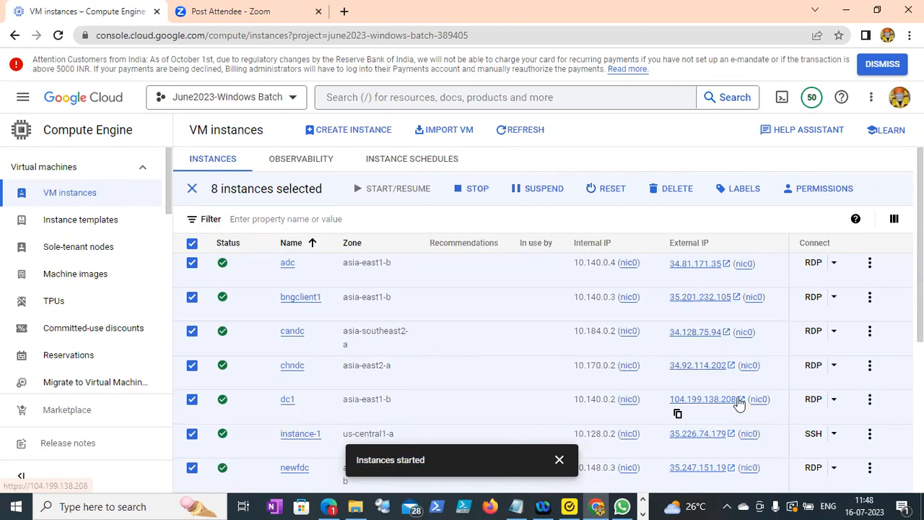
click(677, 415)
- Switch to Remote Desktop Connection Manager and set DC1's server name to 104.199.138.208 in its properties
click(383, 506)
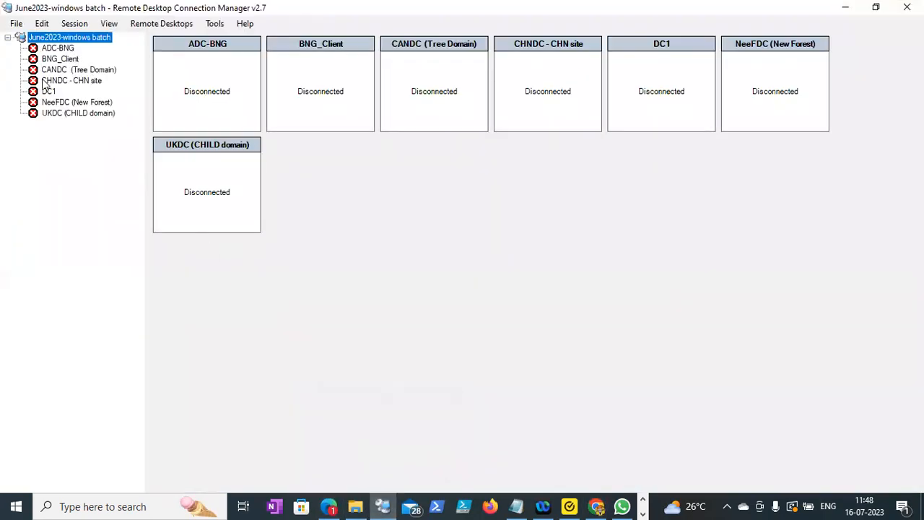
click(46, 92)
right_click(46, 92)
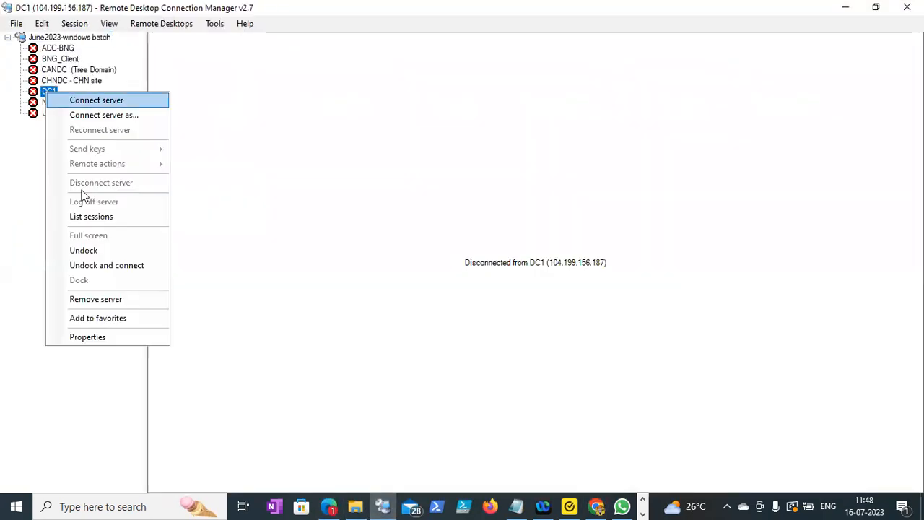
click(102, 344)
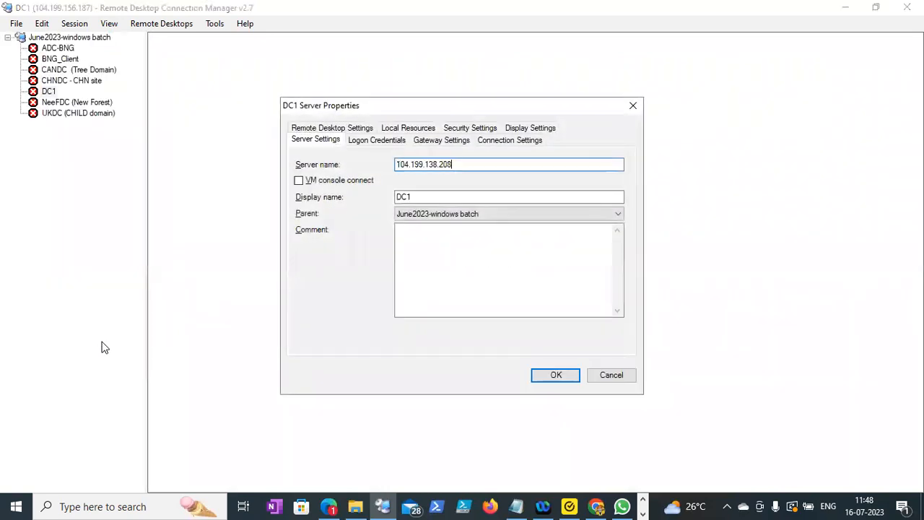
click(560, 375)
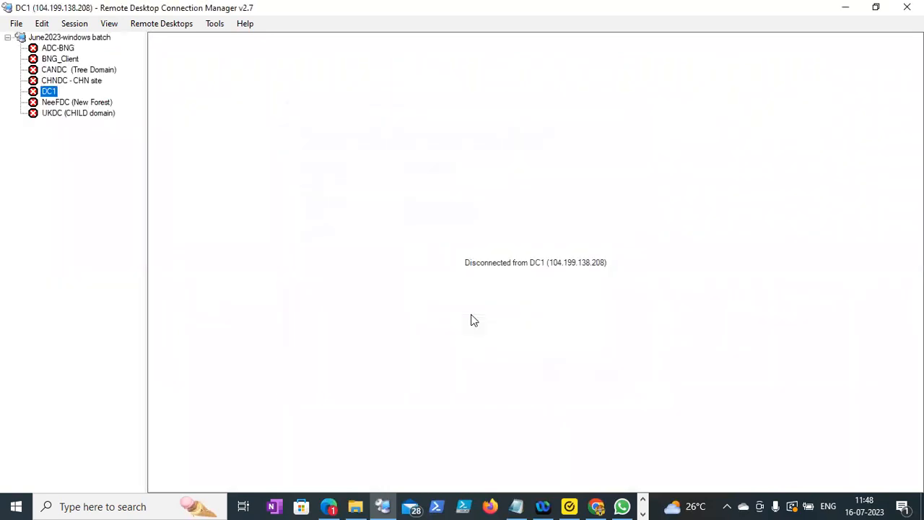
- Connect to the DC1 server using a different account, entering the domain administrator user name and the account password
right_click(52, 92)
click(85, 104)
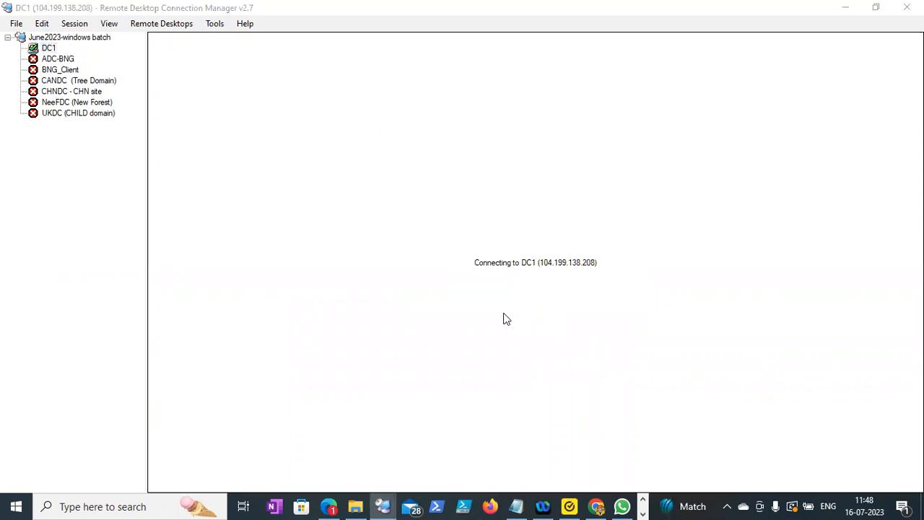
click(428, 329)
click(425, 427)
text(neel\ad)
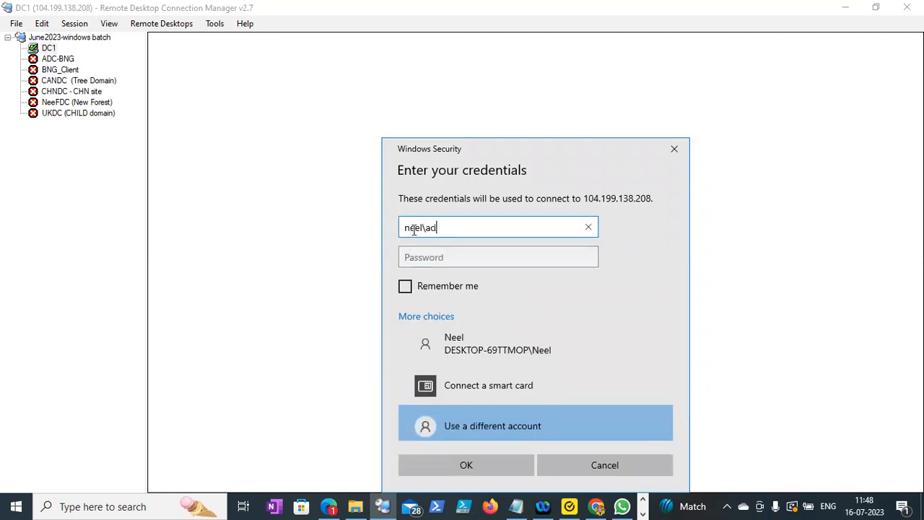
text(ministrator)
key(Tab)
text(••••••••••••)
key(Return)
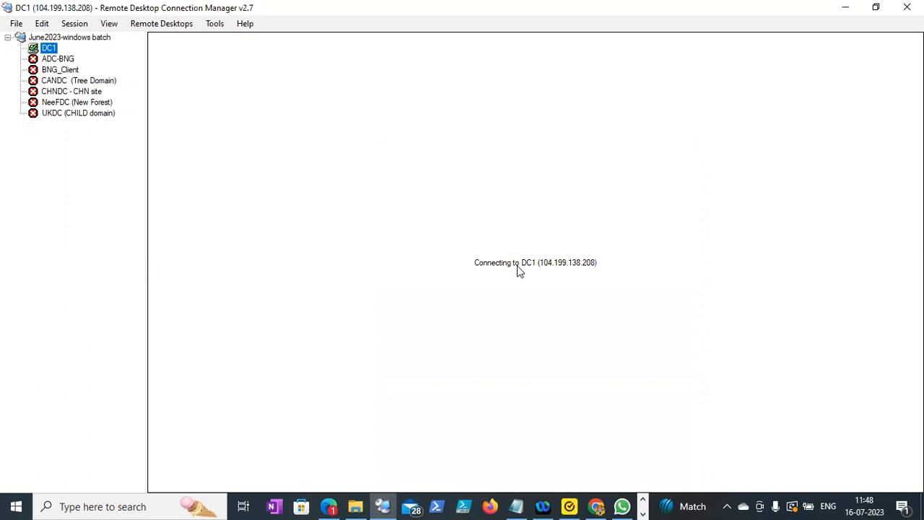
click(571, 379)
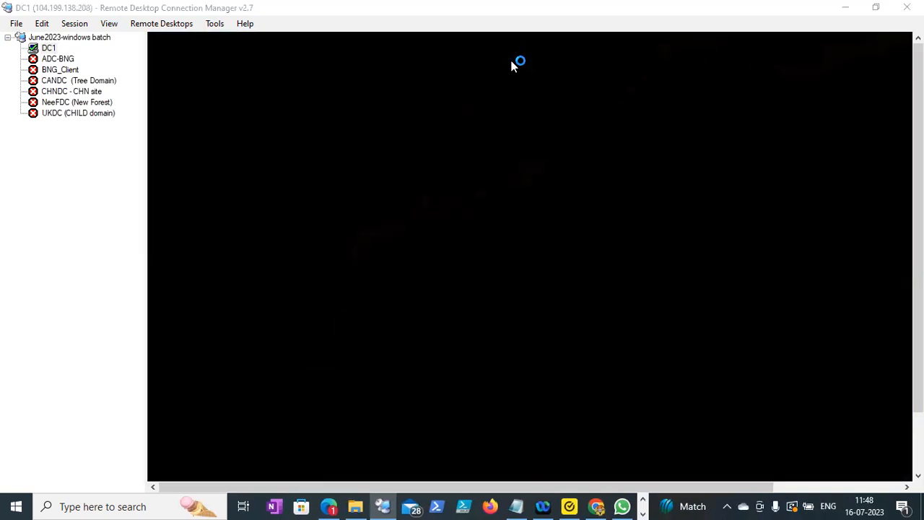
key(ctrl+alt+Break)
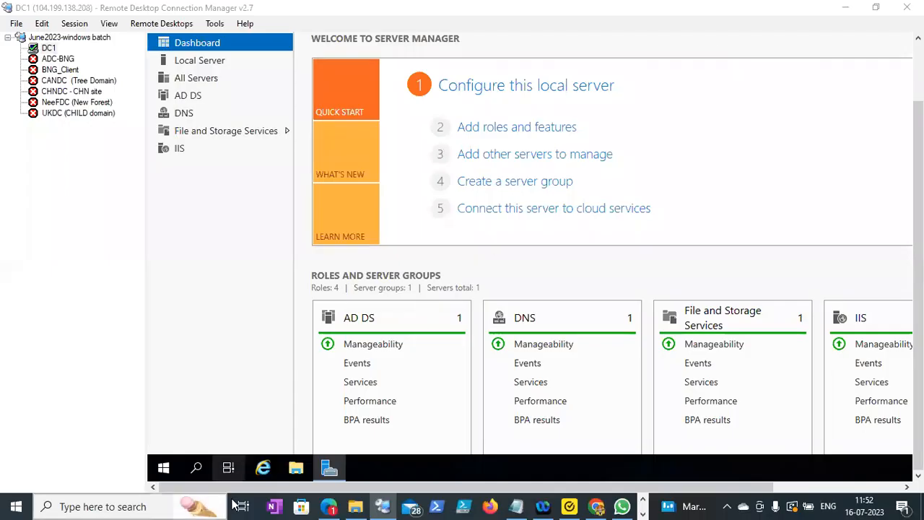
- Open DNS Manager in the DC1 session by running dnsmgmt.msc
right_click(171, 466)
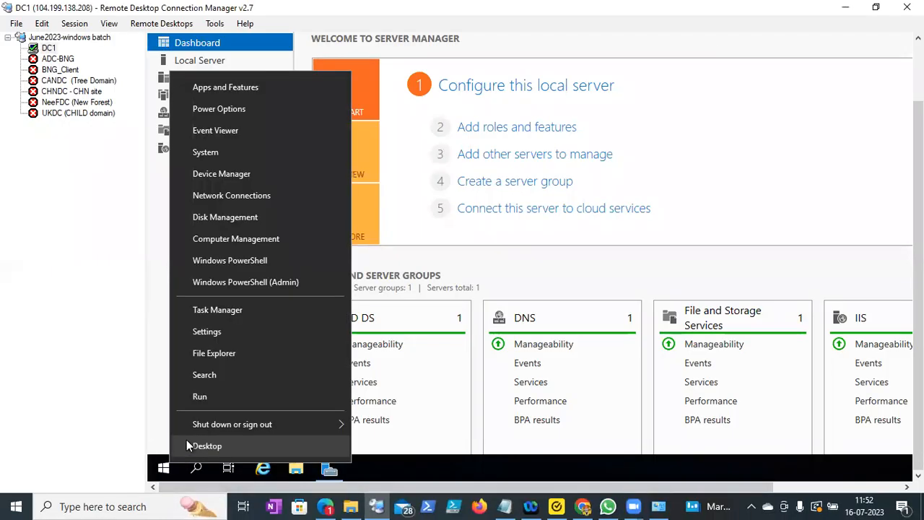
click(200, 398)
text(dns)
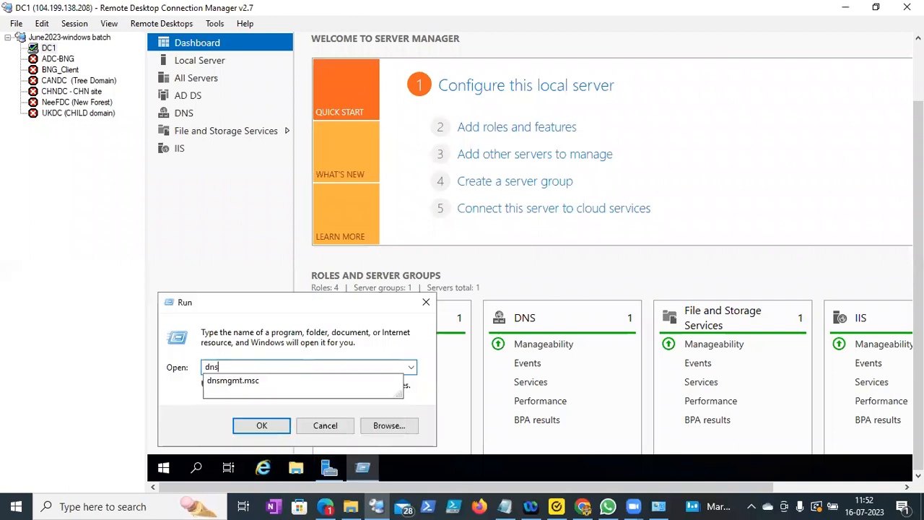
key(Down)
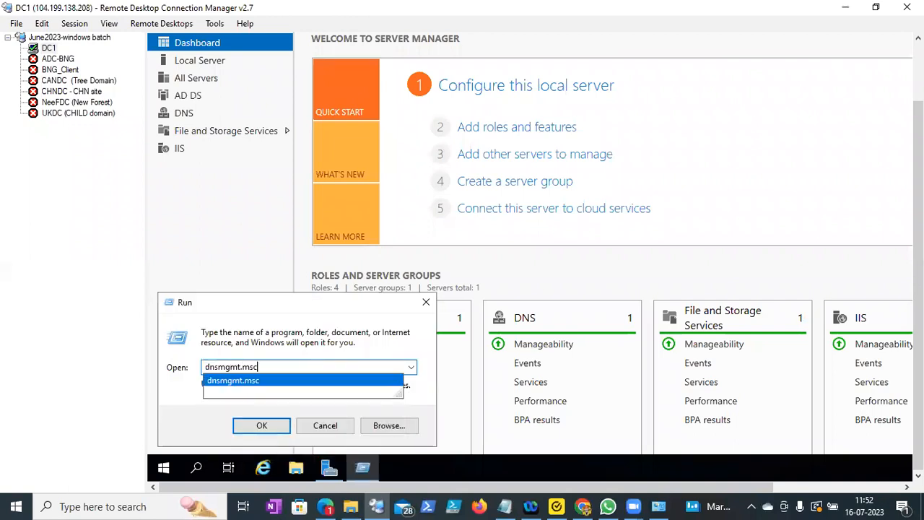
key(Return)
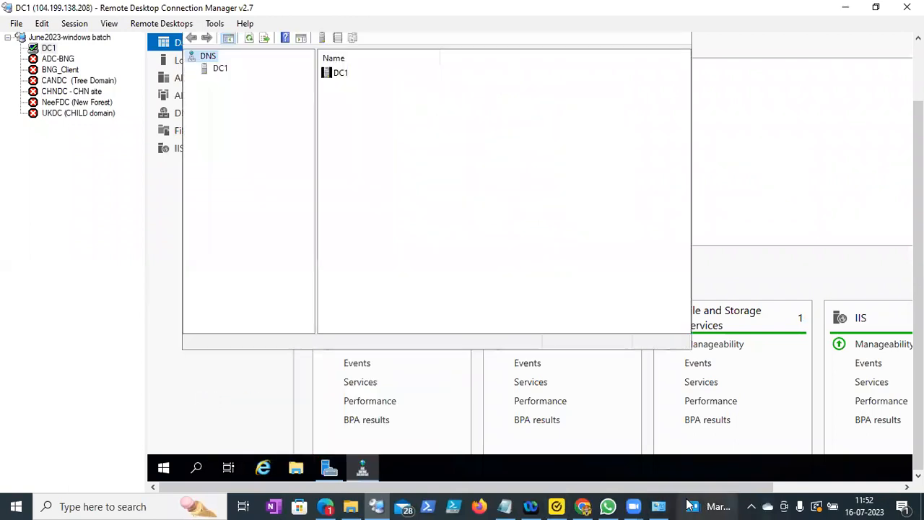
- Switch to the Notepad notes, highlight the SRV record name, and return to the DC1 session
click(514, 505)
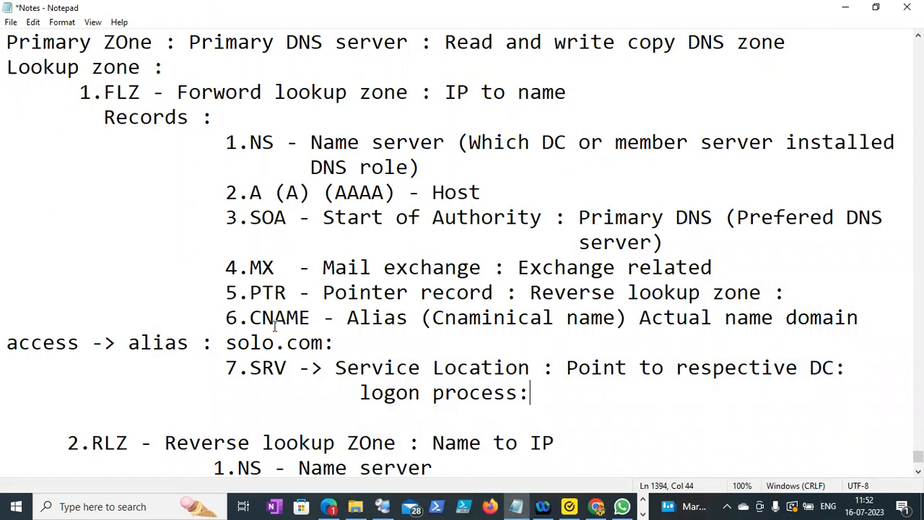
drag(250, 373, 304, 370)
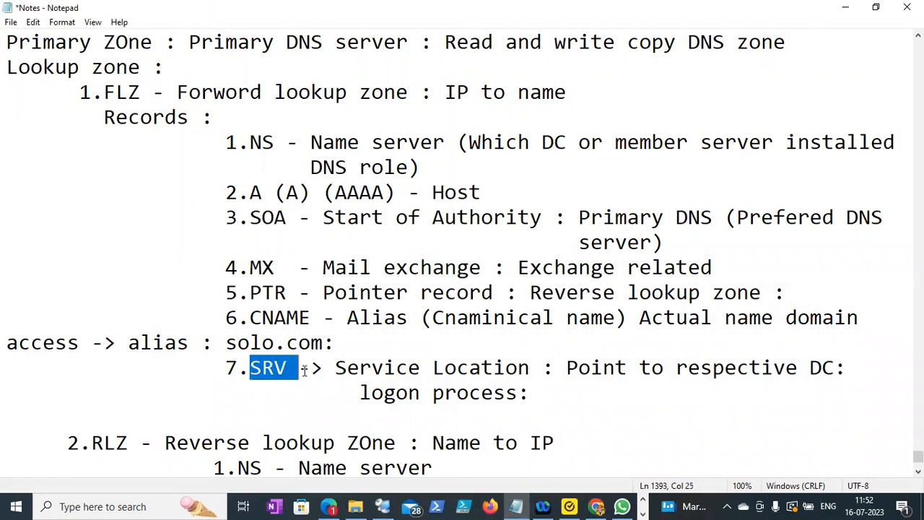
click(382, 507)
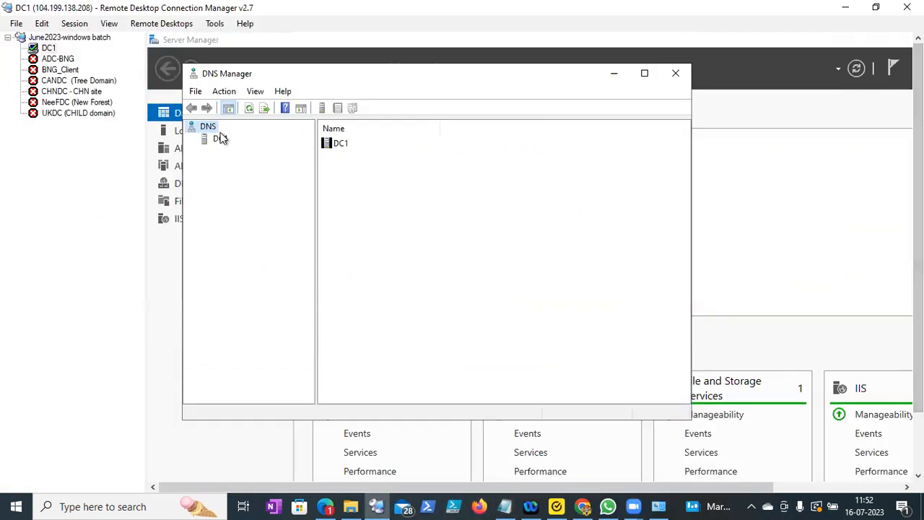
- Expand DC1's Forward Lookup Zones and view the neel.edu zone's records in a maximized DNS Manager
click(217, 143)
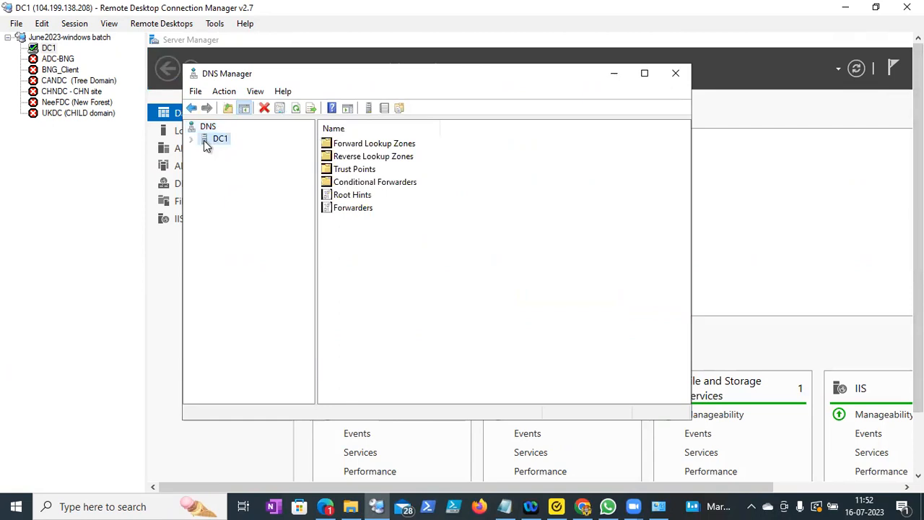
click(194, 140)
double_click(213, 154)
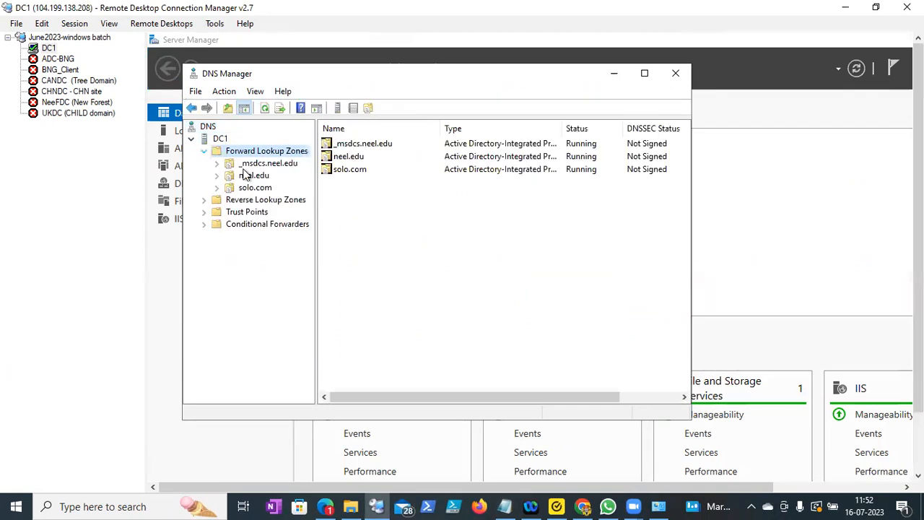
click(251, 176)
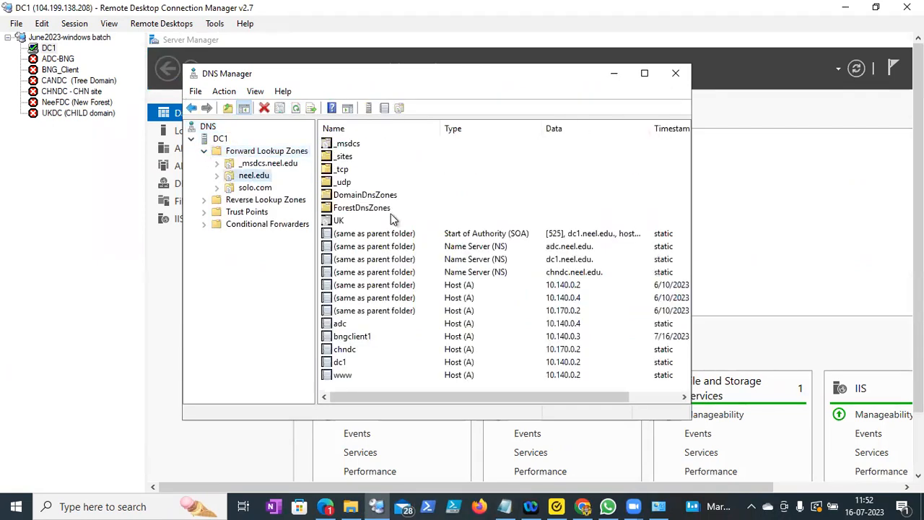
click(644, 73)
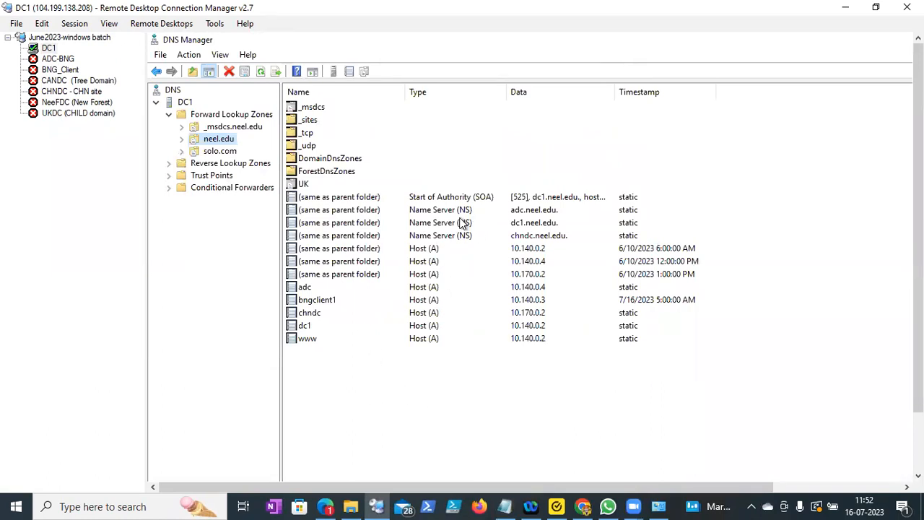
- Review the new-record options available for the neel.edu zone, and list the Reverse Lookup Zones
click(458, 424)
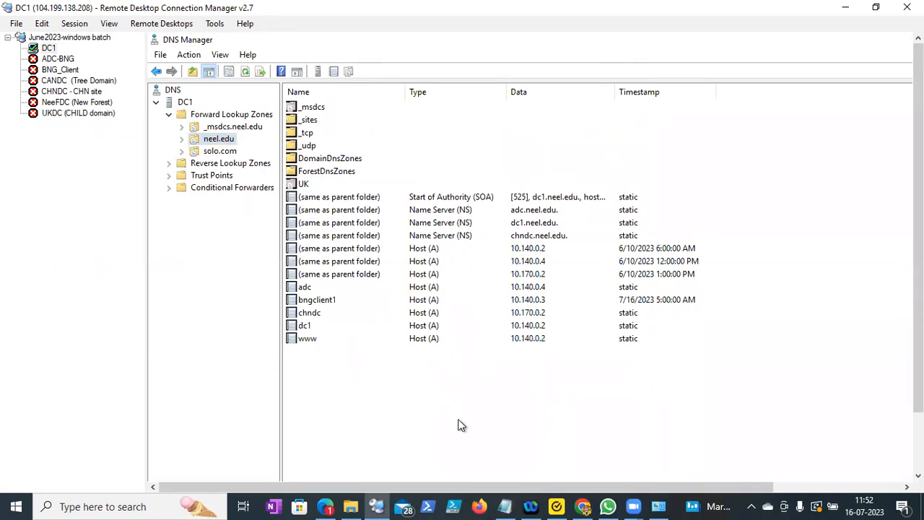
right_click(459, 425)
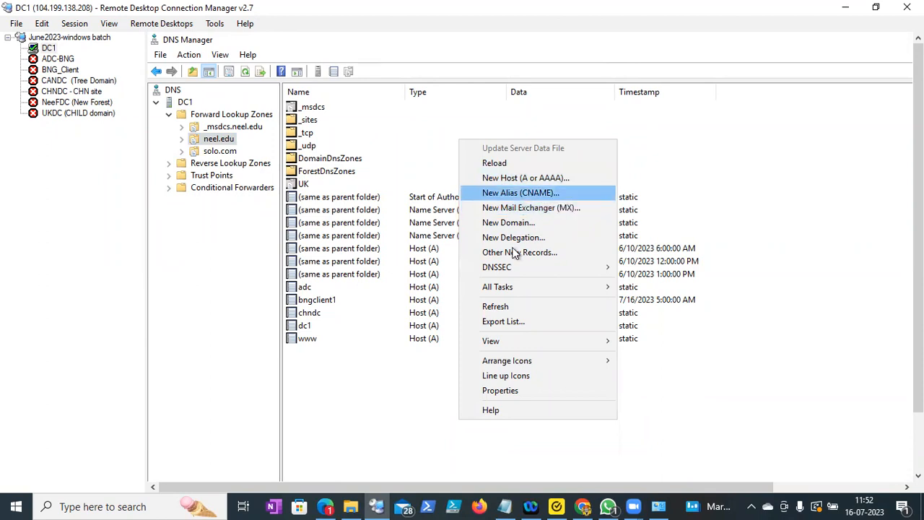
click(380, 406)
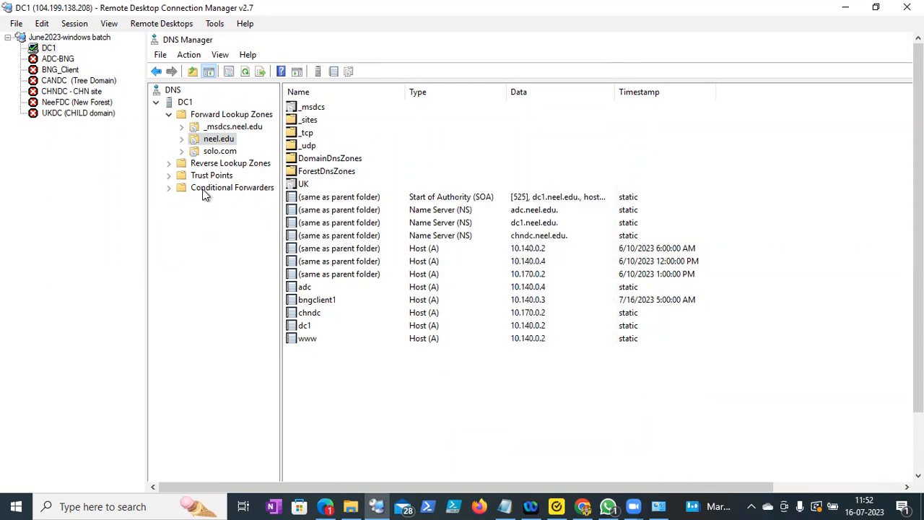
click(199, 165)
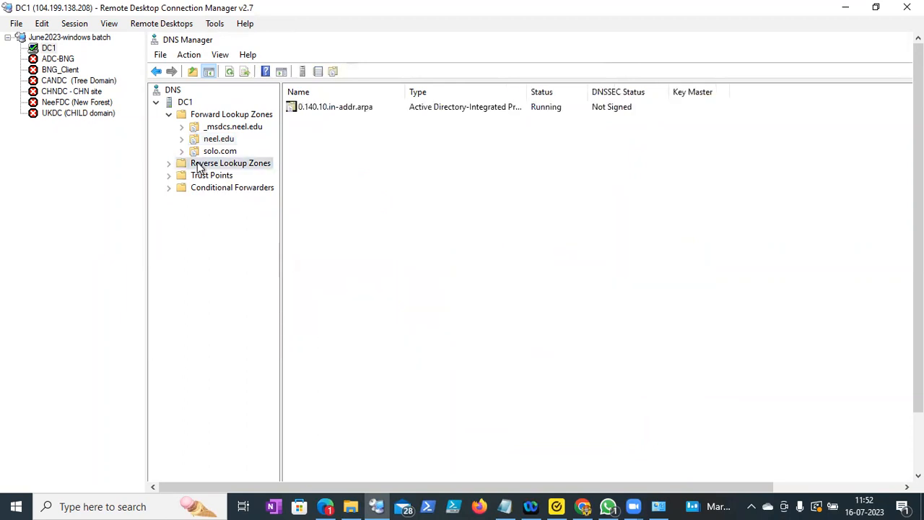
- Delete the 0.140.10.in-addr.arpa reverse lookup zone from both DC1's DNS server and Active Directory
click(169, 163)
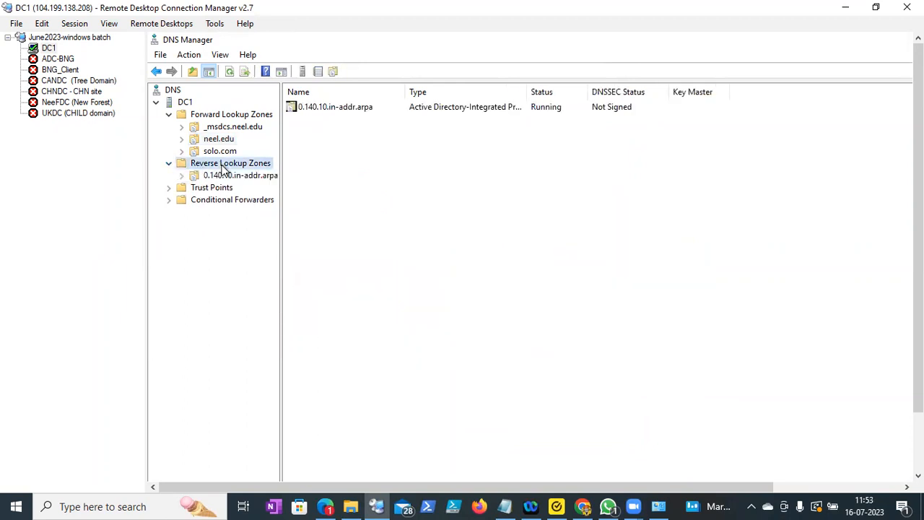
right_click(224, 176)
click(263, 316)
click(654, 333)
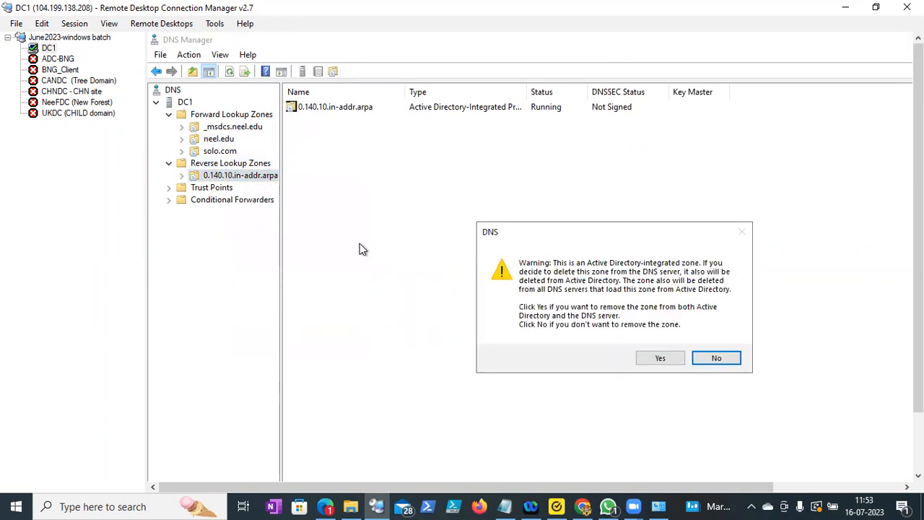
click(660, 359)
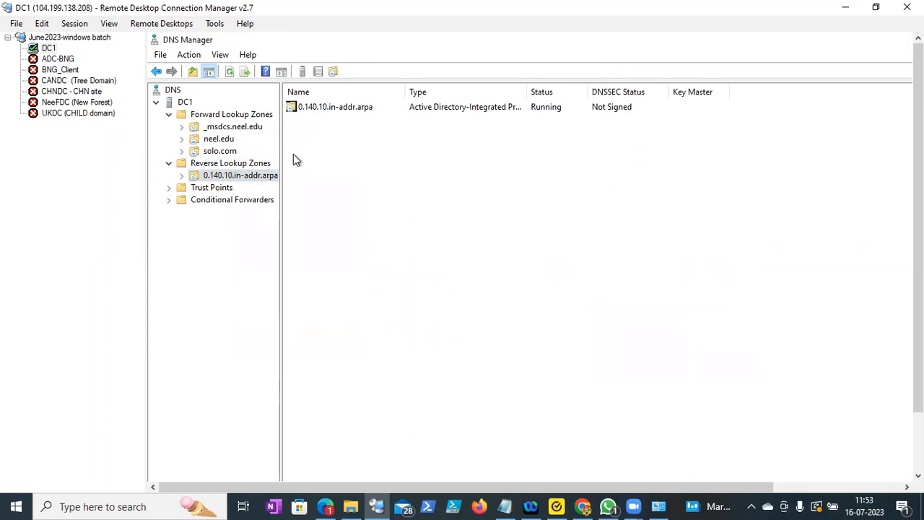
right_click(243, 166)
click(169, 164)
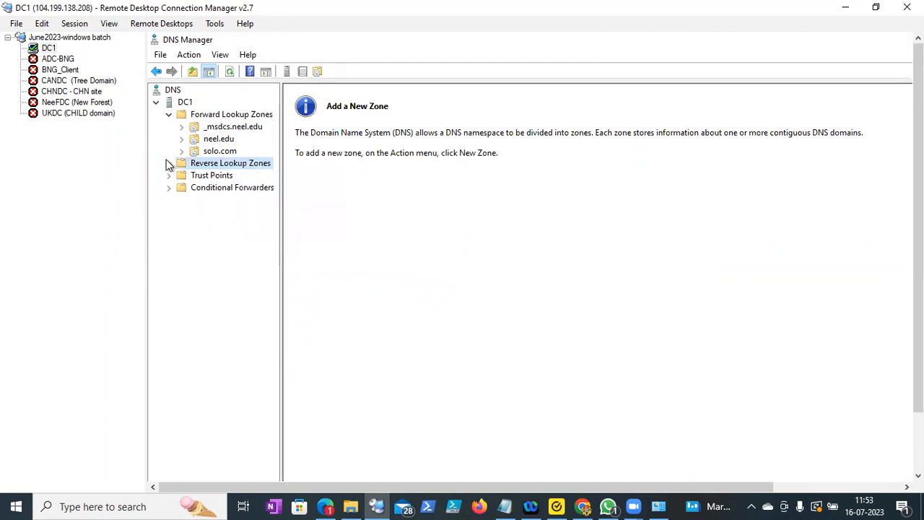
- Start a new zone under Reverse Lookup Zones and continue to the Zone Type choices, moving the wizard clear of the zone tree
right_click(209, 169)
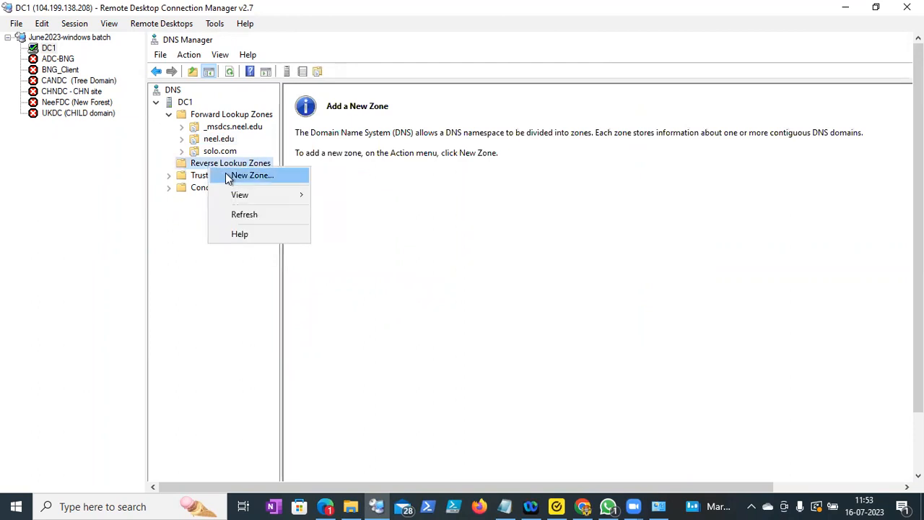
click(225, 173)
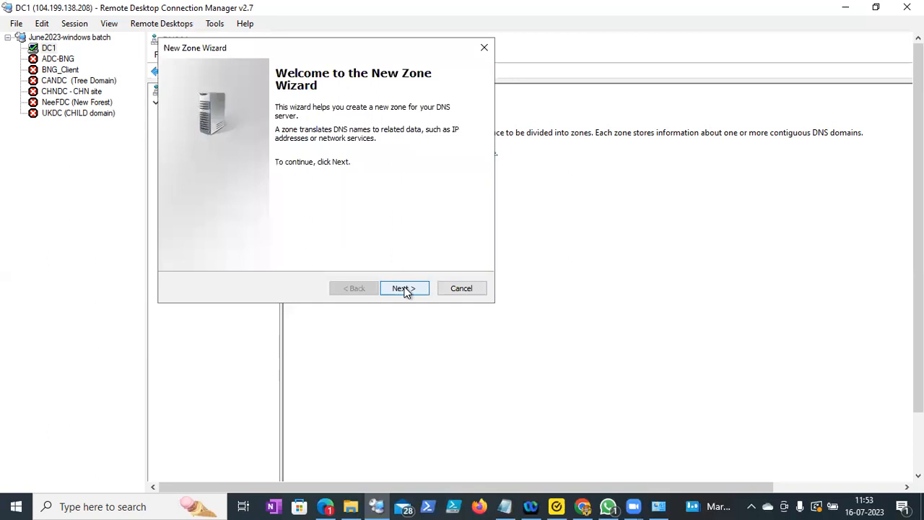
click(404, 289)
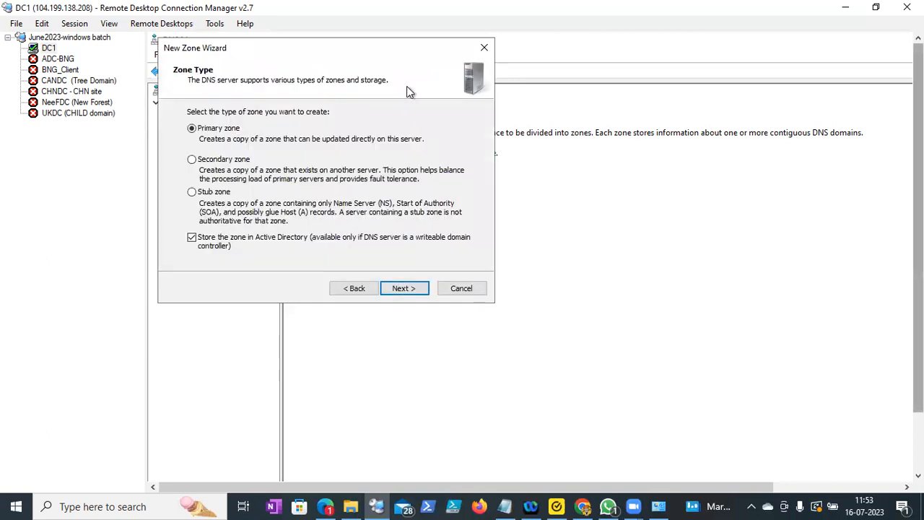
drag(234, 67, 361, 134)
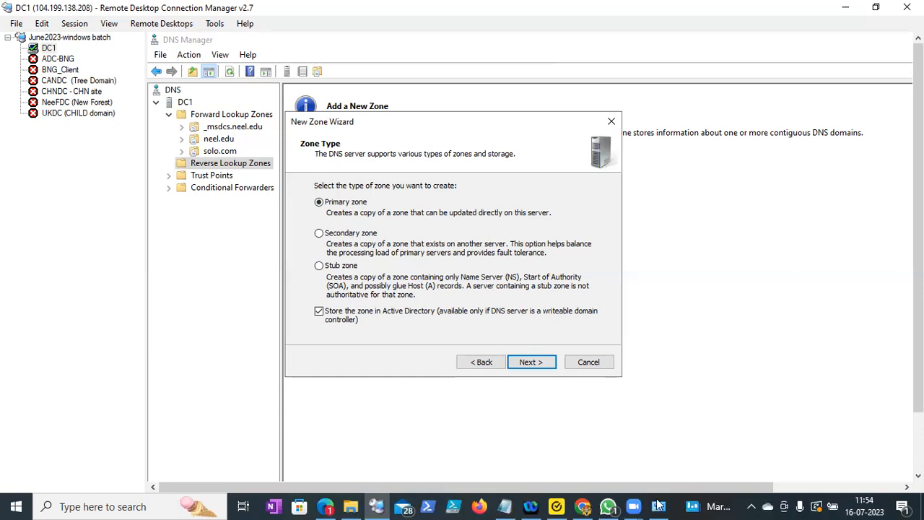
- Switch to the Notepad notes and write "Primary Server - > FLZ ->100 records :" below the reverse lookup zone's record list
click(505, 506)
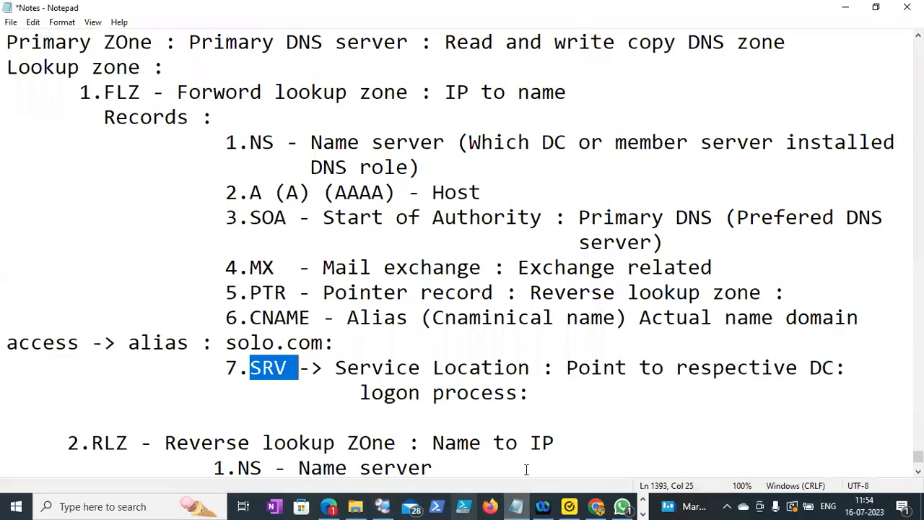
click(483, 467)
key(Down)
key(Down)
key(Down)
key(Down)
key(Down)
key(Down)
key(Down)
key(Down)
key(Down)
key(Down)
key(Down)
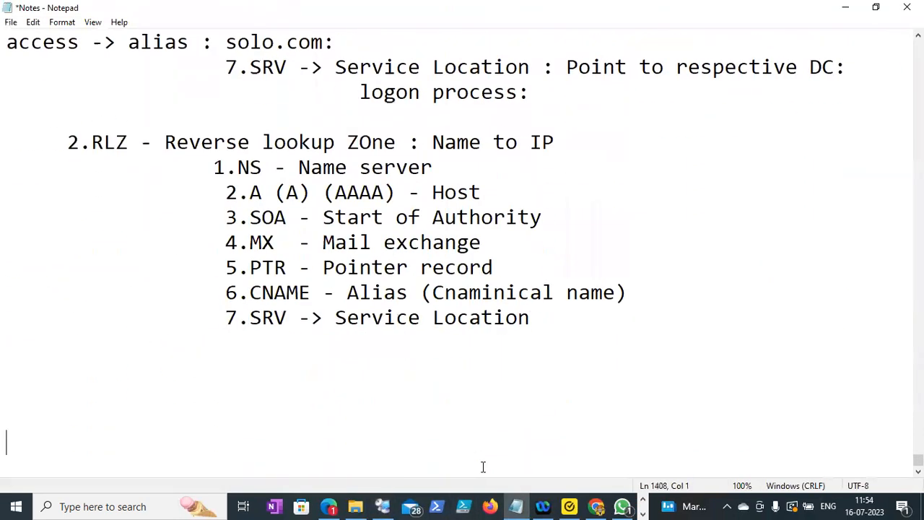
key(Down)
text(Prima)
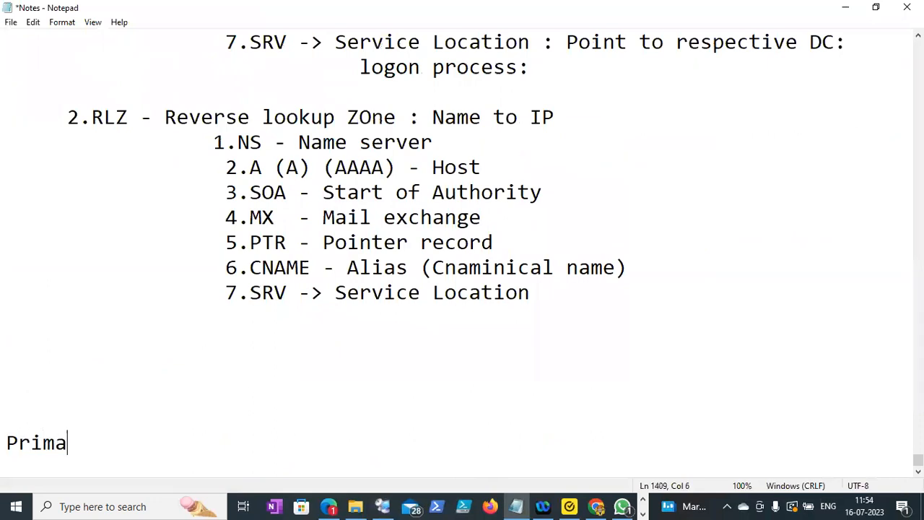
text(ry Server )
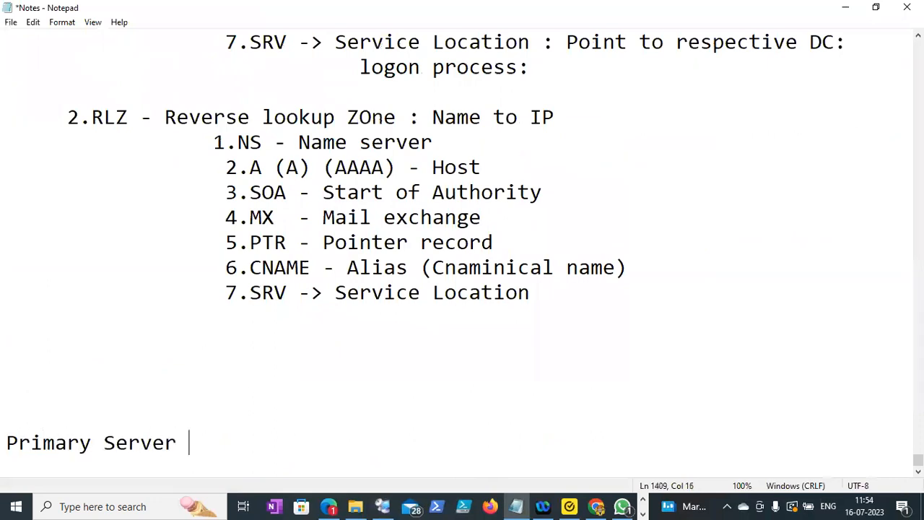
text(- > FLZ ->100 records :)
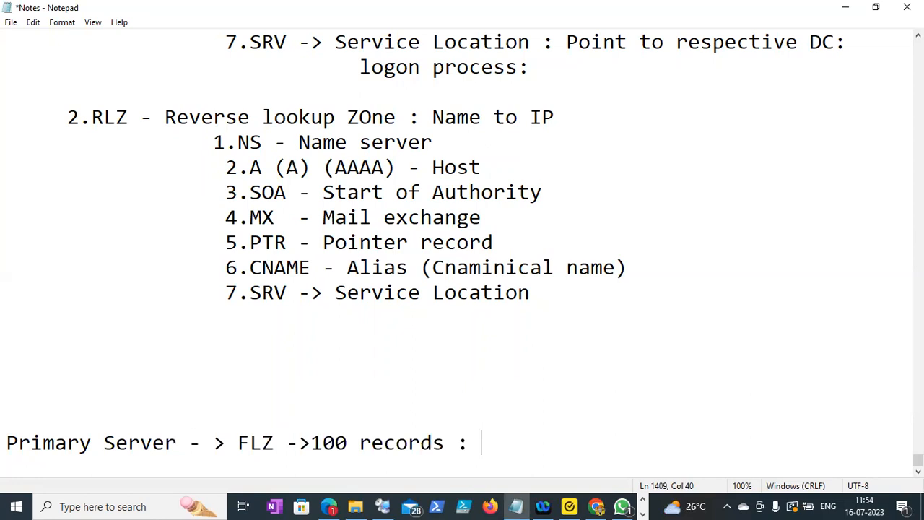
- Add the line "Secodary server -> FLZ -> all 100 records updated" under the Primary Server line
key(Return)
text(Se)
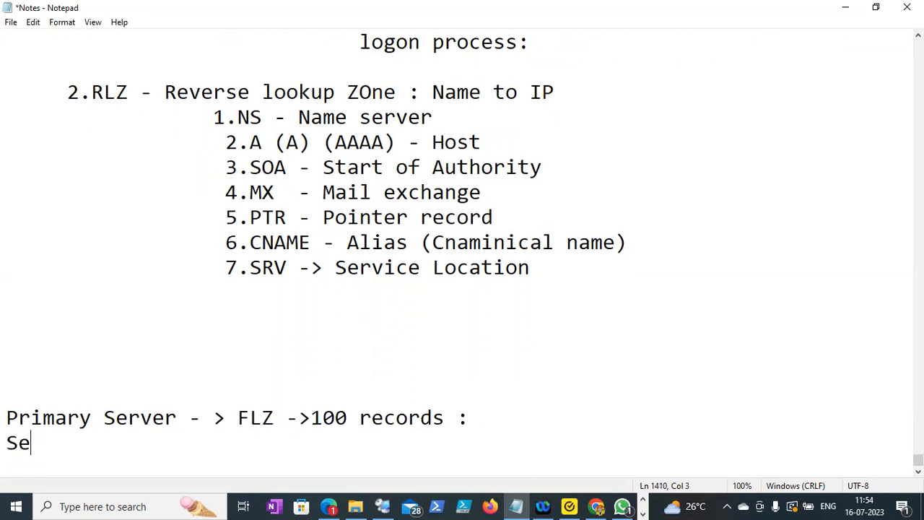
text(codary se)
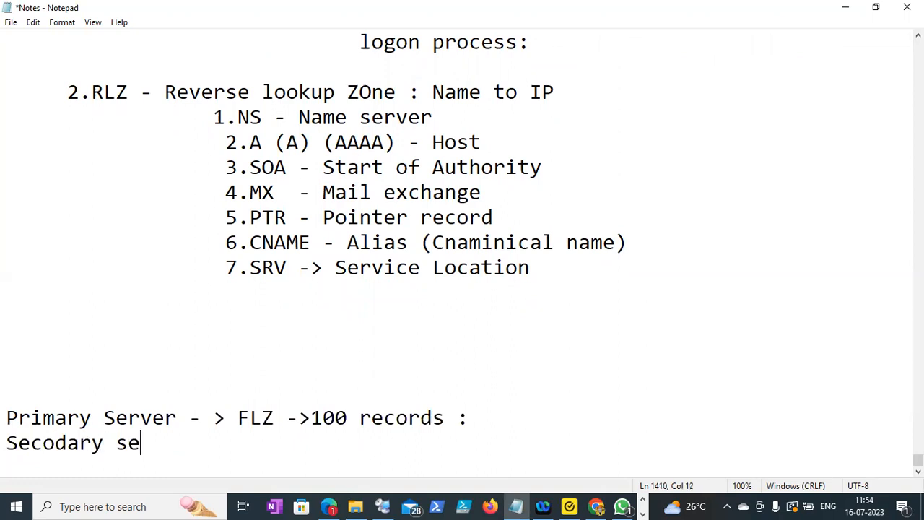
text(rver -> )
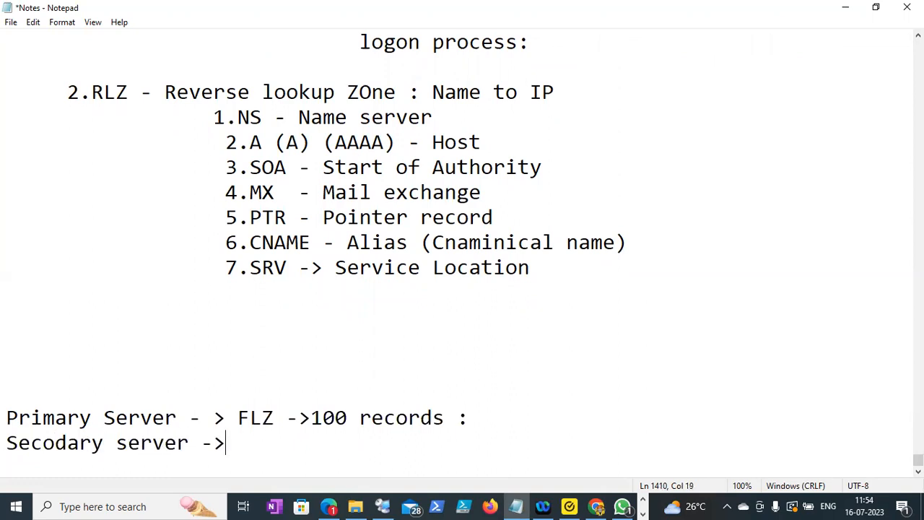
text(FLZ  -> all )
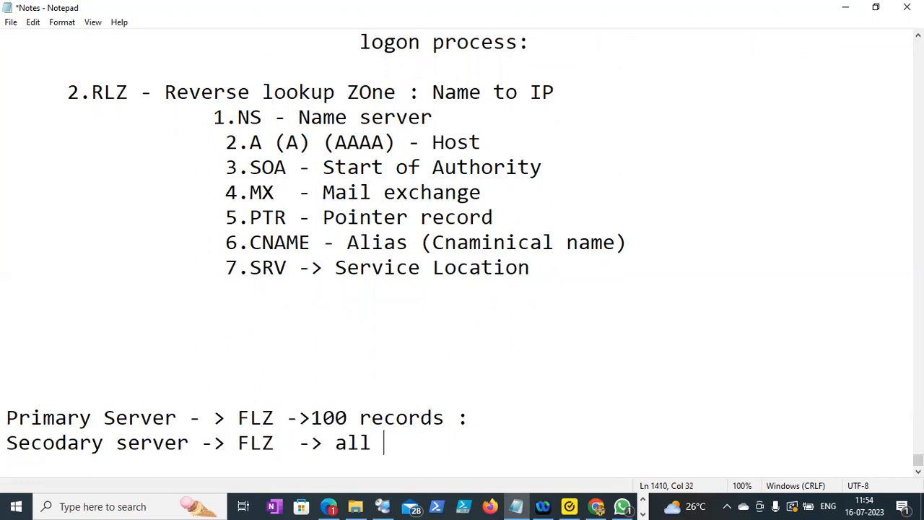
text(100 res)
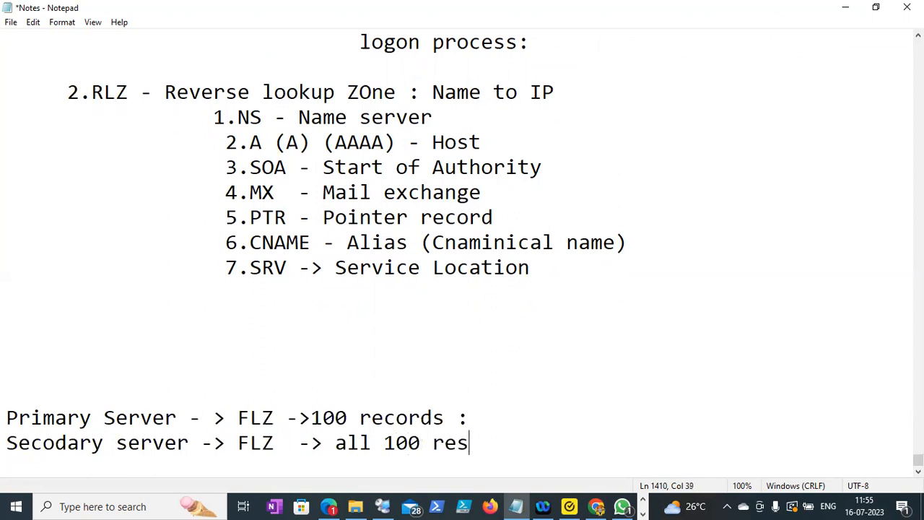
key(BackSpace)
text(cords )
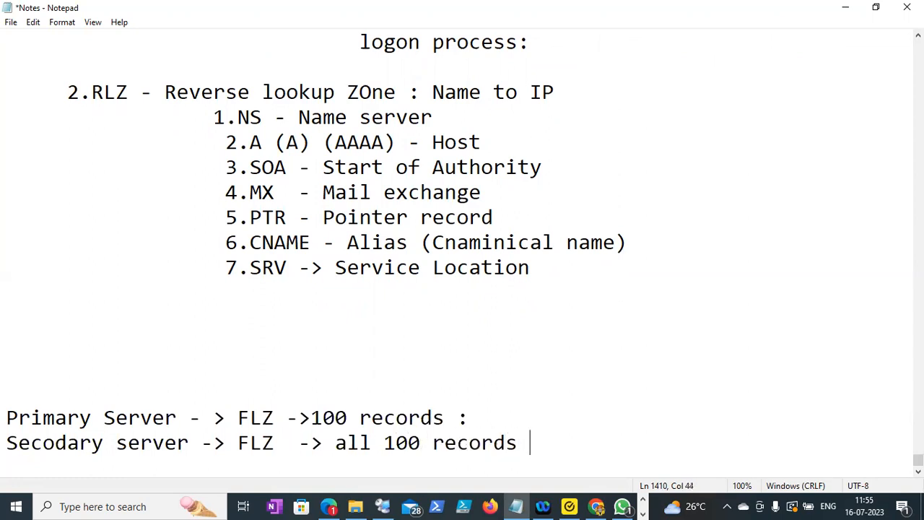
text(updated)
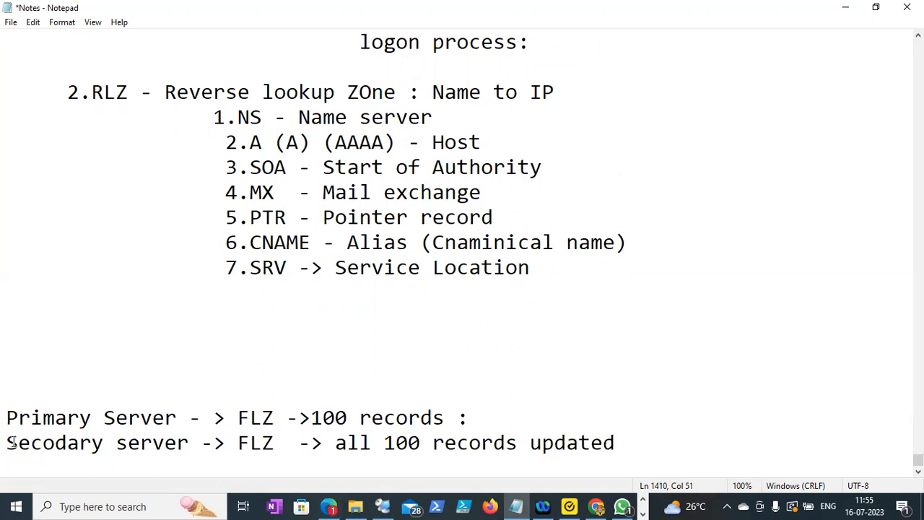
- Highlight the secondary and primary server names, and end the secondary server line with a colon and a line break
drag(7, 443, 96, 461)
drag(7, 417, 158, 419)
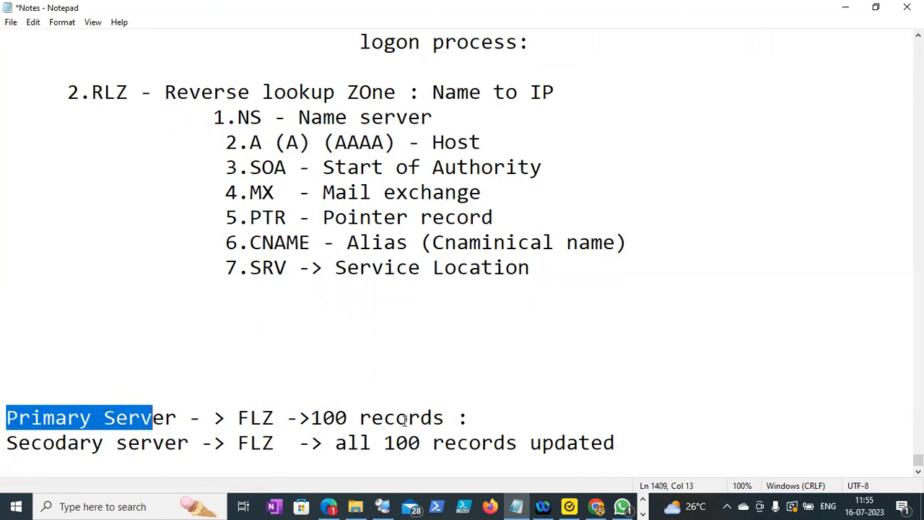
click(494, 421)
click(619, 443)
text(:)
key(Return)
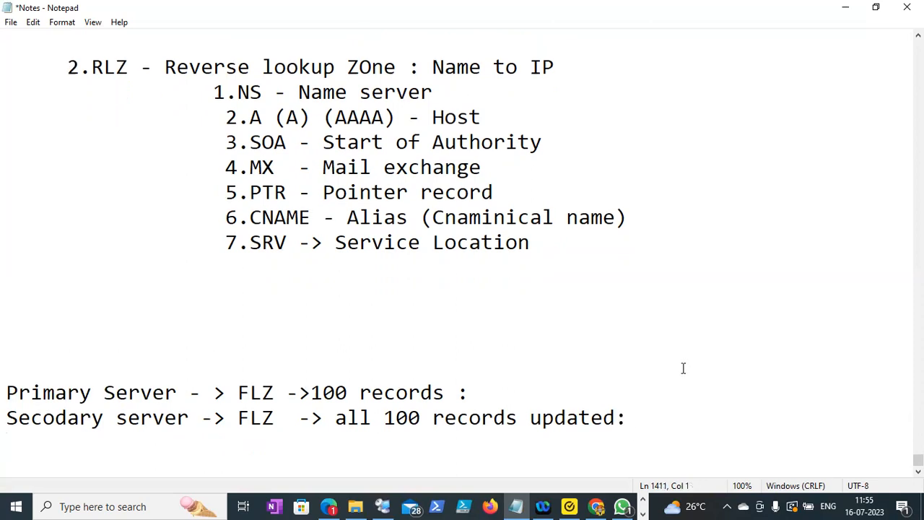
- Insert "Transfer the zone : Sync with Primary DNS" above the secondary server line, leaving a blank line below the Primary Server line
click(512, 392)
key(Return)
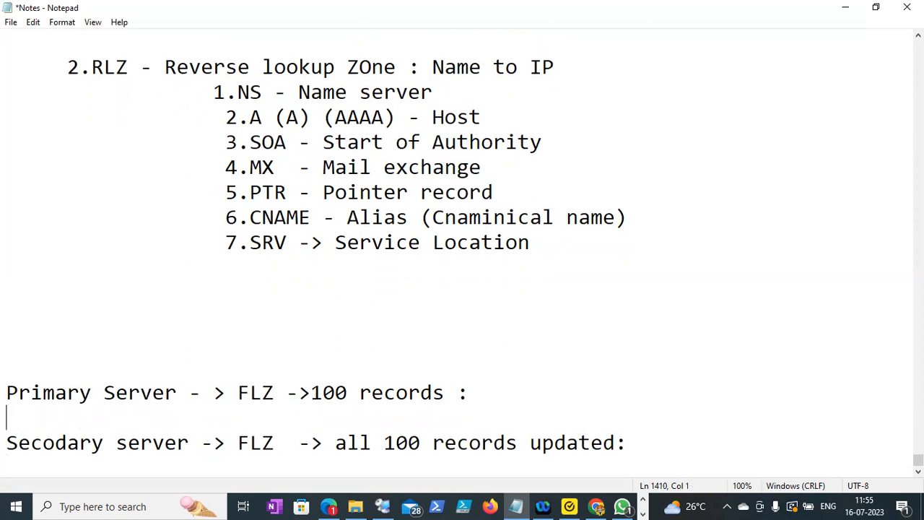
text(Transfer the z)
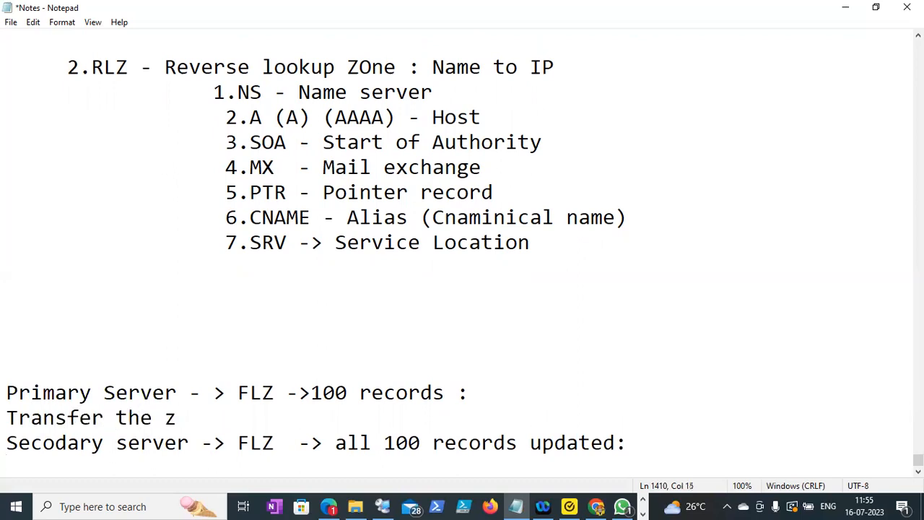
text(one :)
click(469, 396)
key(Return)
drag(6, 443, 165, 443)
click(245, 441)
text(Syb)
text(nc )
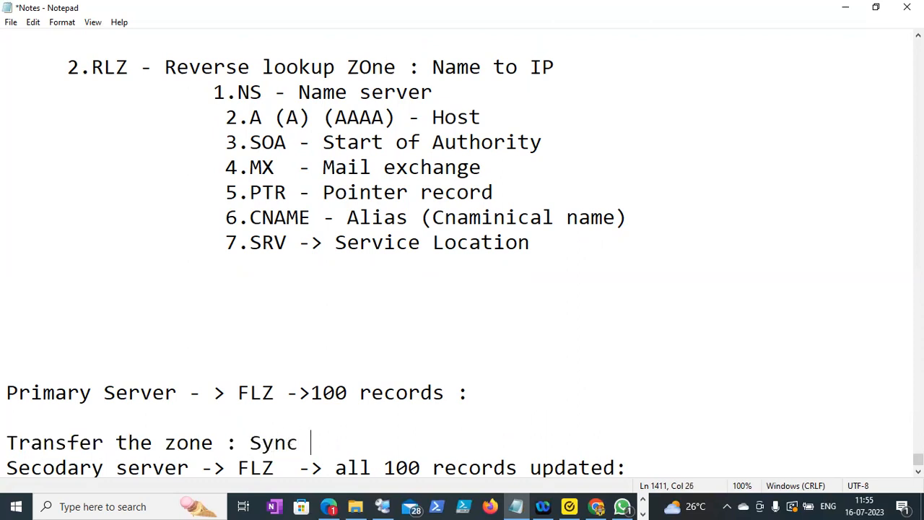
text(with Pri)
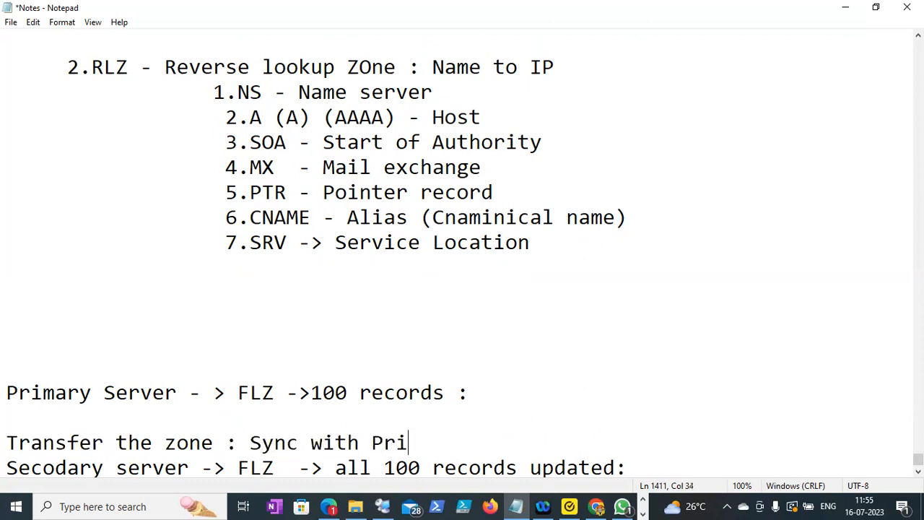
text(mary DNS)
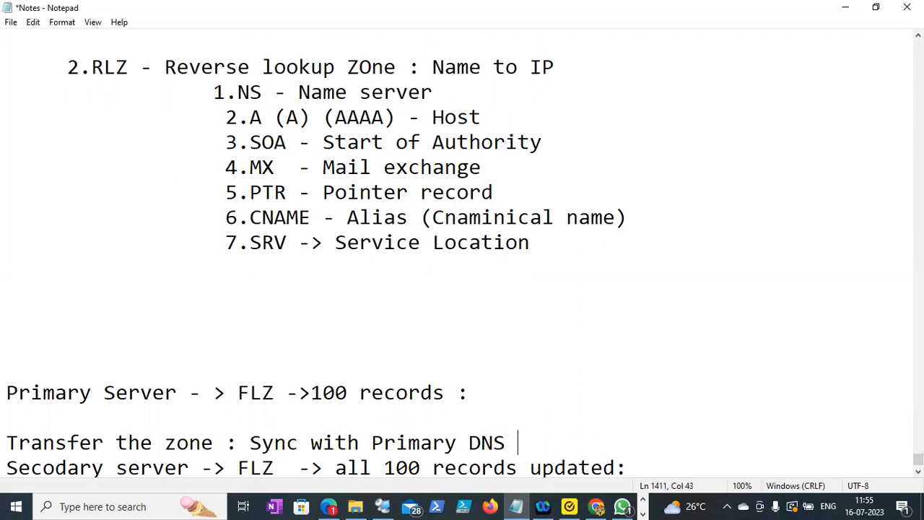
- Highlight the primary server's 100 records and the secondary server's name in the zone transfer notes
drag(314, 384, 409, 393)
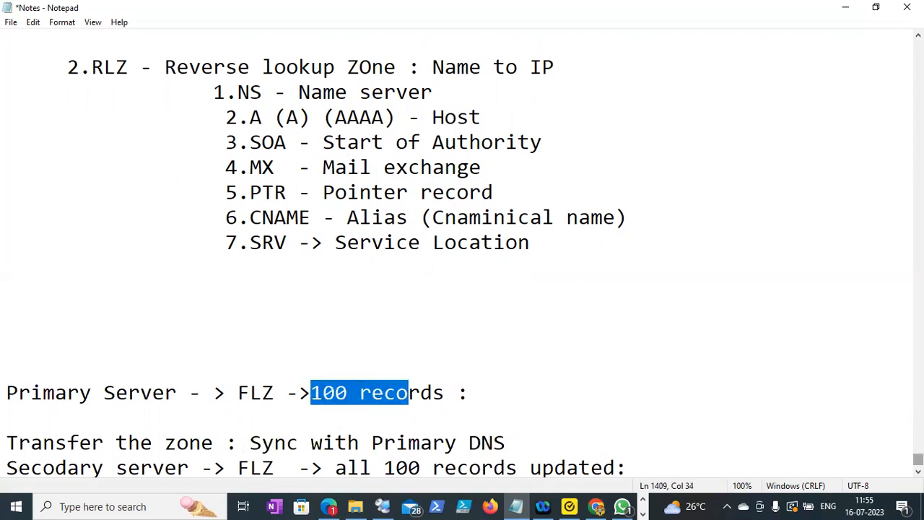
scroll(408, 397, down, 1)
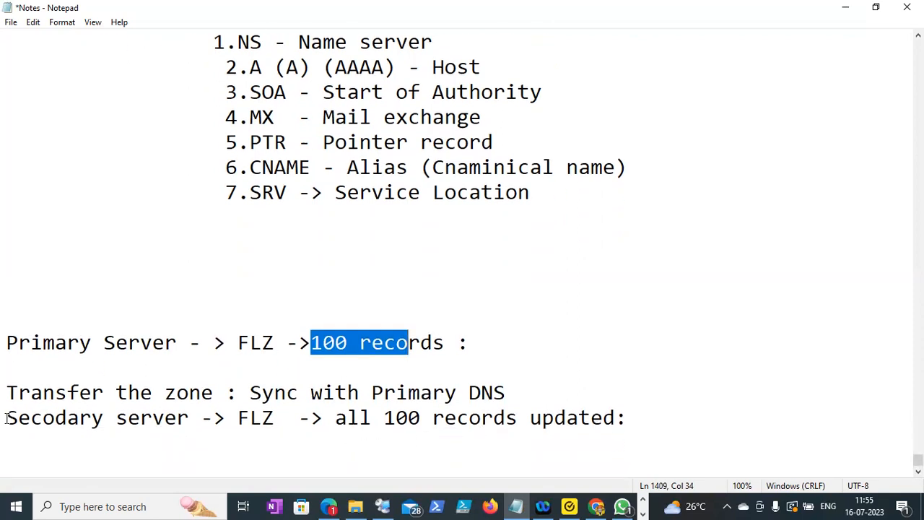
drag(6, 417, 80, 418)
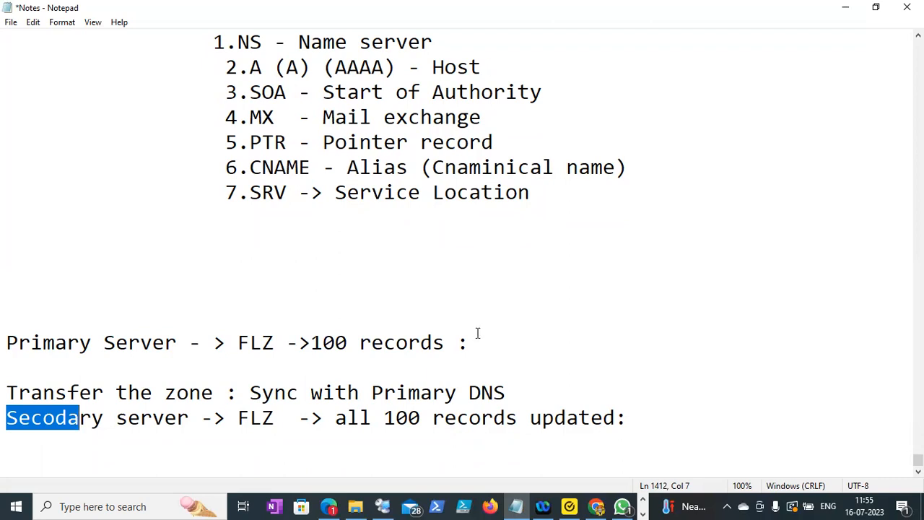
drag(470, 342, 304, 364)
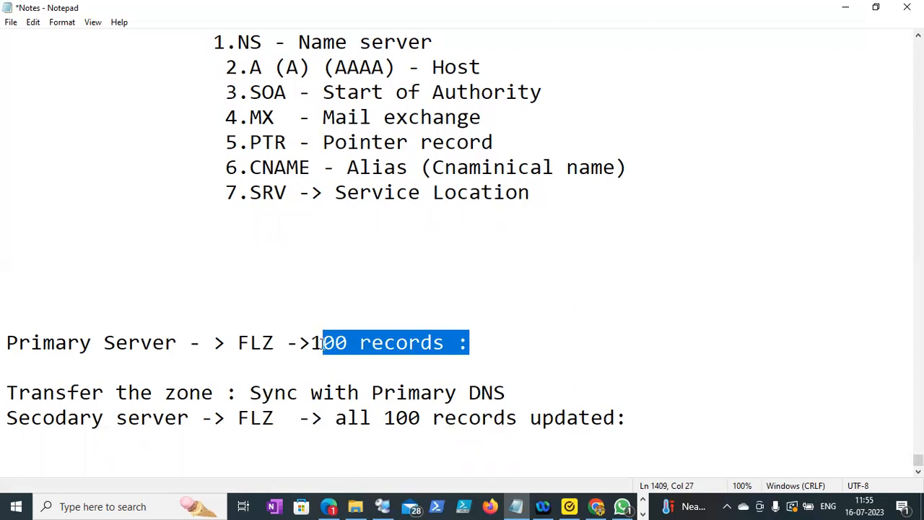
drag(312, 342, 384, 344)
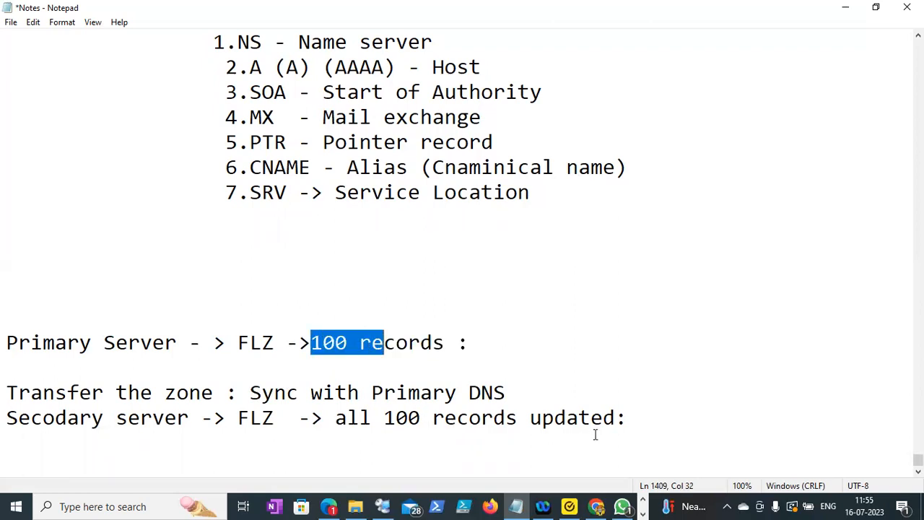
- Add the heading "Security Point of view :" below the secondary server line, leaving a blank line between them
click(635, 423)
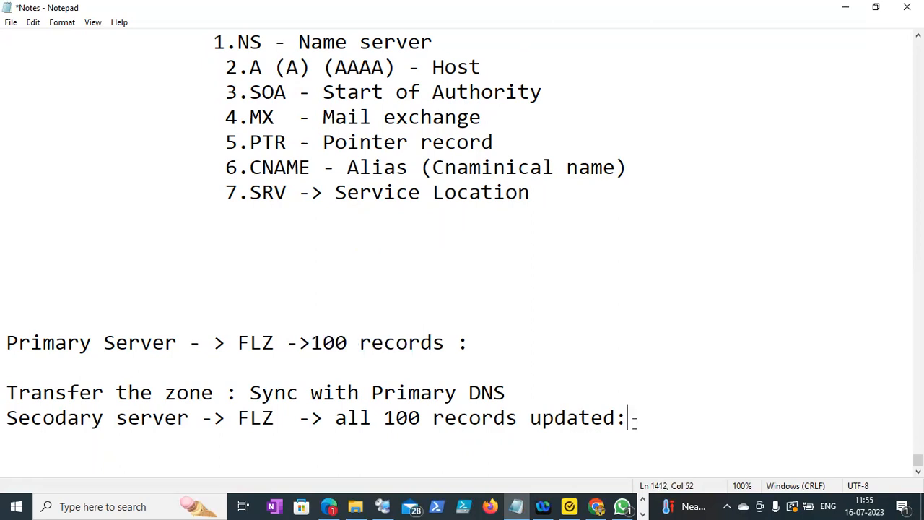
key(Return)
key(Return)
text(S)
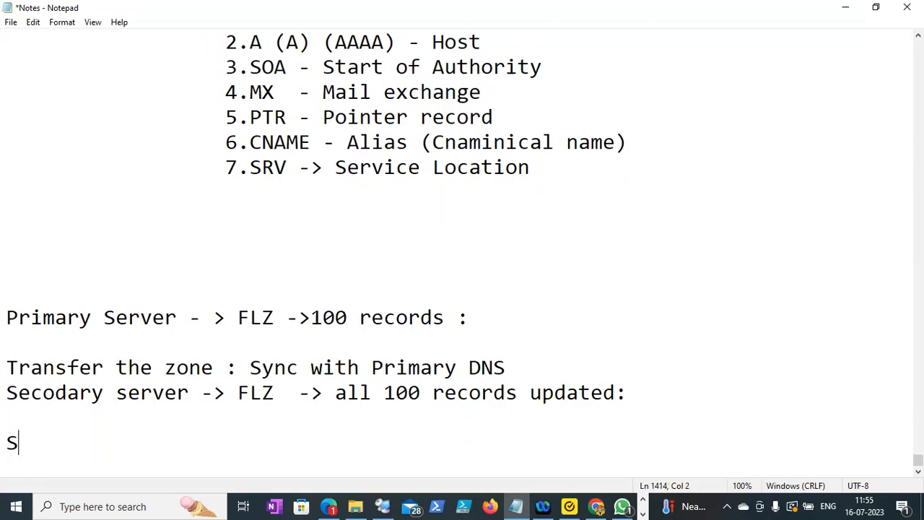
text(ecurity Point of vieww)
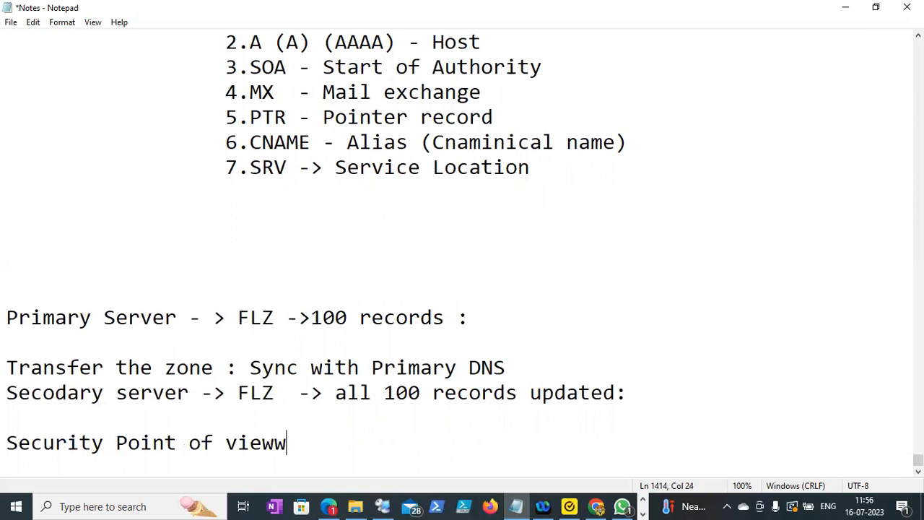
key(BackSpace)
text(:)
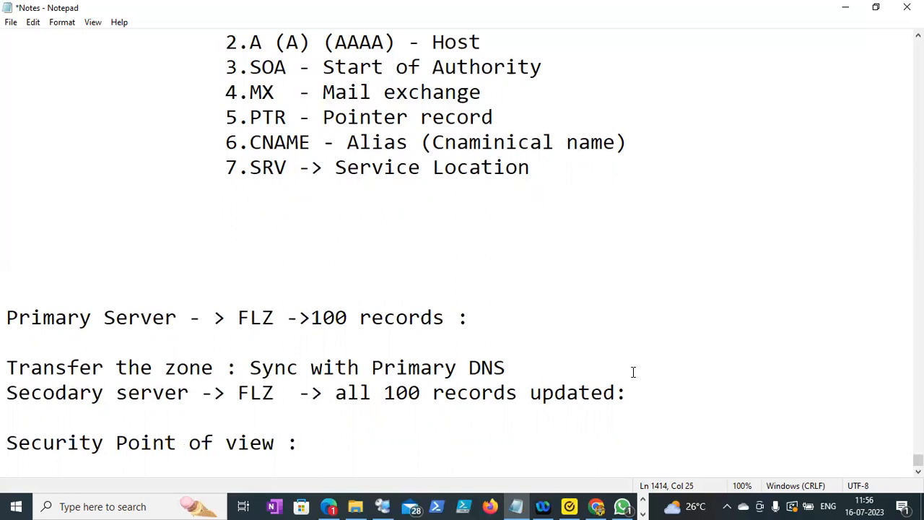
- Highlight the secondary server line, its "all 100 records updated" text and the word "Security" in the notes
drag(6, 391, 492, 417)
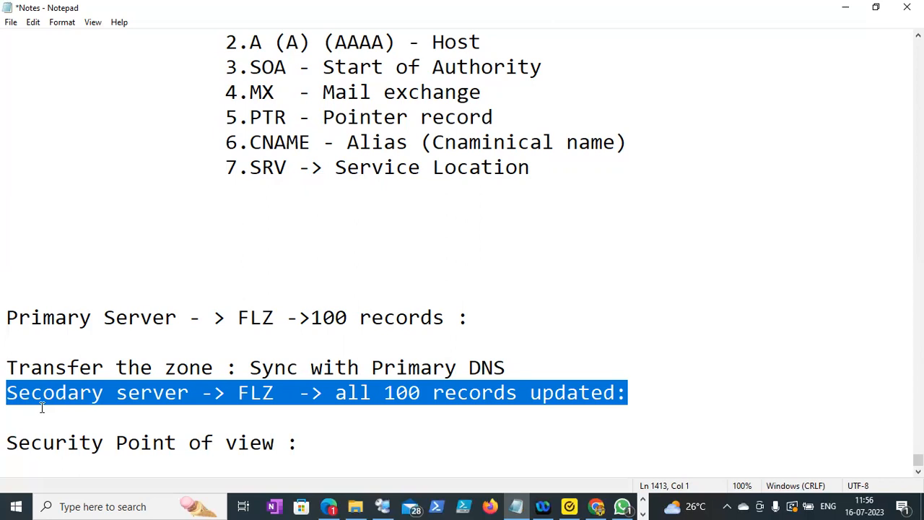
click(351, 409)
drag(336, 392, 620, 383)
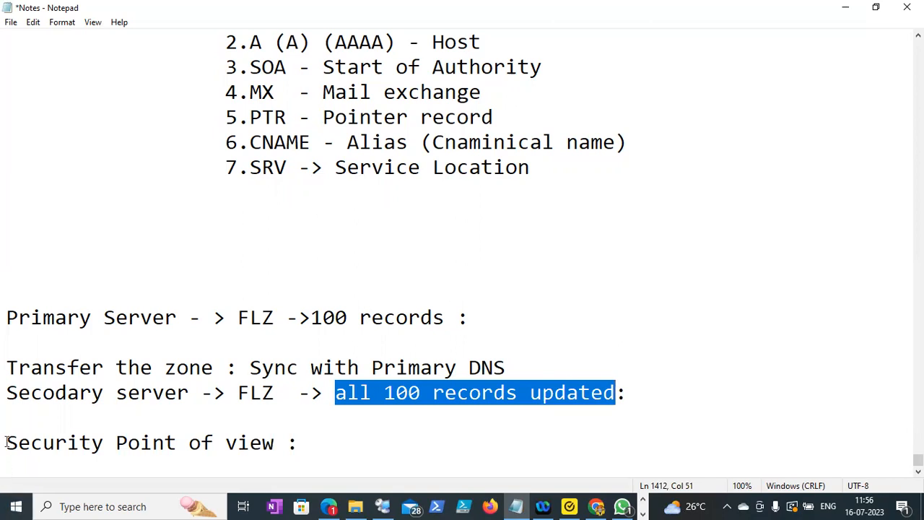
click(315, 439)
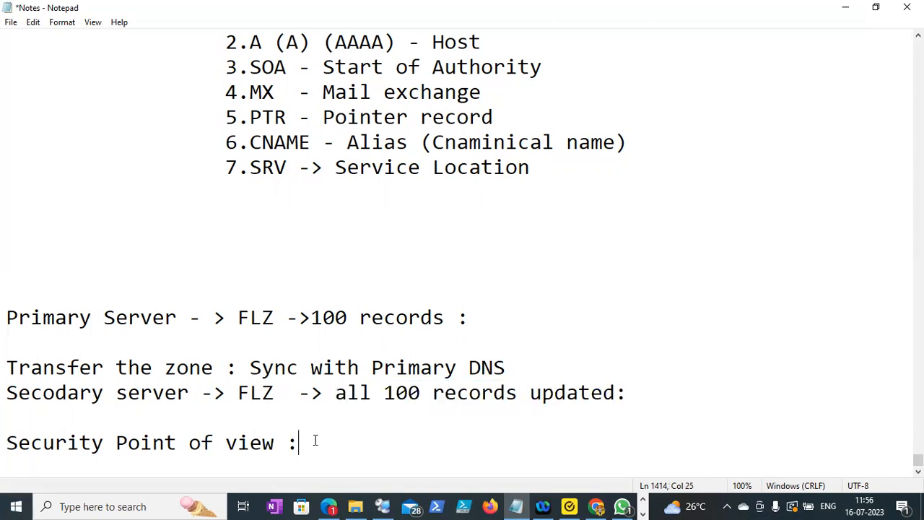
drag(6, 390, 185, 399)
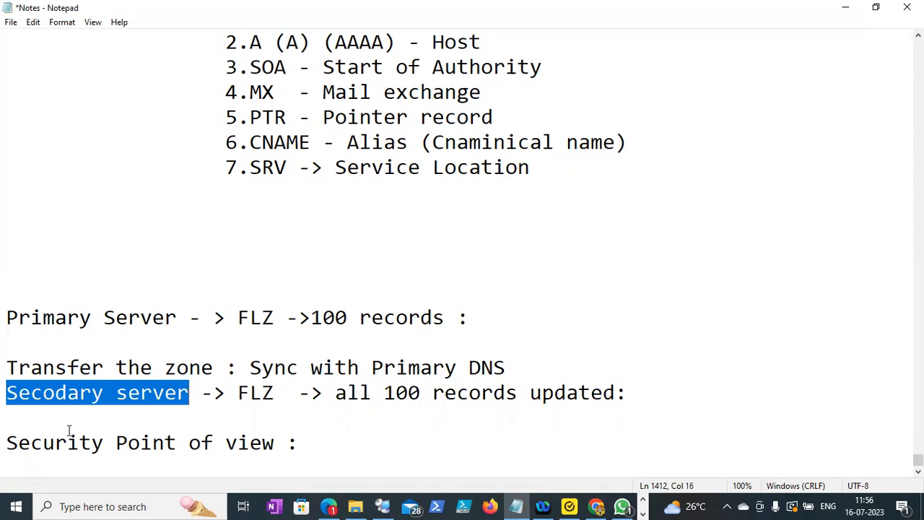
drag(18, 442, 96, 442)
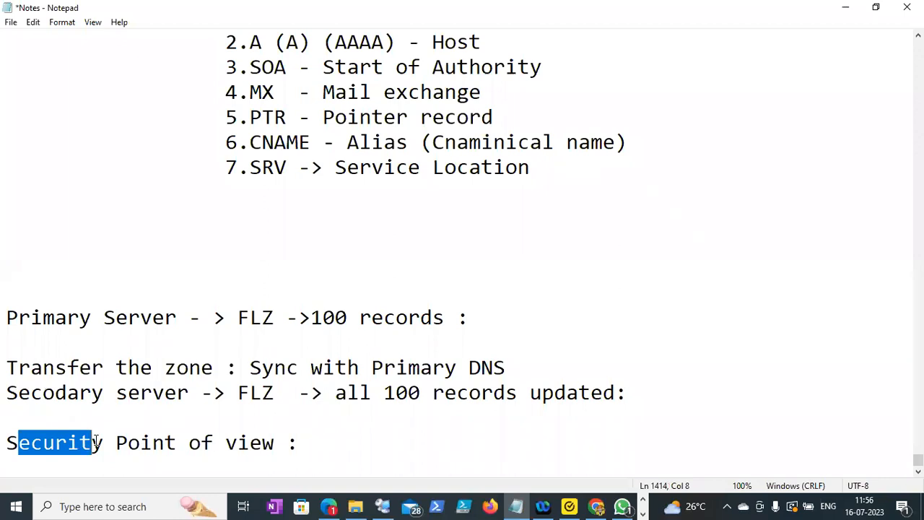
drag(335, 392, 641, 384)
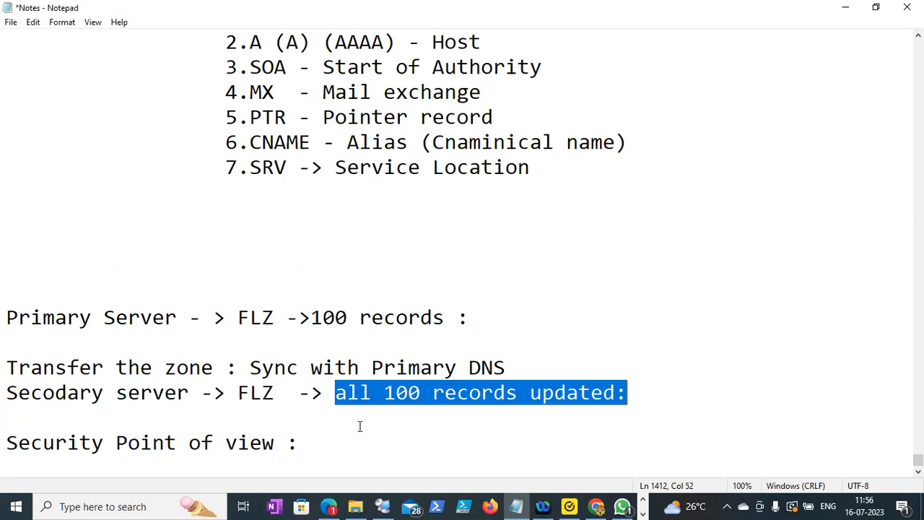
- Add the line "Stub zone : also kind of secondary DNS : it has only three records :" two lines below the security heading
click(319, 442)
key(Return)
key(Return)
text(St)
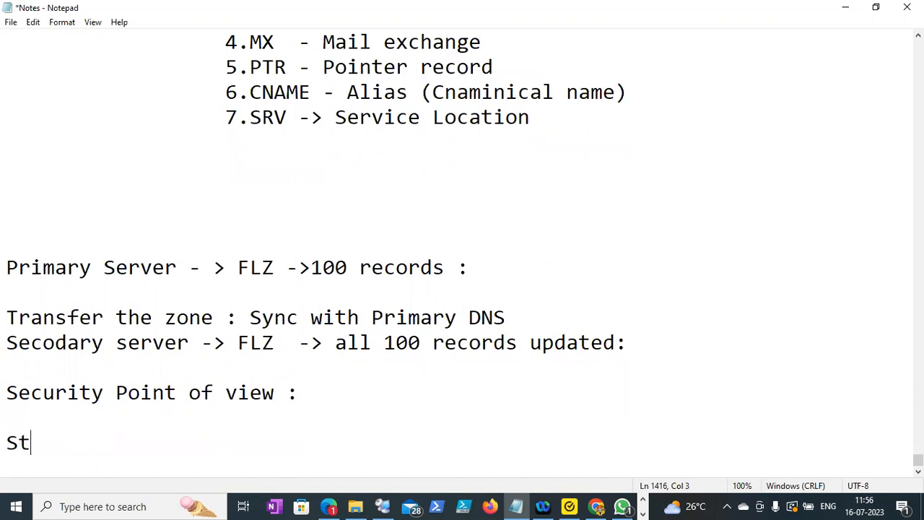
text(ub zi)
key(BackSpace)
text(one  : )
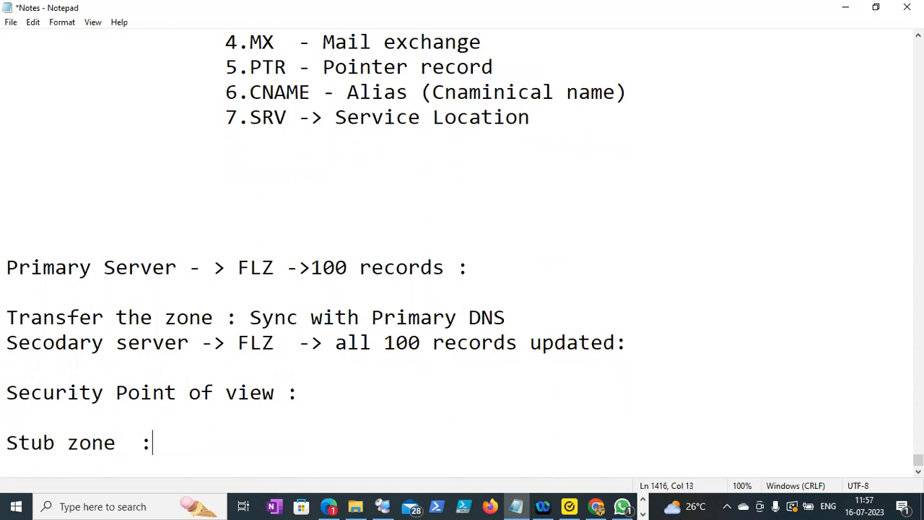
text(also kind of secondar)
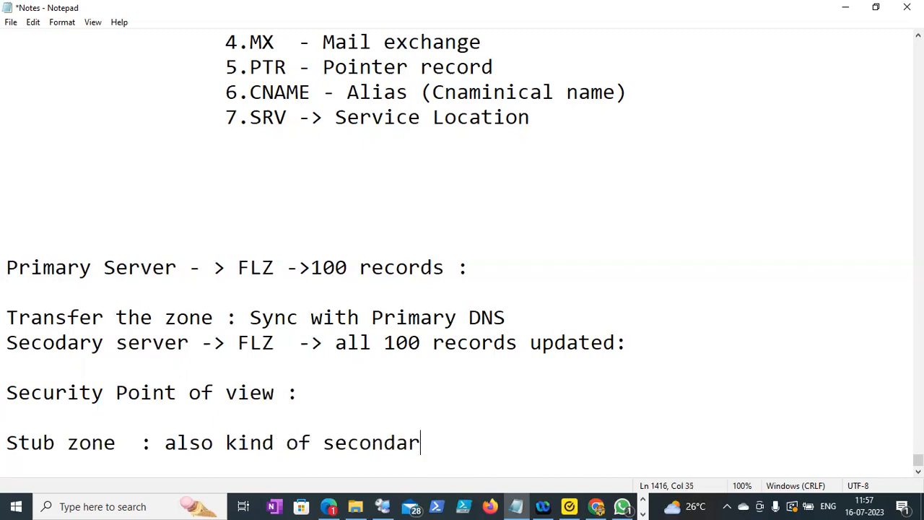
text(y DNS : )
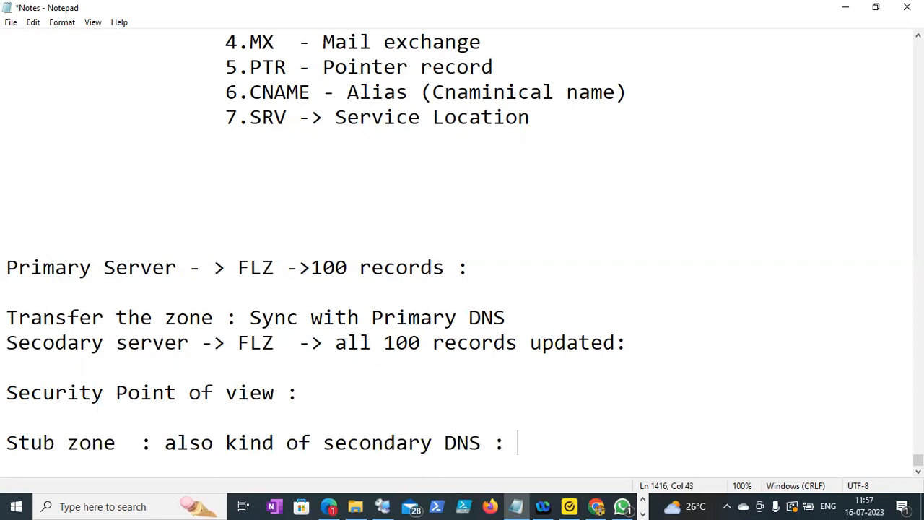
text(it has only)
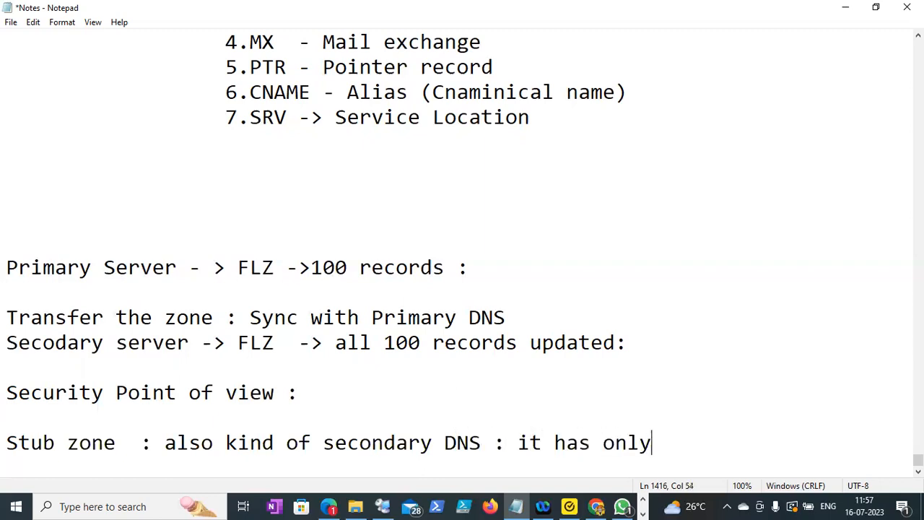
text( three re)
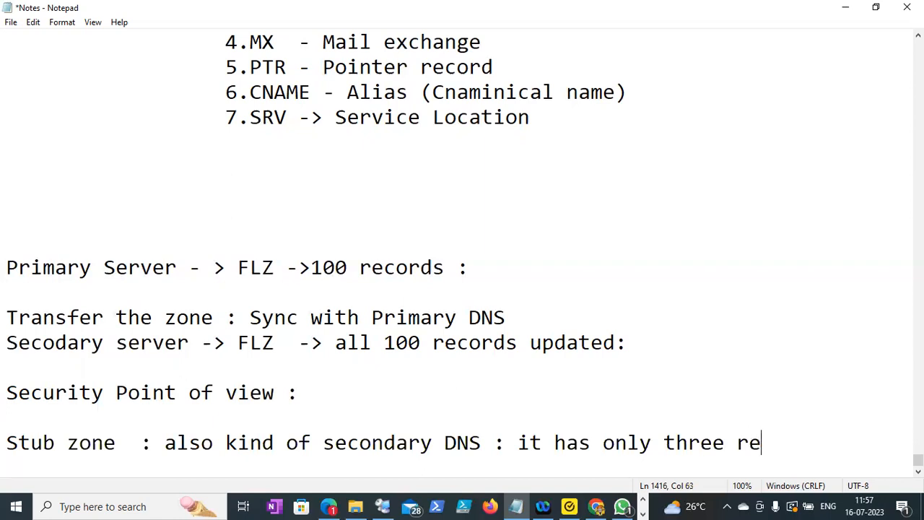
text(cords :)
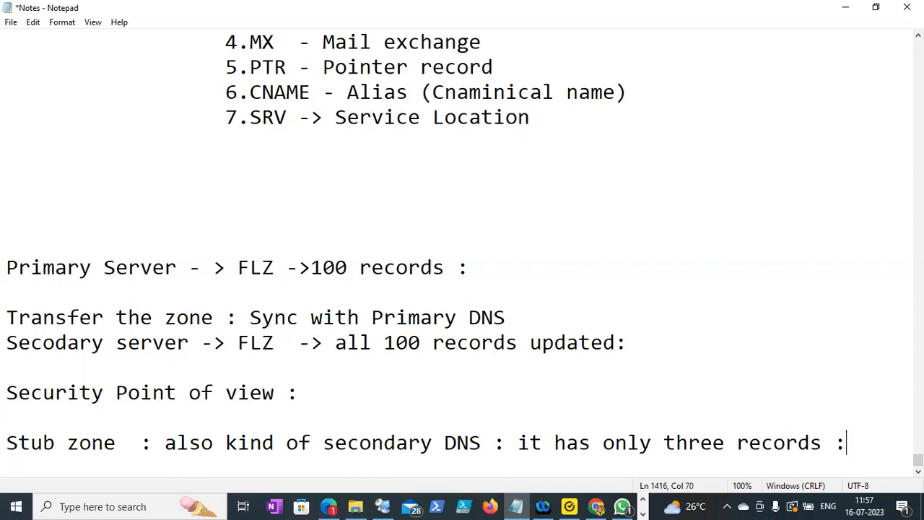
- List the stub zone records as "Host ,NS, SOA" on an indented line beneath the stub zone description
key(Return)
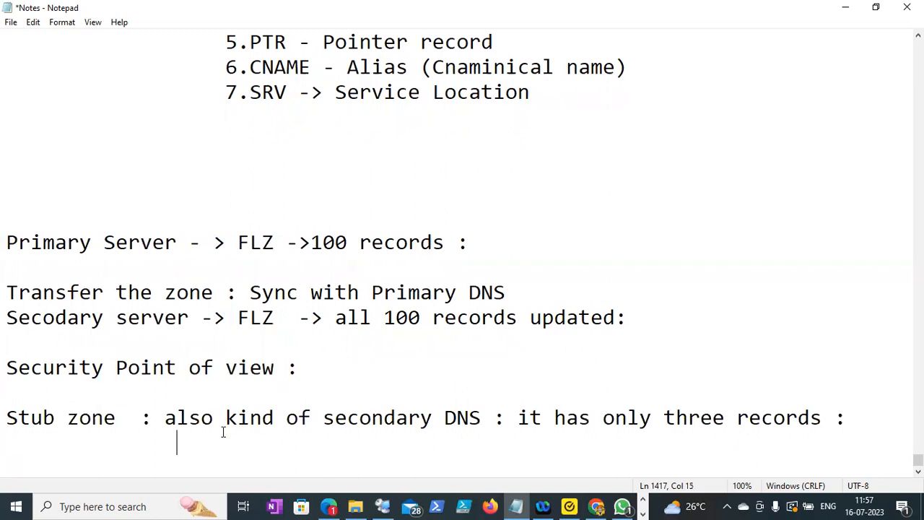
text(Host ,NS, SOP)
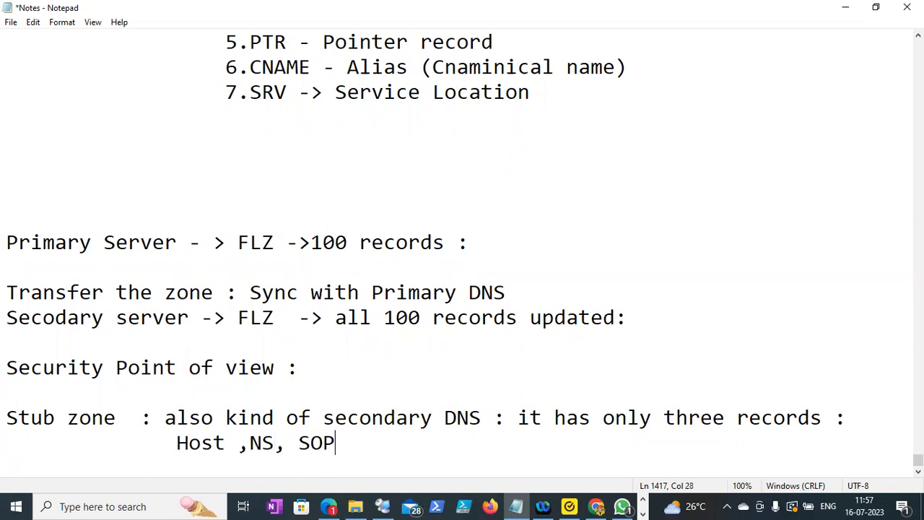
key(BackSpace)
text(A)
- Highlight the three stub zone records, the whole stub zone note, and the secondary server and stub zone names
drag(336, 449, 179, 447)
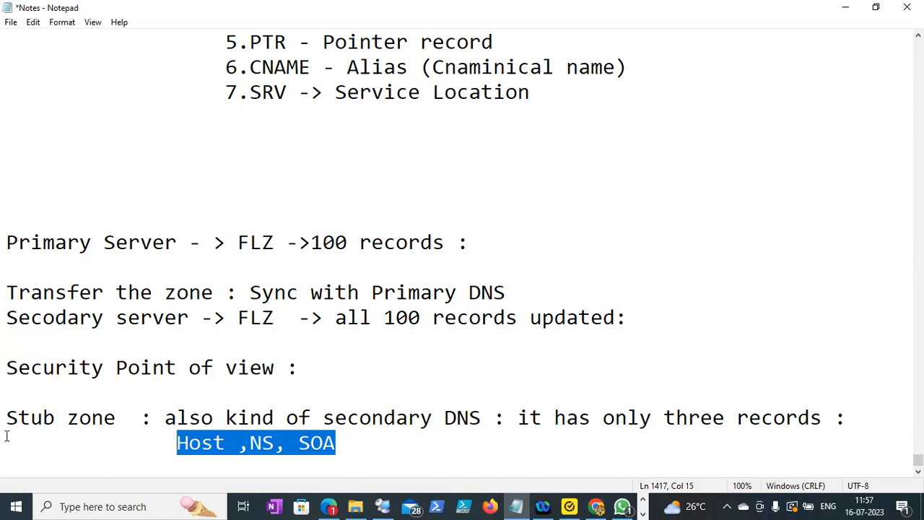
drag(7, 427, 274, 459)
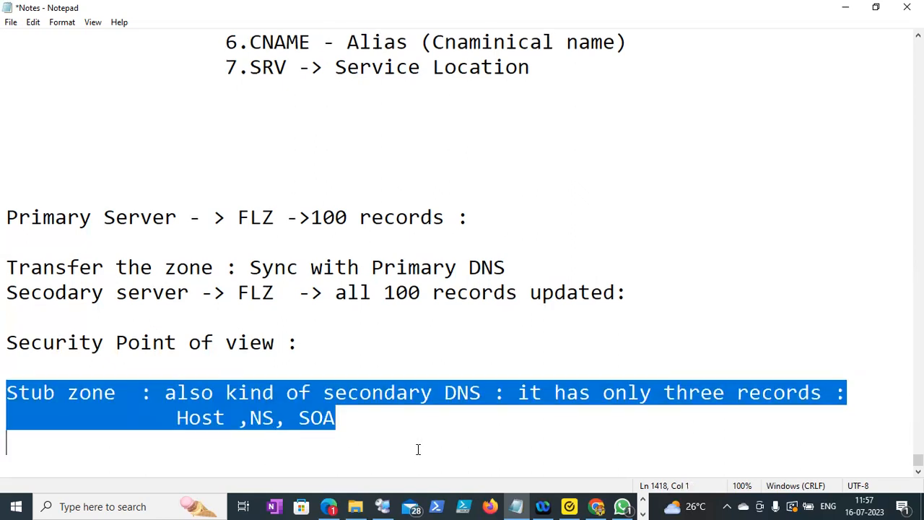
click(8, 294)
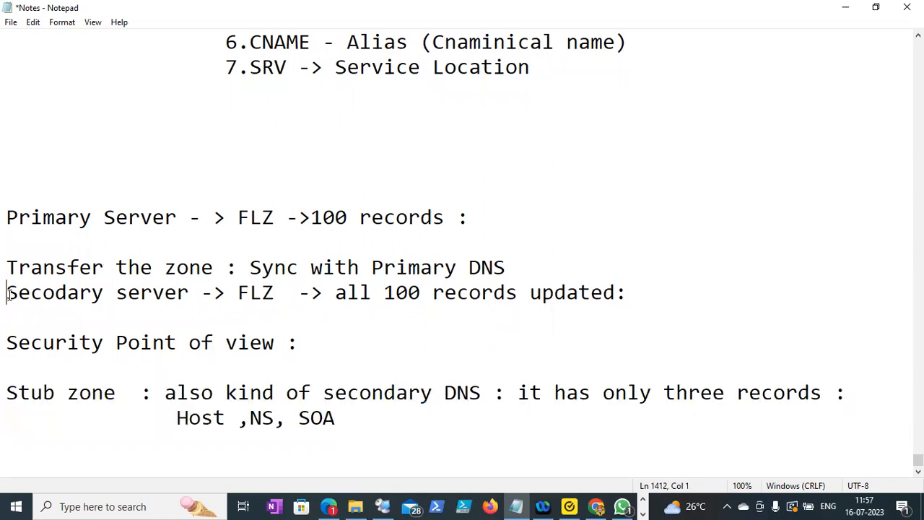
drag(8, 294, 180, 293)
drag(7, 392, 188, 380)
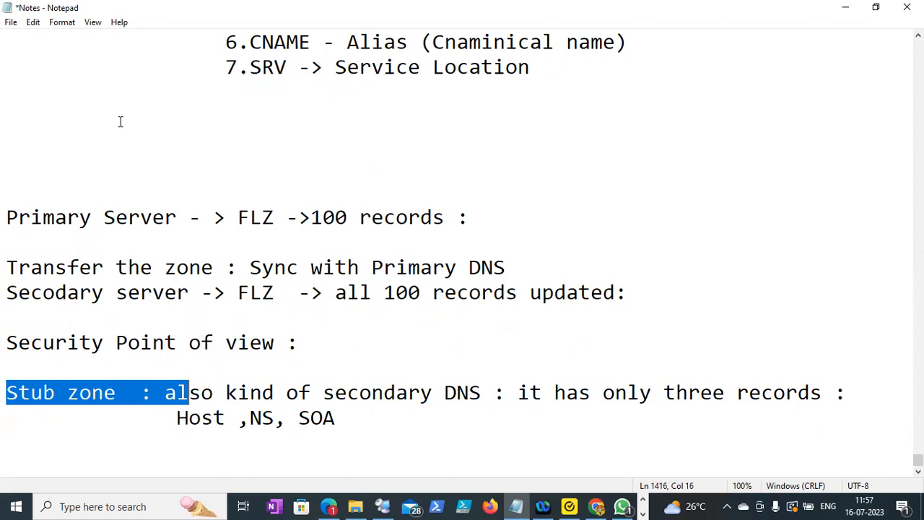
- Save the notes file, highlight the "Stub zone" name, and save again
click(13, 24)
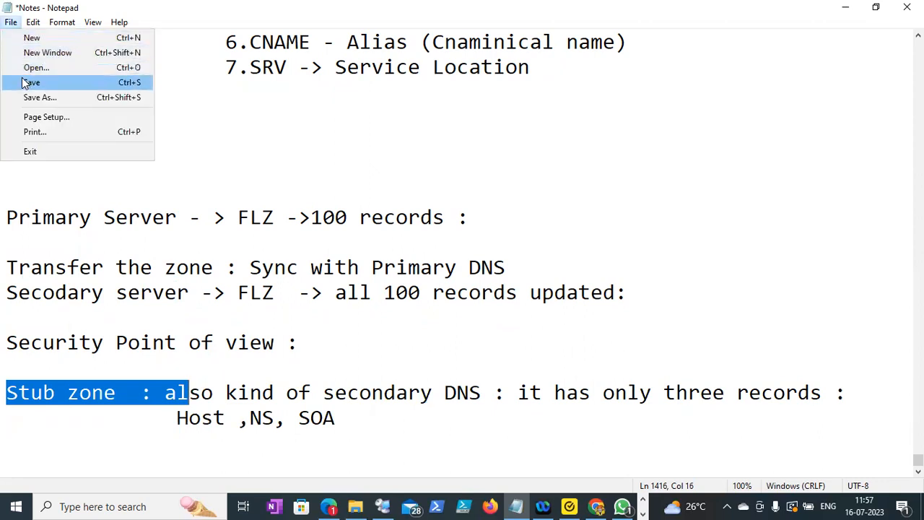
click(29, 83)
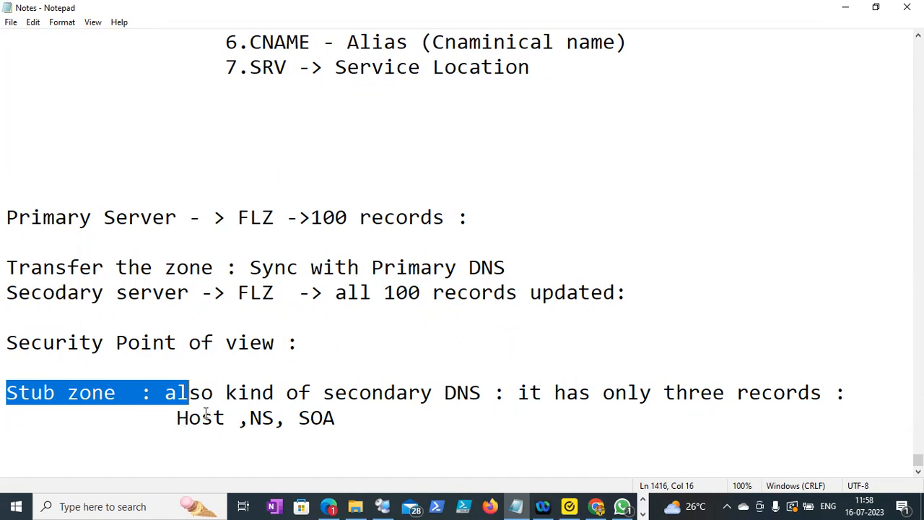
click(82, 408)
drag(8, 388, 101, 394)
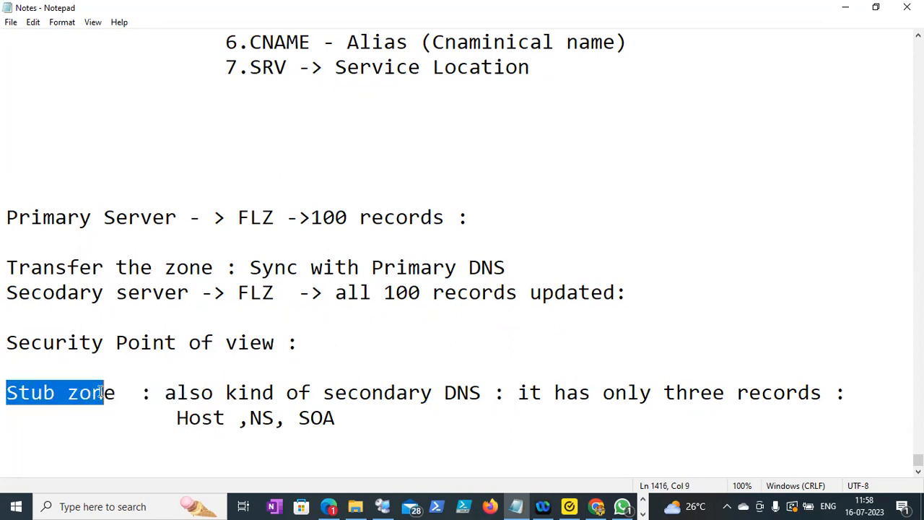
click(117, 390)
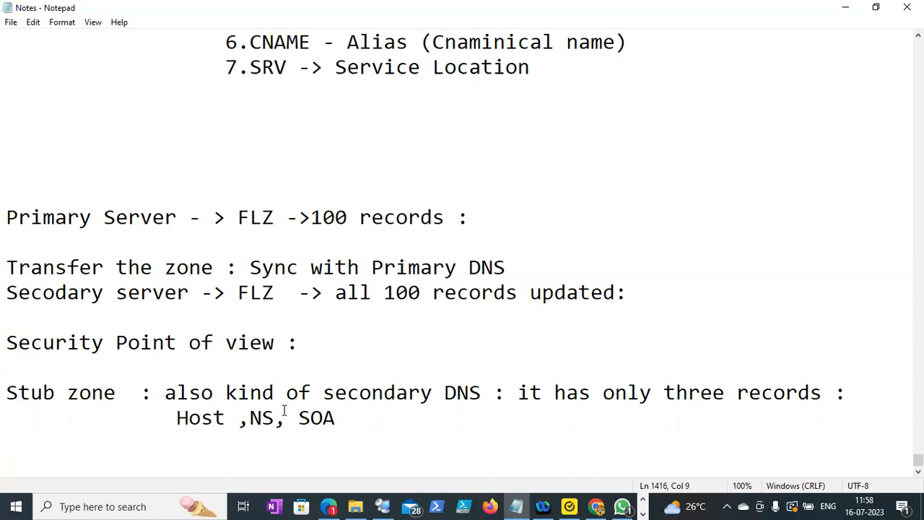
click(9, 23)
click(31, 84)
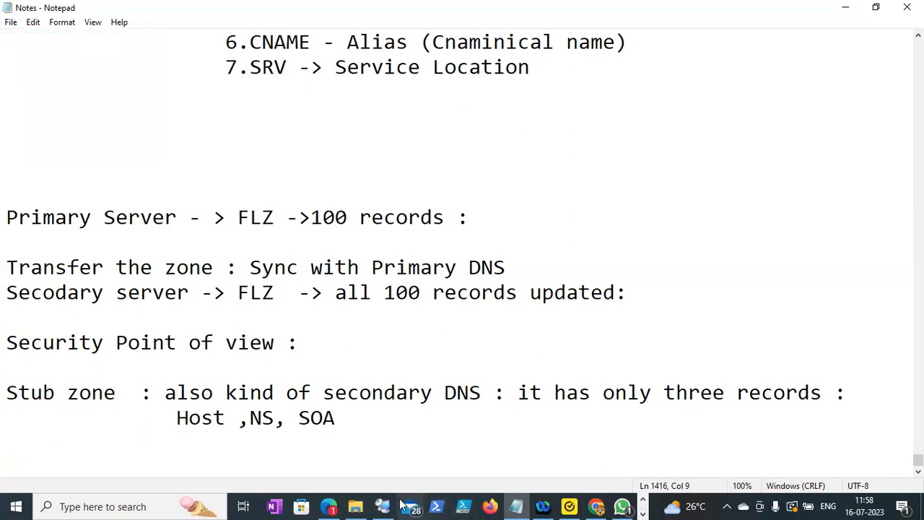
- Switch to the DC1 session in Remote Desktop Connection Manager and cancel the New Zone Wizard for reverse lookup zones
mouse_move(392, 505)
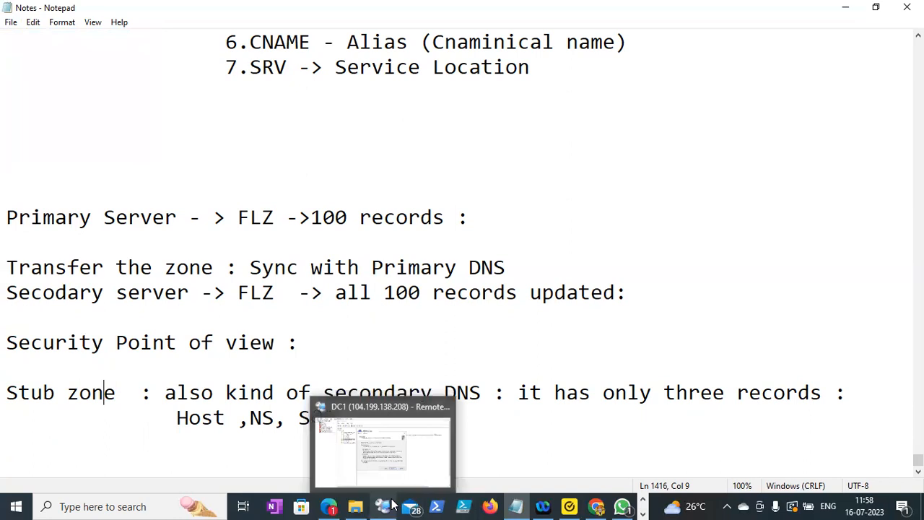
click(396, 456)
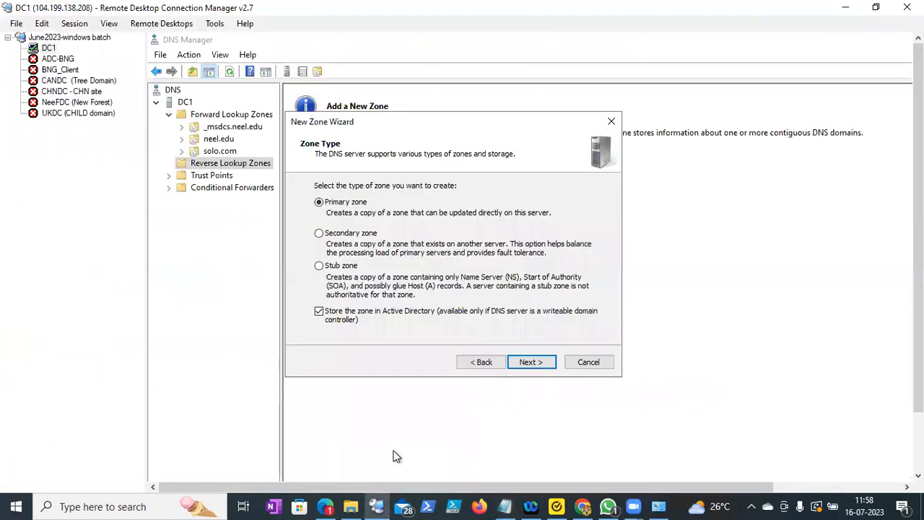
click(589, 366)
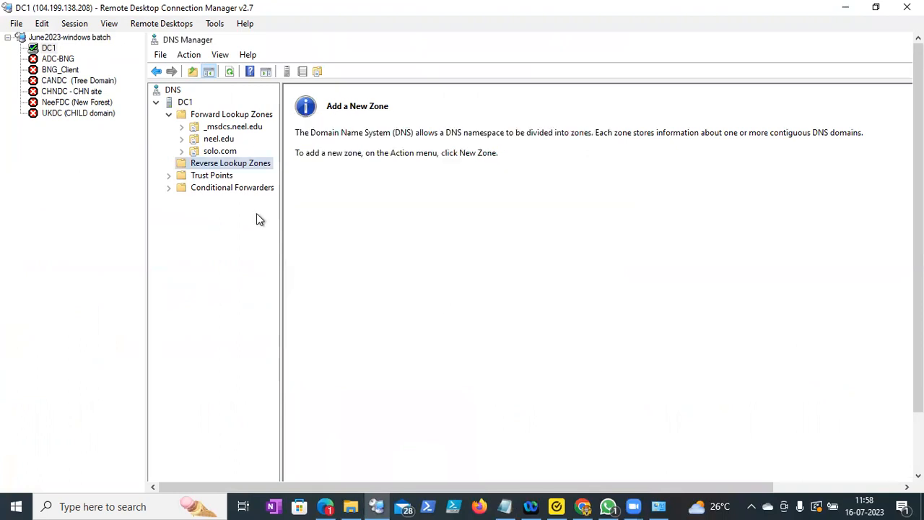
right_click(219, 162)
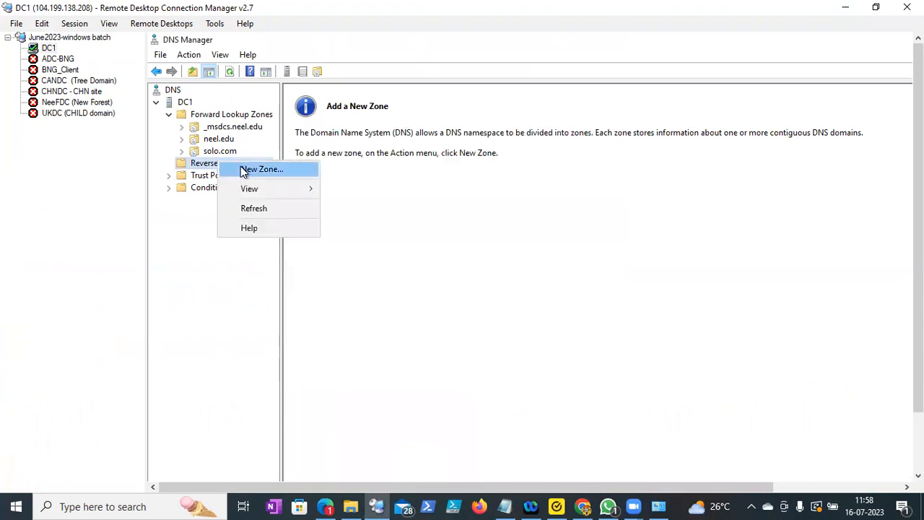
click(372, 160)
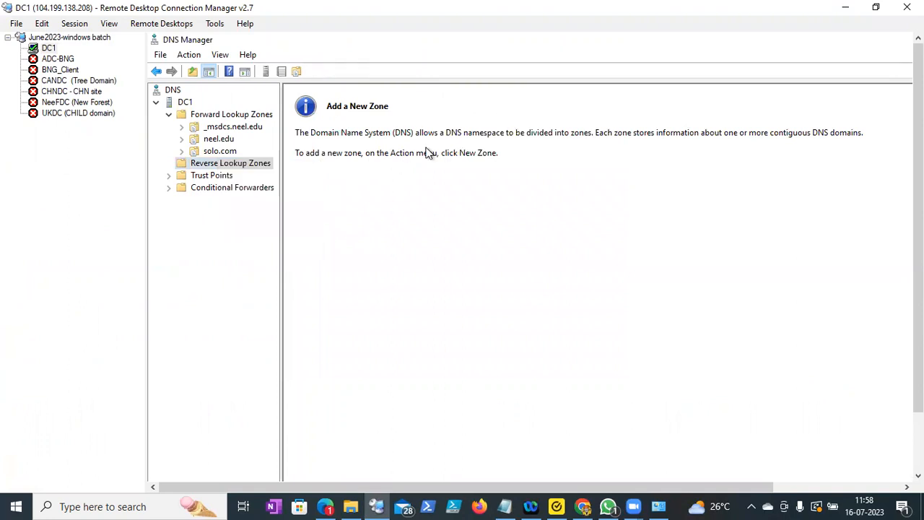
- Display the records of the neel.edu forward lookup zone in DNS Manager
drag(918, 239, 919, 255)
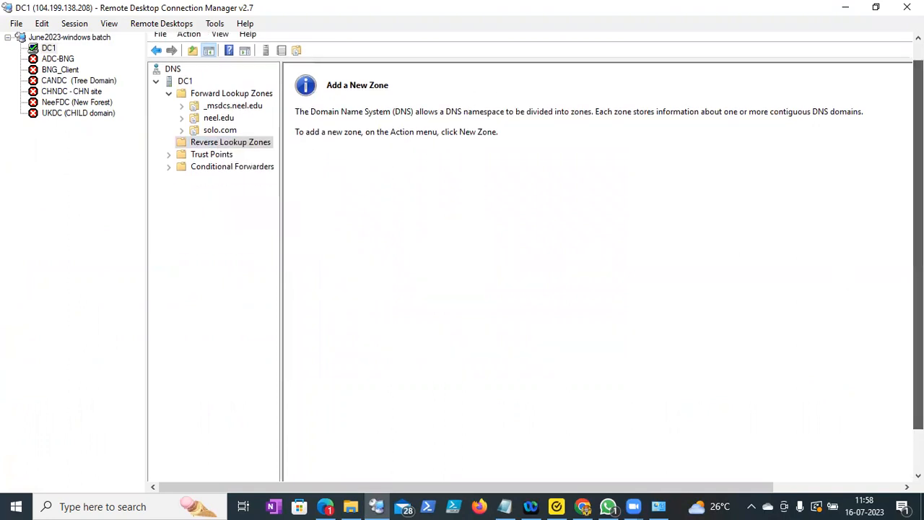
click(217, 119)
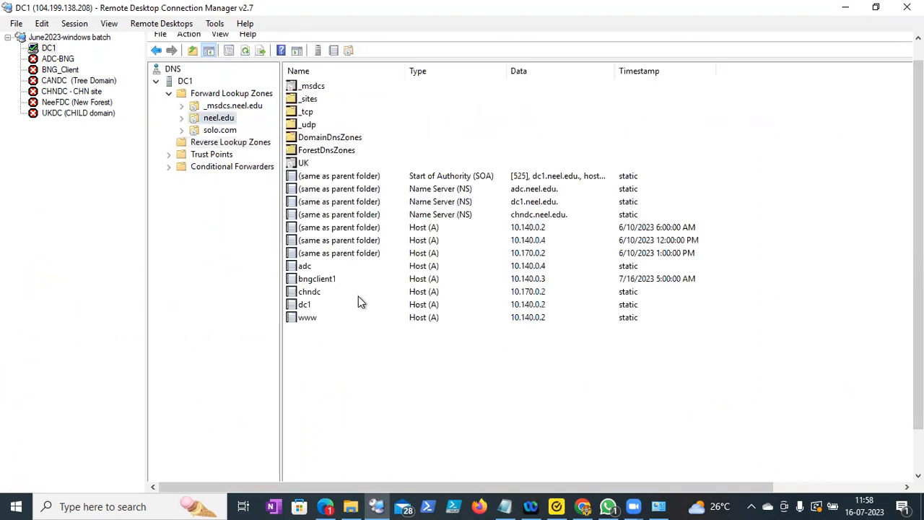
- Create an Active Directory-integrated primary reverse lookup zone for network ID 10.140.0, replicated to the domain's DNS servers and allowing only secure dynamic updates
click(212, 143)
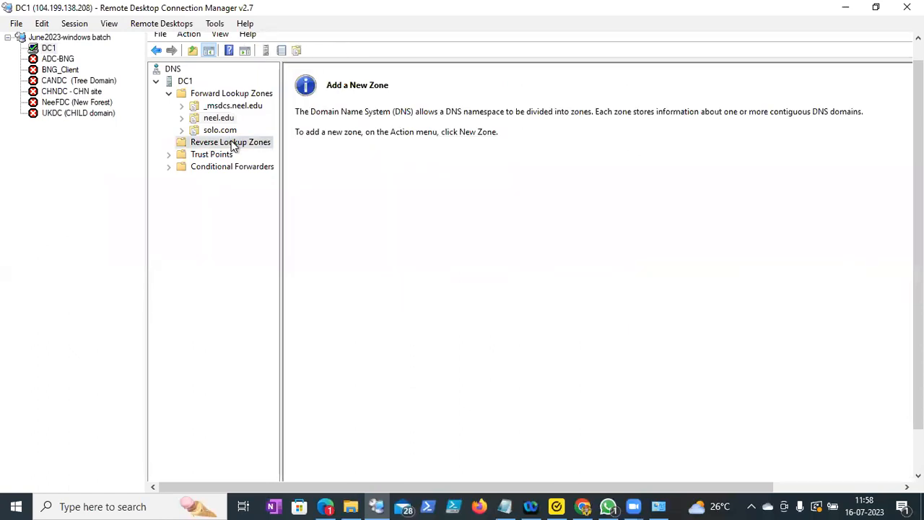
right_click(231, 144)
click(275, 149)
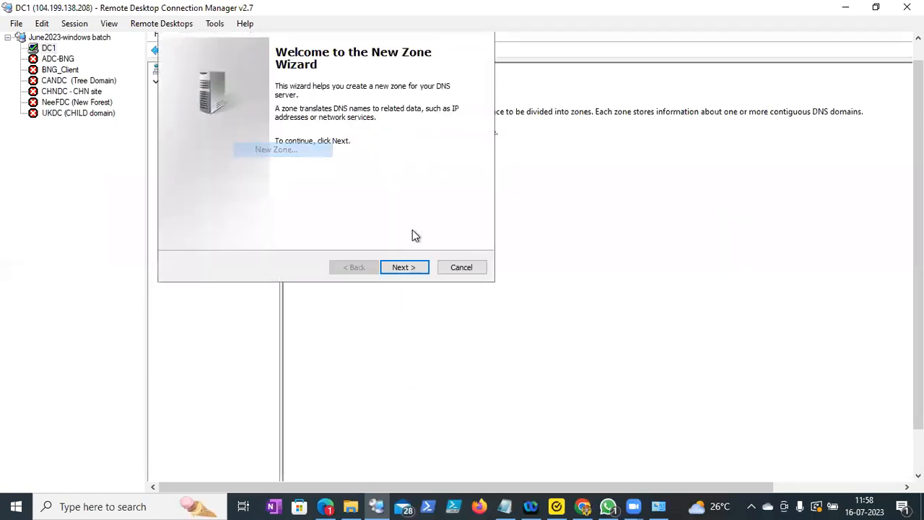
click(404, 267)
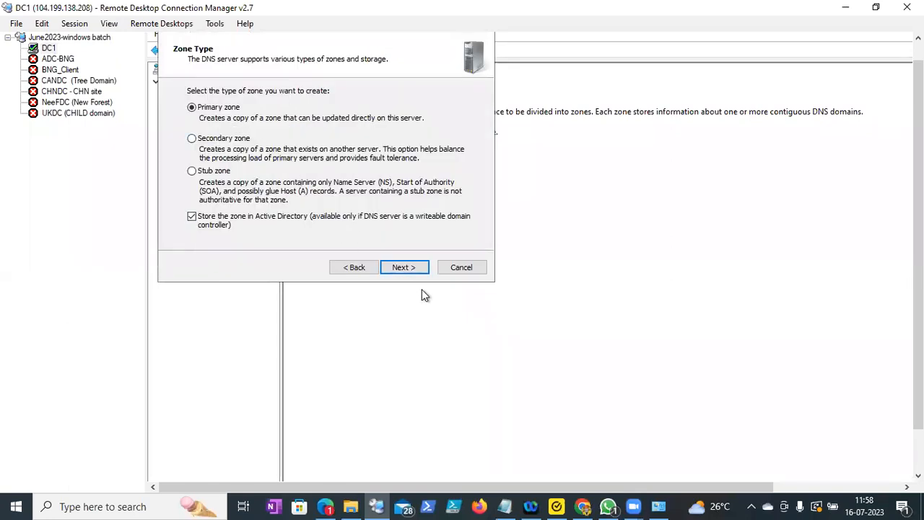
click(406, 269)
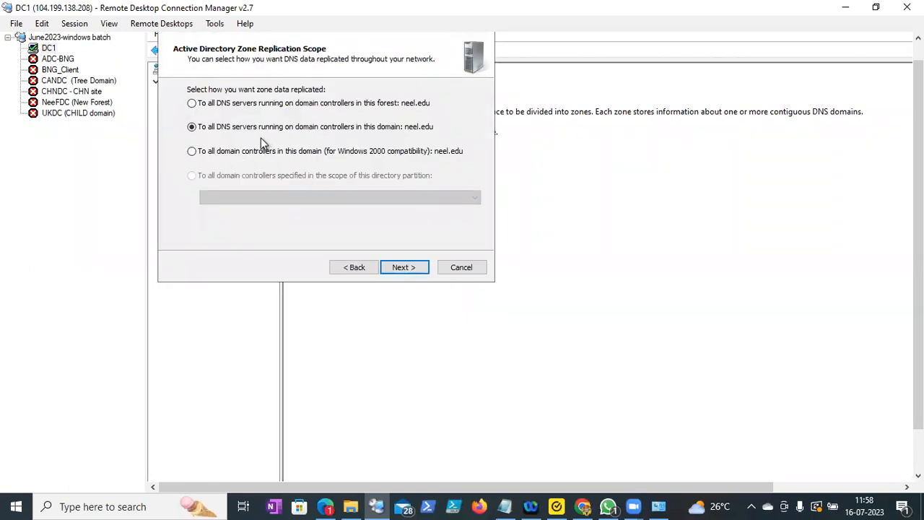
click(389, 271)
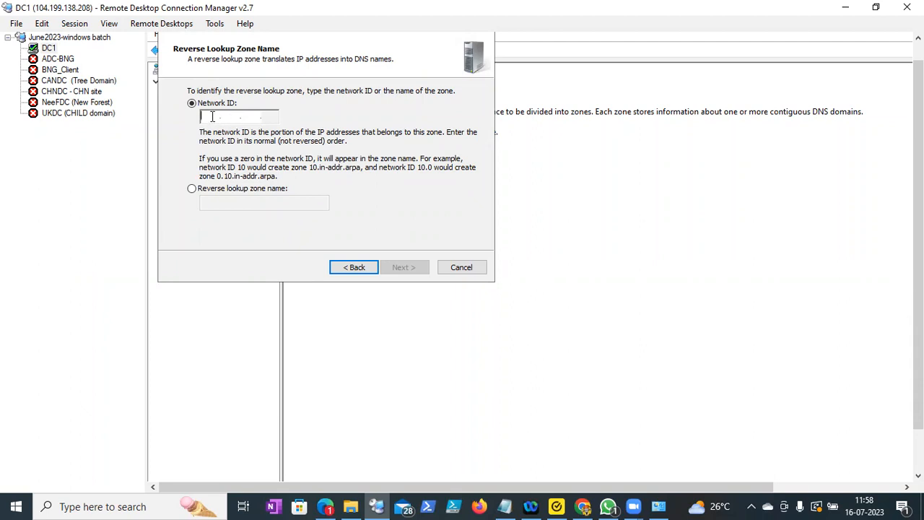
text(10.140.0.)
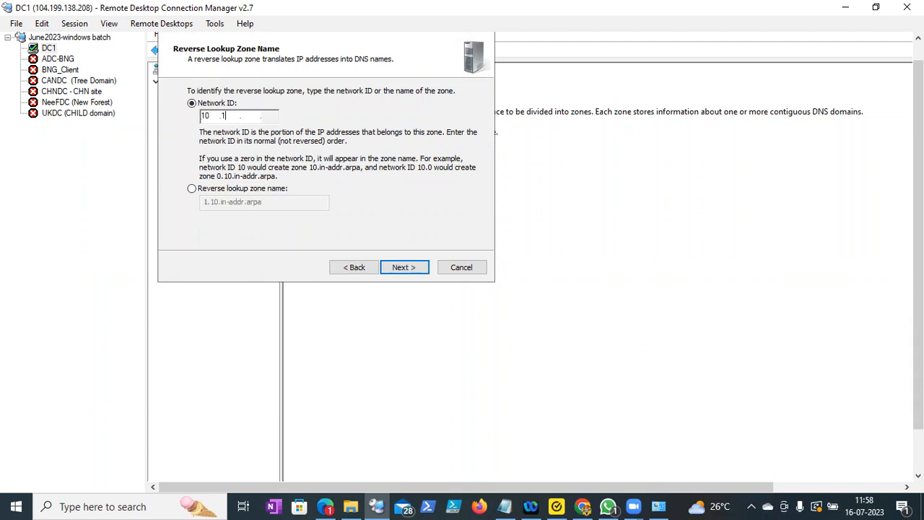
click(406, 269)
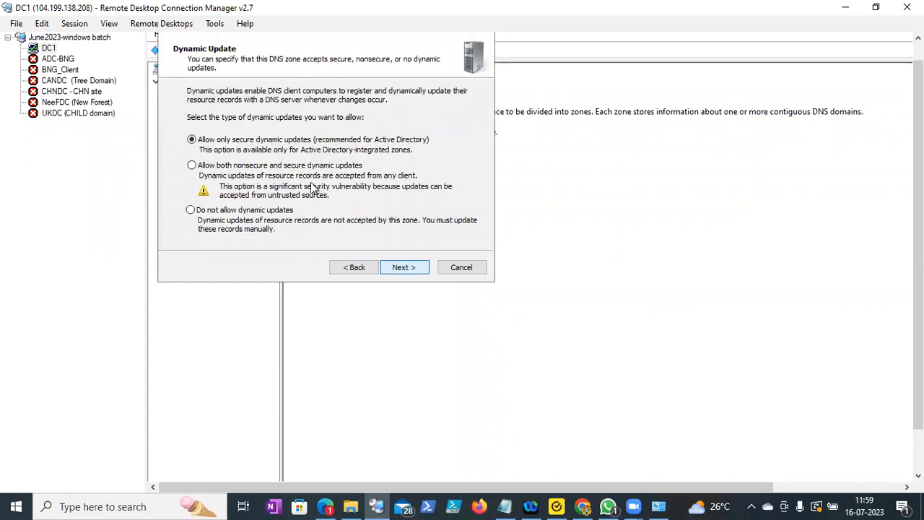
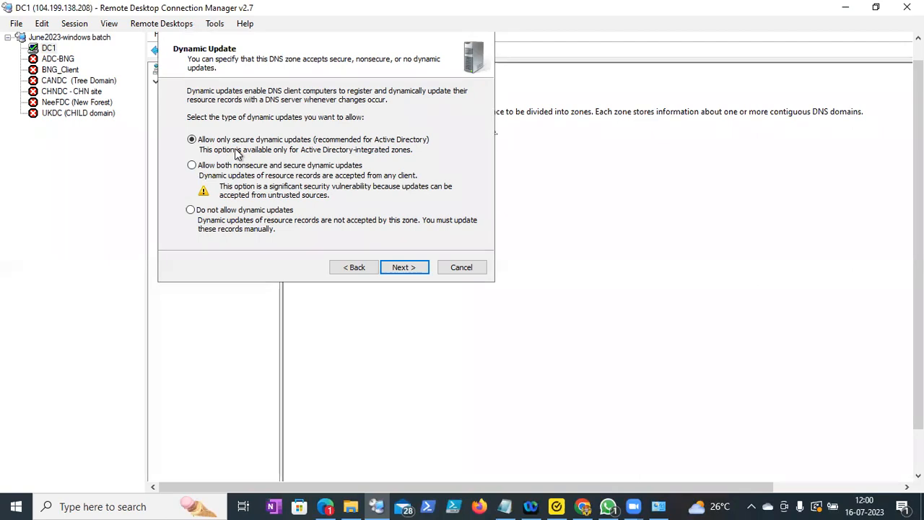
click(408, 272)
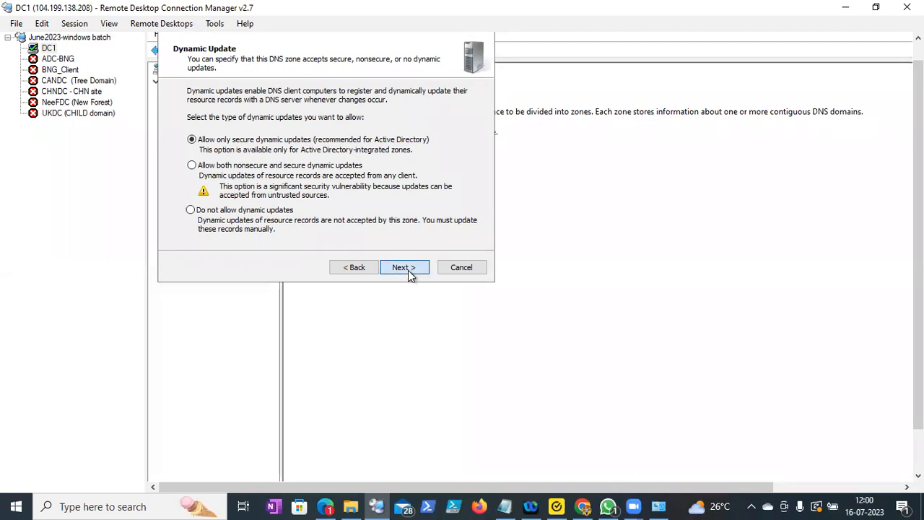
click(406, 269)
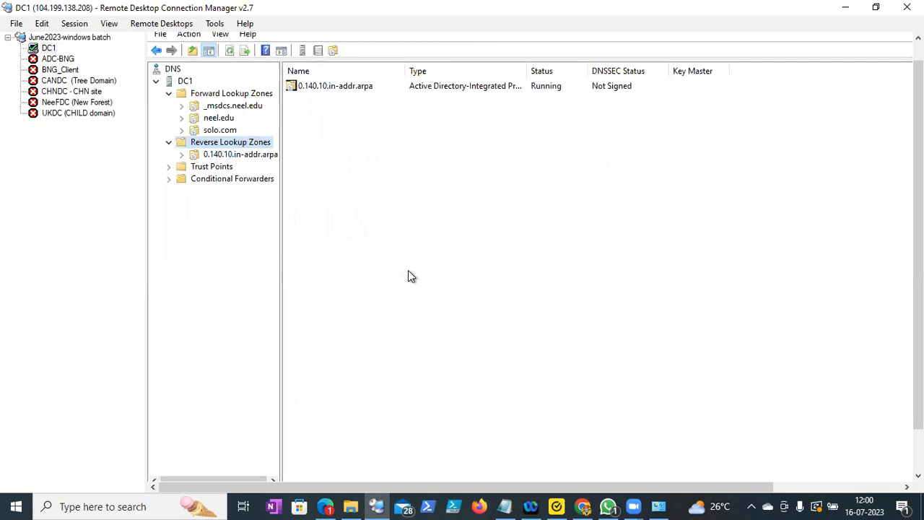
- Start a new pointer (PTR) record in the 0.140.10.in-addr.arpa zone with host IP address 10.140.0.2
click(224, 156)
drag(281, 232, 339, 240)
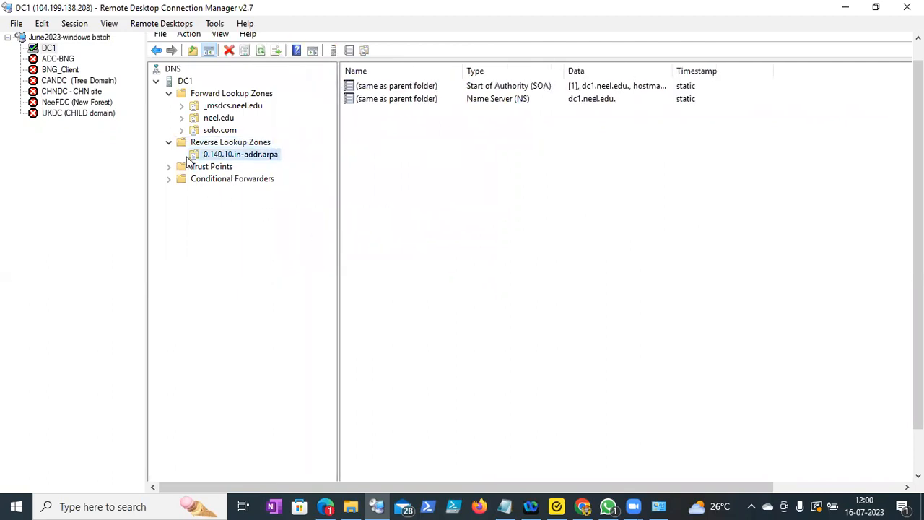
right_click(228, 162)
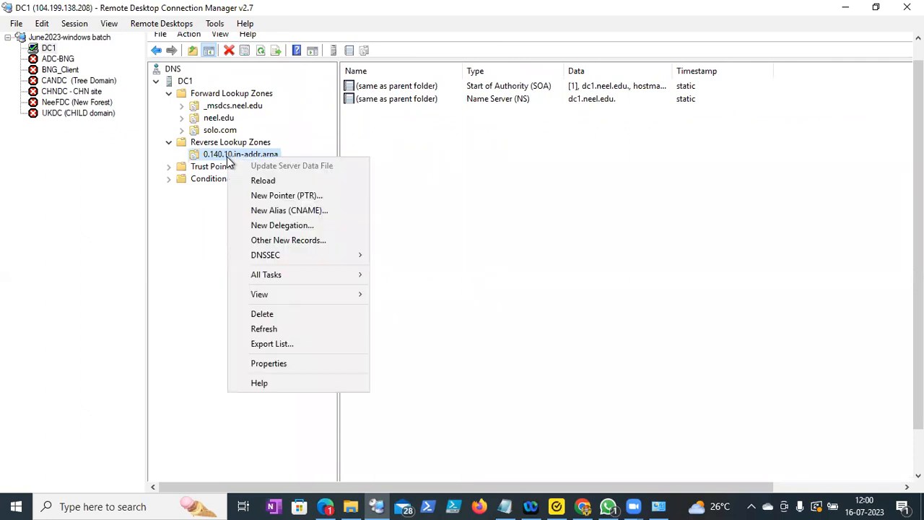
click(286, 196)
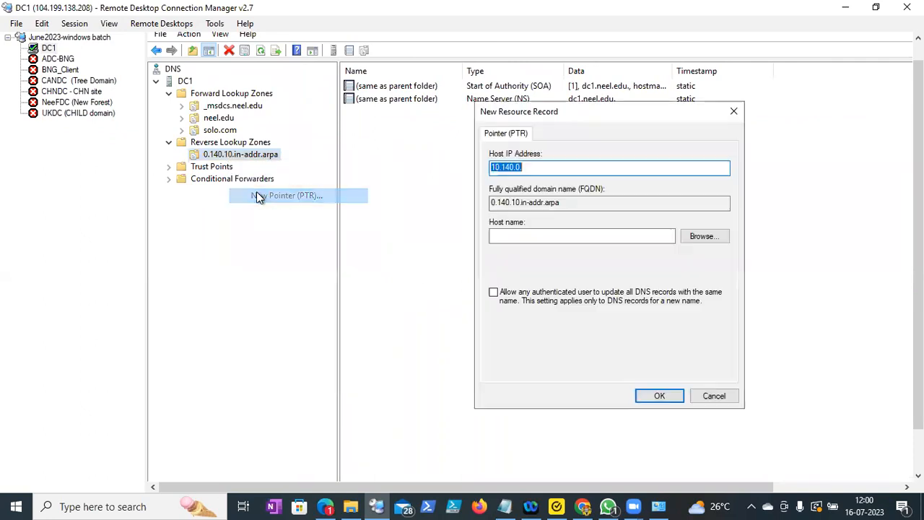
click(535, 169)
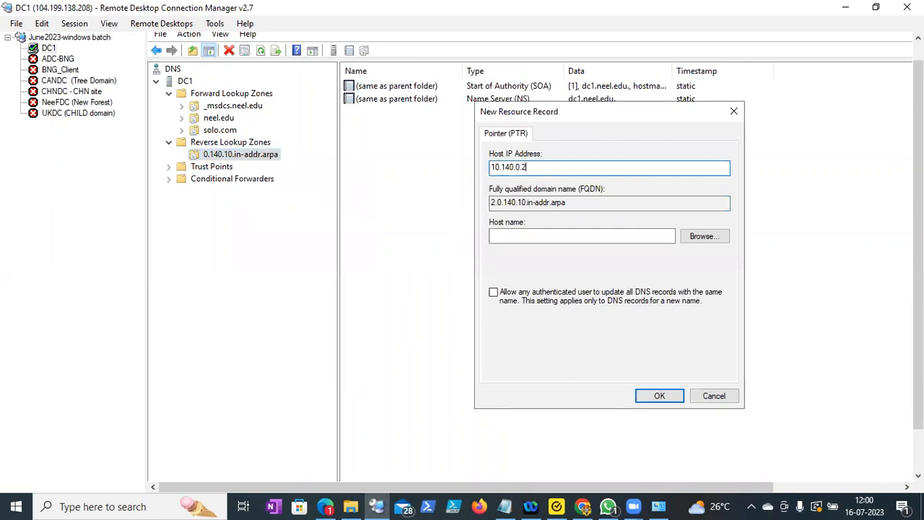
- Pick the dc1 host record from DC1's neel.edu forward lookup zone as the pointer's host name and create the record
click(715, 239)
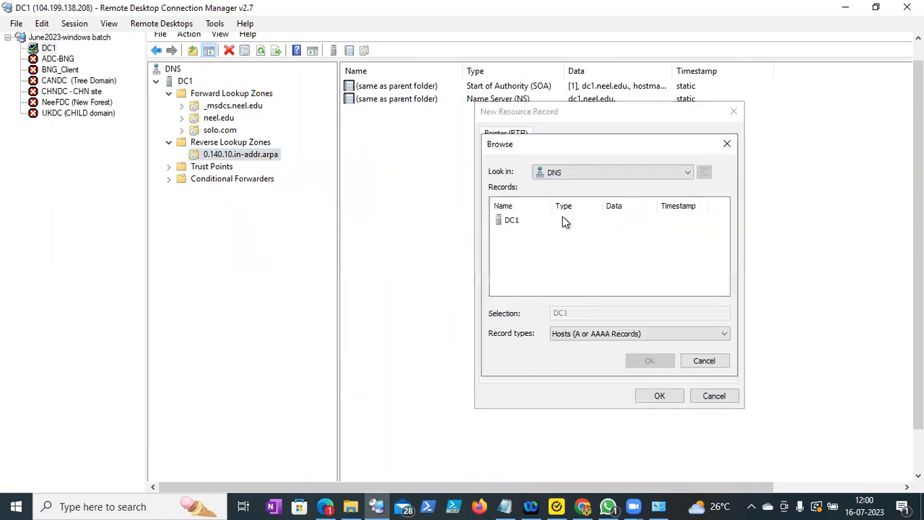
double_click(518, 220)
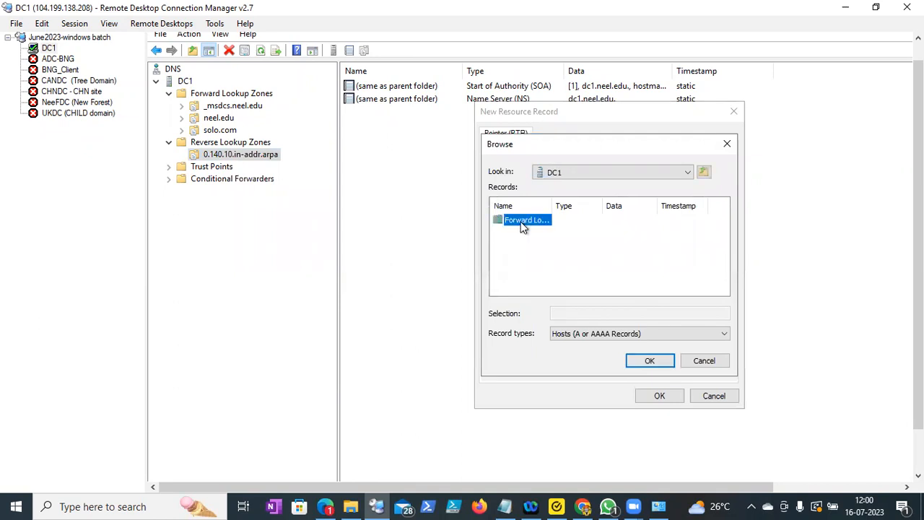
double_click(521, 222)
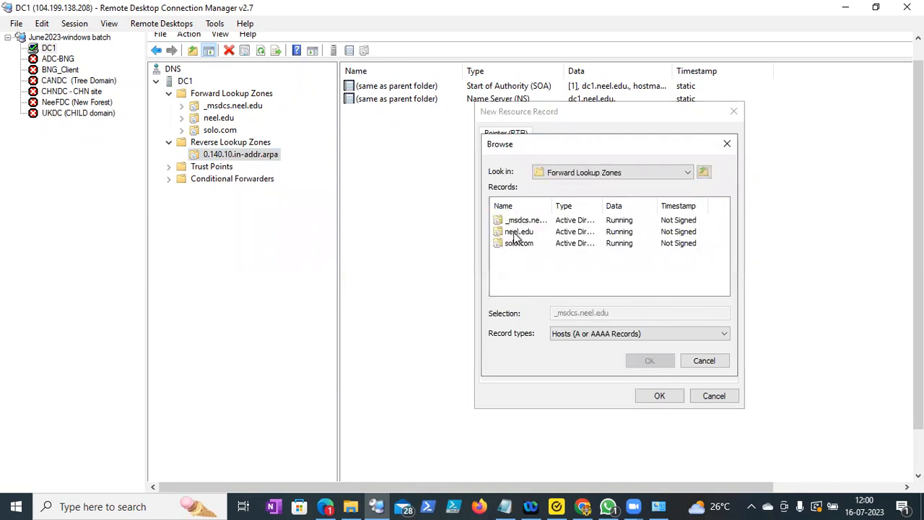
double_click(517, 232)
drag(722, 240, 722, 278)
click(511, 279)
double_click(511, 281)
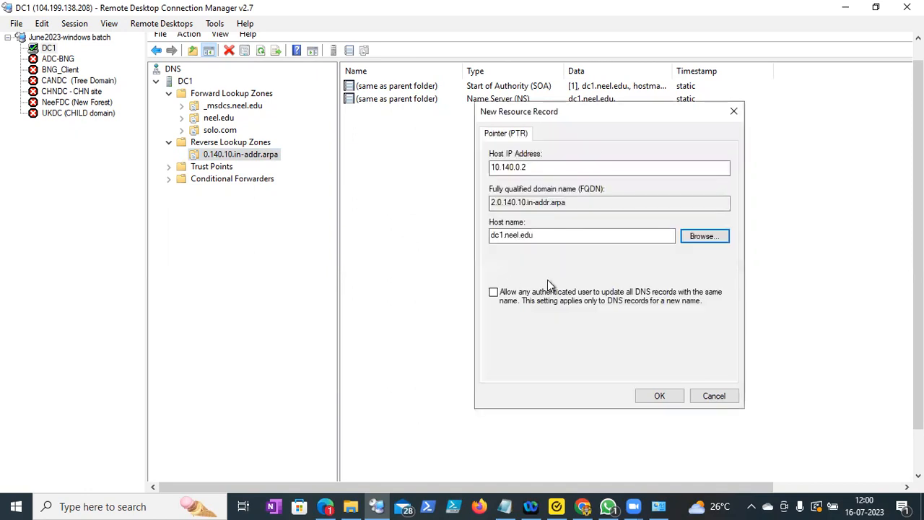
click(654, 396)
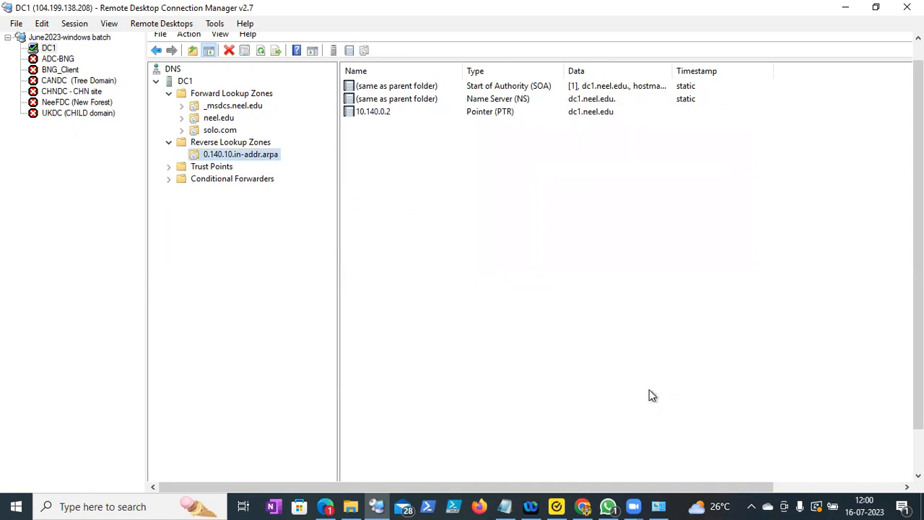
- Refresh the neel.edu forward zone and display the records of the 0.140.10.in-addr.arpa reverse zone
scroll(893, 211, up, 1)
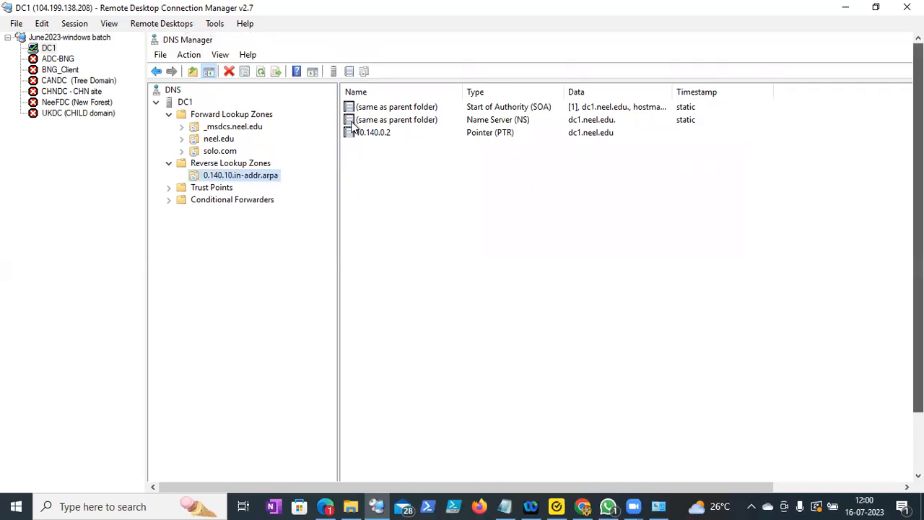
click(213, 139)
click(259, 73)
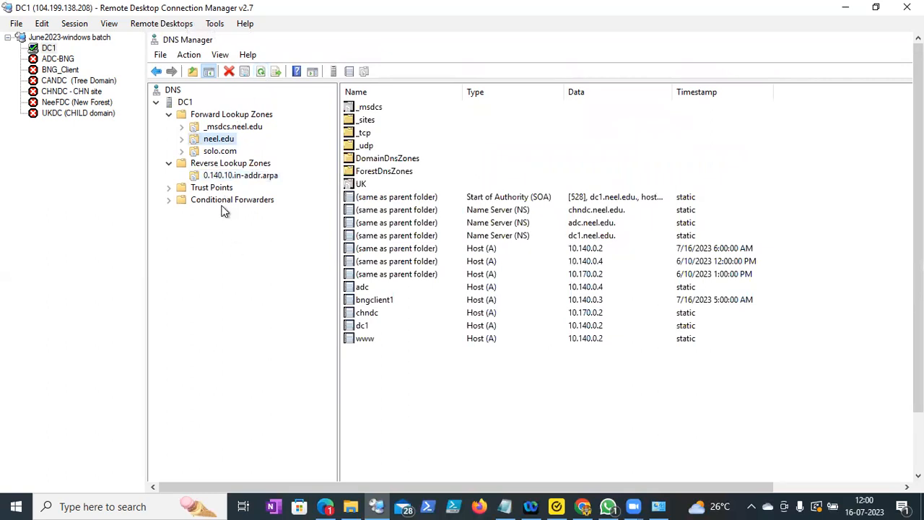
click(231, 177)
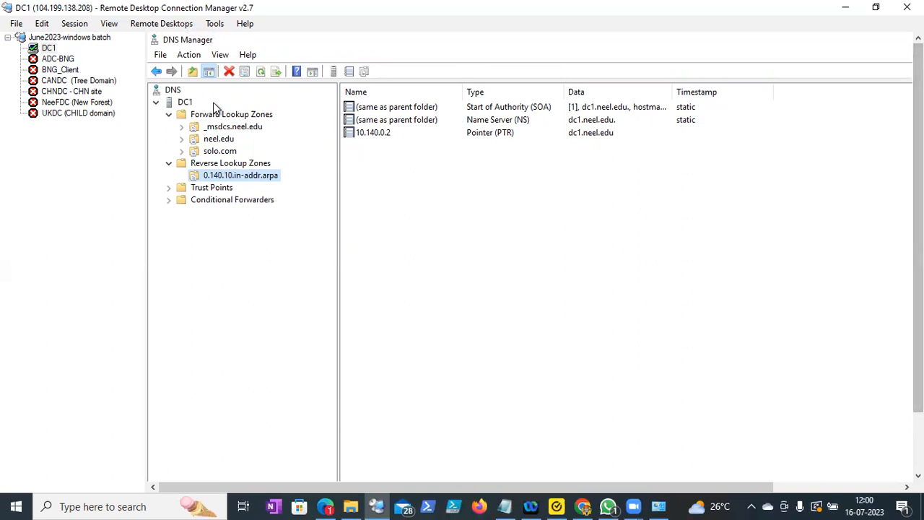
- Launch nslookup for the DC1 server to check its default server name and address, and close the console window
right_click(182, 107)
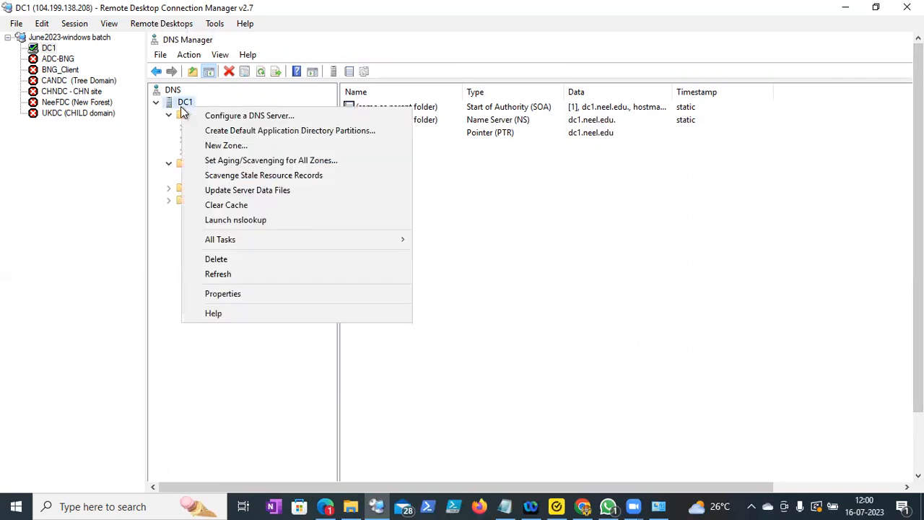
click(235, 218)
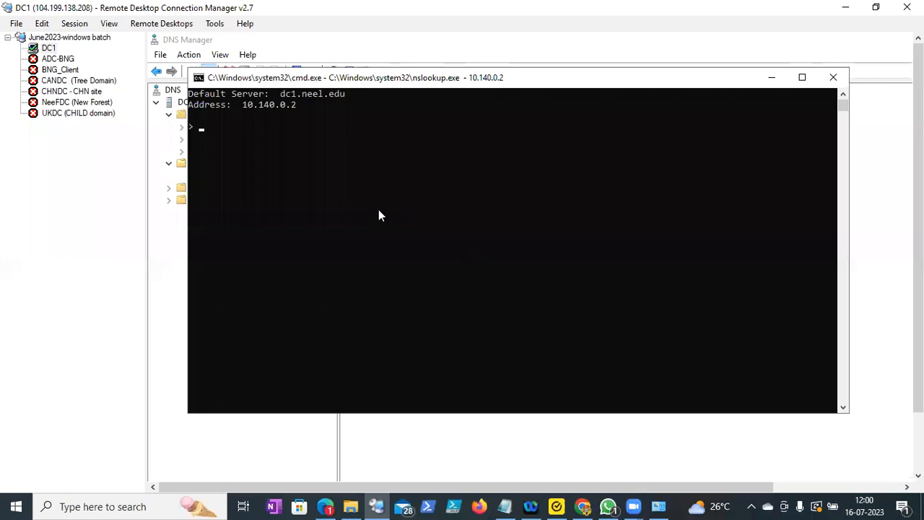
drag(326, 81, 386, 120)
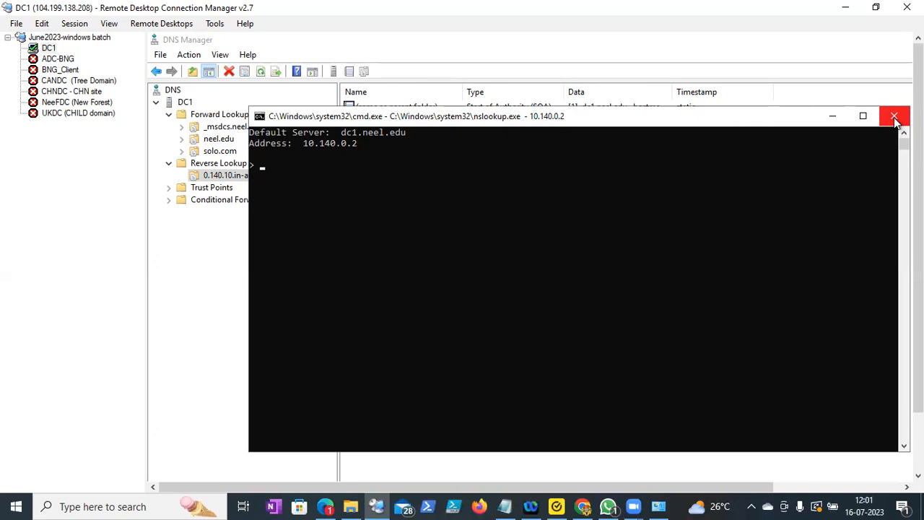
click(895, 120)
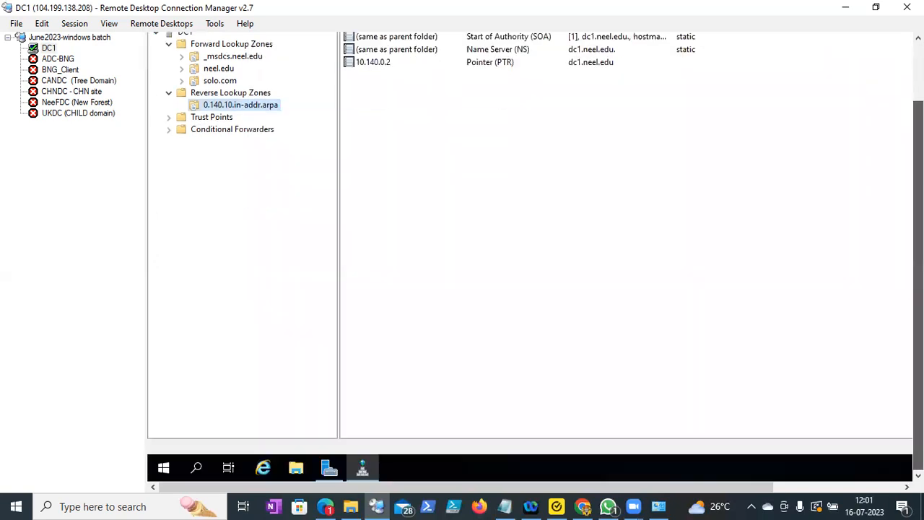
drag(918, 274, 918, 217)
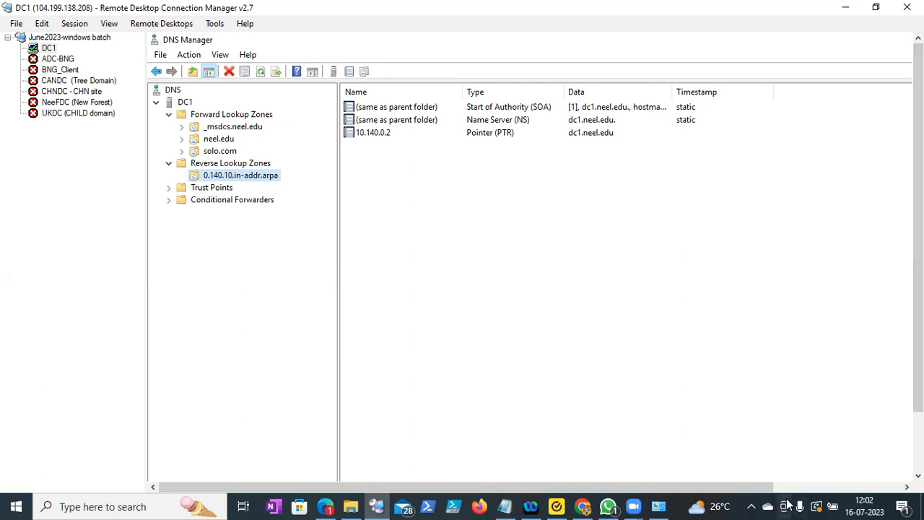
- Switch to the Notepad notes and highlight the seven record types from NS to SRV under the reverse lookup zone entry
click(504, 506)
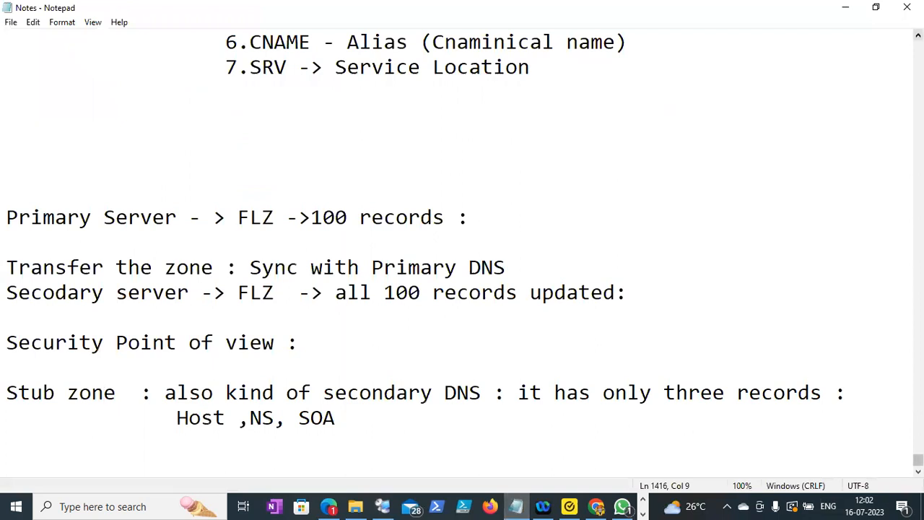
scroll(918, 34, up, 2)
scroll(918, 35, up, 1)
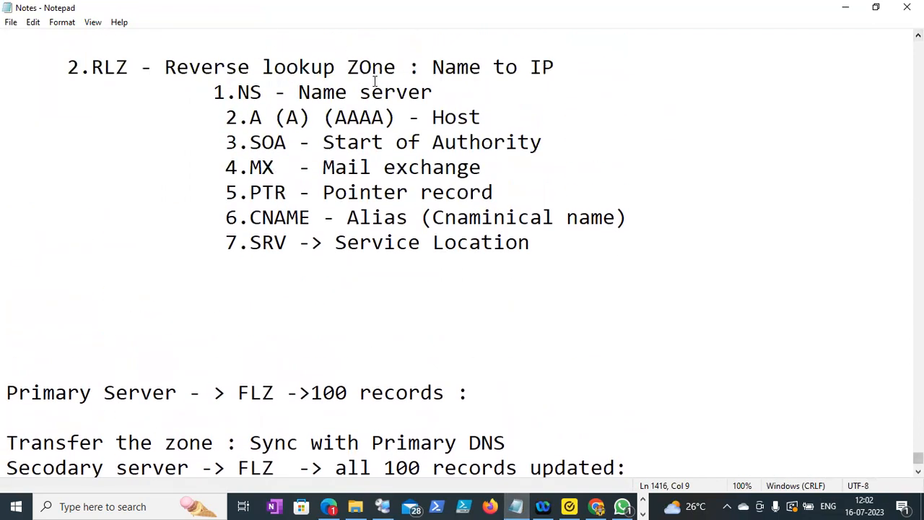
click(216, 92)
drag(215, 92, 562, 233)
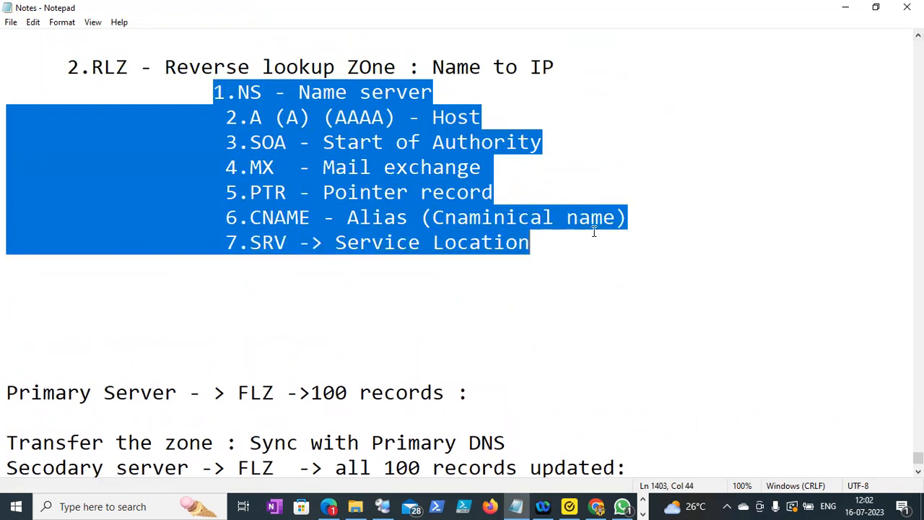
click(250, 243)
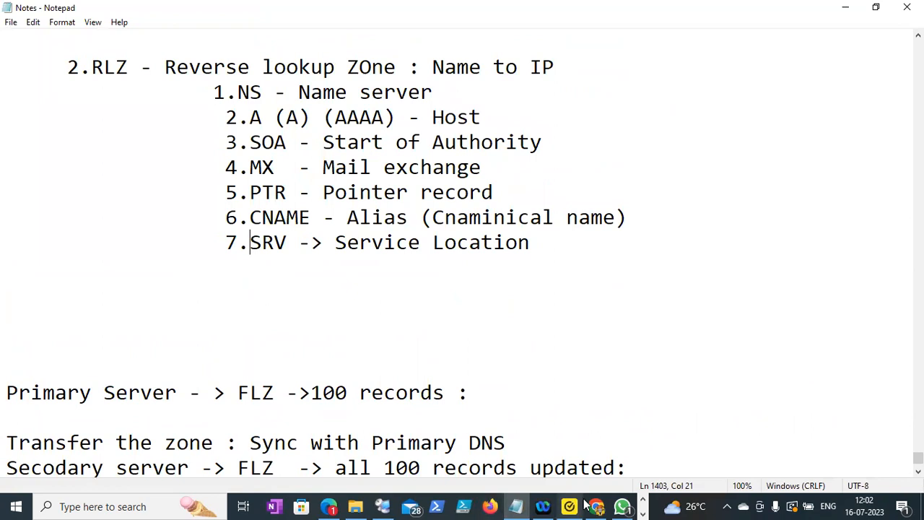
- Return to the DC1 session in Remote Desktop Connection Manager and expand the neel.edu zone in the DNS tree
click(355, 506)
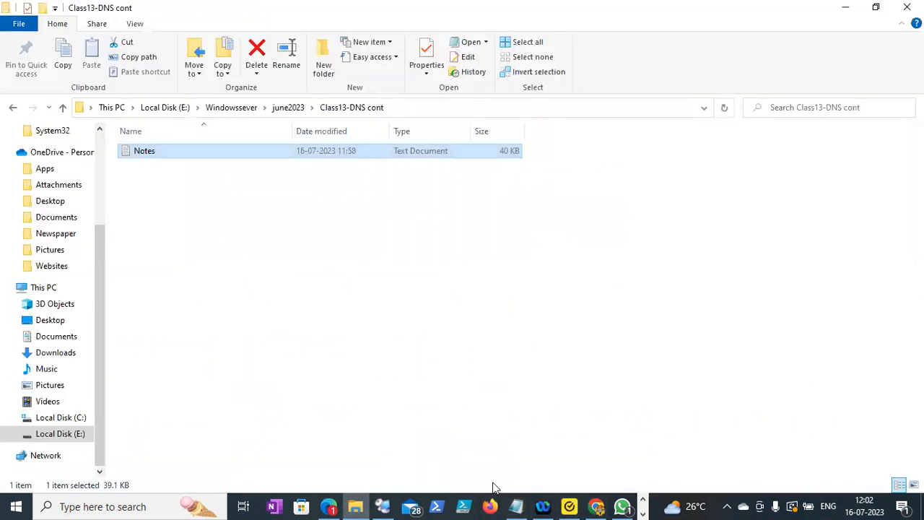
click(383, 507)
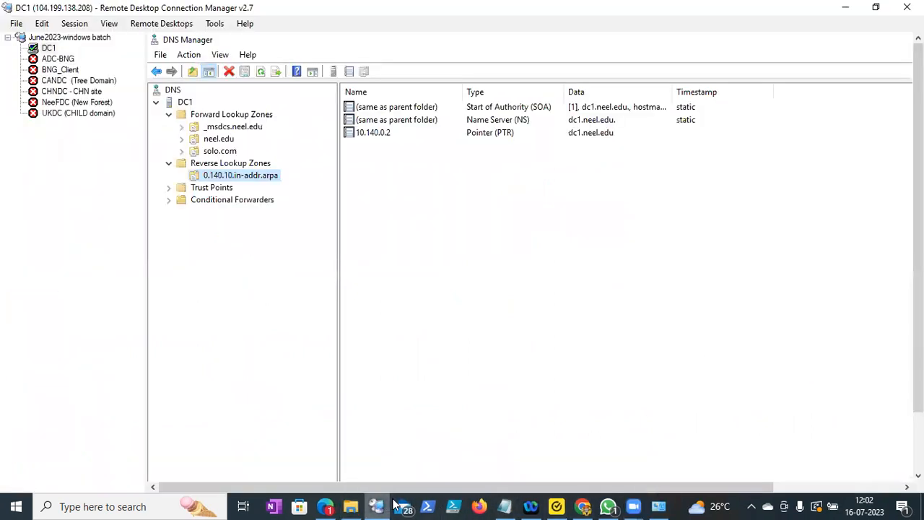
click(216, 141)
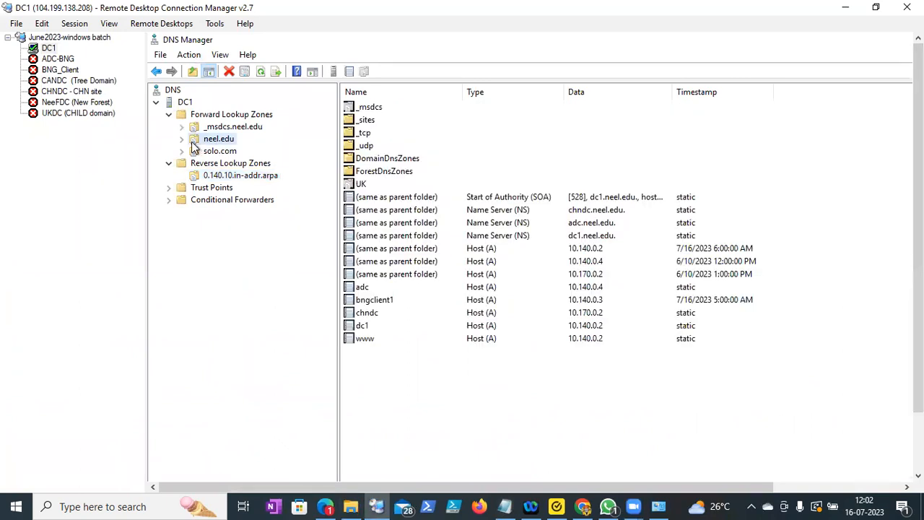
click(183, 139)
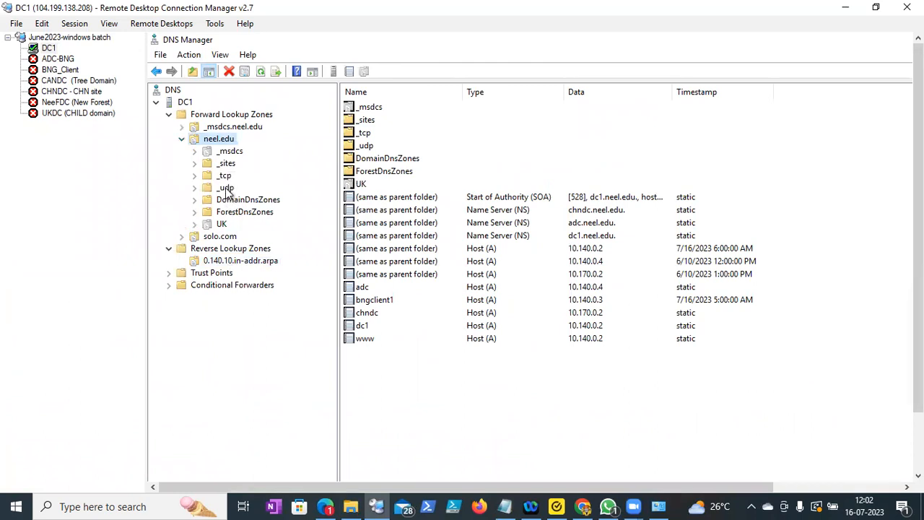
- Display the records in the neel.edu zone's _tcp folder and switch back to the Notepad notes
click(221, 176)
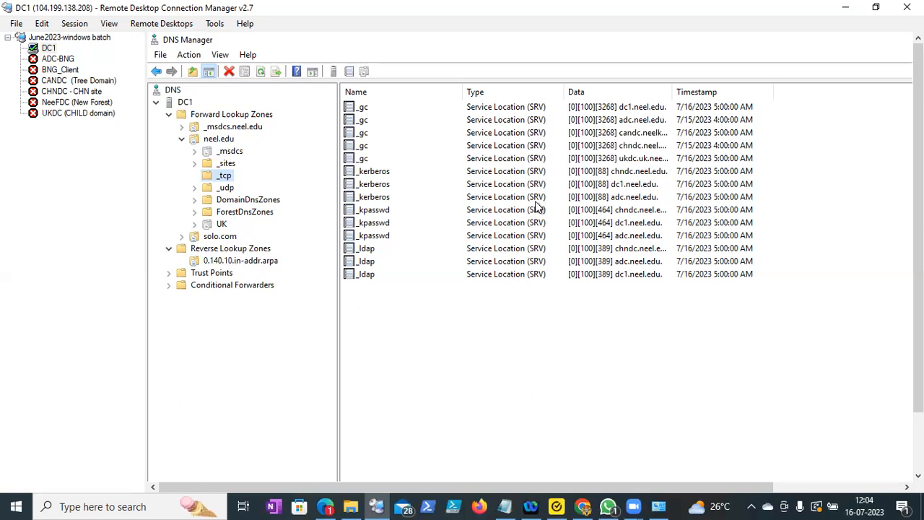
drag(919, 206, 919, 265)
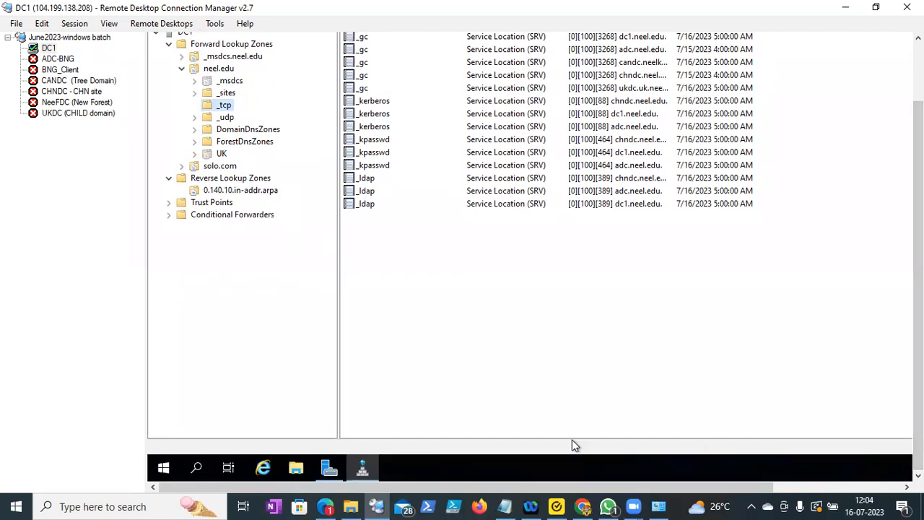
click(505, 507)
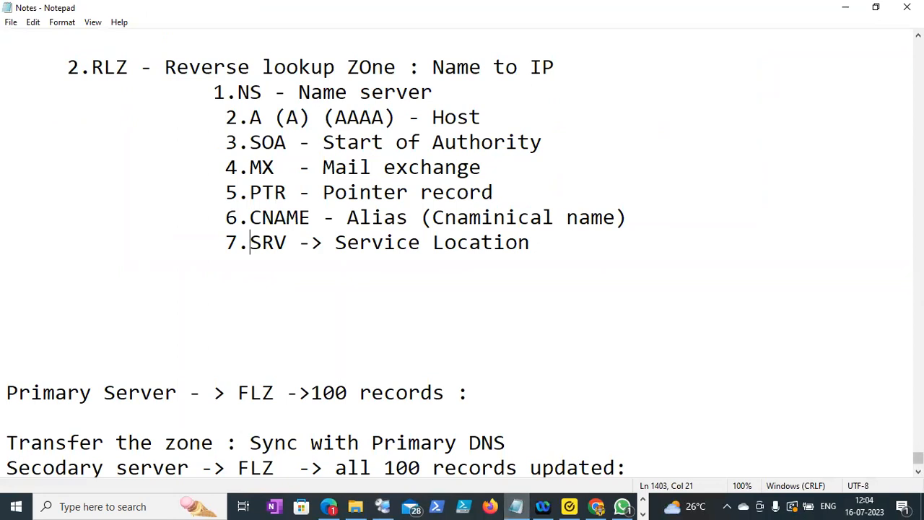
- Add the line "SIte - Subnet -> DC" after a blank line below the stub zone entry
scroll(392, 413, down, 3)
click(355, 420)
key(Return)
key(Return)
text(SIte - Subnet -> DC)
key(Return)
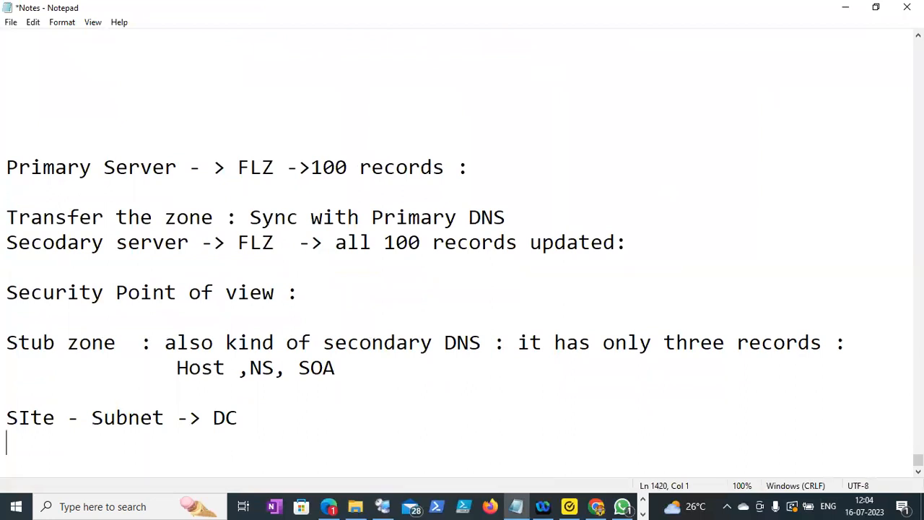
- Write "subnet -> Site -> DC" on the next line and delete the "SIte - Subnet -> DC" line above it
drag(7, 419, 53, 424)
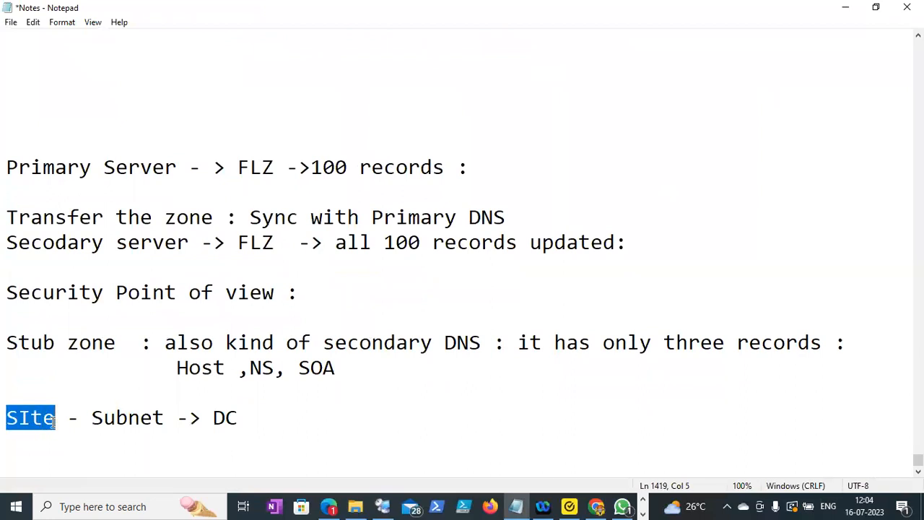
click(110, 449)
text(subnet)
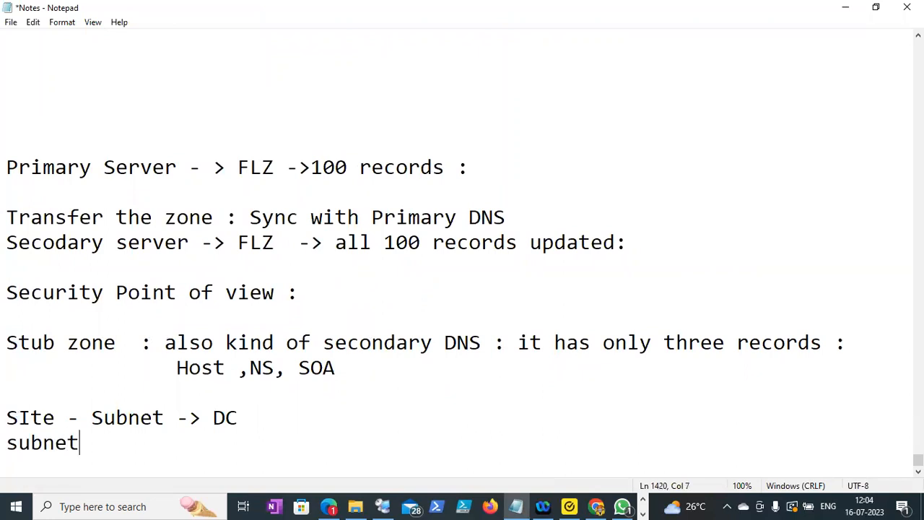
text( -> Site -)
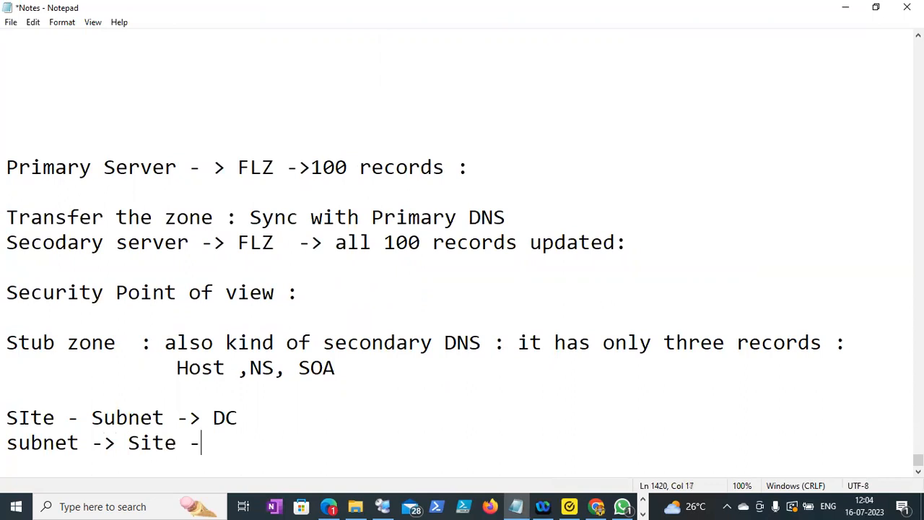
text(> DC)
drag(233, 419, 7, 411)
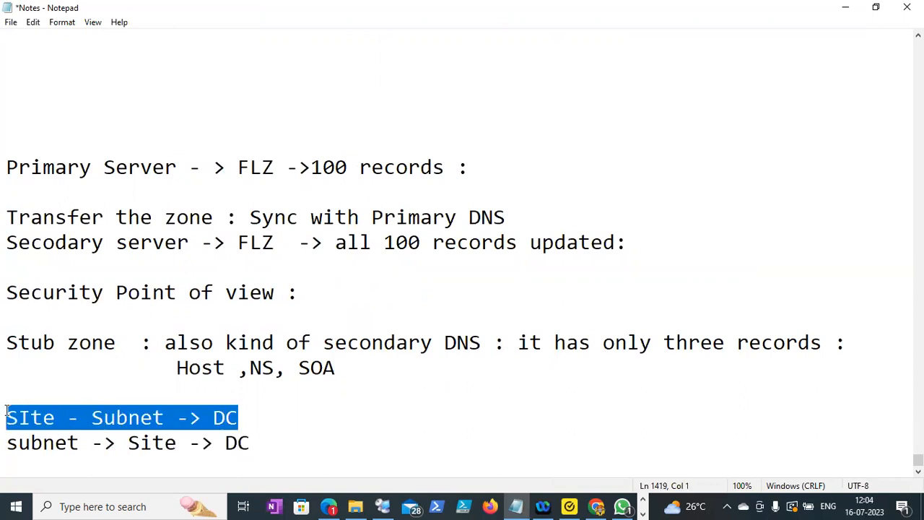
key(Delete)
key(Delete)
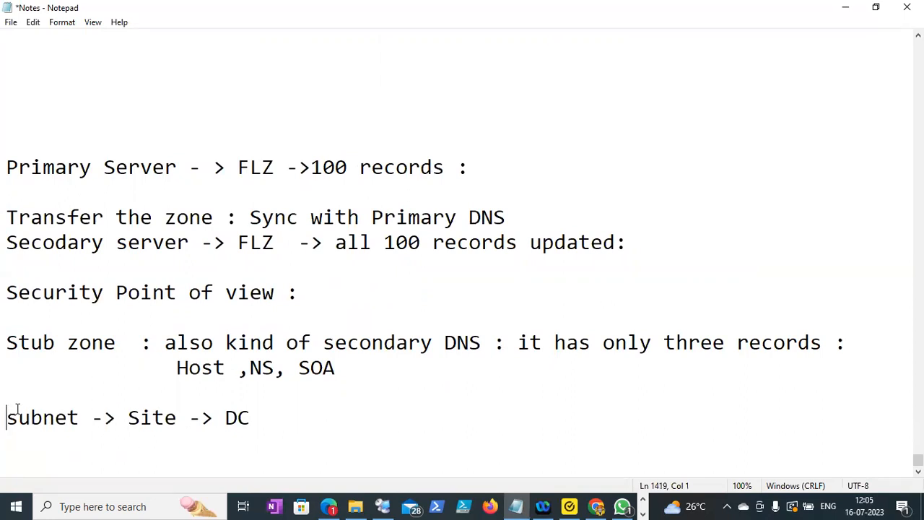
- Append "- Not working :" to the "subnet -> Site -> DC" line and start a new line below it
click(268, 418)
text(- Not wor)
text(in)
key(BackSpace)
key(BackSpace)
text(k)
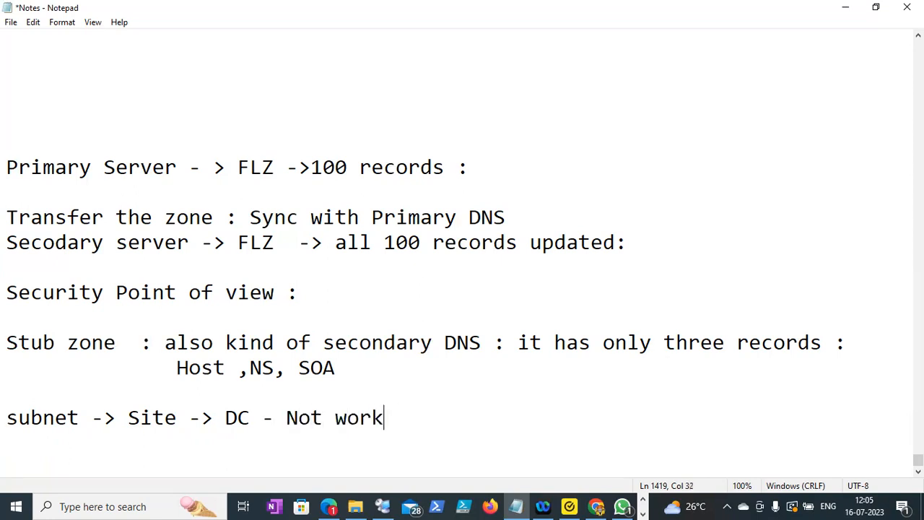
text(ing :)
key(Return)
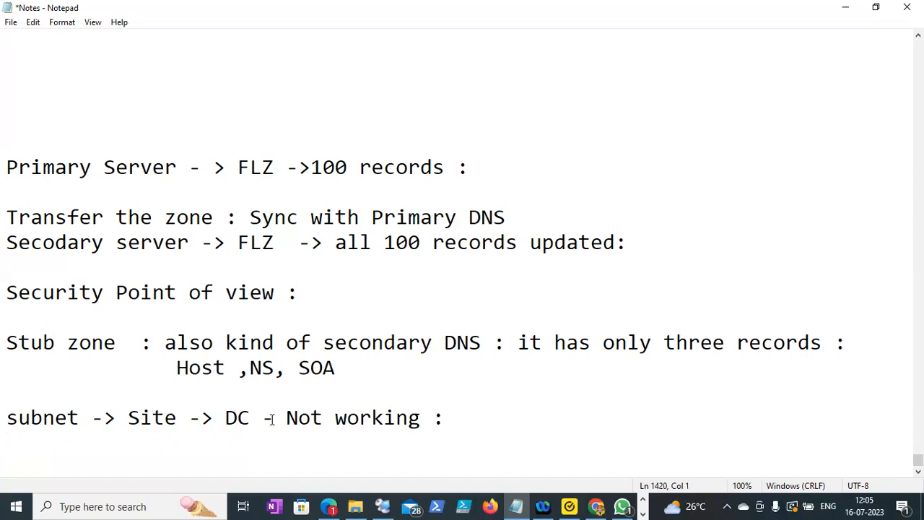
- Continue the "Not working :" line with ": SRV record will help point to find"
click(468, 415)
text(: SRV reco)
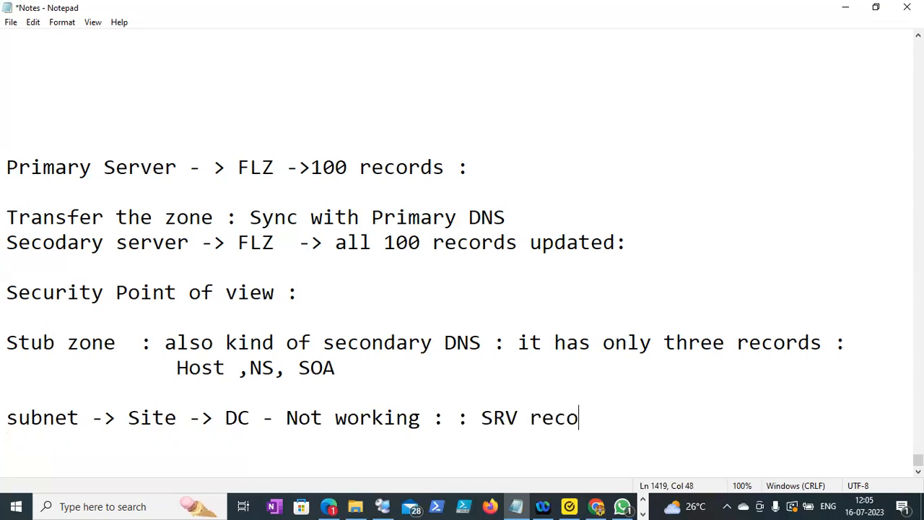
text(rd will )
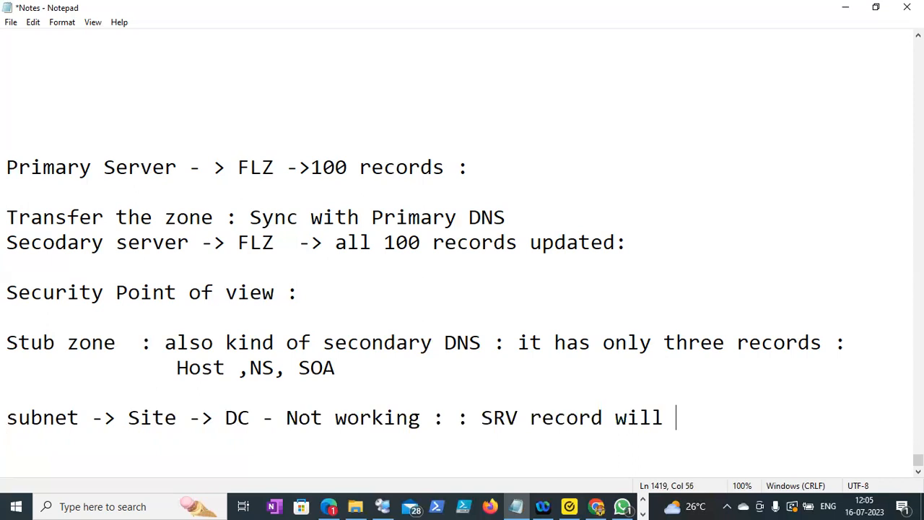
text(help pint)
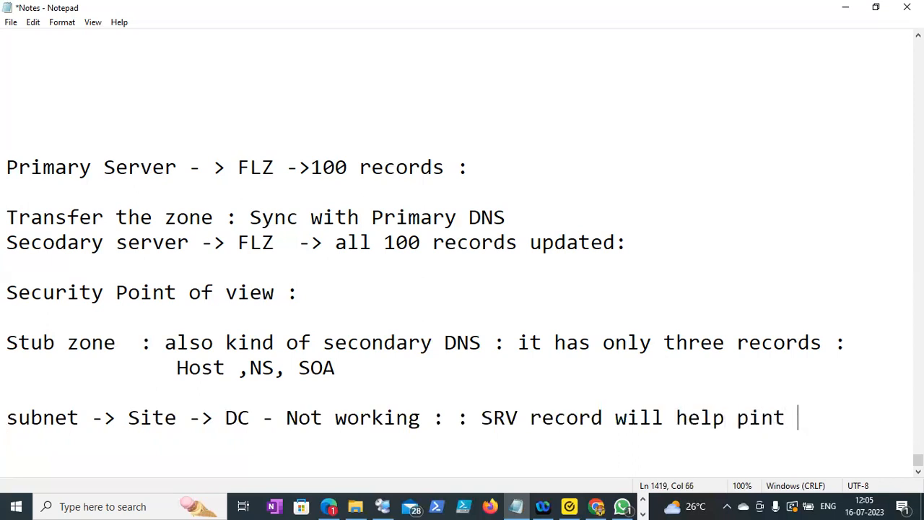
key(BackSpace)
key(BackSpace)
key(BackSpace)
key(BackSpace)
text(oint to find)
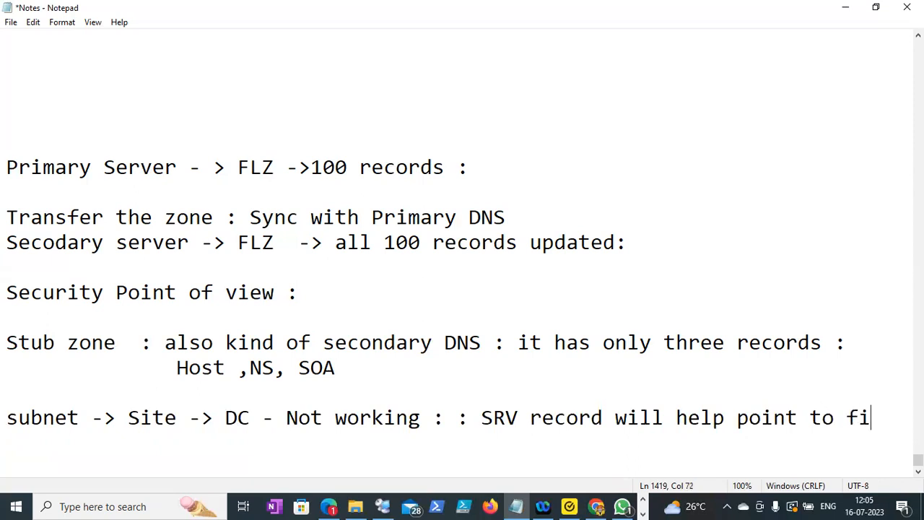
- Complete the SRV record sentence with "another DC -> either same site or diferent site"
text(no)
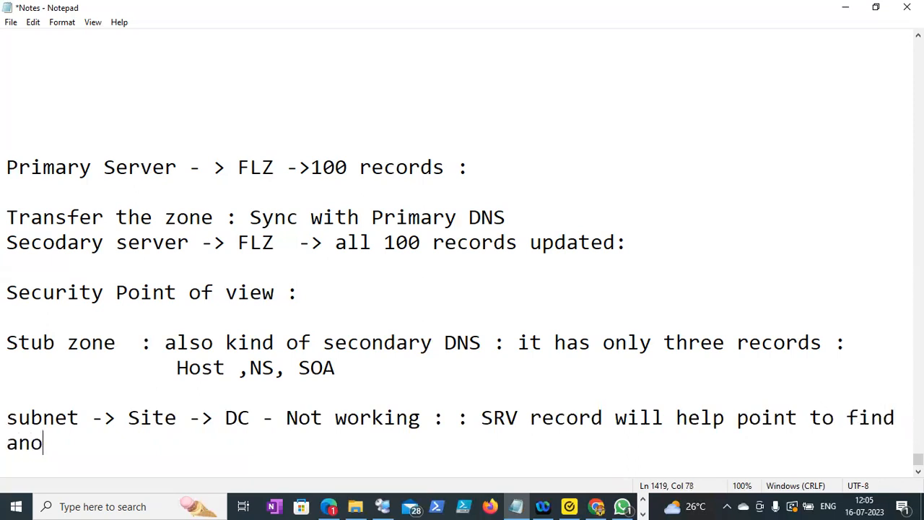
text(ther DC -> either same site of)
key(BackSpace)
key(BackSpace)
text(r s)
key(BackSpace)
key(BackSpace)
text(diferent site)
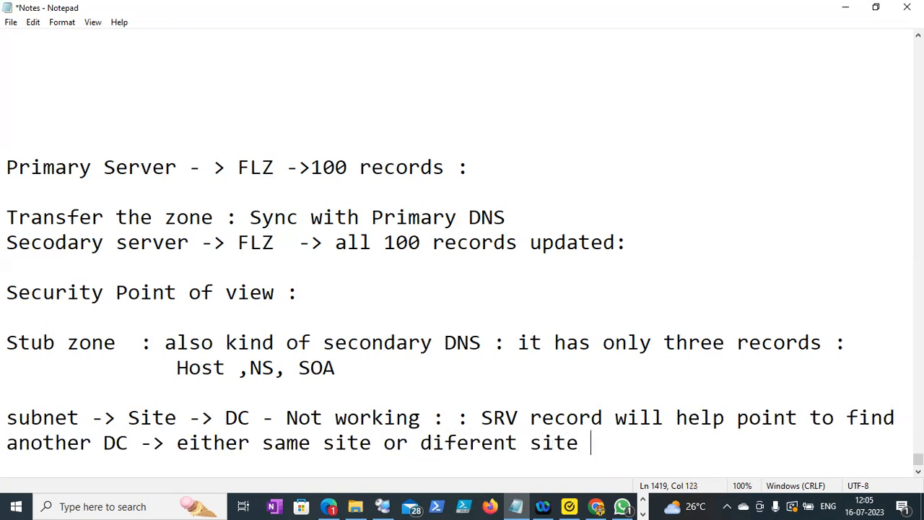
- Save the Notes file with the added SRV record explanation
click(11, 22)
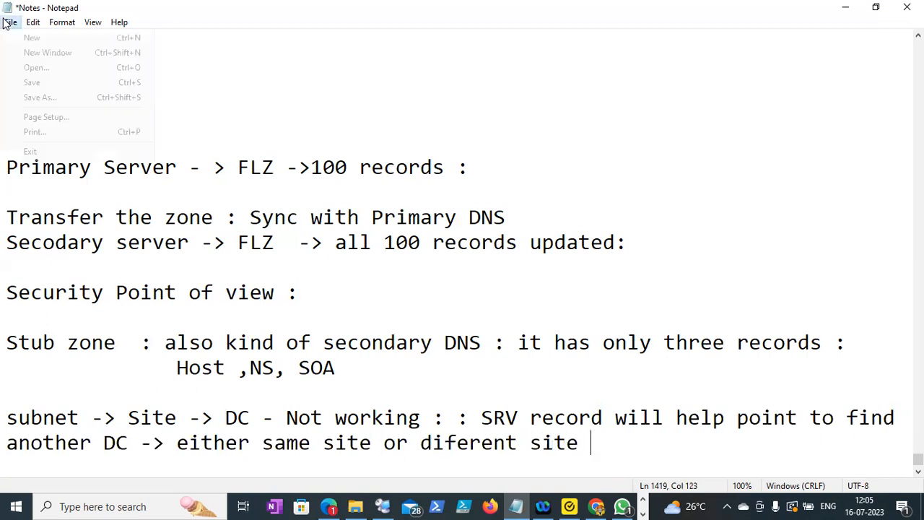
click(39, 84)
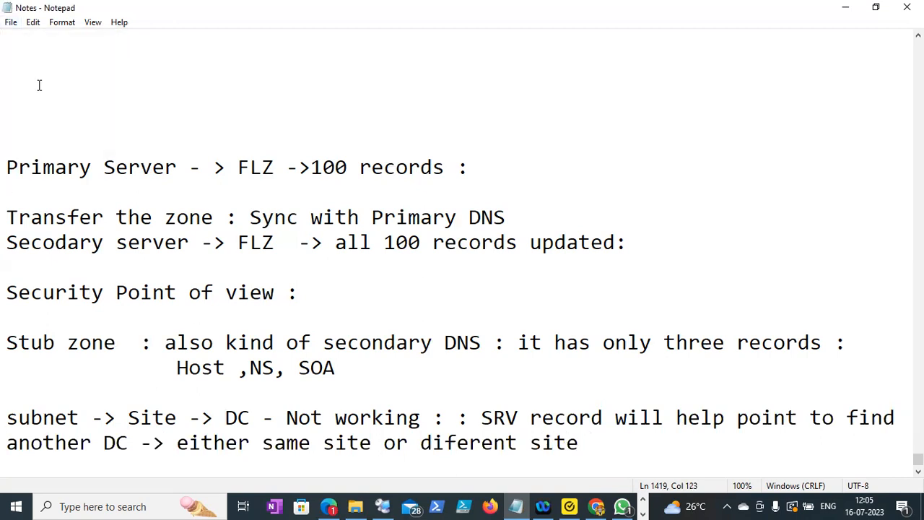
click(72, 12)
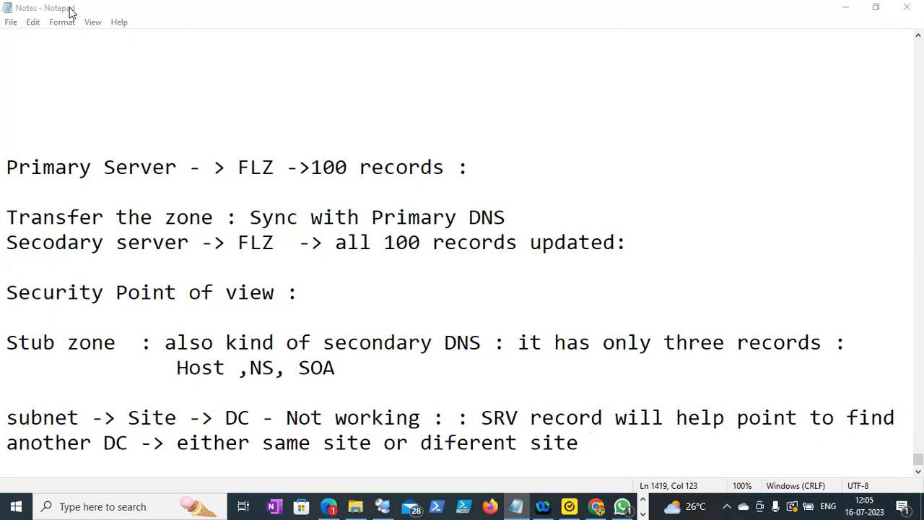
click(11, 22)
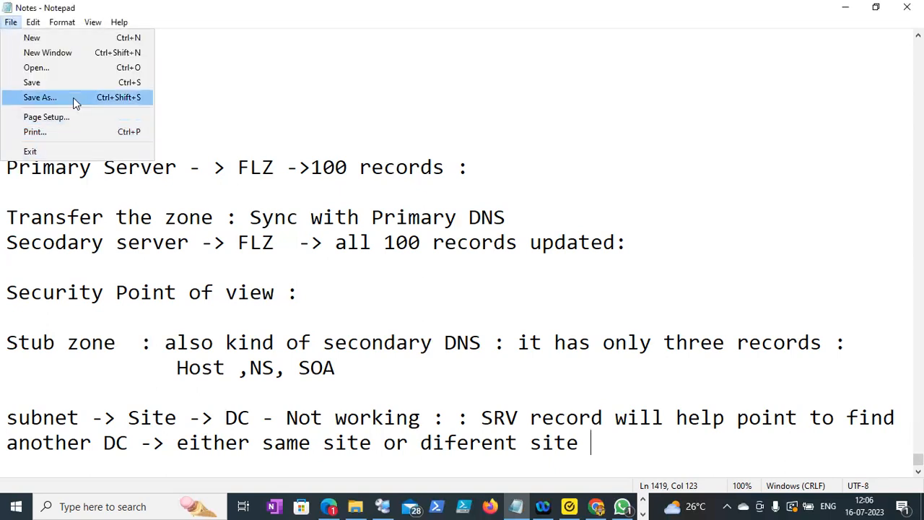
click(71, 85)
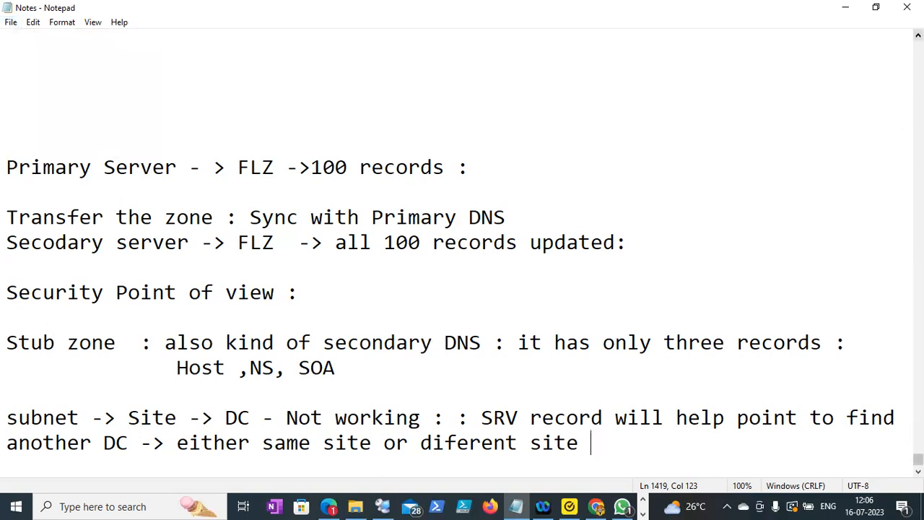
- Highlight the seven record types from NS to SRV, with their explanations, under the forward lookup zone entry
scroll(462, 253, up, 5)
scroll(462, 253, up, 2)
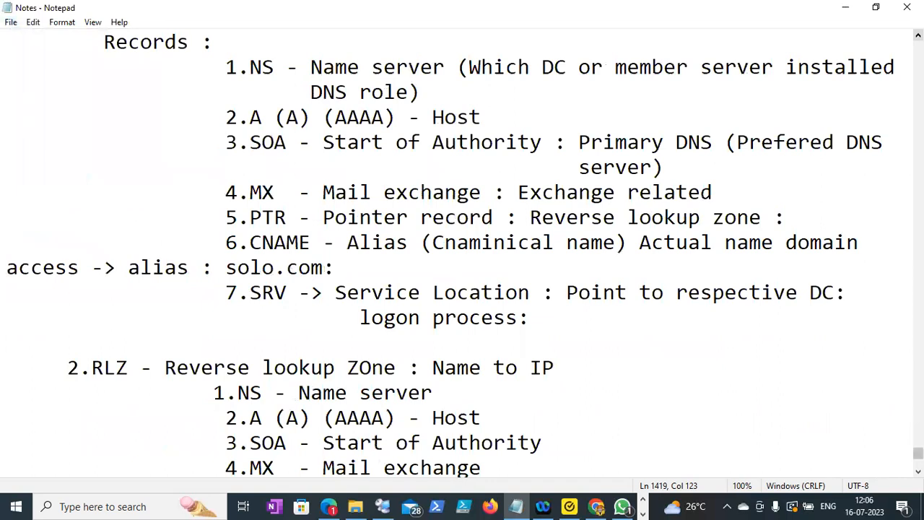
scroll(462, 253, up, 3)
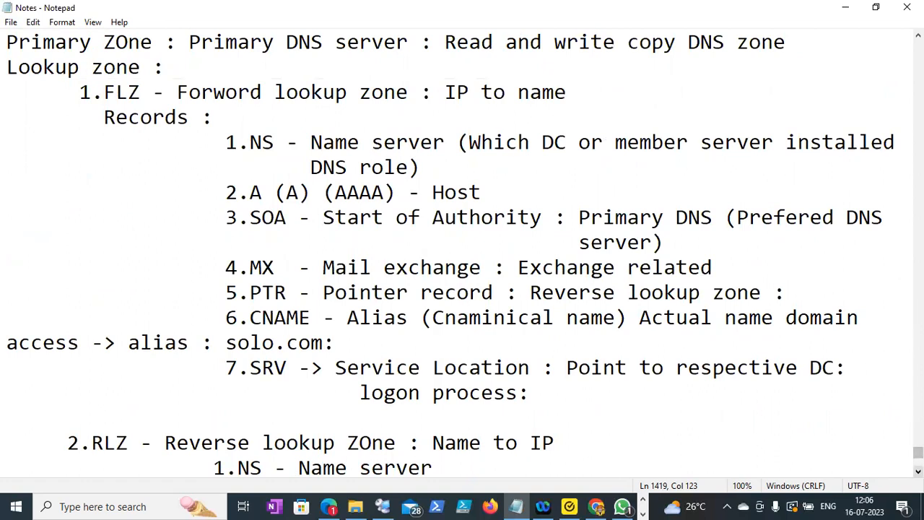
click(919, 471)
click(918, 471)
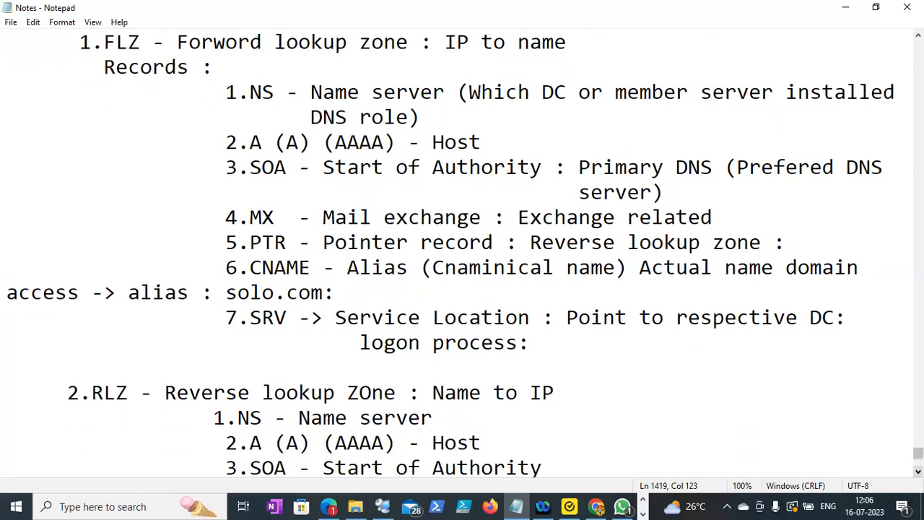
drag(532, 343, 228, 89)
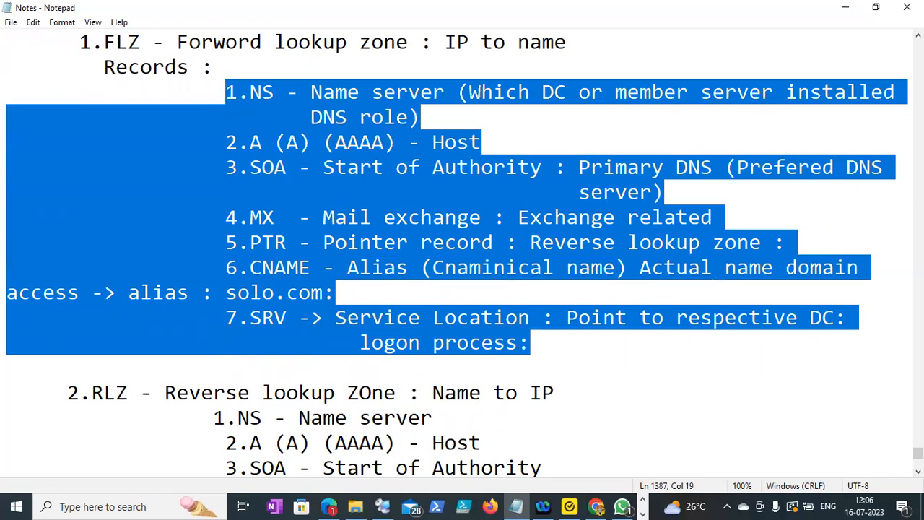
- Review the forward and reverse lookup zone record lists and the stub zone and SRV notes, clearing the highlight
scroll(918, 471, down, 3)
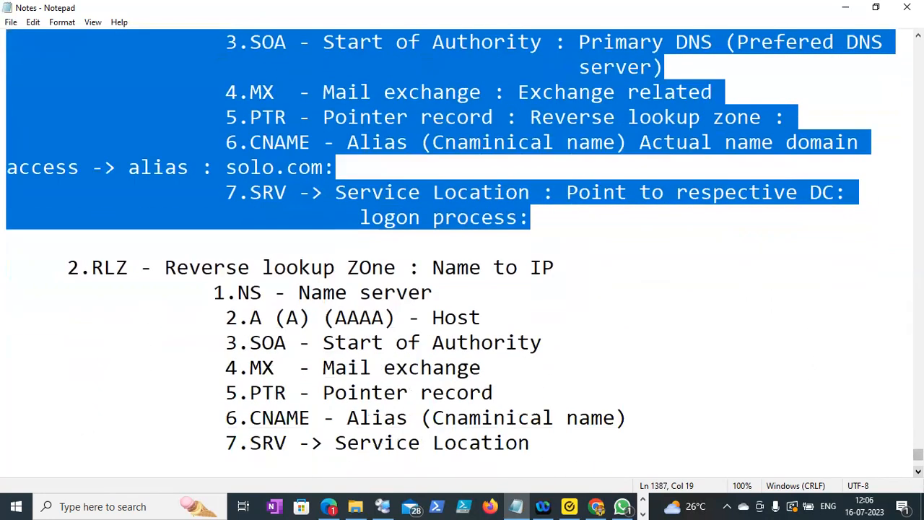
scroll(462, 253, down, 6)
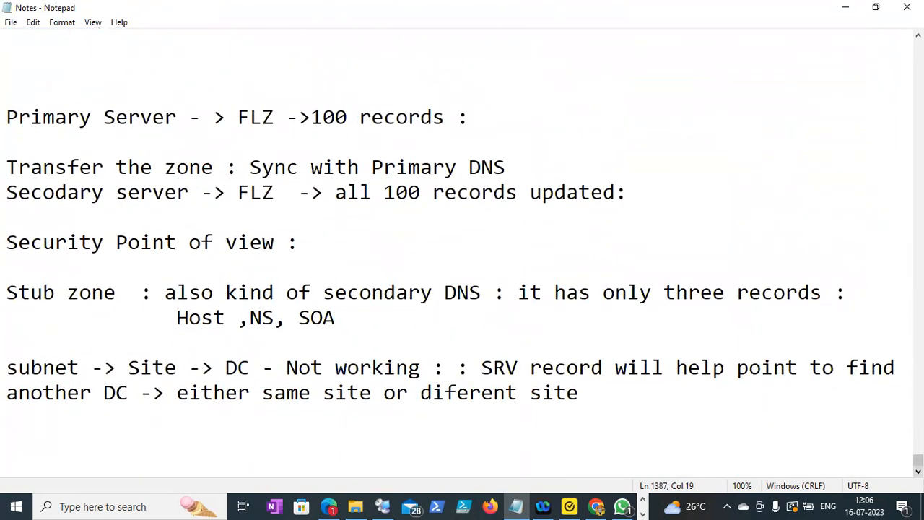
scroll(462, 252, up, 4)
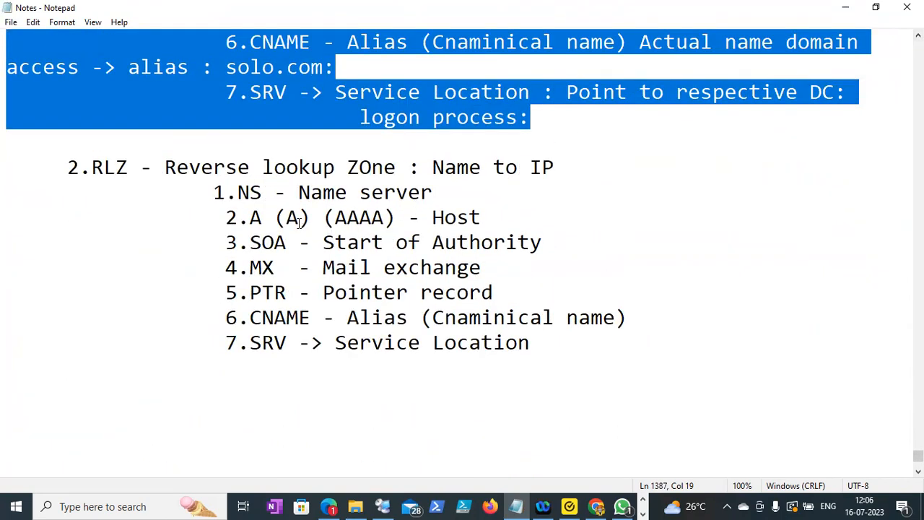
scroll(462, 252, up, 3)
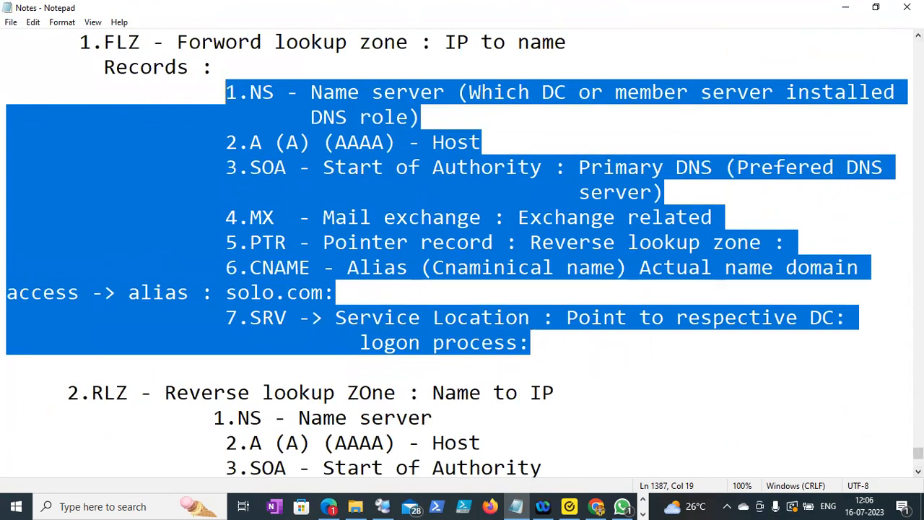
scroll(580, 384, down, 2)
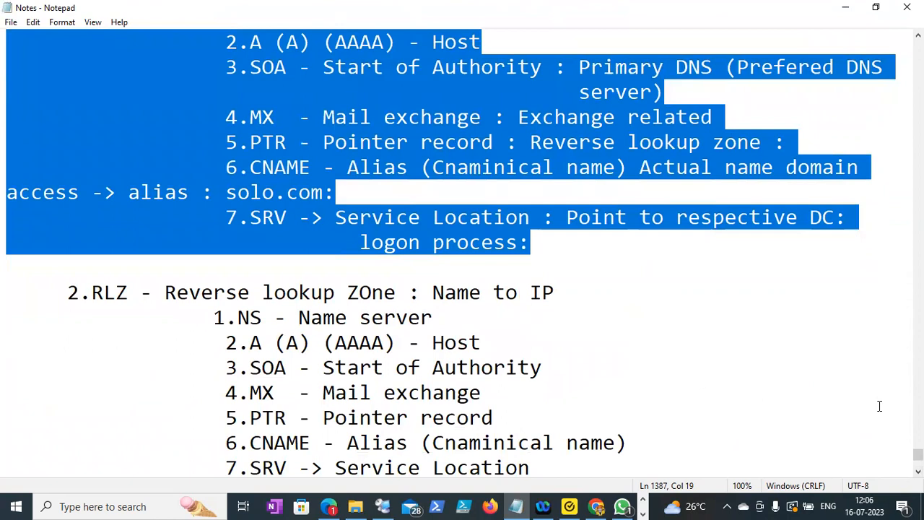
scroll(880, 406, down, 3)
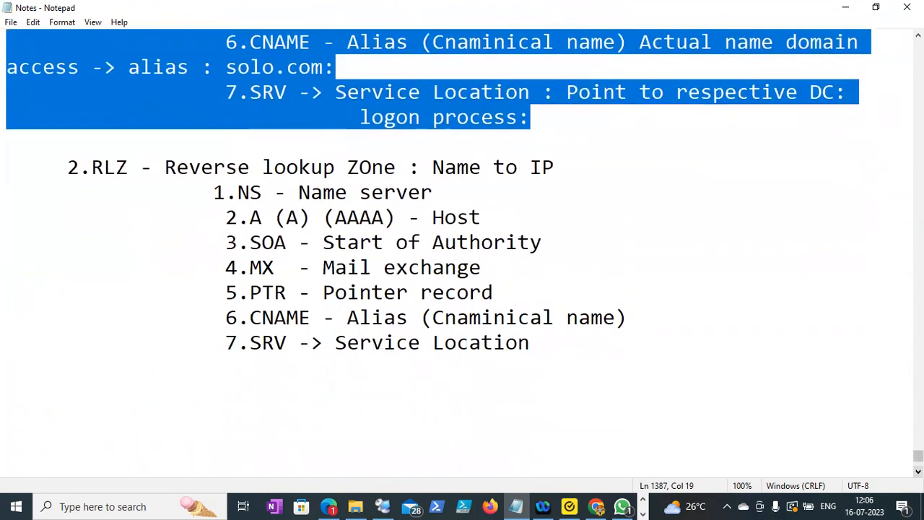
click(600, 374)
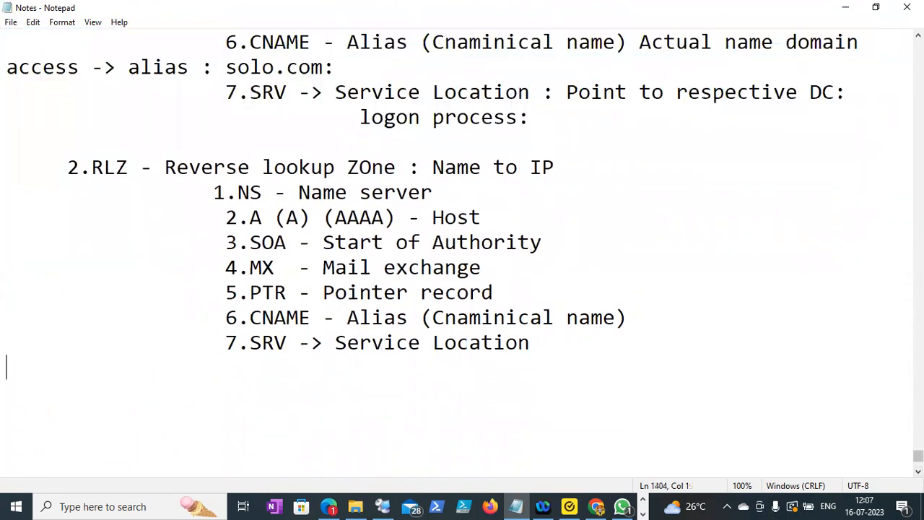
scroll(406, 324, up, 4)
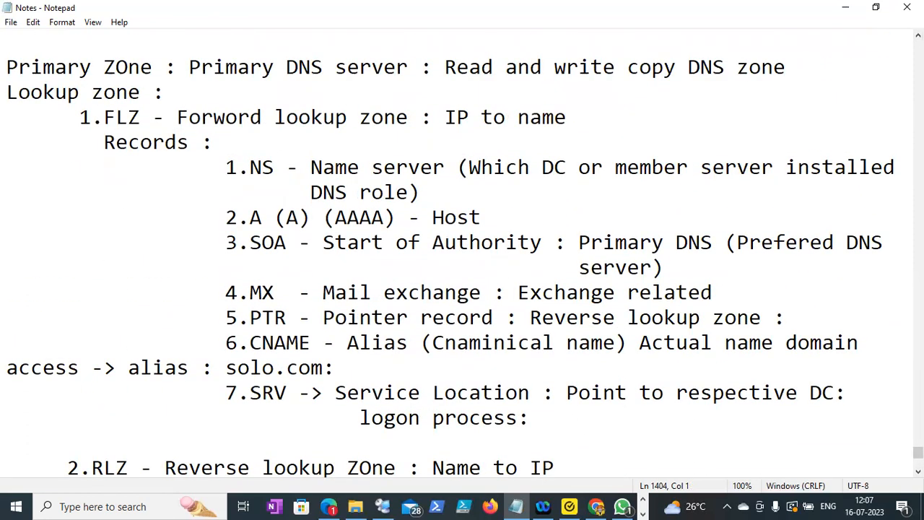
scroll(462, 256, down, 3)
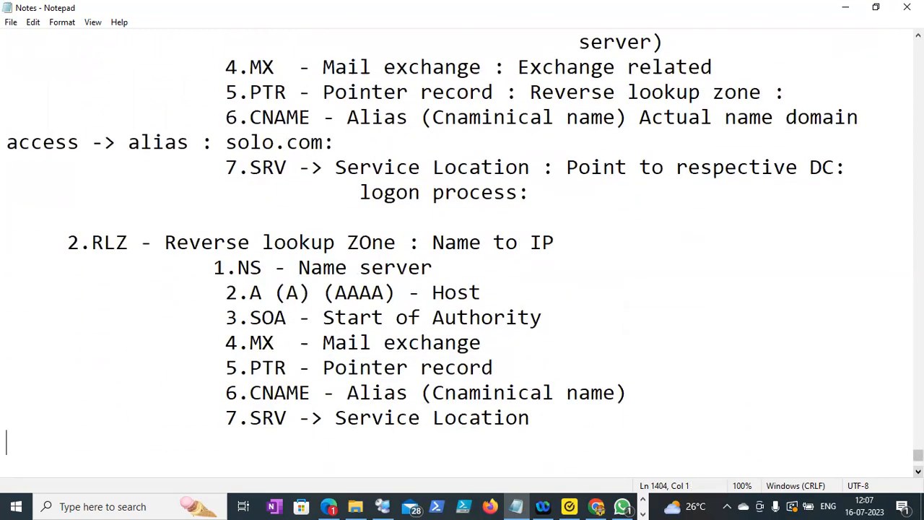
- Add a separator line of equals signs at the end of the notes, below the SRV record explanation
scroll(176, 450, down, 2)
click(369, 421)
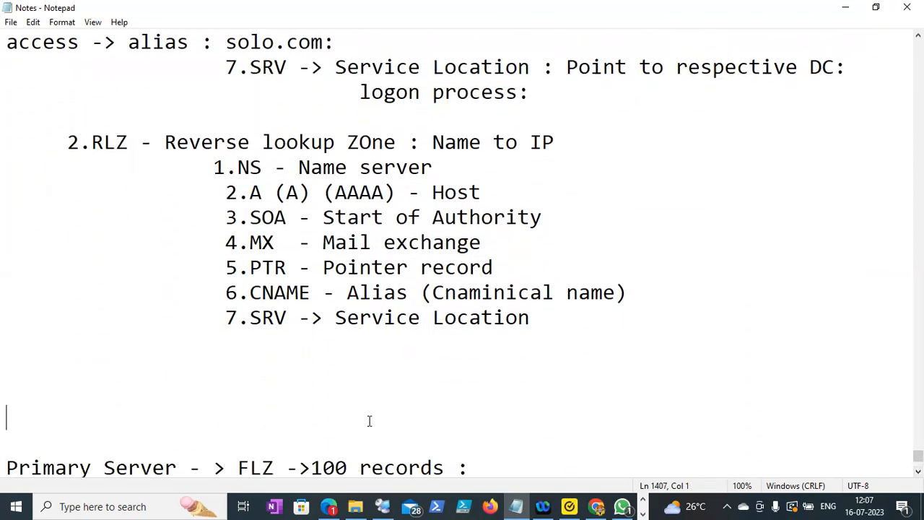
scroll(480, 423, down, 5)
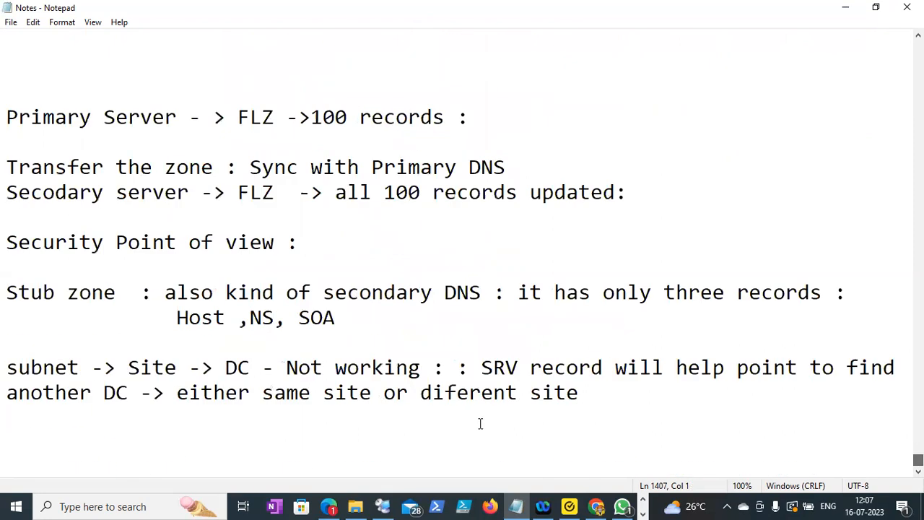
click(77, 439)
text(=====)
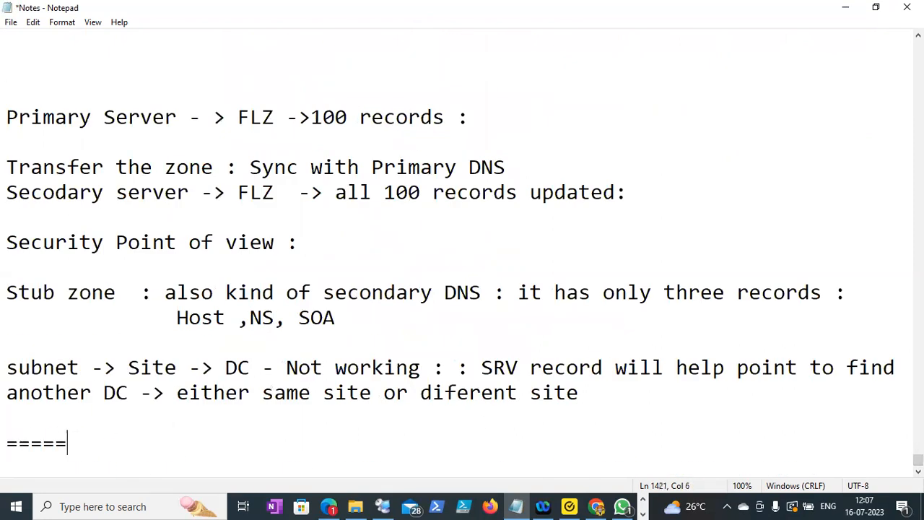
text(==============================================)
- Write the heading "Secondary DNS server :" below the separator and start a new line under it
key(Return)
text(Se)
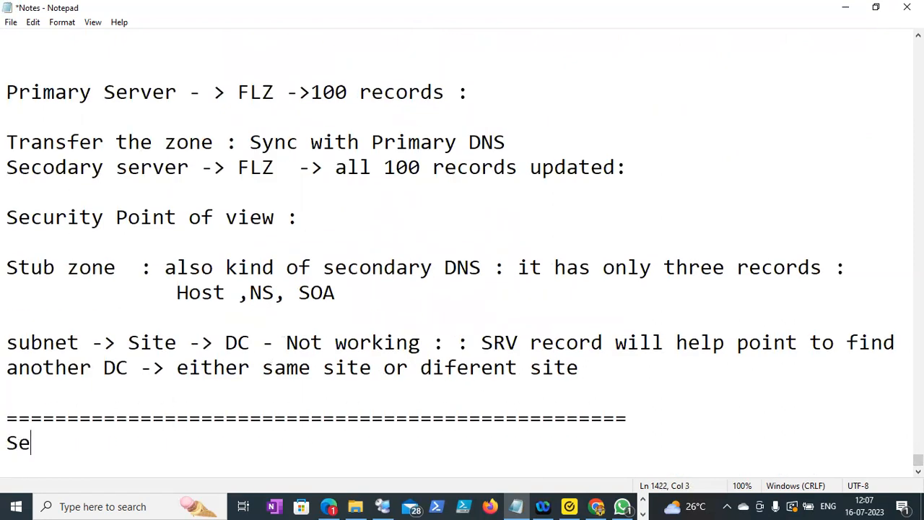
text(condary D)
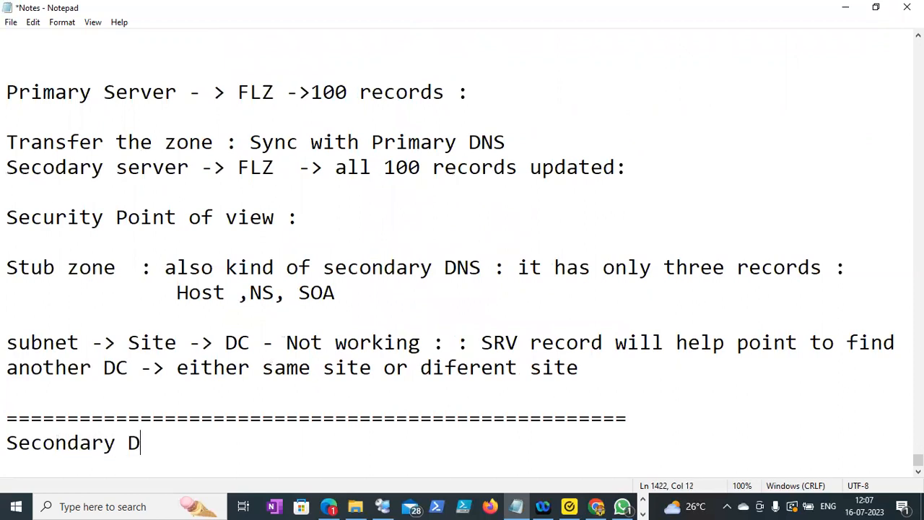
text(NS)
key(BackSpace)
text(S server :)
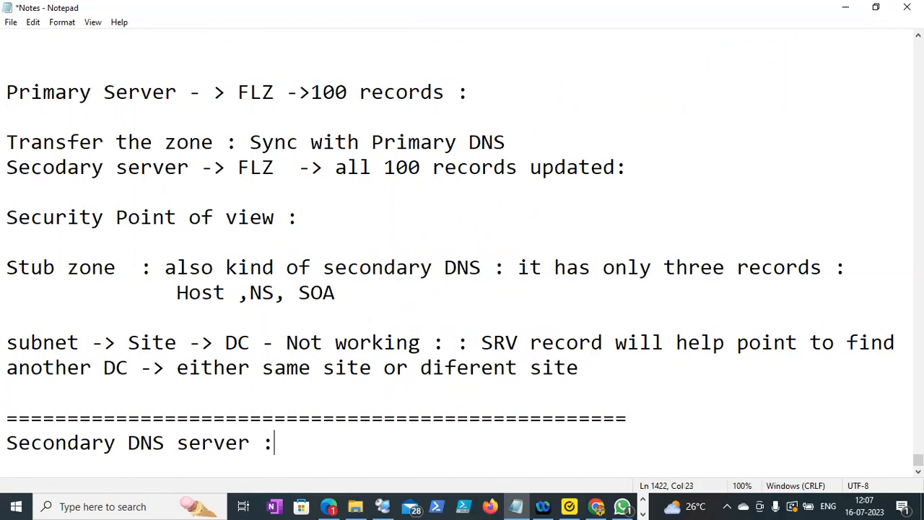
key(Return)
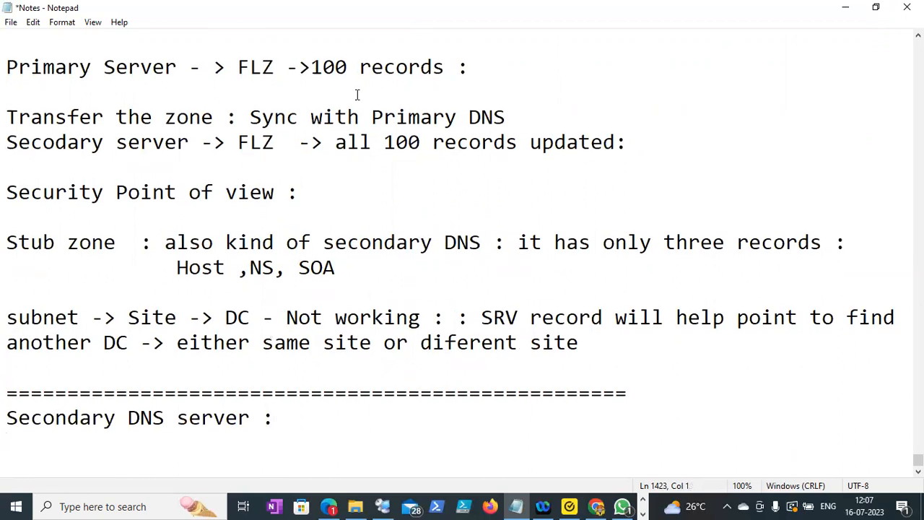
click(311, 421)
- Switch to the DC1 session in Remote Desktop Connection Manager and review the records of the neel.edu forward lookup zone
click(383, 507)
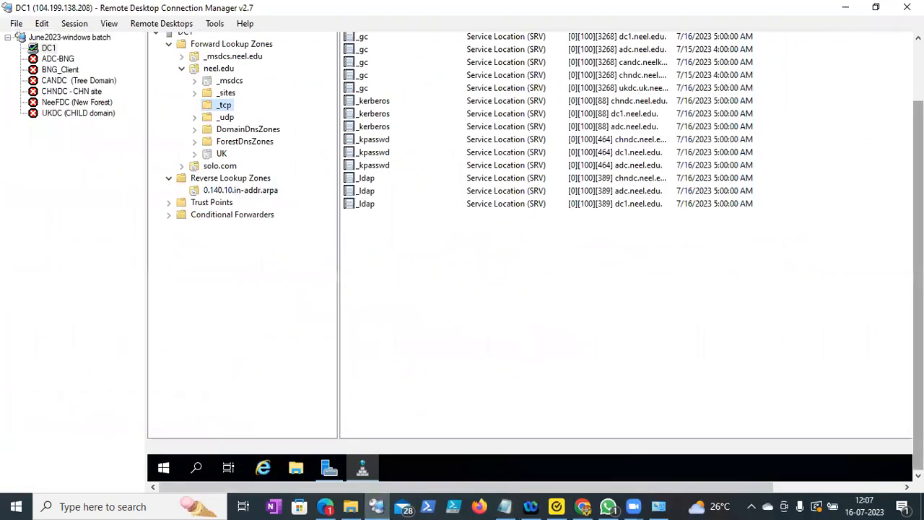
drag(919, 252, 919, 180)
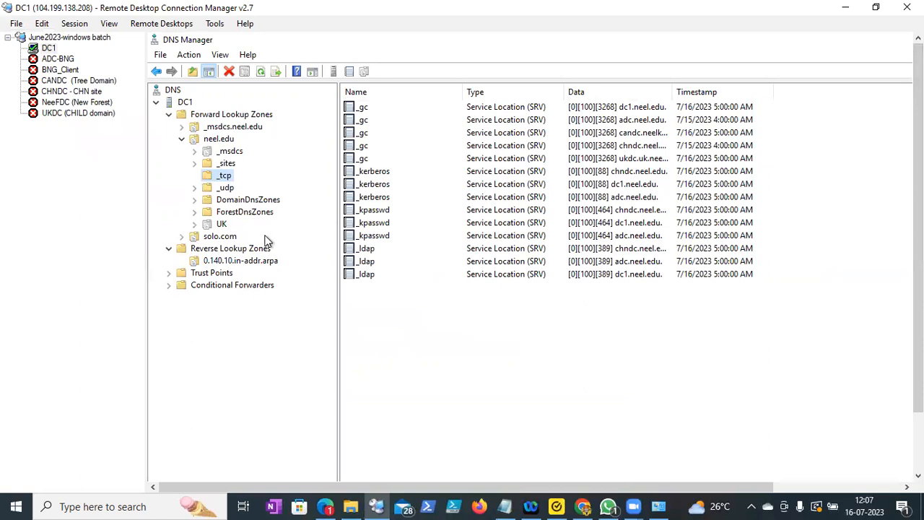
click(220, 140)
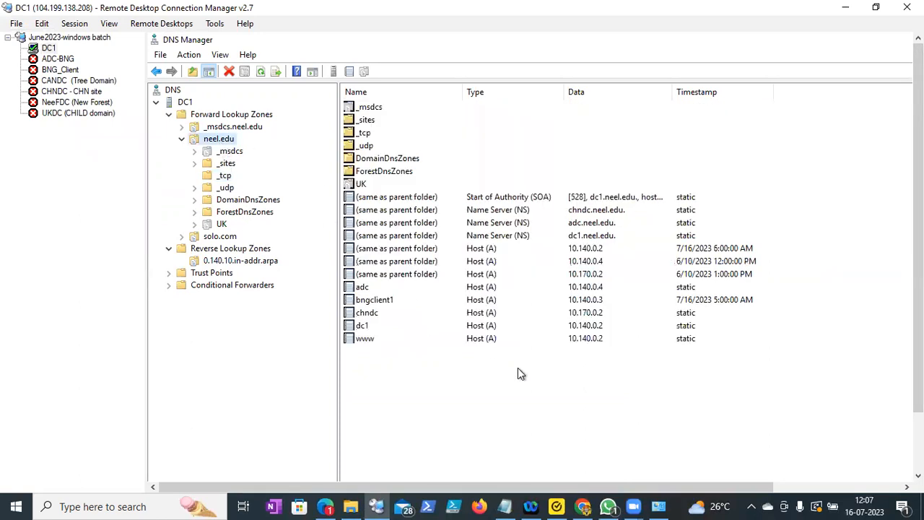
drag(919, 314, 918, 352)
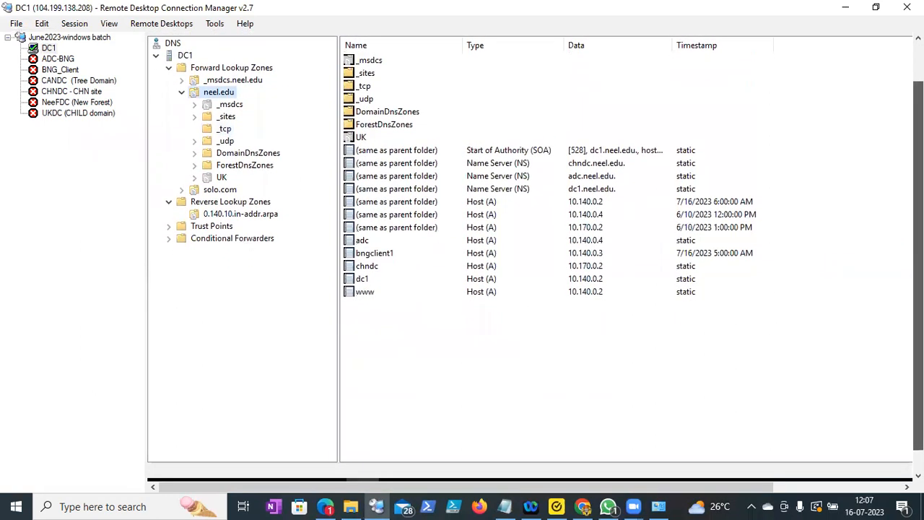
drag(919, 353, 919, 314)
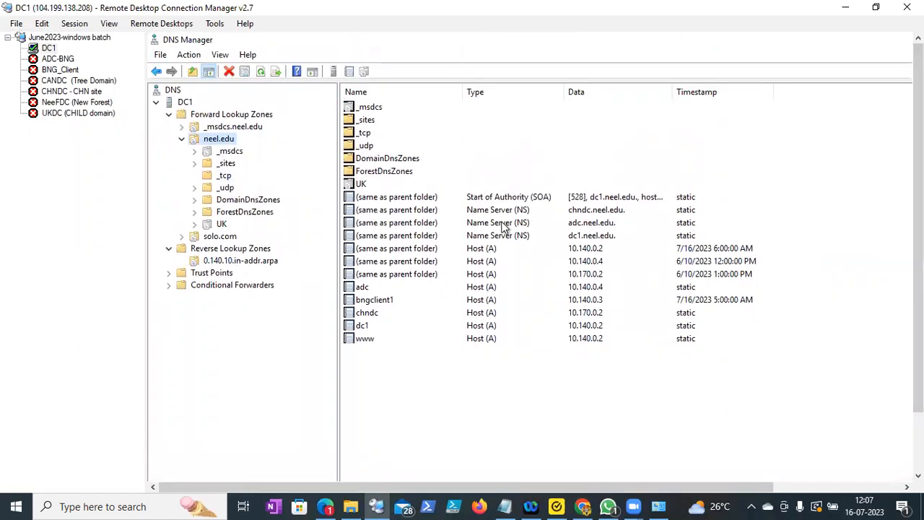
drag(918, 160, 919, 220)
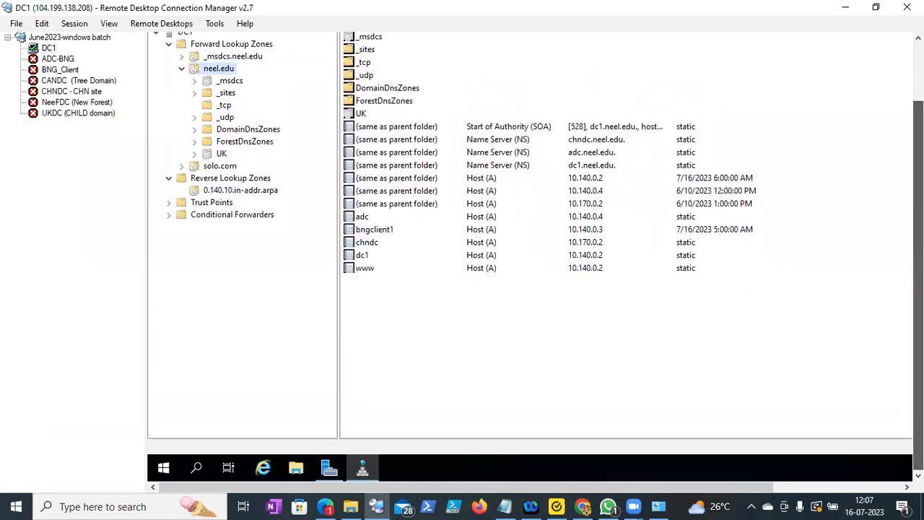
- Return to the Notes file and list "1. Member srevr" and "2. Only install DNS role" under the secondary DNS server heading
click(505, 506)
key(Return)
text(1)
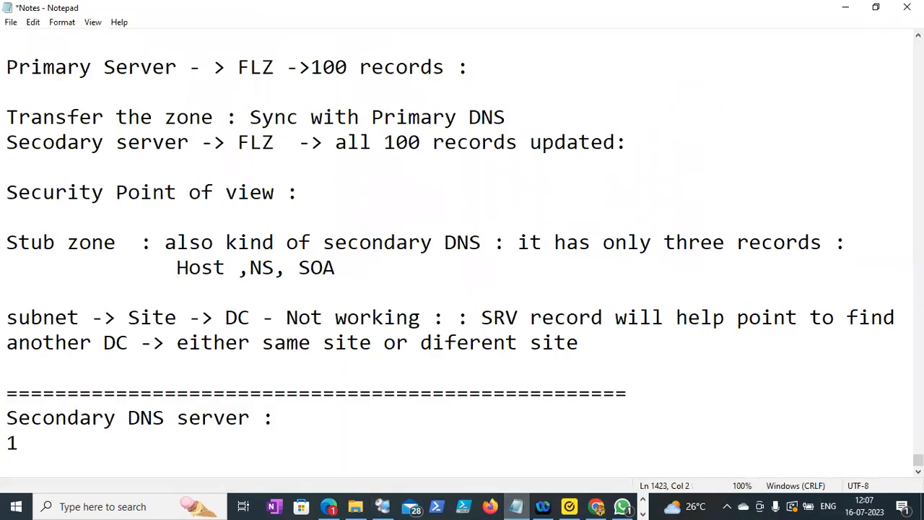
text(. Membe)
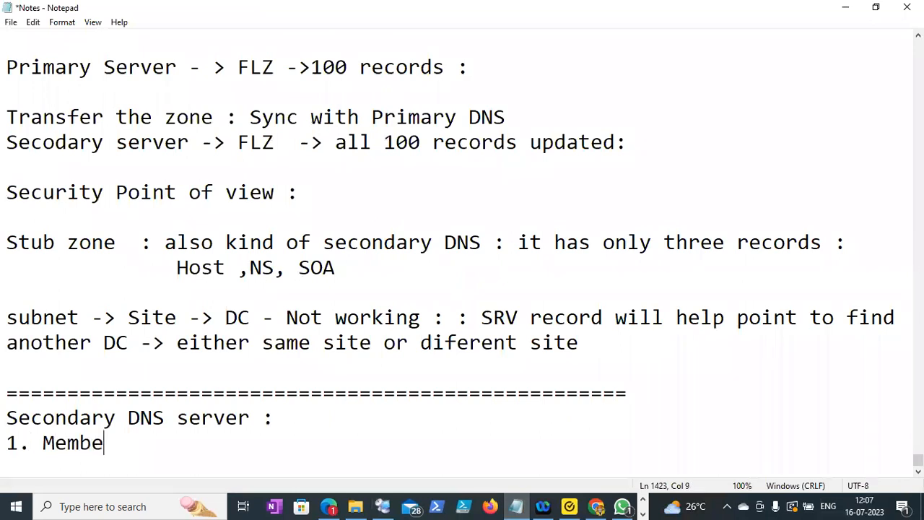
text(r srevr)
key(Return)
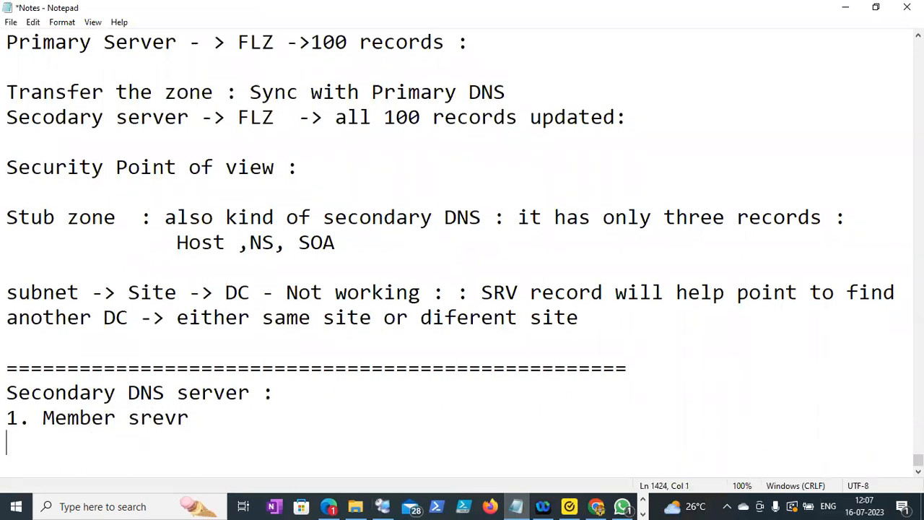
text(2. Only install )
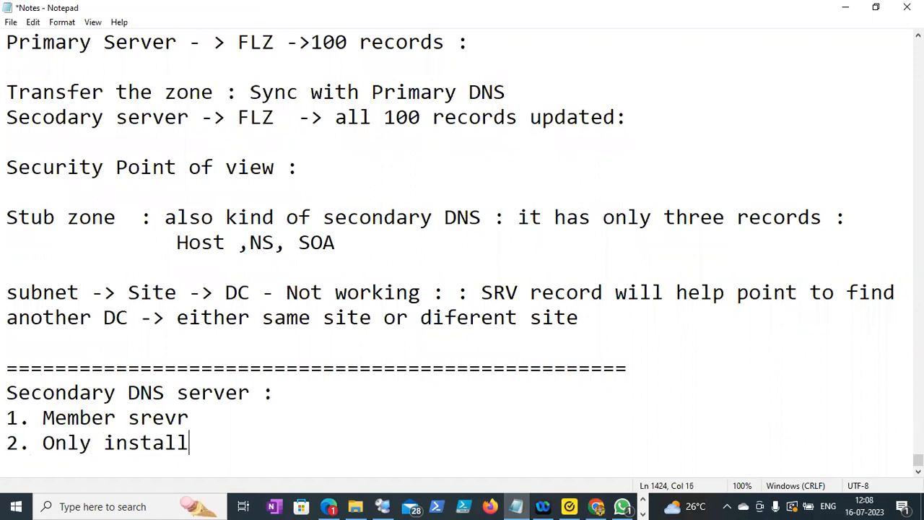
text(DNS role)
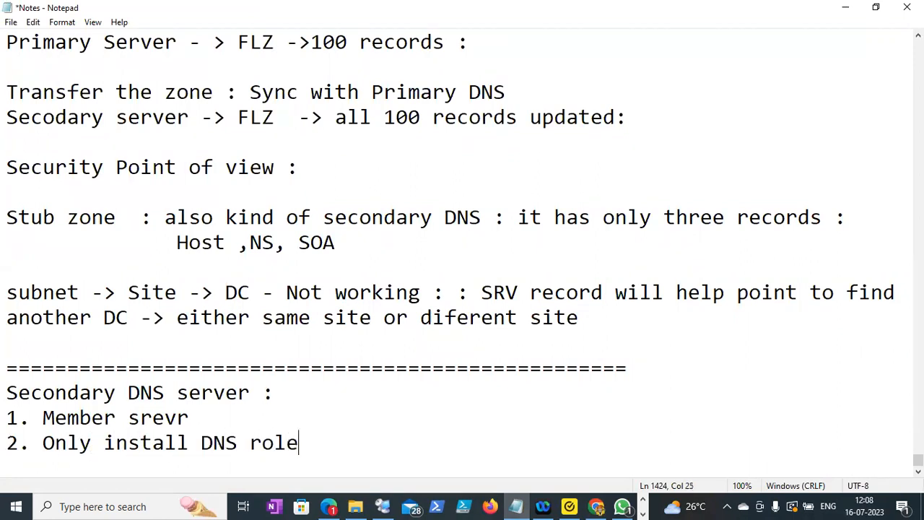
- Add the third point "3. Create zone (Primary zone)" to the secondary DNS server list
key(Return)
text(3. Create )
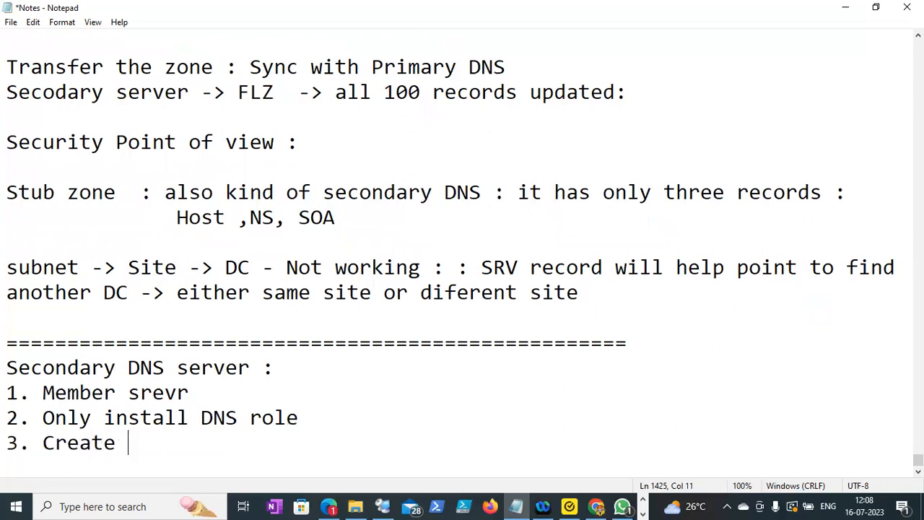
text(zone (Primary zone))
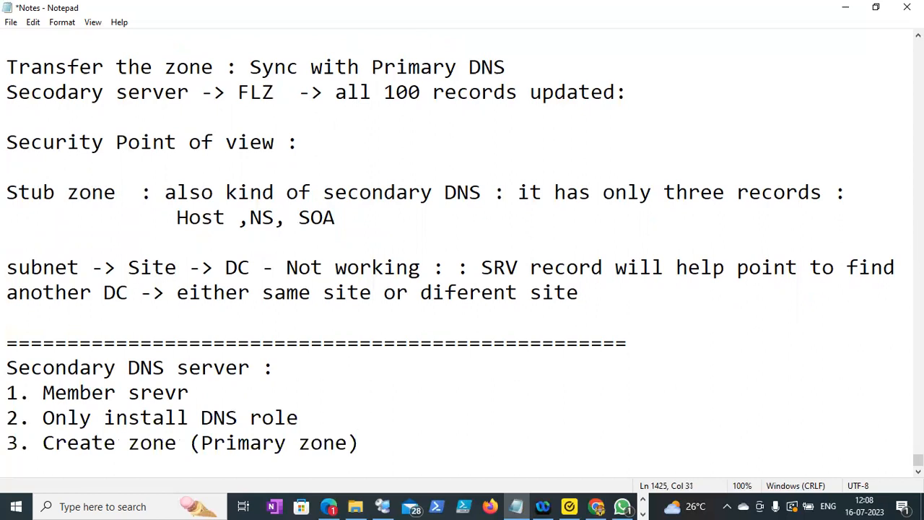
- Change the zone type in the third point's parentheses to "Secondary Zone" and start a new line below
text( \\)
key(BackSpace)
key(BackSpace)
key(BackSpace)
key(BackSpace)
key(BackSpace)
key(BackSpace)
key(BackSpace)
key(BackSpace)
key(BackSpace)
key(BackSpace)
key(BackSpace)
key(BackSpace)
key(BackSpace)
key(BackSpace)
key(BackSpace)
key(BackSpace)
key(BackSpace)
key(BackSpace)
text(Secondary)
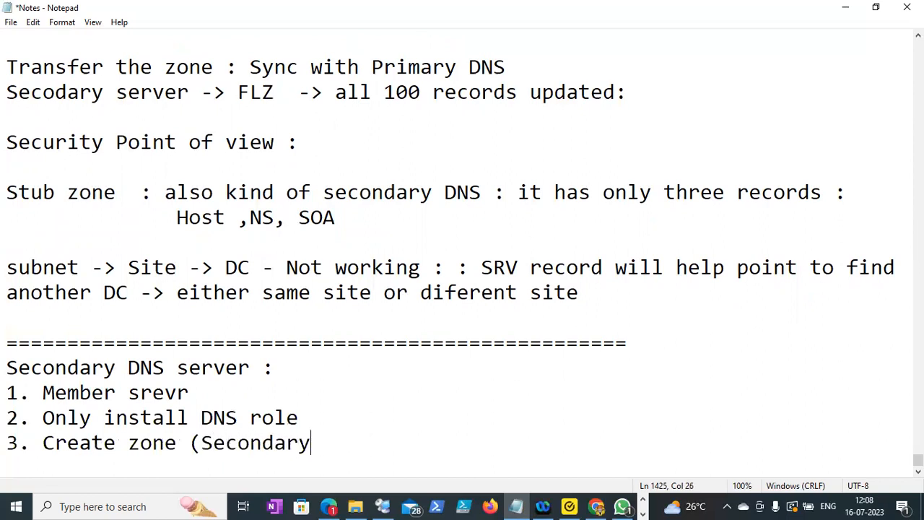
text( Zone))
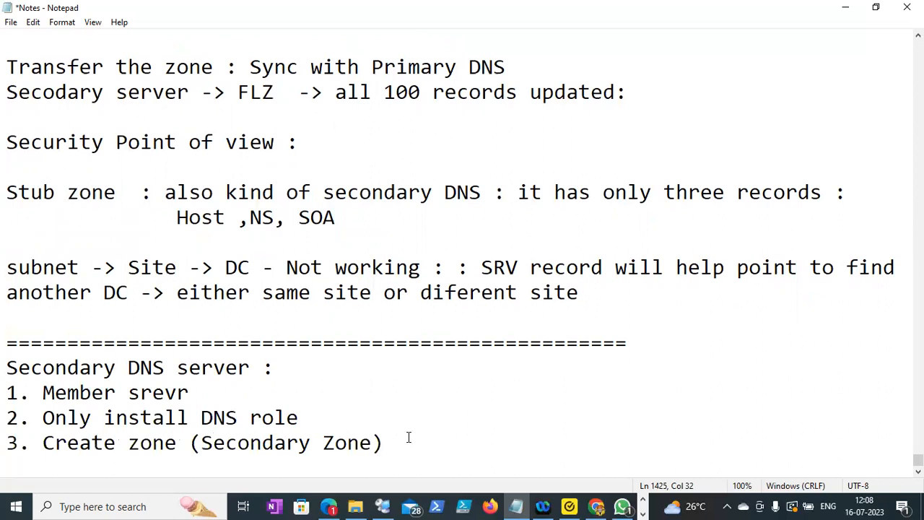
key(Return)
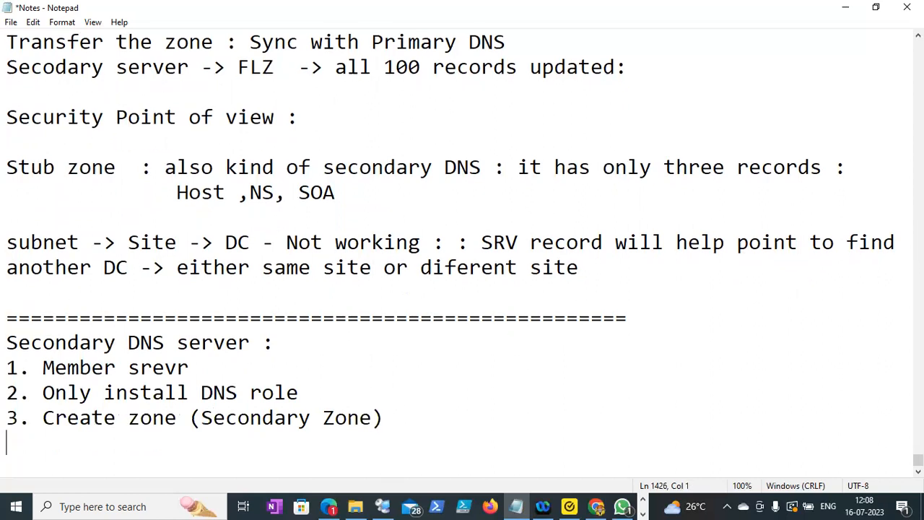
- Start an indented line under the third point reading "Cant see any"
key(BackSpace)
key(BackSpace)
key(BackSpace)
key(BackSpace)
key(BackSpace)
key(BackSpace)
text(Any records)
key(BackSpace)
key(BackSpace)
key(BackSpace)
key(BackSpace)
key(BackSpace)
key(BackSpace)
key(BackSpace)
key(BackSpace)
key(BackSpace)
key(BackSpace)
key(BackSpace)
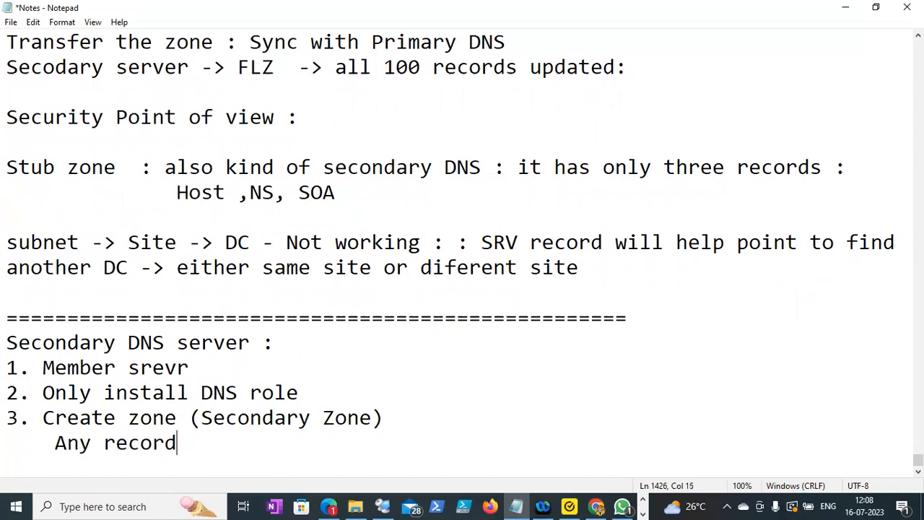
text(Cant)
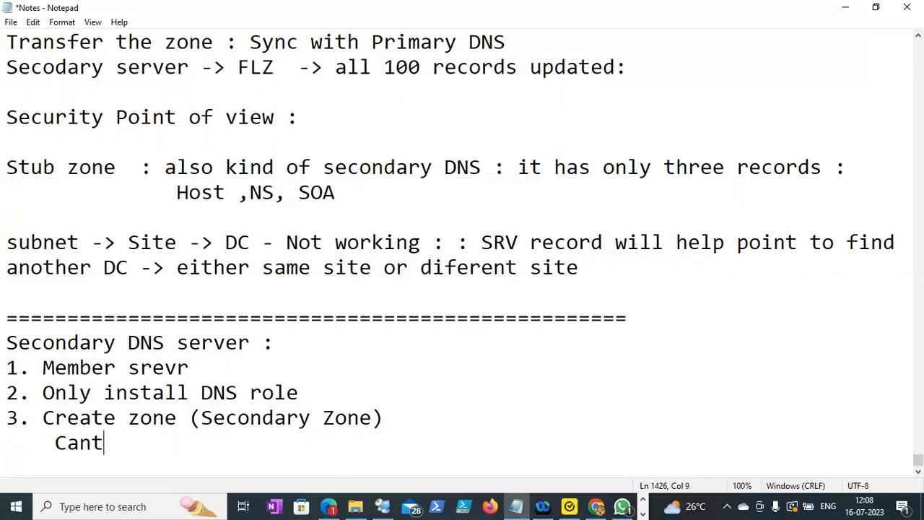
text( see any)
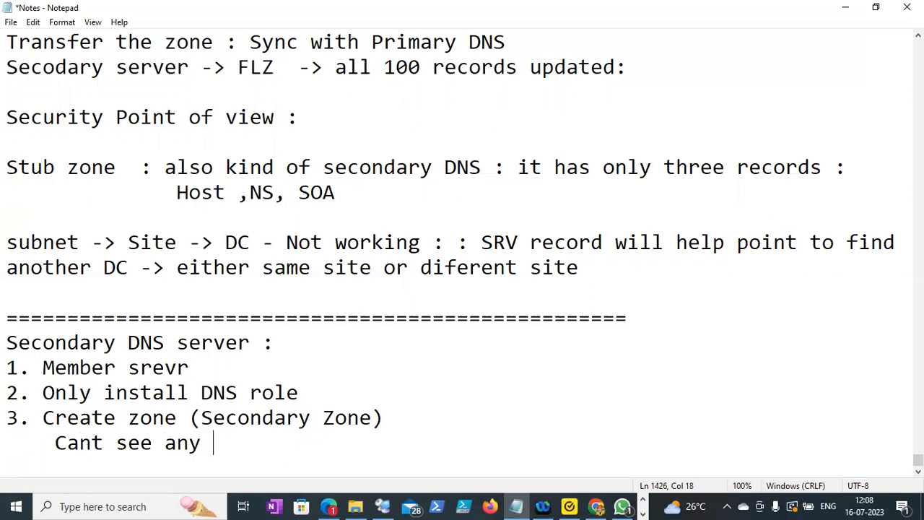
- Highlight the "Secondary DNS server :" heading and the start of "Secondary Zone" in the third point
drag(278, 345, 7, 352)
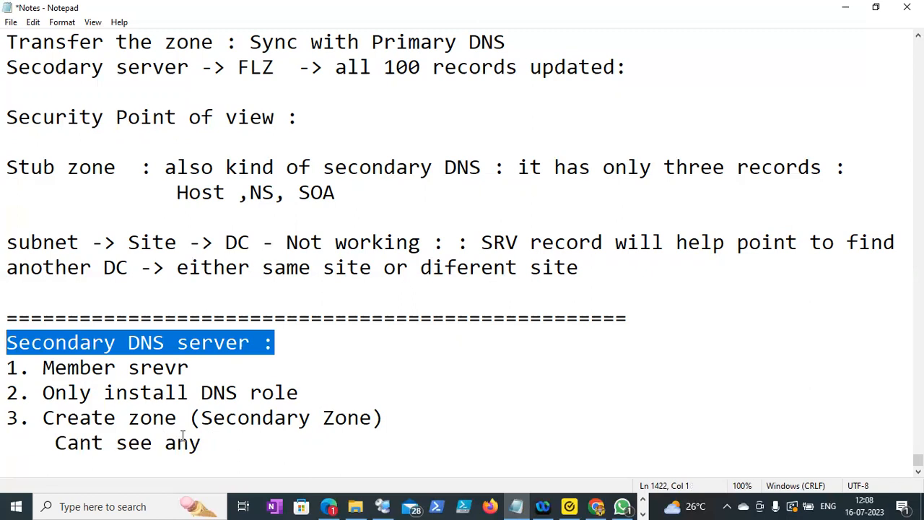
click(203, 419)
drag(202, 419, 228, 419)
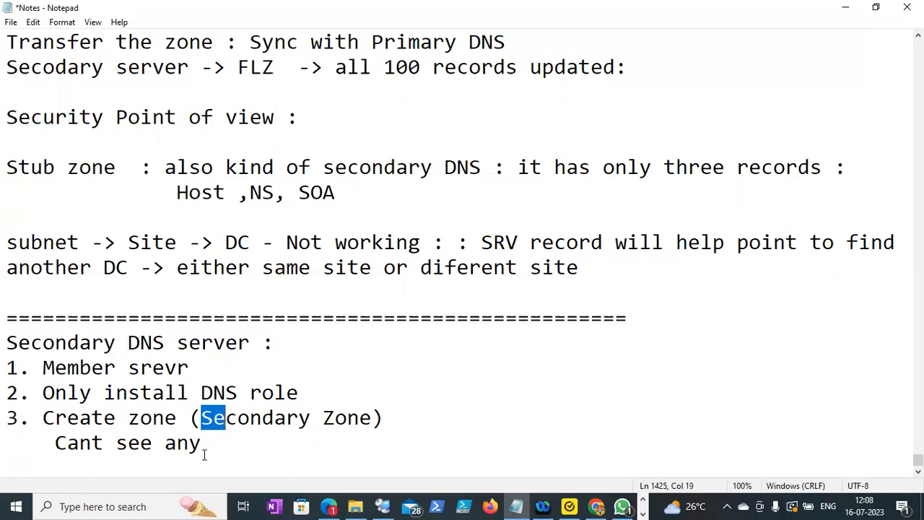
- Replace the indented "Cant see any" text with "FLZ" and add "RLZ" on the line below
click(56, 443)
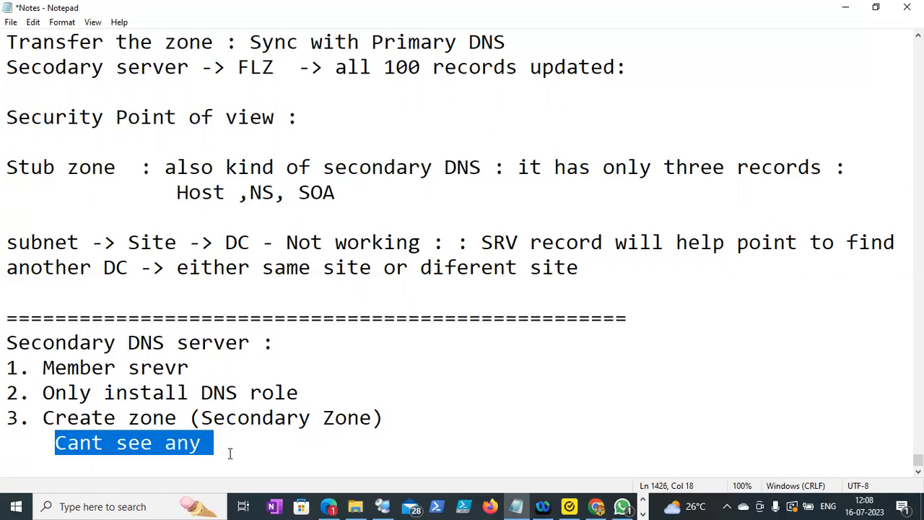
text(F)
key(BackSpace)
text(FLZ)
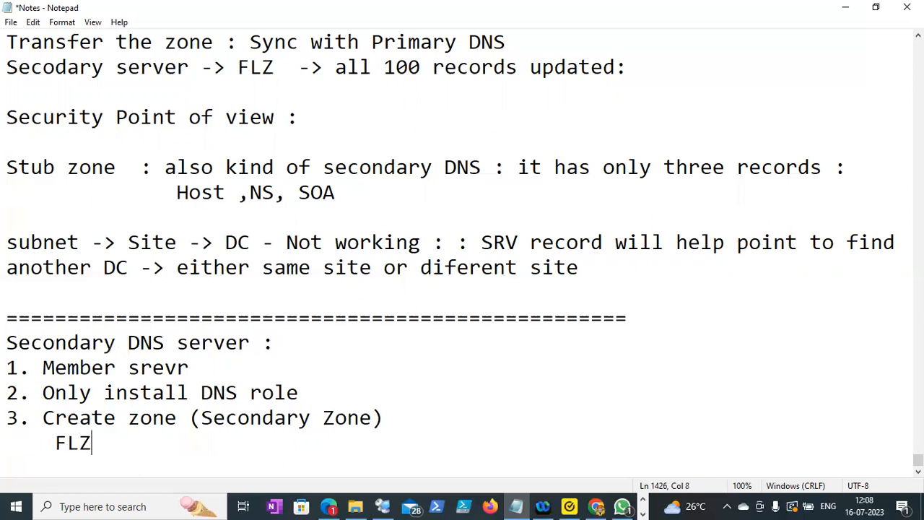
key(Return)
text(R)
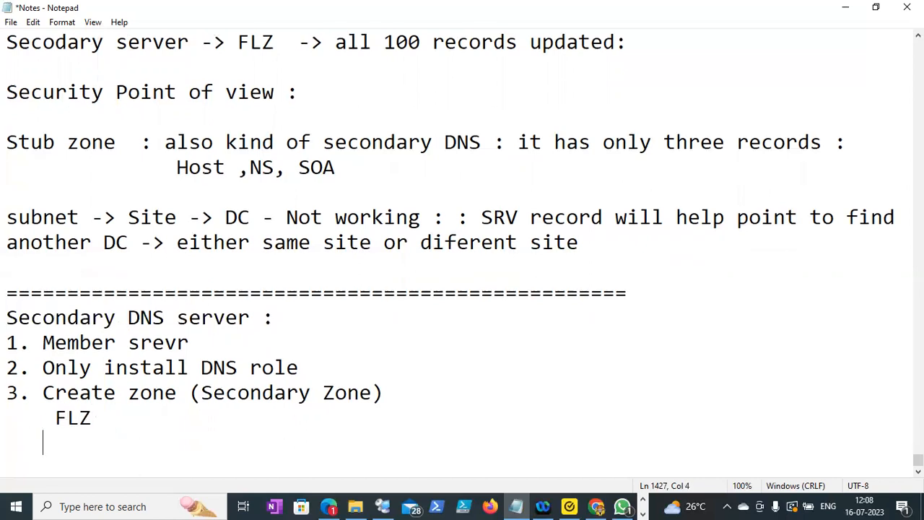
text(LZ)
- Append "-> Any of the records" to the new FLZ line, followed by a blank line, and highlight "FLZ"
click(101, 413)
text(-> Any )
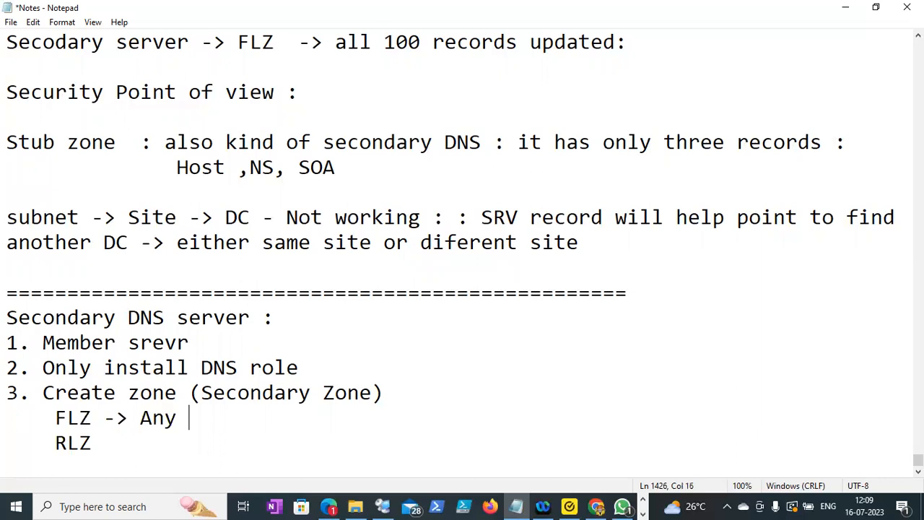
text(of the recors)
key(BackSpace)
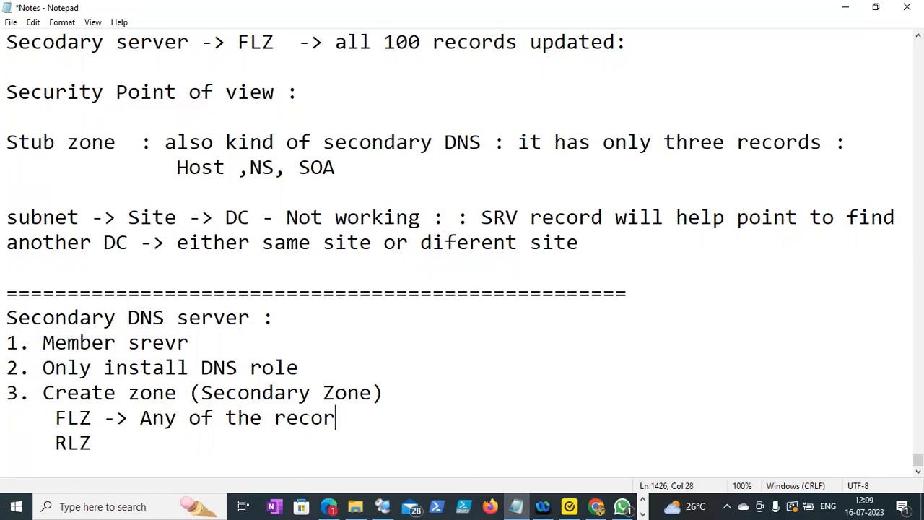
text(ds)
key(Return)
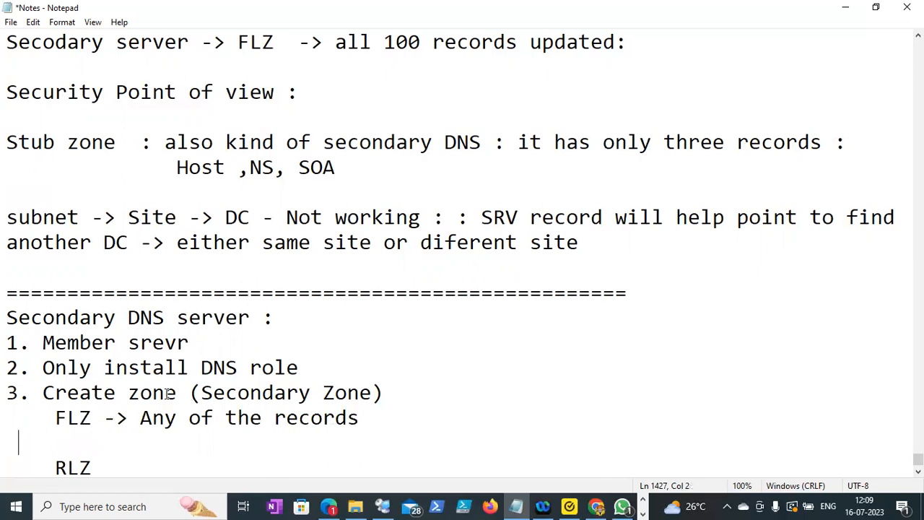
drag(55, 418, 92, 422)
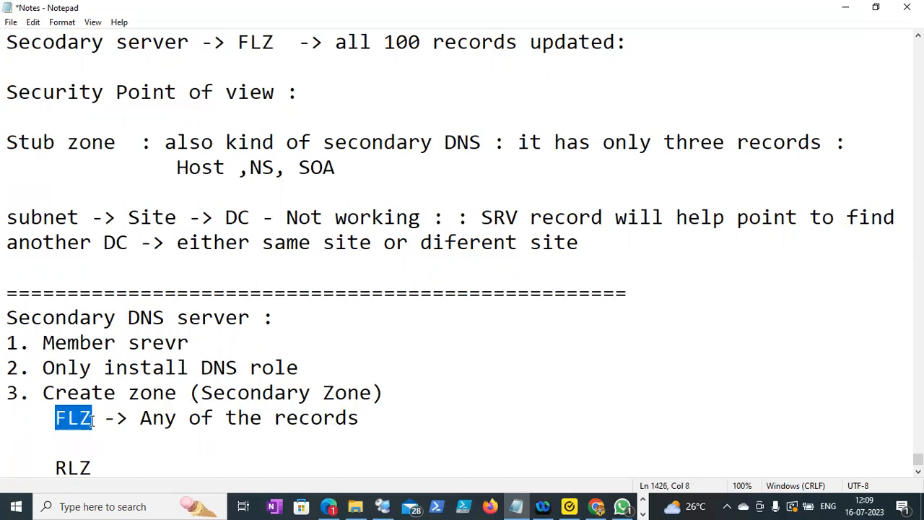
- Append "-> Any of the records" to the RLZ line under the third point
key(Down)
key(Down)
key(Down)
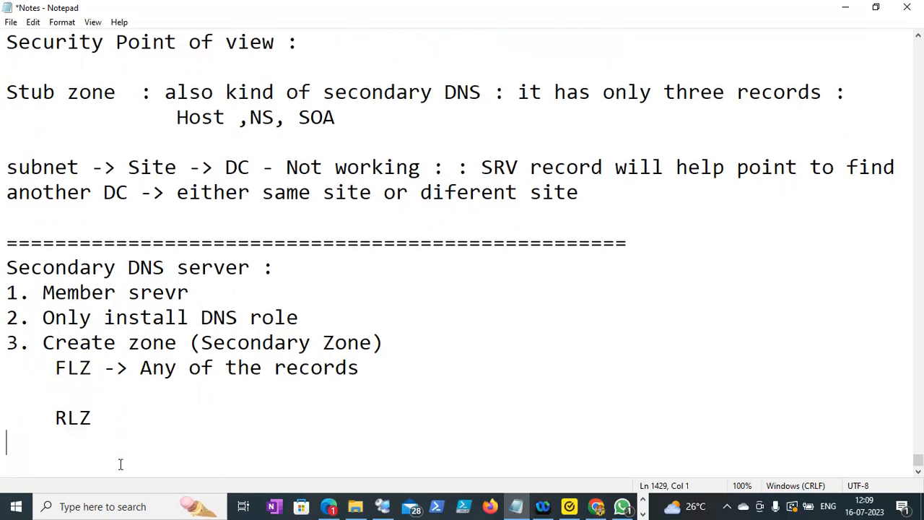
click(106, 419)
text(-> Any )
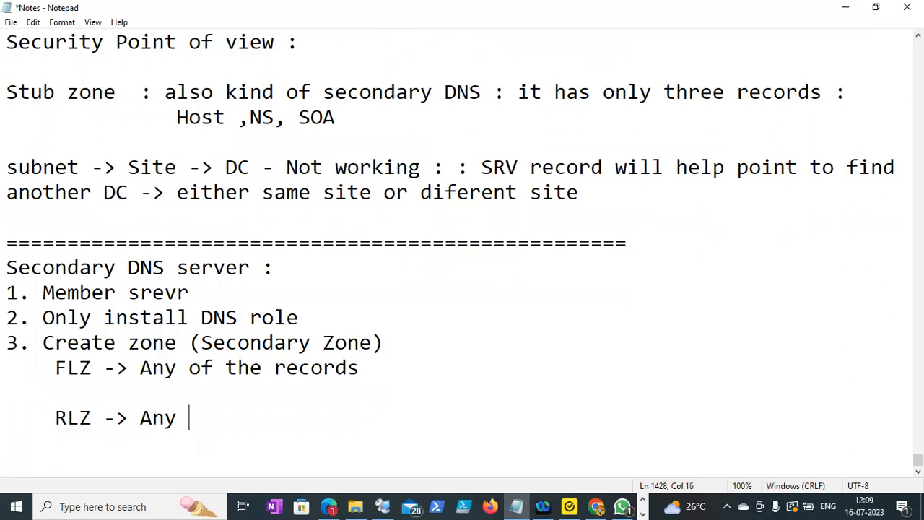
text(of the records)
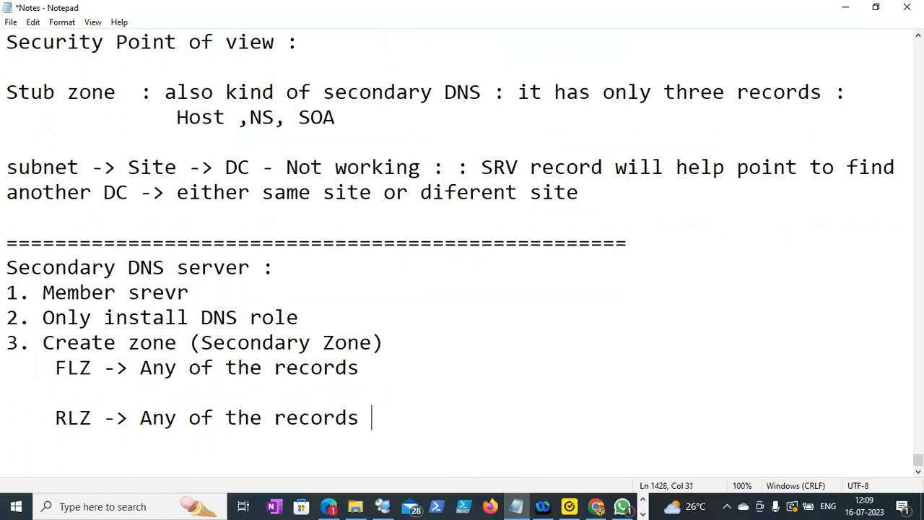
- Start a new line below the RLZ line reading "5.Primary DNS server ->"
key(Return)
text(5.Pro)
text(m)
key(BackSpace)
key(BackSpace)
text(im)
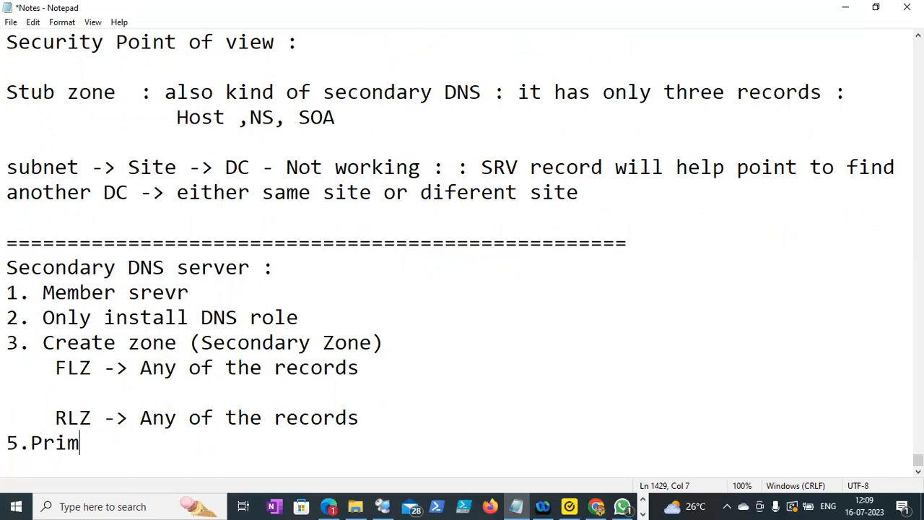
text(ary DNS s e)
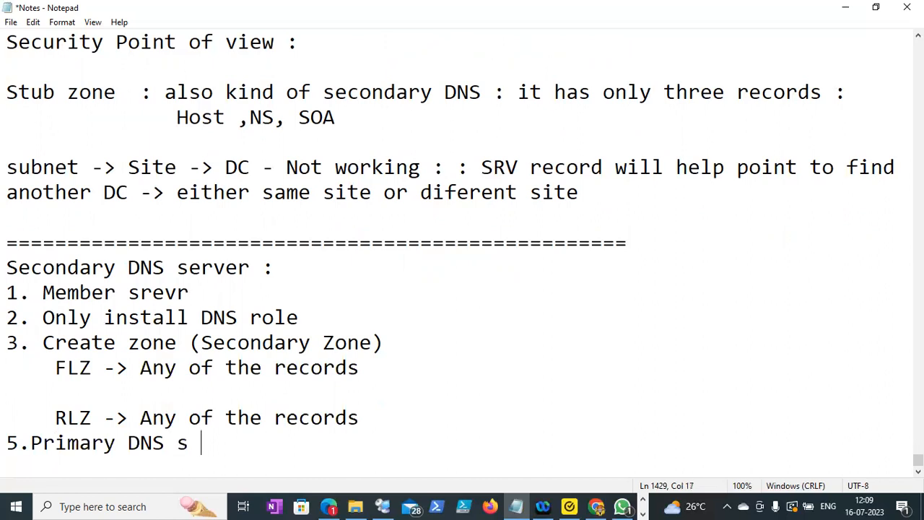
key(BackSpace)
key(BackSpace)
text(erver )
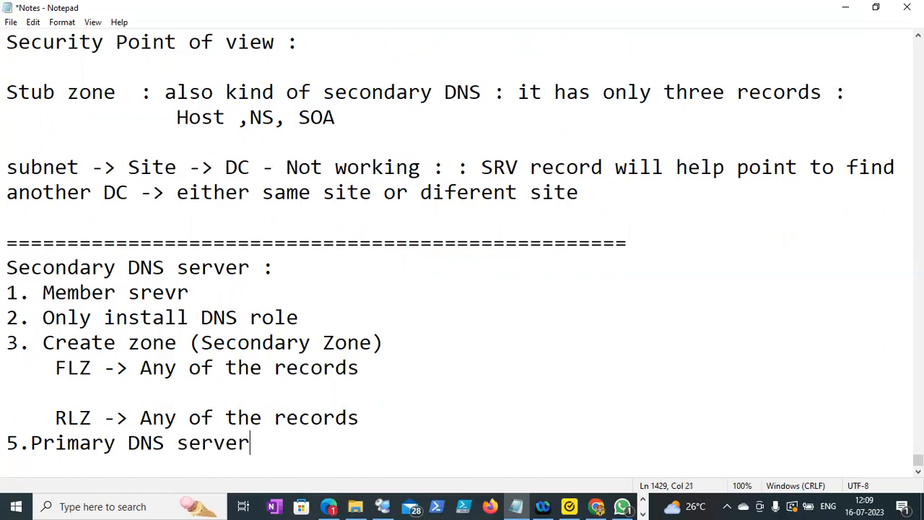
text(->)
- Switch to the DC1 session in Remote Desktop Connection Manager and show the zone transfer settings of the neel.edu forward lookup zone
click(382, 506)
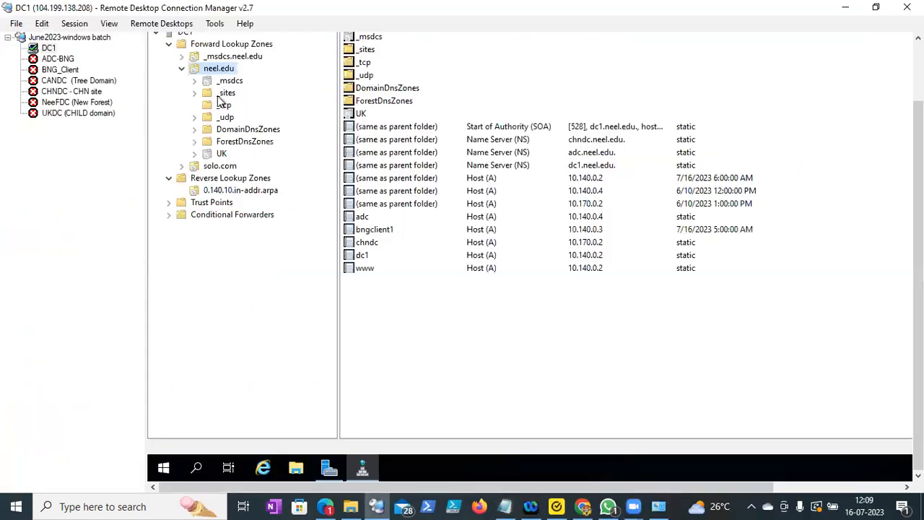
right_click(220, 72)
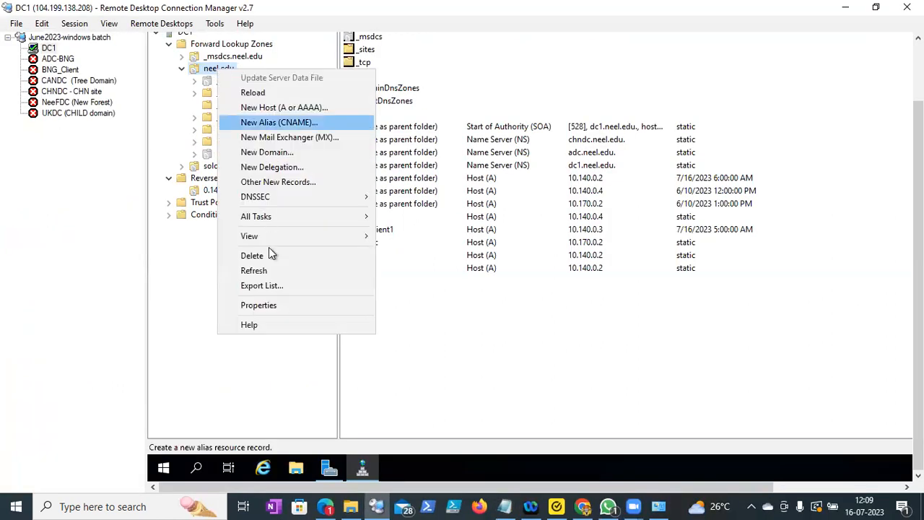
click(260, 305)
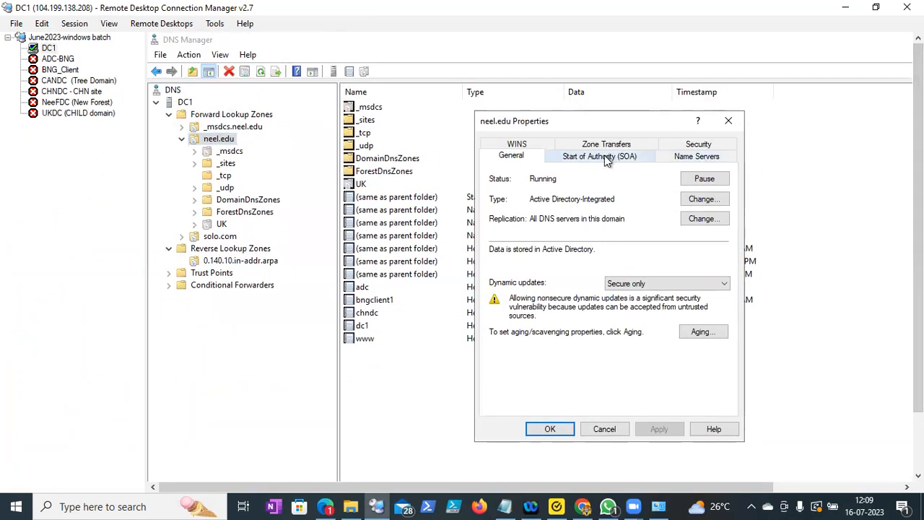
click(607, 147)
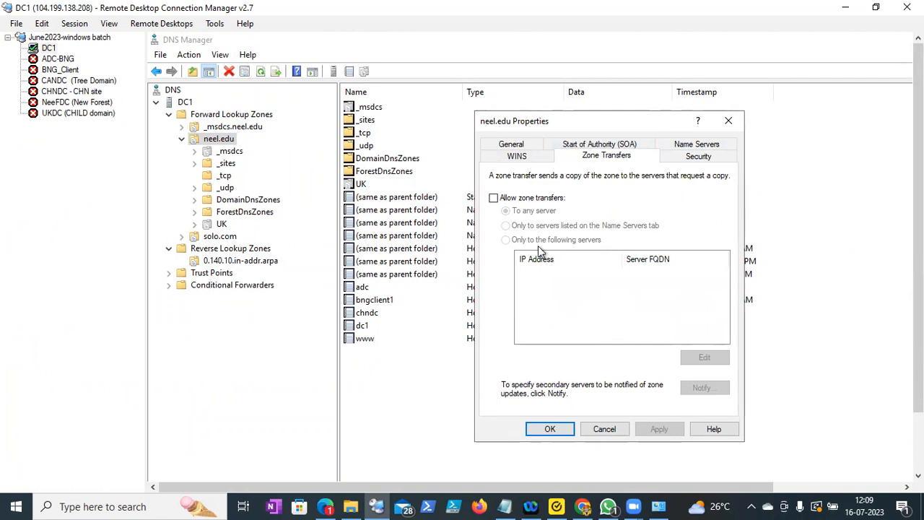
- Try allowing neel.edu zone transfers only to the following servers, start a secondary server entry, and discard the changes
click(494, 198)
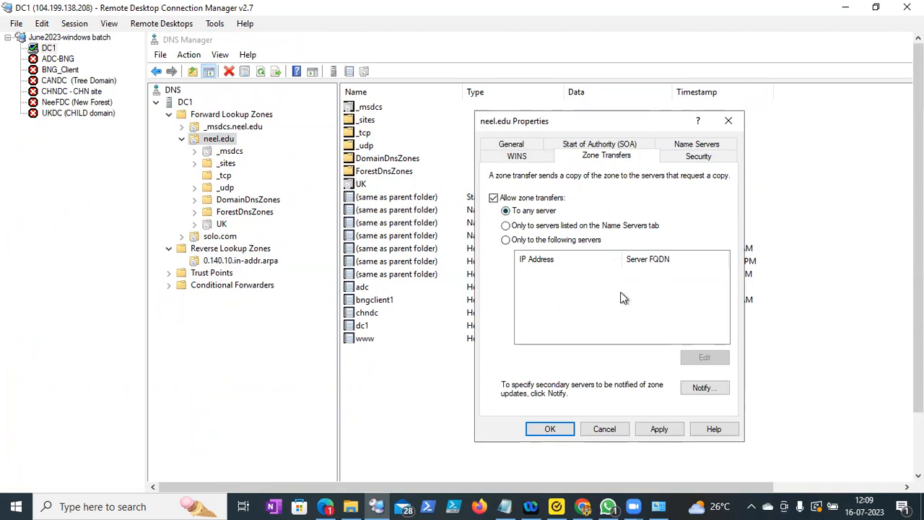
click(552, 225)
click(533, 243)
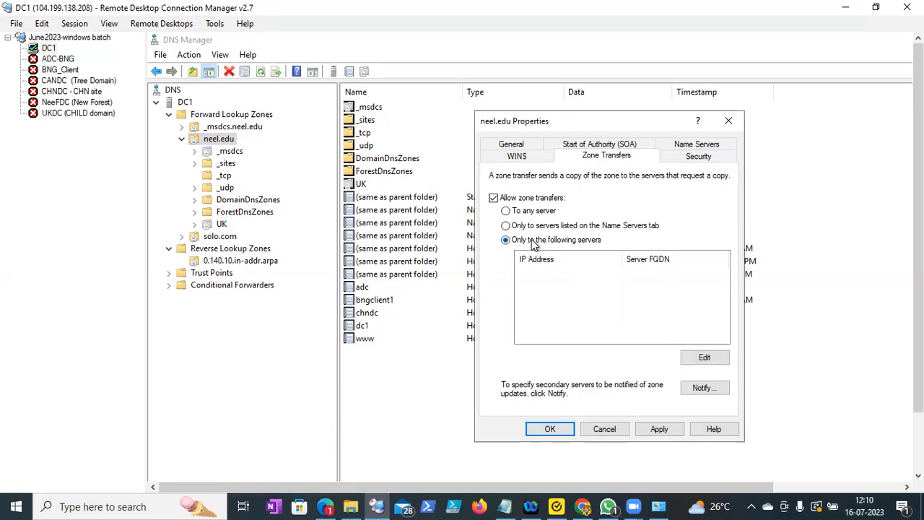
click(705, 359)
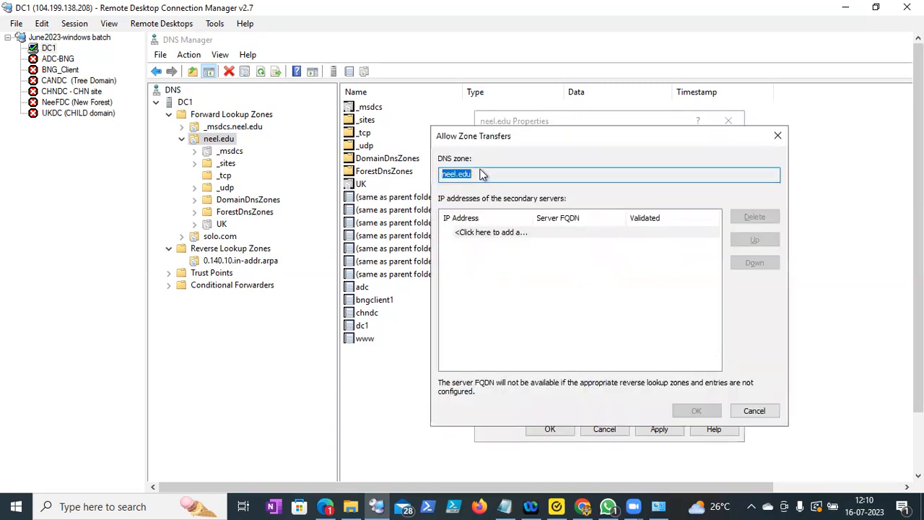
click(491, 232)
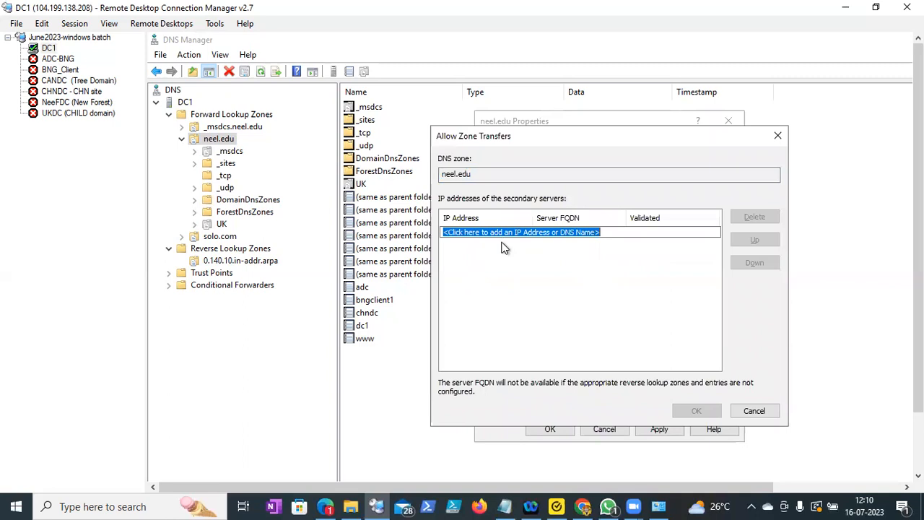
click(755, 411)
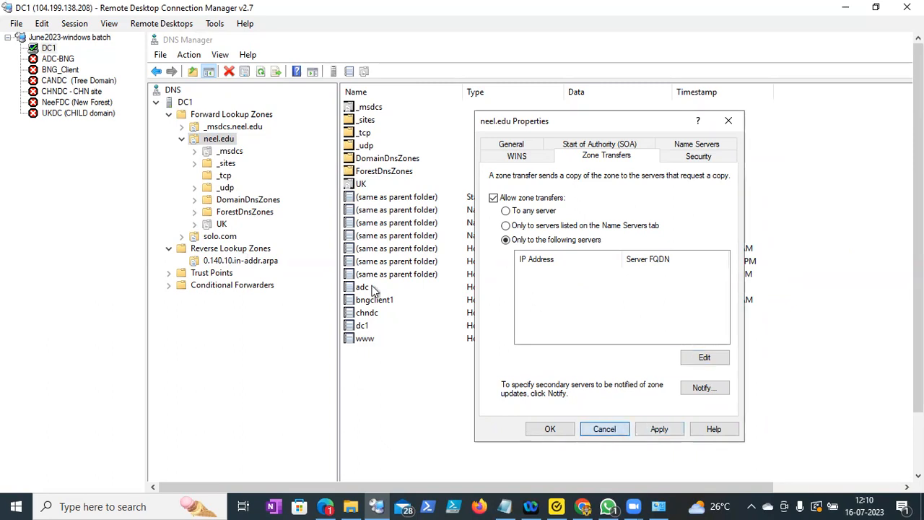
click(605, 429)
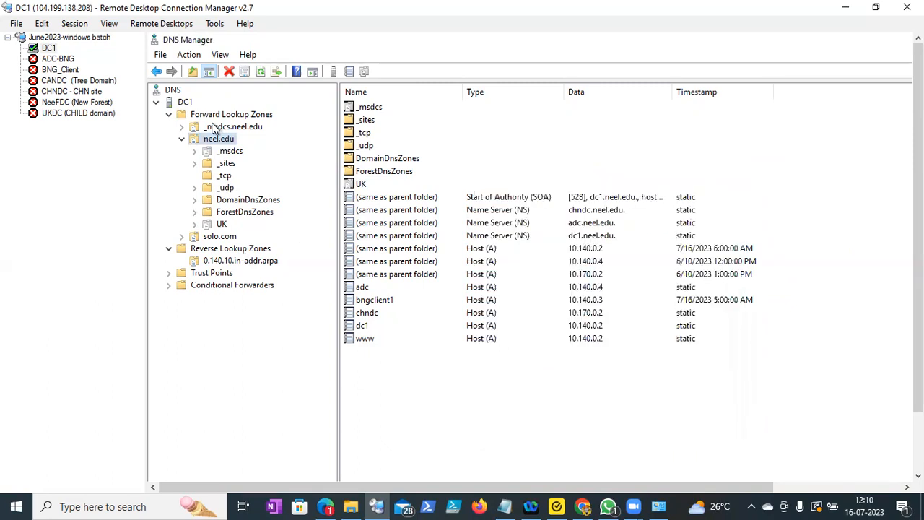
- Try allowing zone transfers only to the following servers for the 0.140.10.in-addr.arpa reverse lookup zone, and discard the change
right_click(232, 250)
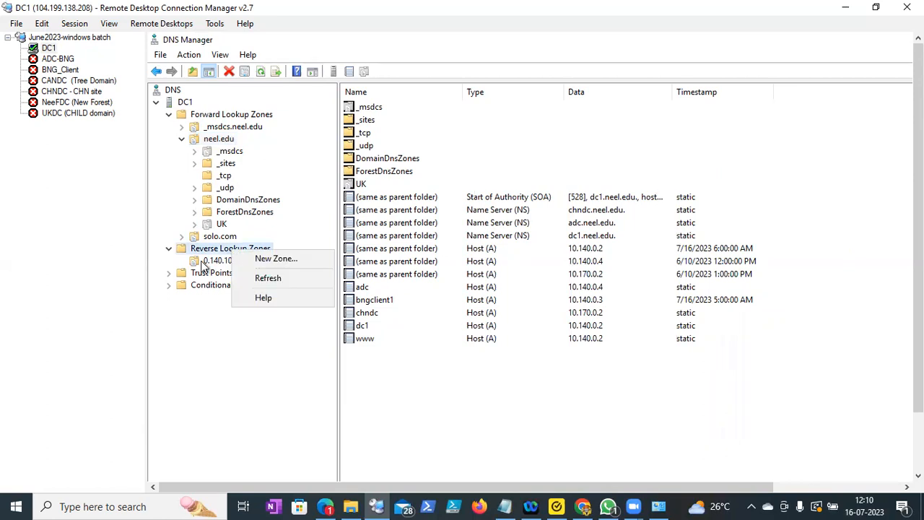
right_click(204, 262)
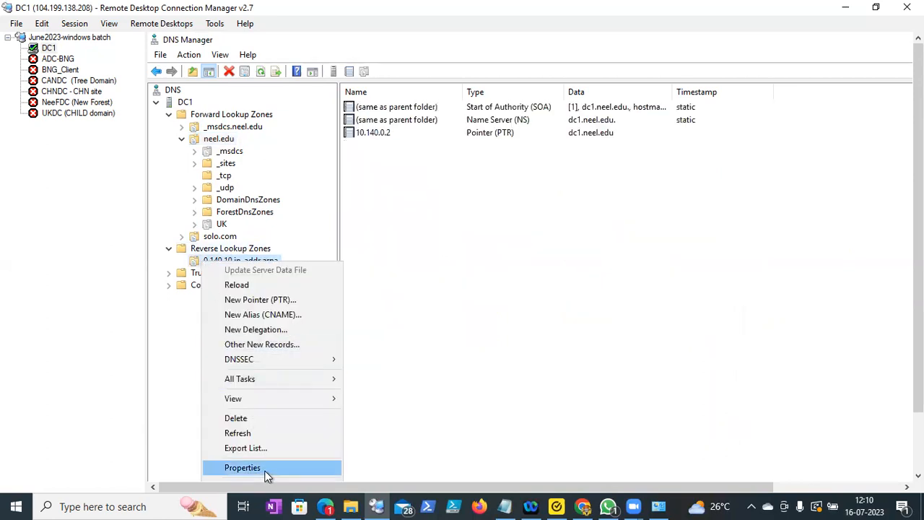
click(265, 468)
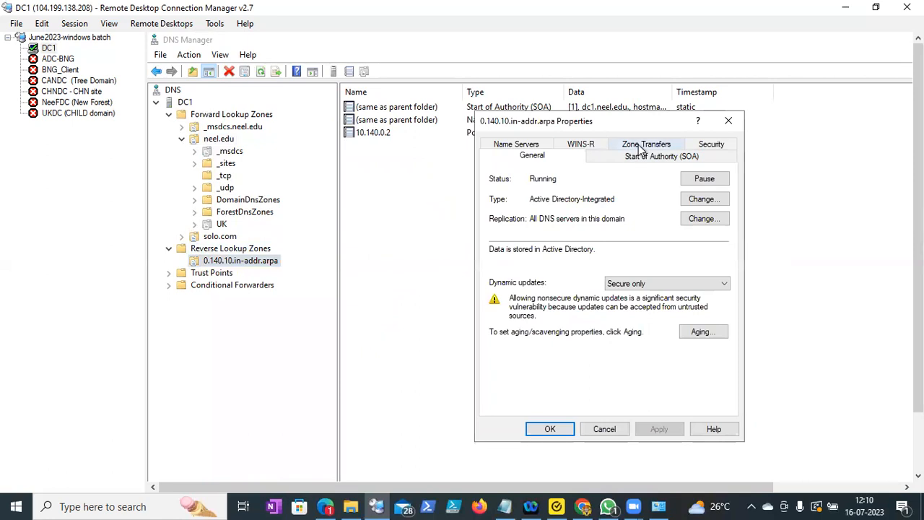
click(641, 148)
click(528, 199)
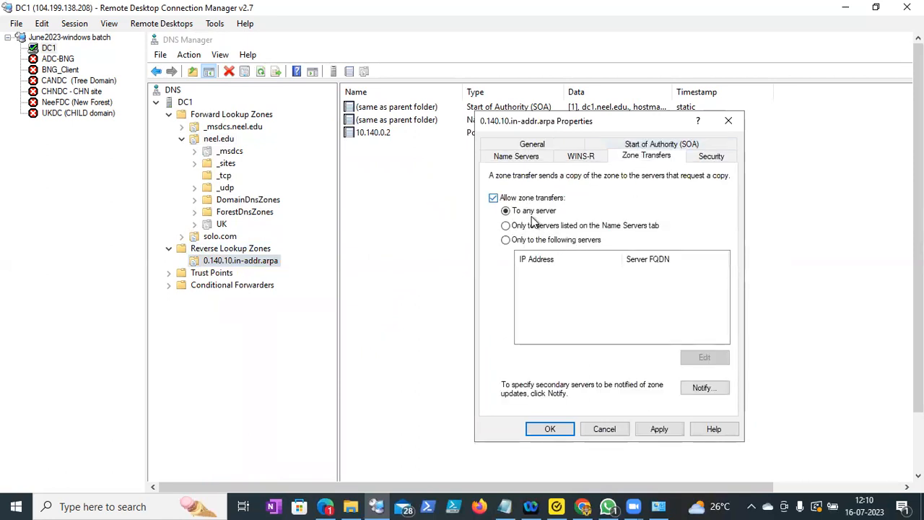
click(536, 240)
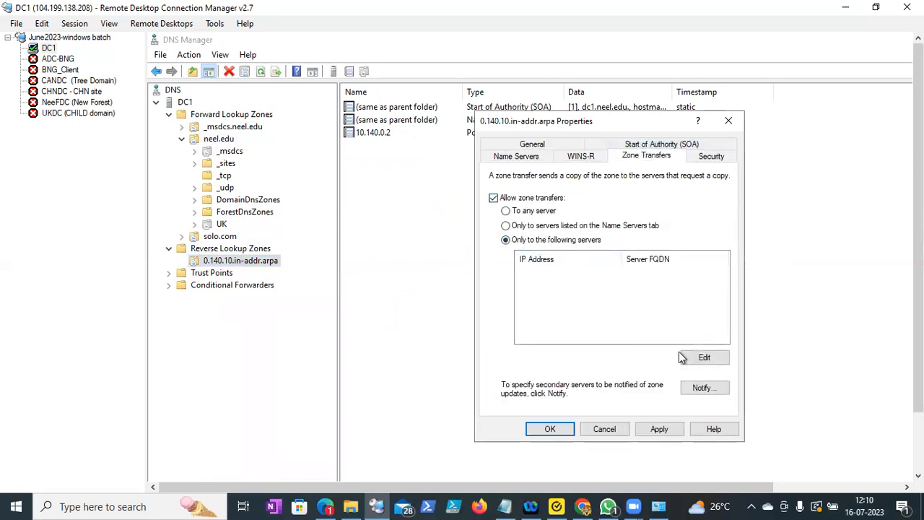
click(607, 431)
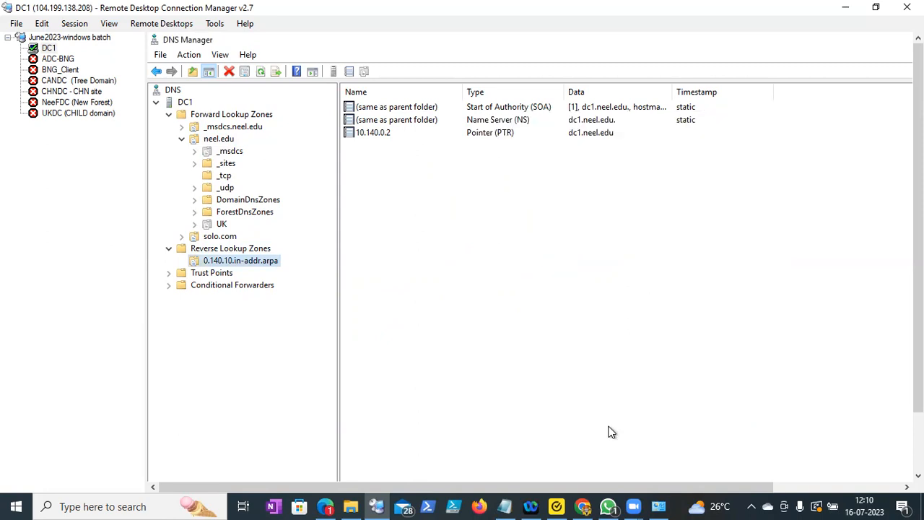
- Switch back to the Notepad notes and complete point 5 with "Configure both Zones (Zone transfer - update secondary DNS name)", followed by a new line
click(504, 507)
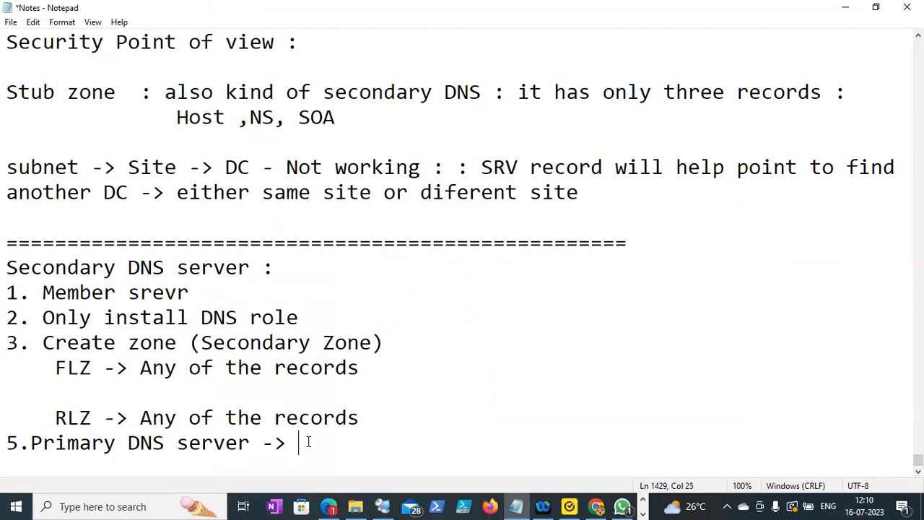
text(Configu)
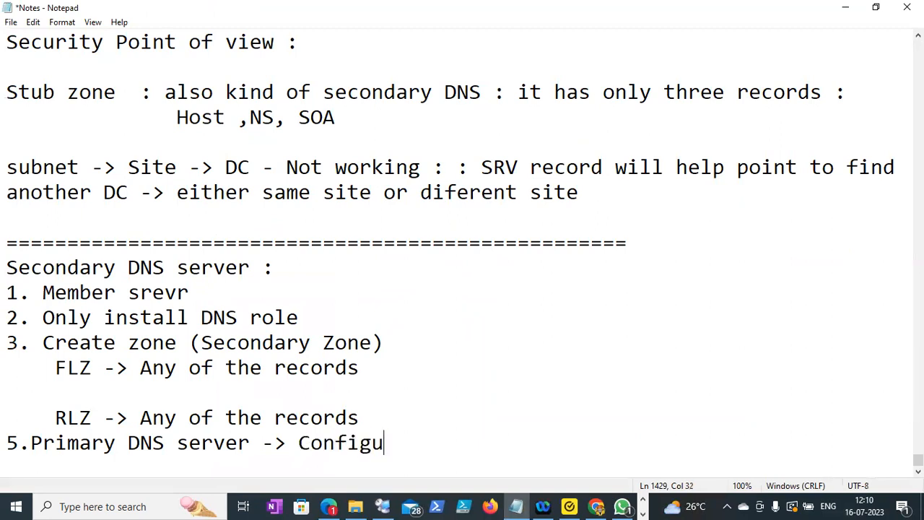
text(re both )
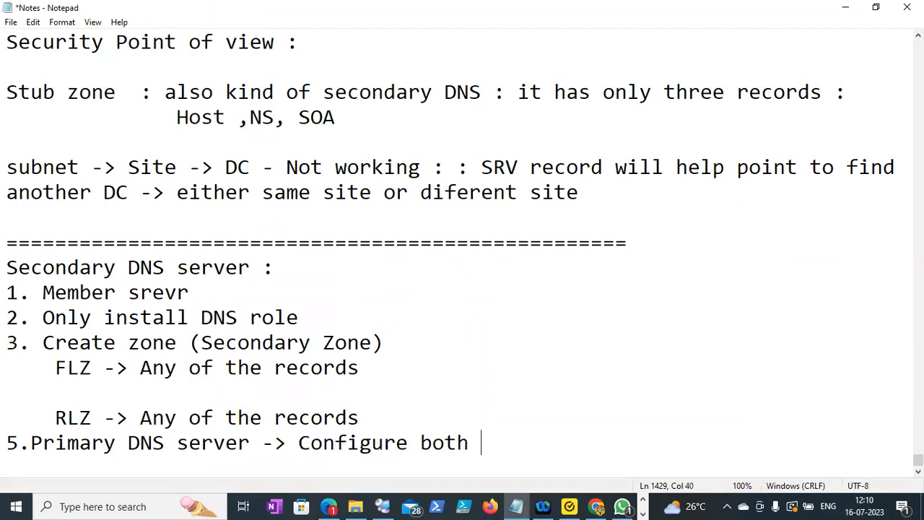
text(Zones )
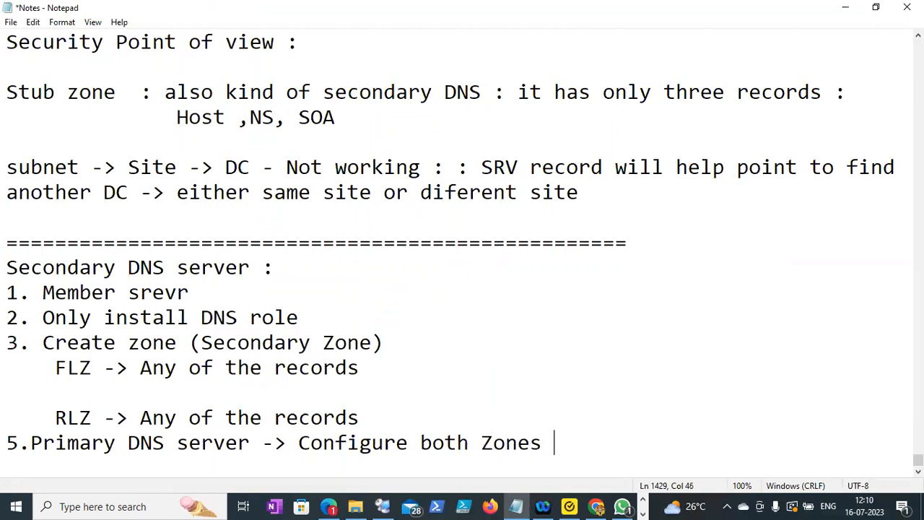
text((Zone tra)
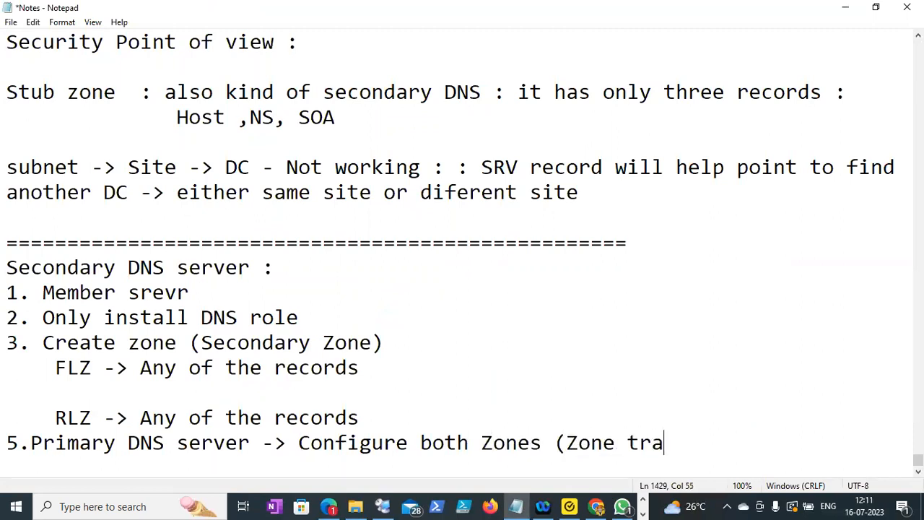
text(nsfer - up)
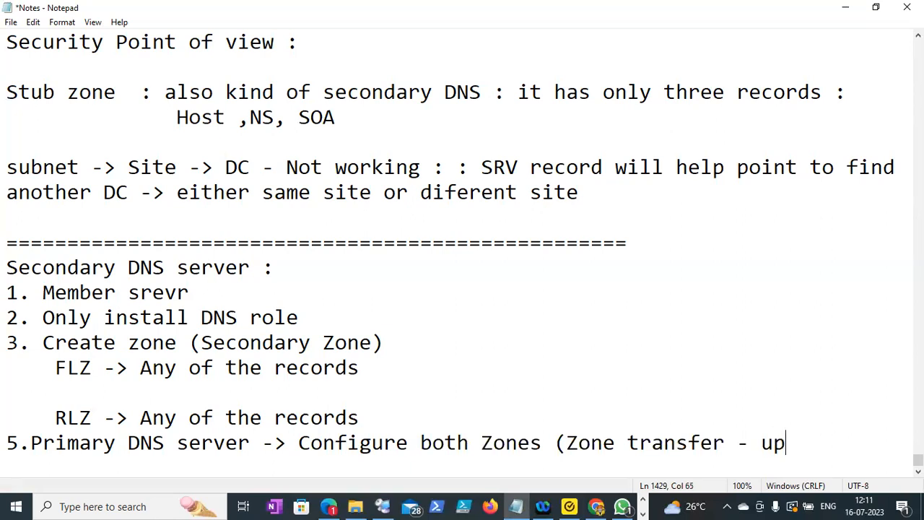
text(date se)
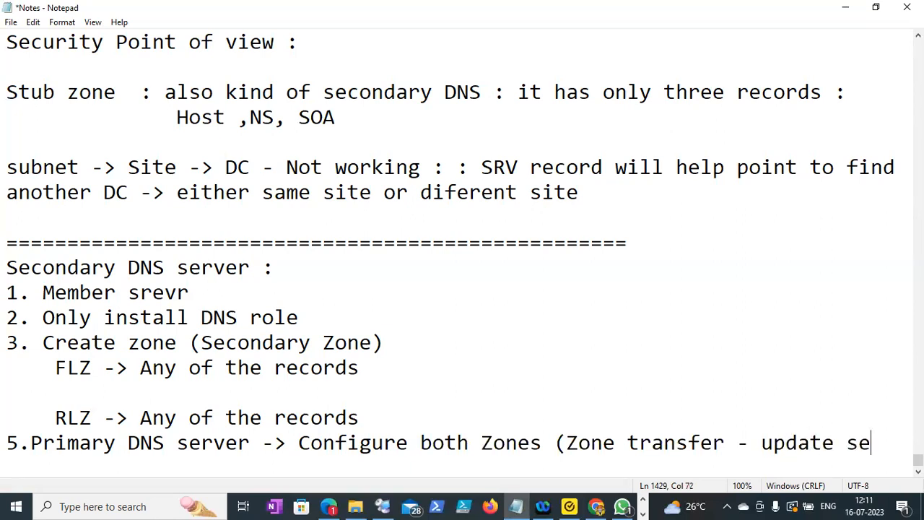
text(conda)
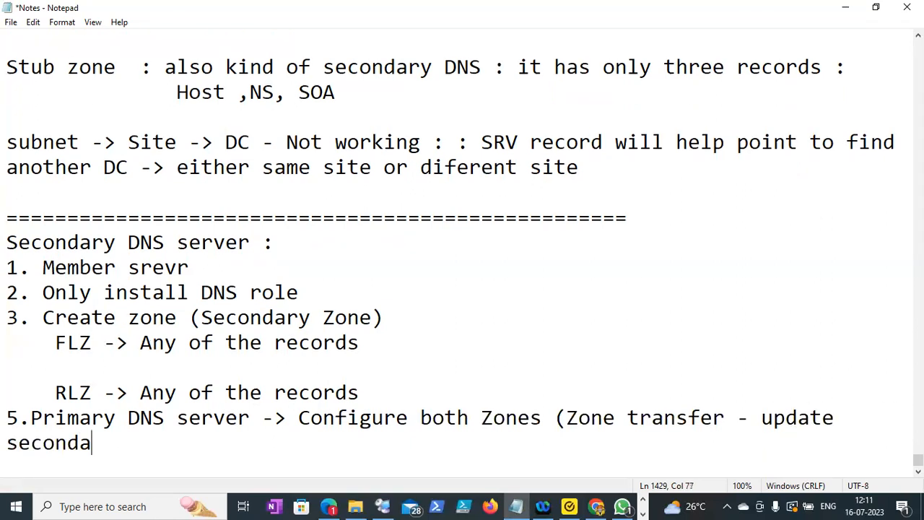
text(ry DNS name))
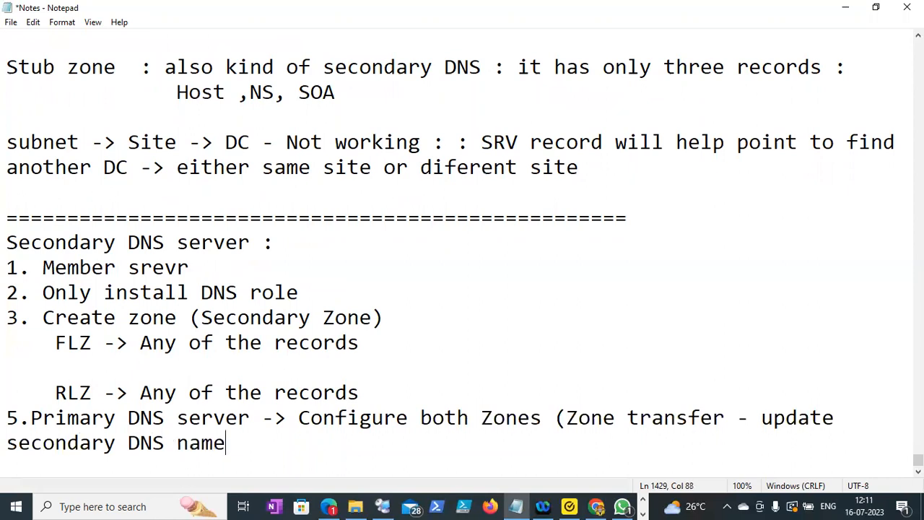
key(Return)
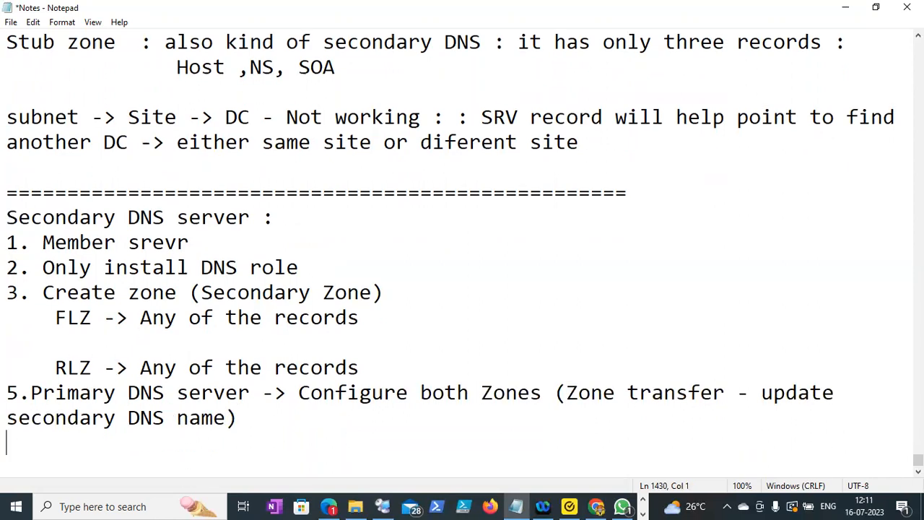
- Add point 6 to the secondary DNS server notes: "ALl the records get updated in FLZ and RLZ"
text(5.)
key(BackSpace)
key(BackSpace)
text(6.)
drag(145, 322, 298, 319)
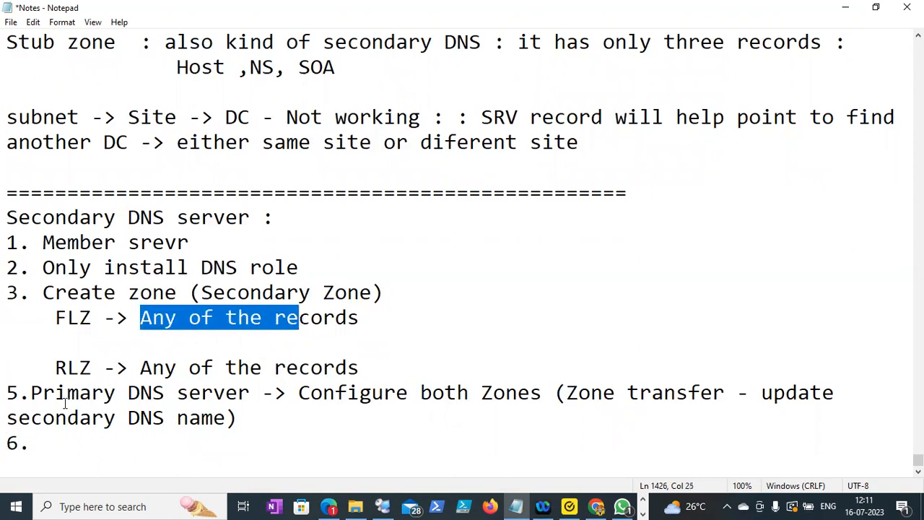
click(52, 442)
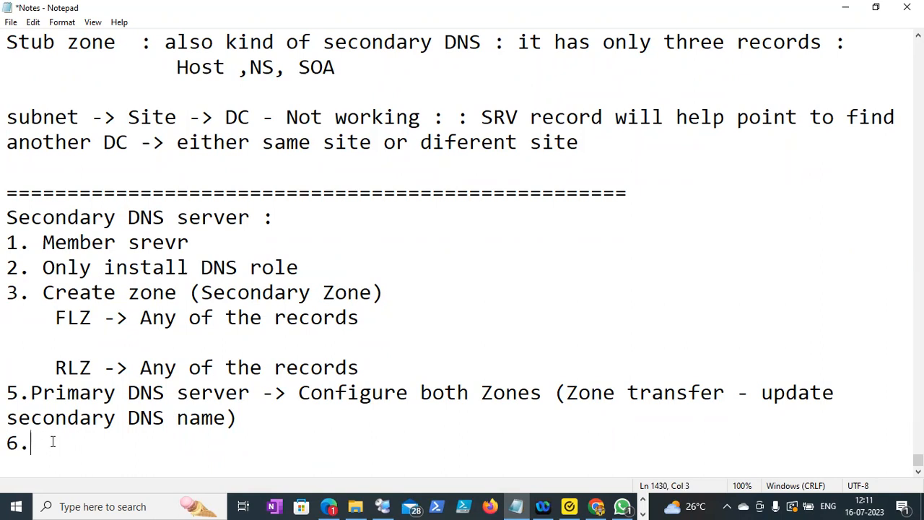
text(ALl the reco)
key(BackSpace)
text(o)
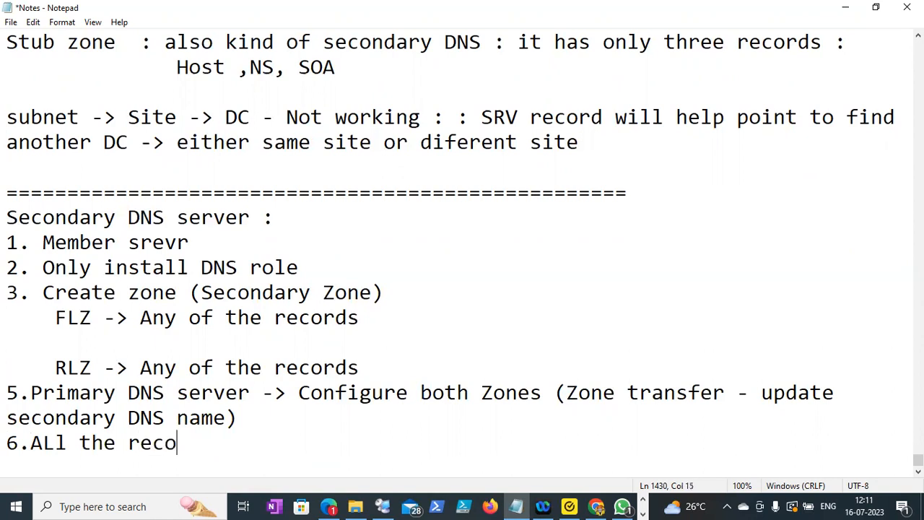
text(rds get upd)
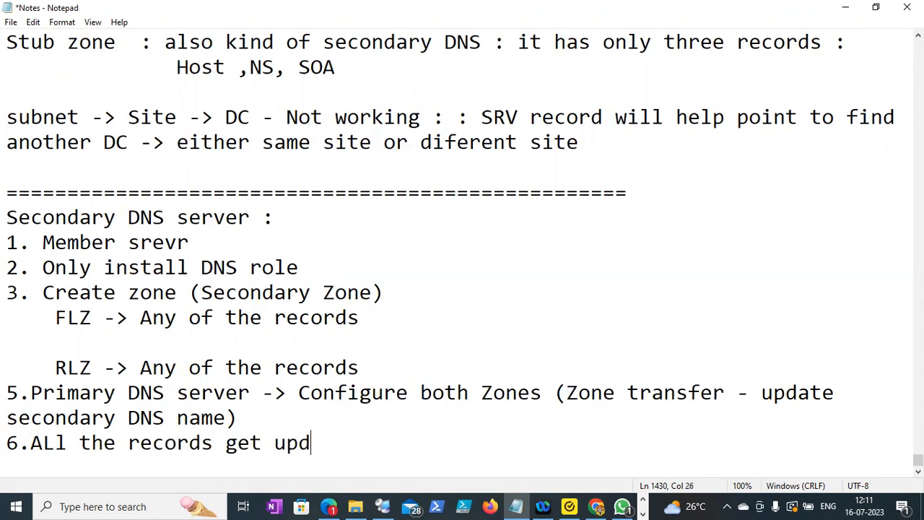
text(ated in )
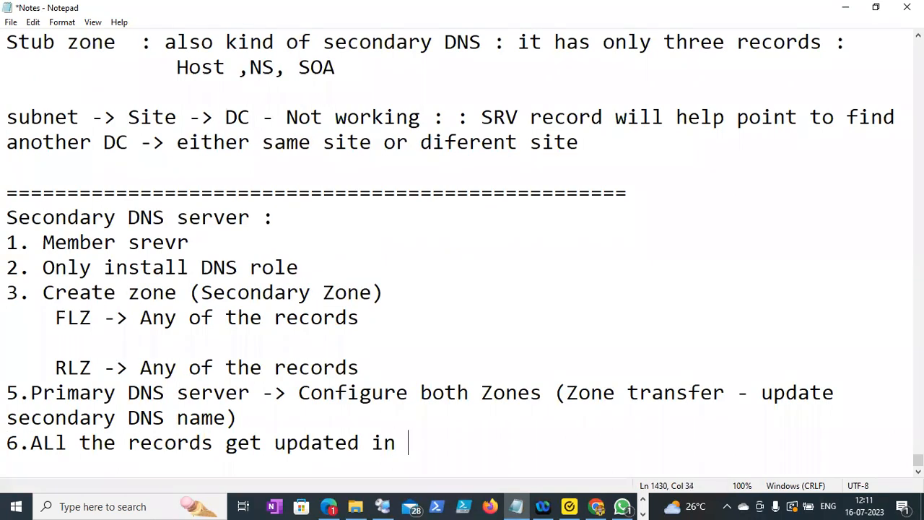
text(FLZ and RLZ)
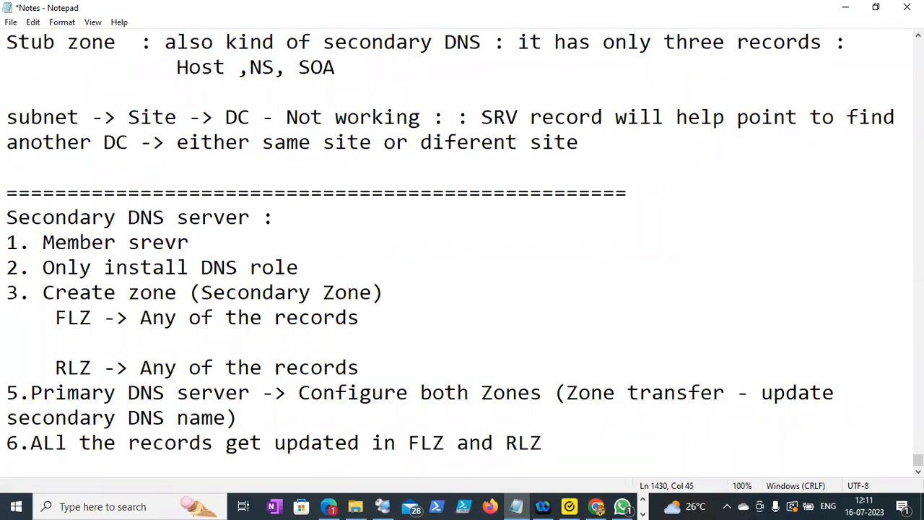
- Start point 7 on a new line, save the notes file, and complete the point with "Its read only DNS server"
key(Return)
text(7.)
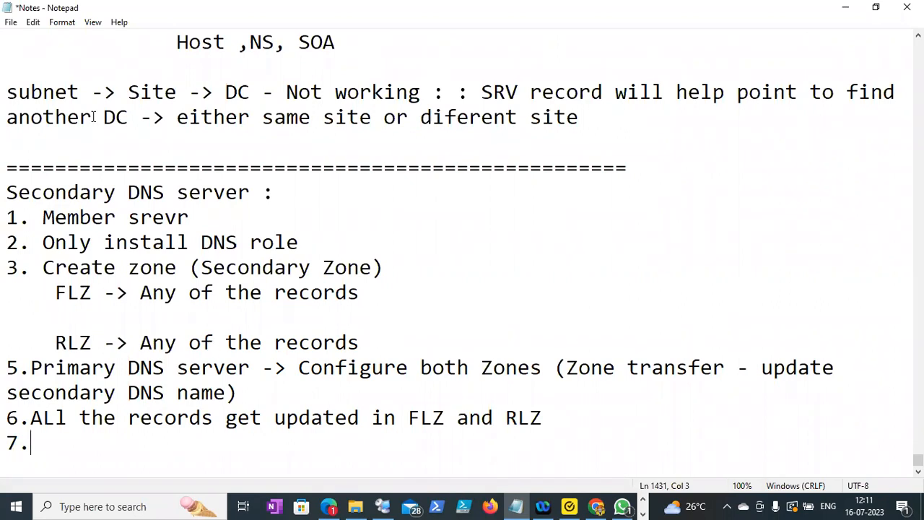
click(13, 23)
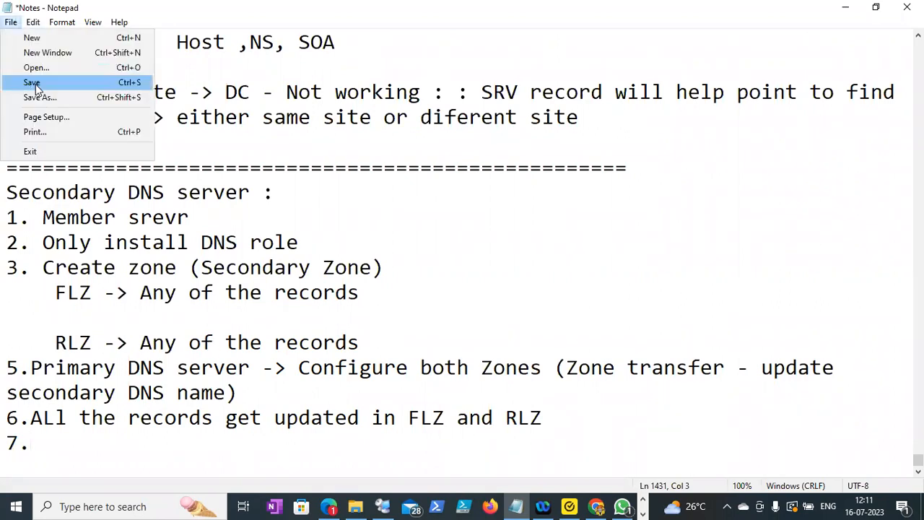
click(33, 83)
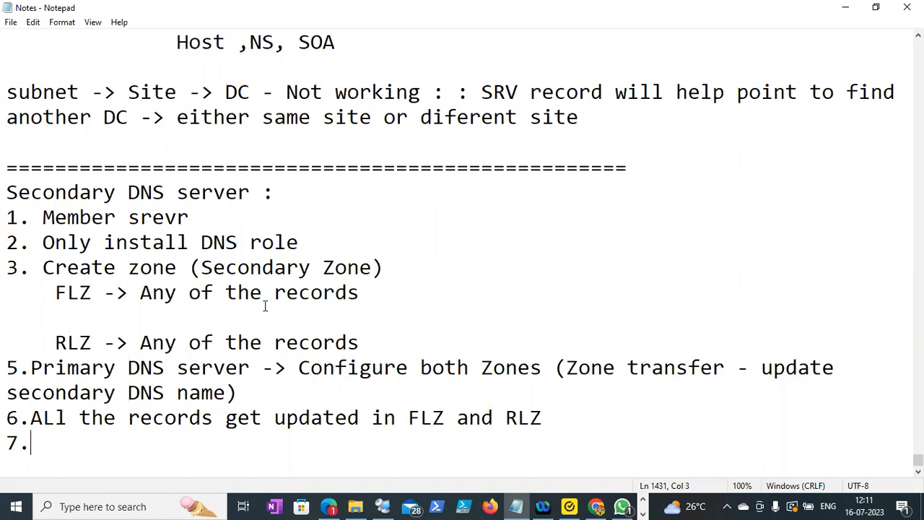
text(Its rea)
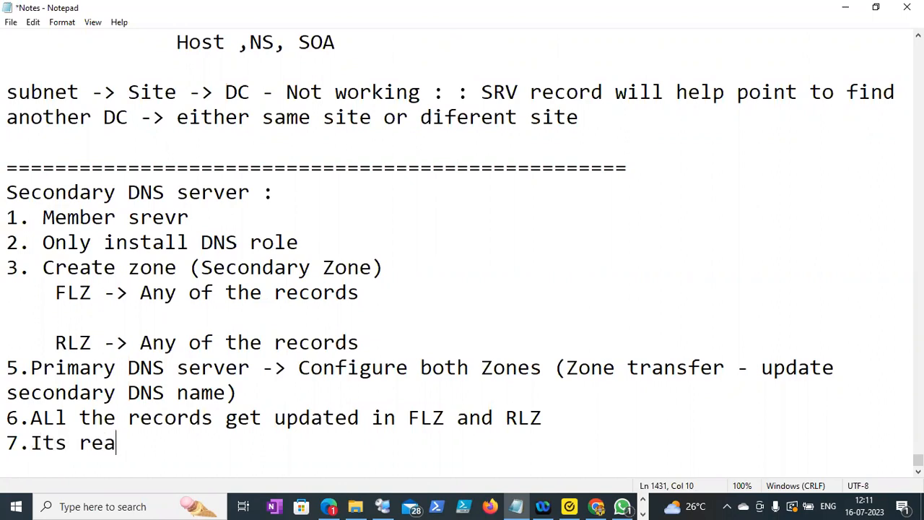
text(d only DNS server)
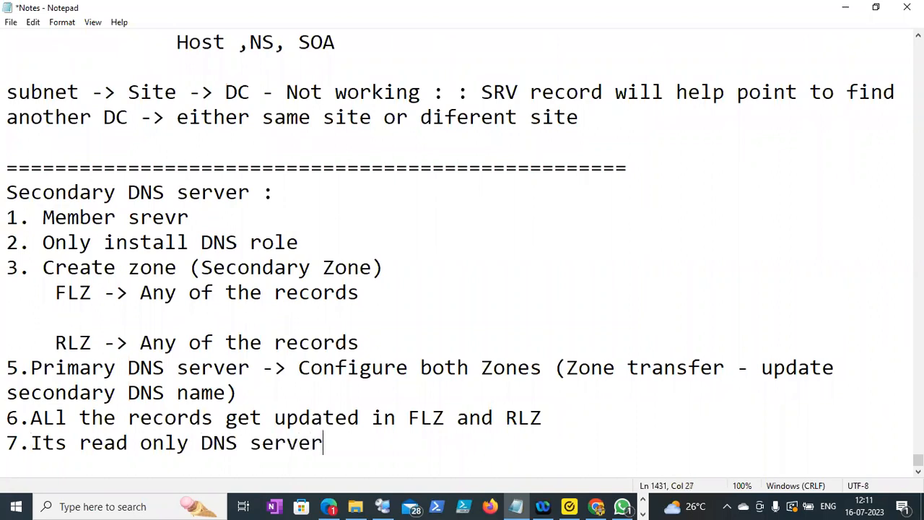
- Add a separator line of equals signs below item 7 of the secondary DNS server notes and save the file
text( ()
key(BackSpace)
key(Return)
key(Return)
text(==========================================)
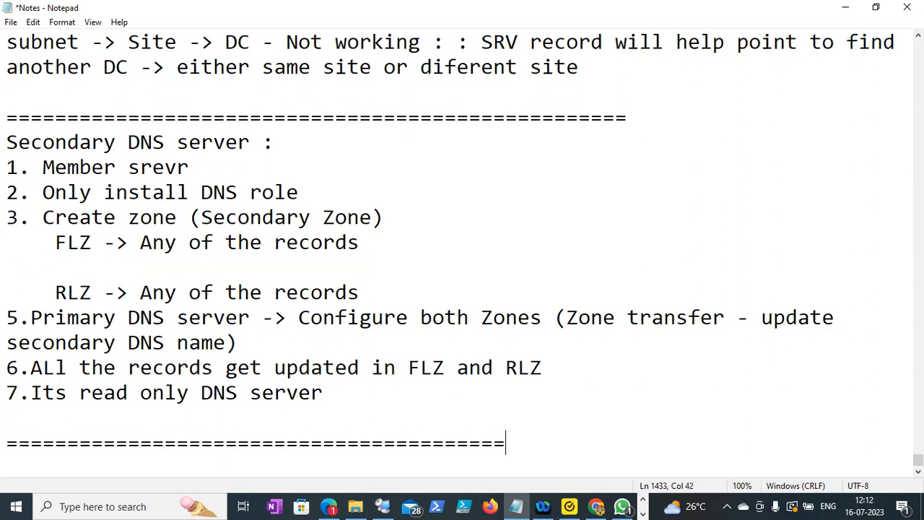
click(6, 31)
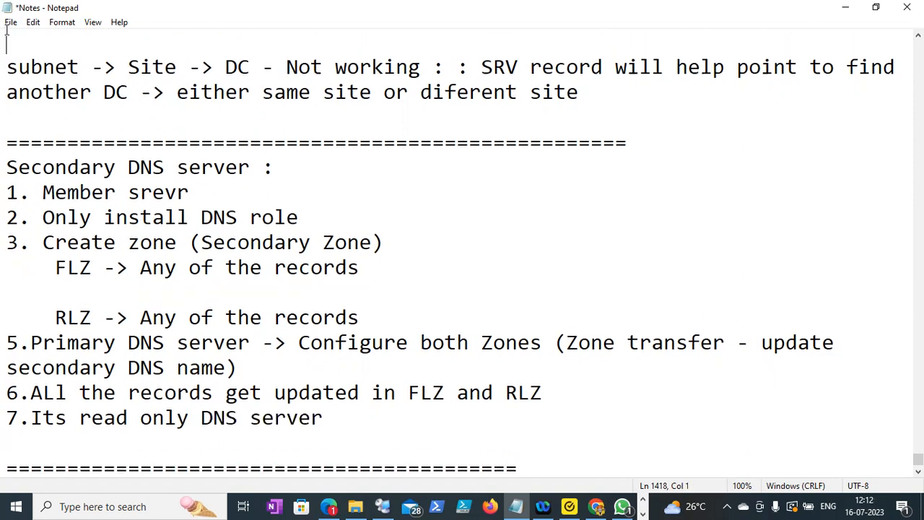
click(11, 22)
click(31, 84)
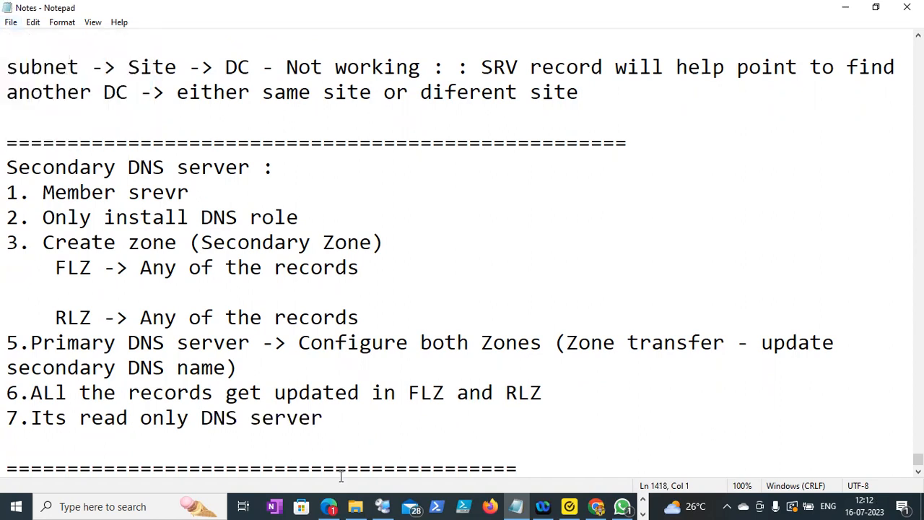
click(385, 506)
click(385, 505)
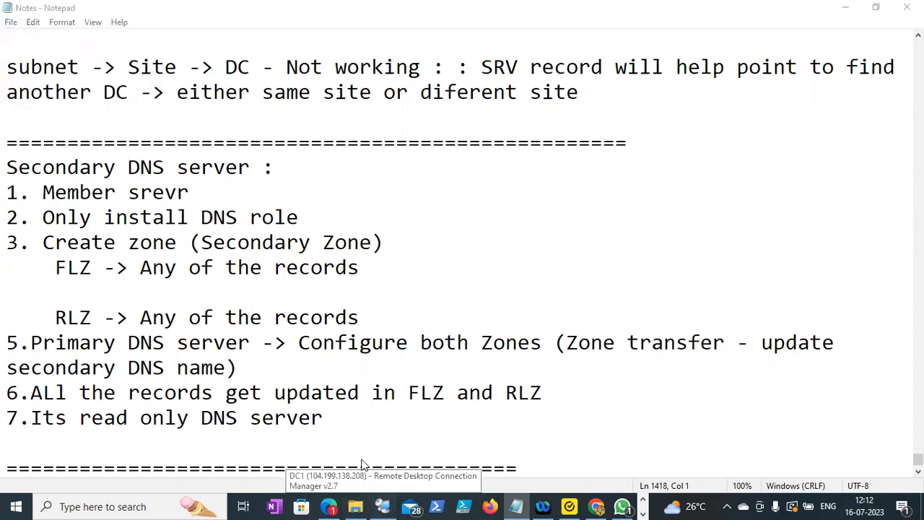
- Remove the space after the numbers 1, 2 and 3 in the secondary DNS server list and save the notes
click(44, 192)
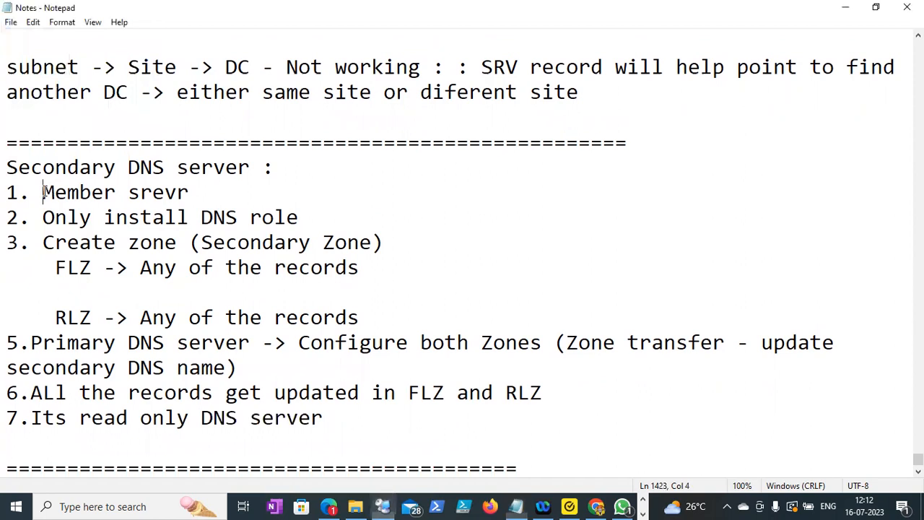
key(BackSpace)
click(43, 217)
key(BackSpace)
click(45, 244)
key(BackSpace)
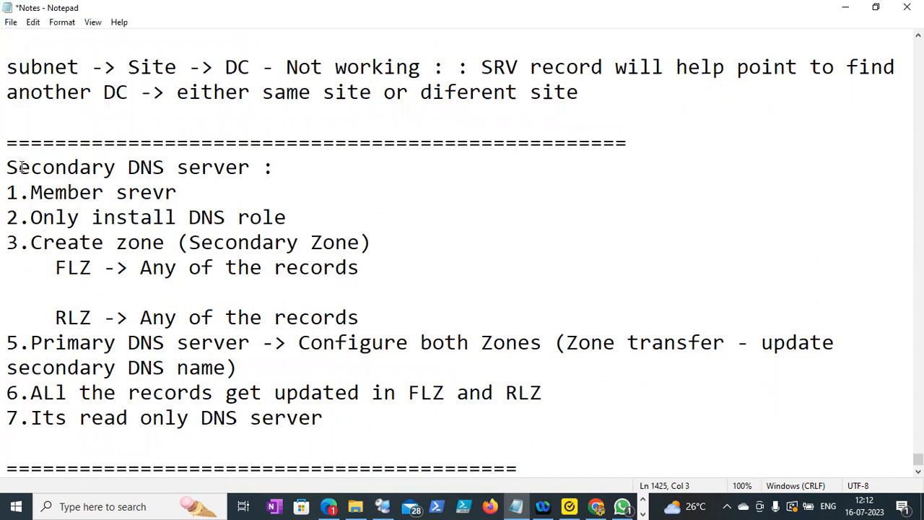
click(10, 21)
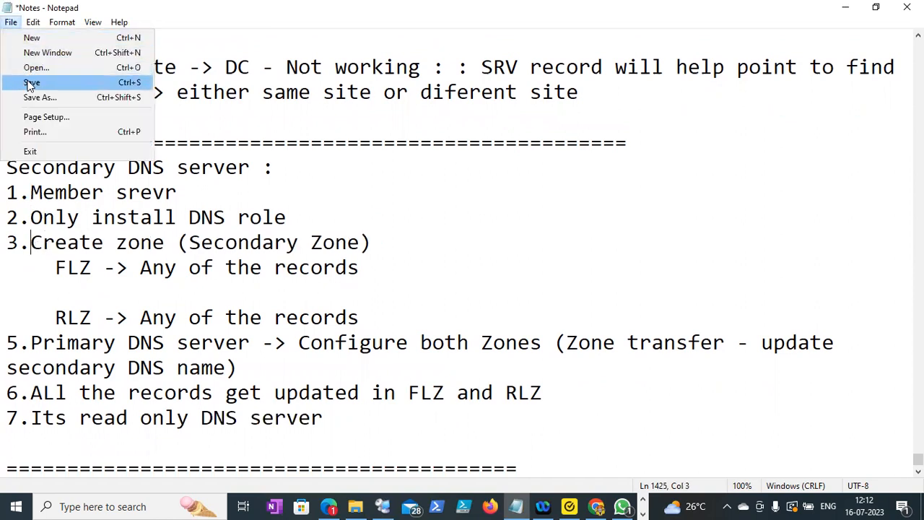
click(29, 82)
- Select BNG_Client in Remote Desktop Connection Manager, then switch to Chrome and copy the bngclient1 instance's external IP from the VM list
click(387, 505)
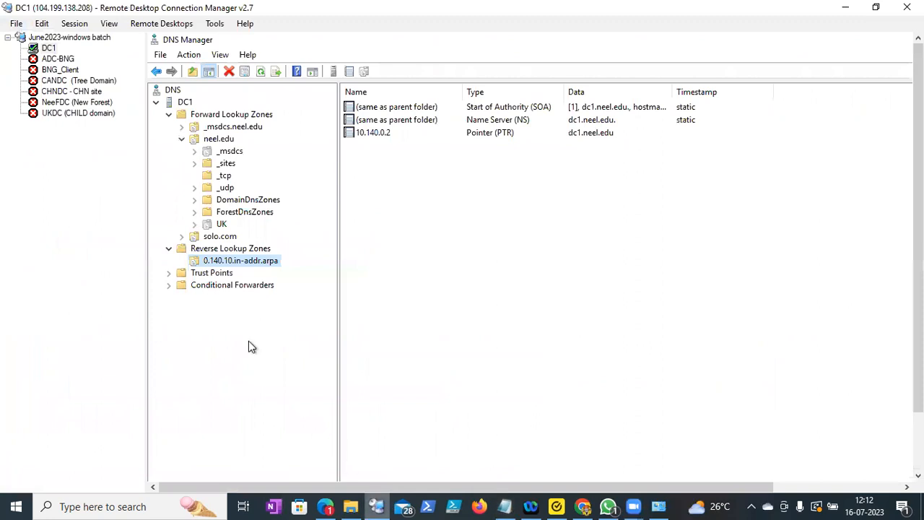
click(60, 70)
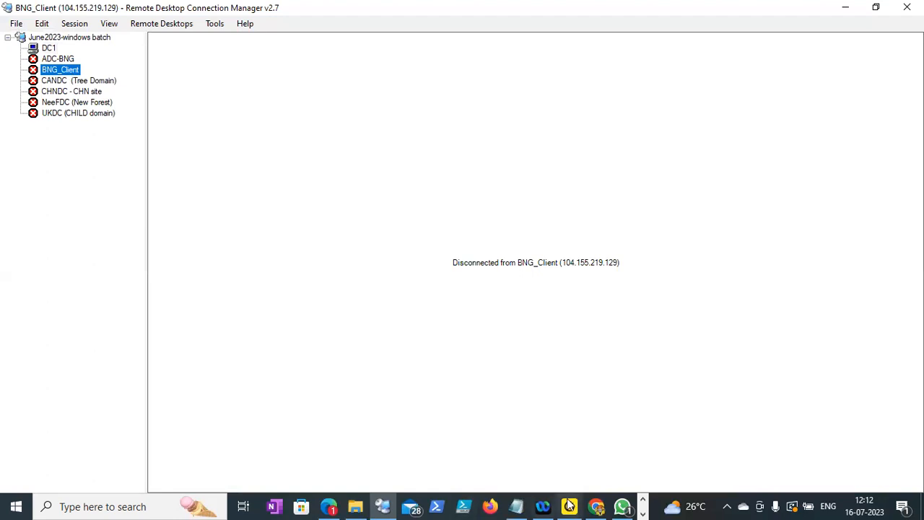
click(598, 506)
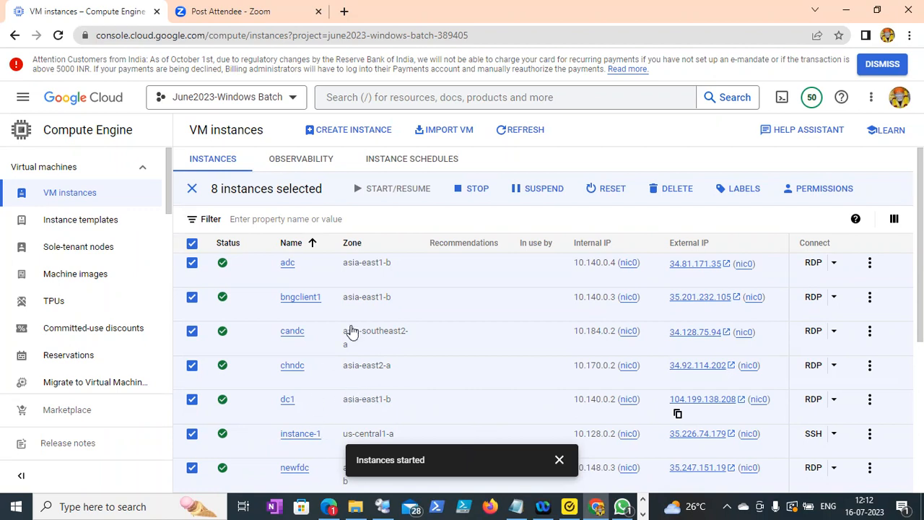
click(678, 311)
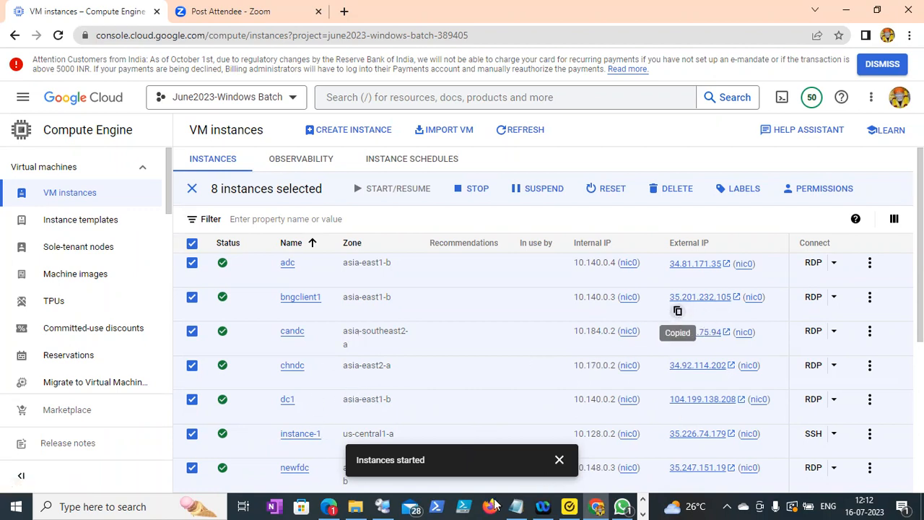
- In Remote Desktop Connection Manager, set BNG_Client's server name to 35.201.232.105 and its display name to "BNG_Client (Secondary DNS)"
click(383, 506)
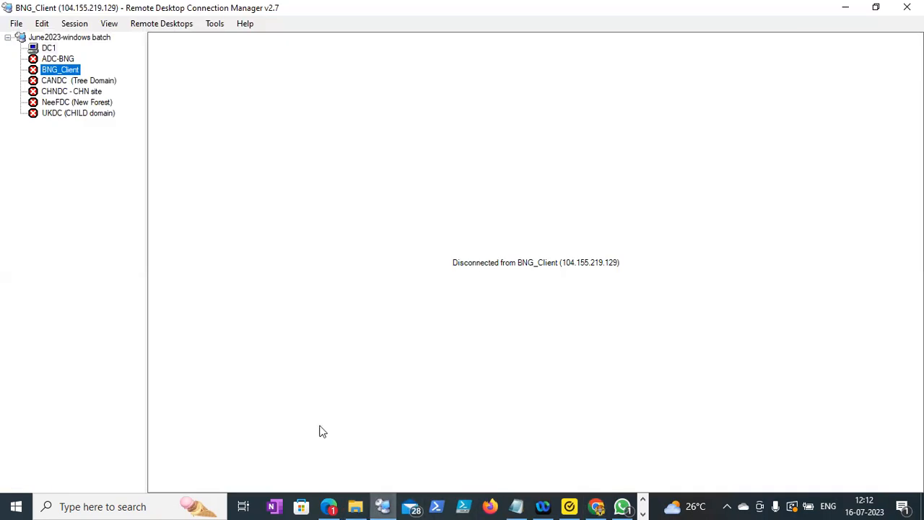
right_click(67, 71)
click(114, 318)
key(ctrl+v)
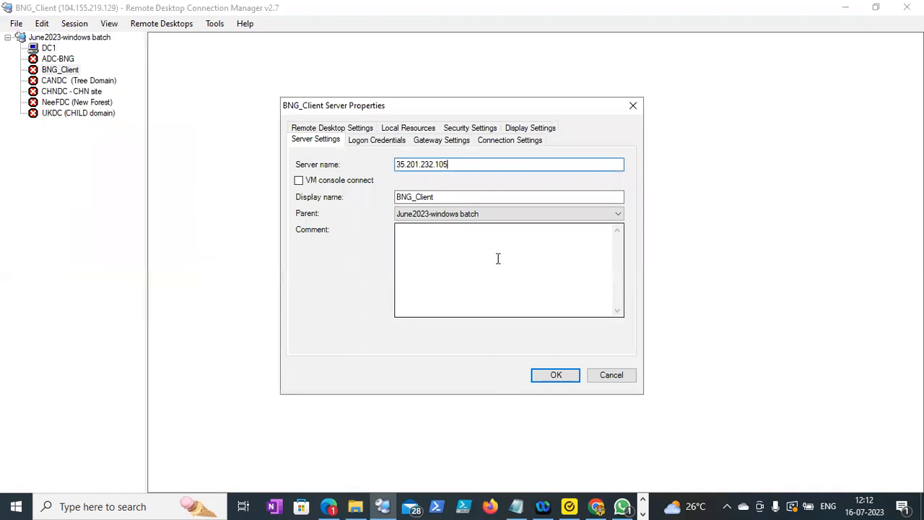
click(444, 200)
text((S)
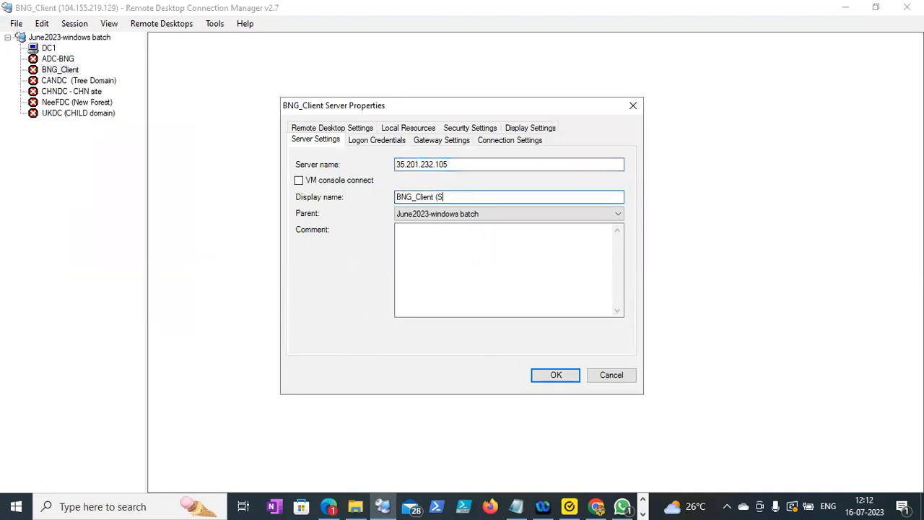
text(econdary DNS))
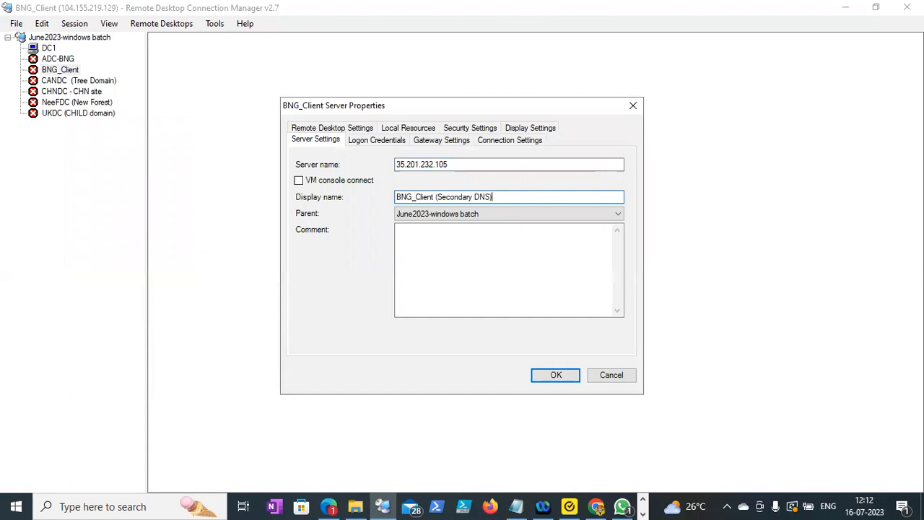
click(562, 370)
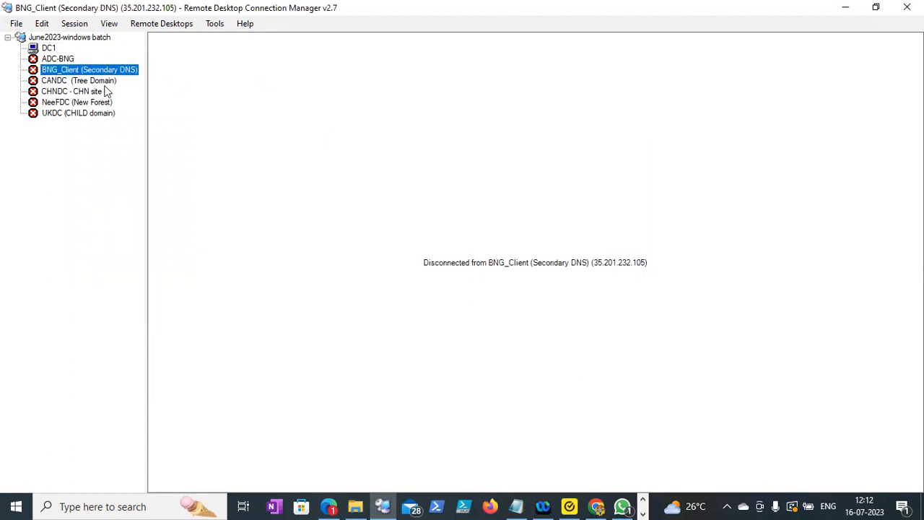
- Connect to BNG_Client (Secondary DNS) with the domain administrator account and password, accept the certificate warning, and dismiss the Windows Admin Center notice
right_click(98, 69)
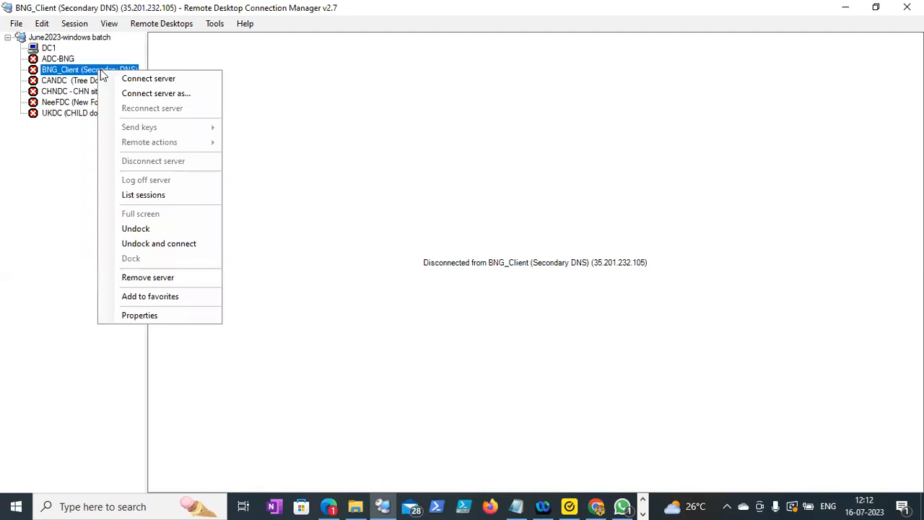
click(144, 77)
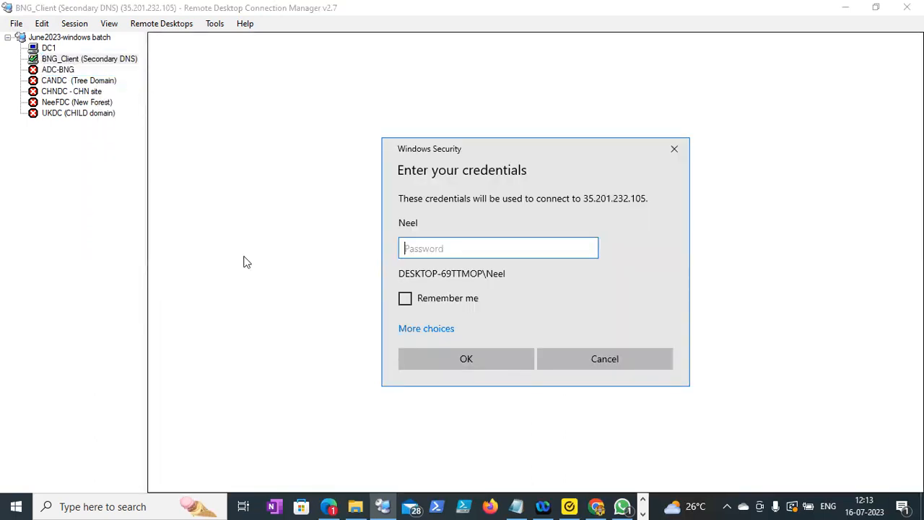
click(434, 331)
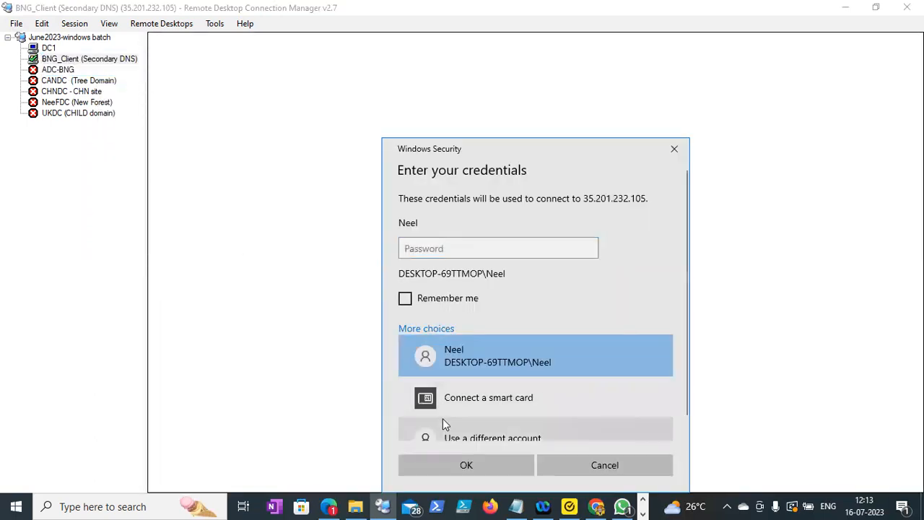
click(443, 424)
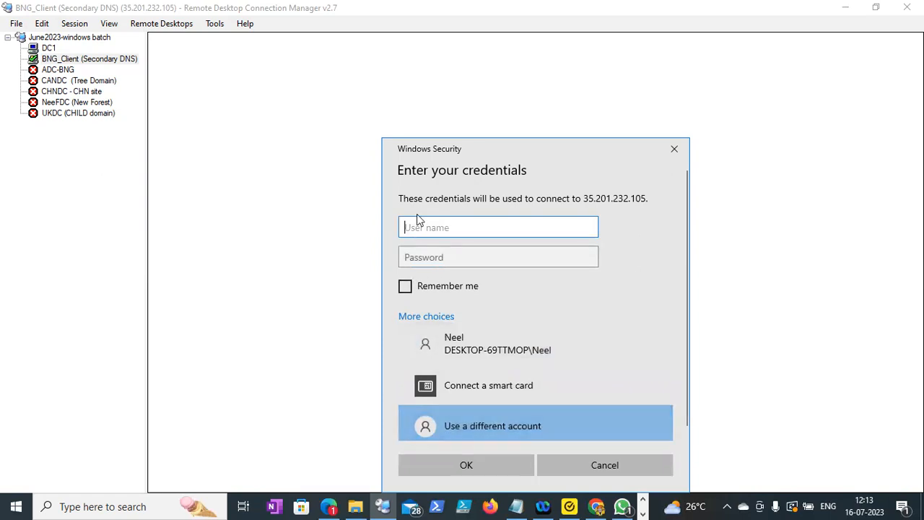
text(neel\administrator)
key(Tab)
text(••••••••••••)
key(Return)
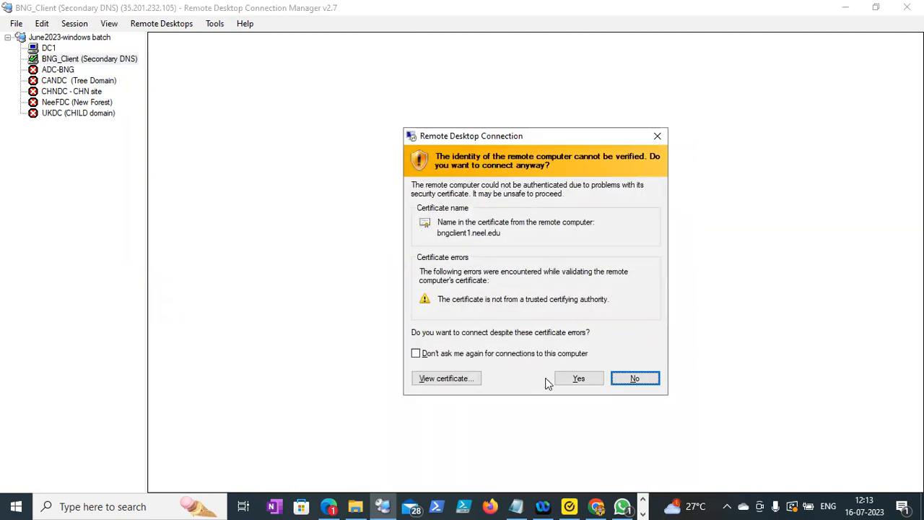
click(565, 382)
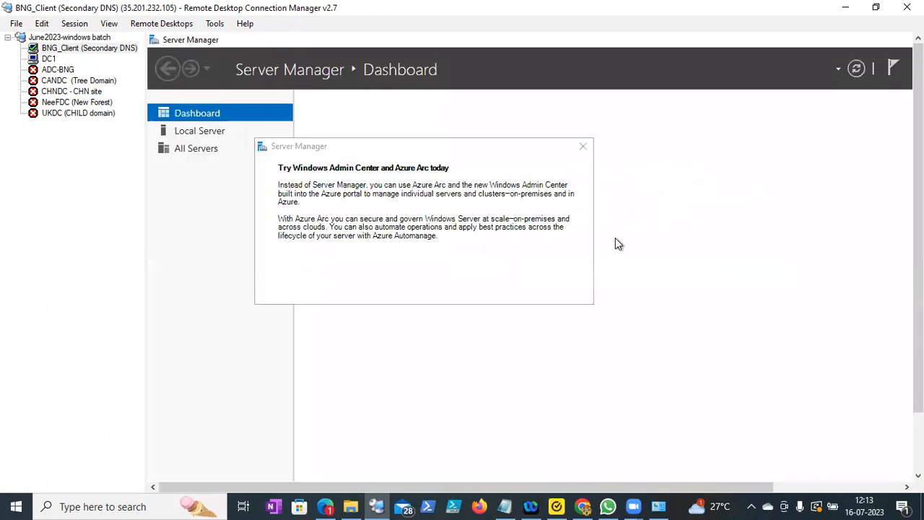
click(583, 146)
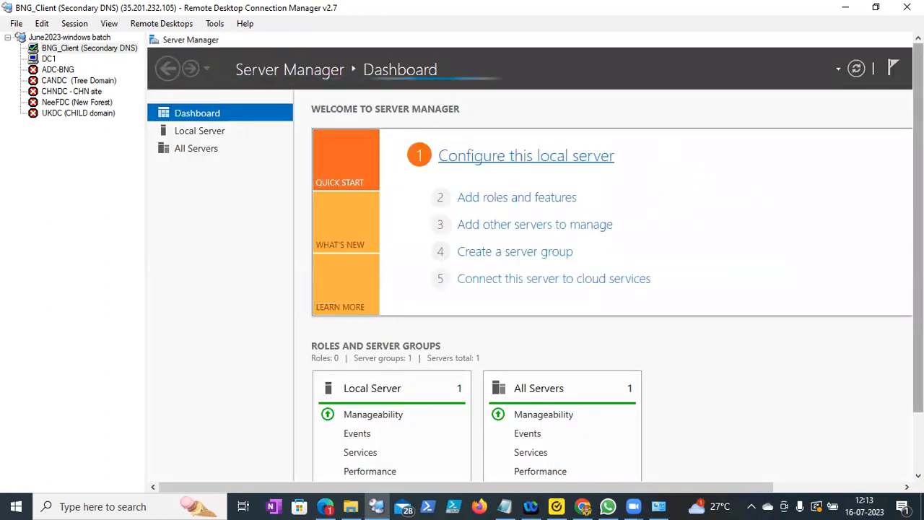
drag(918, 217, 919, 278)
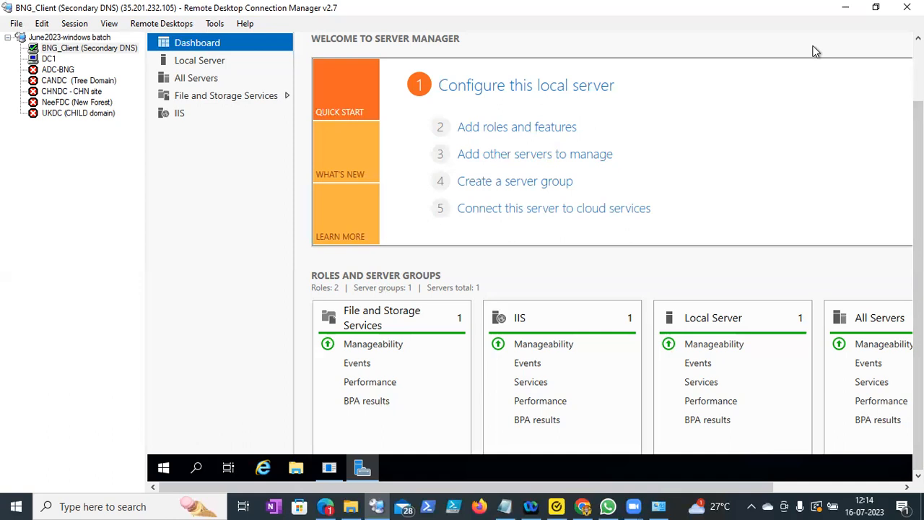
drag(918, 217, 919, 190)
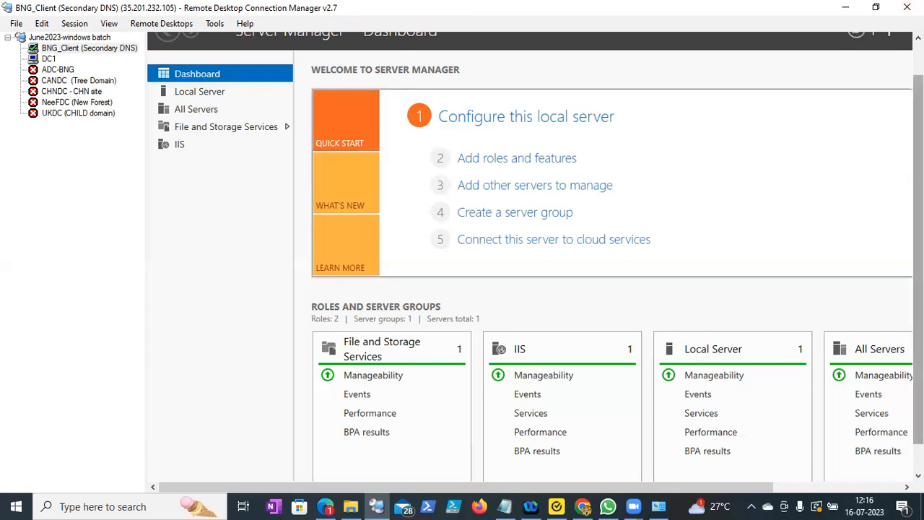
drag(919, 260, 918, 287)
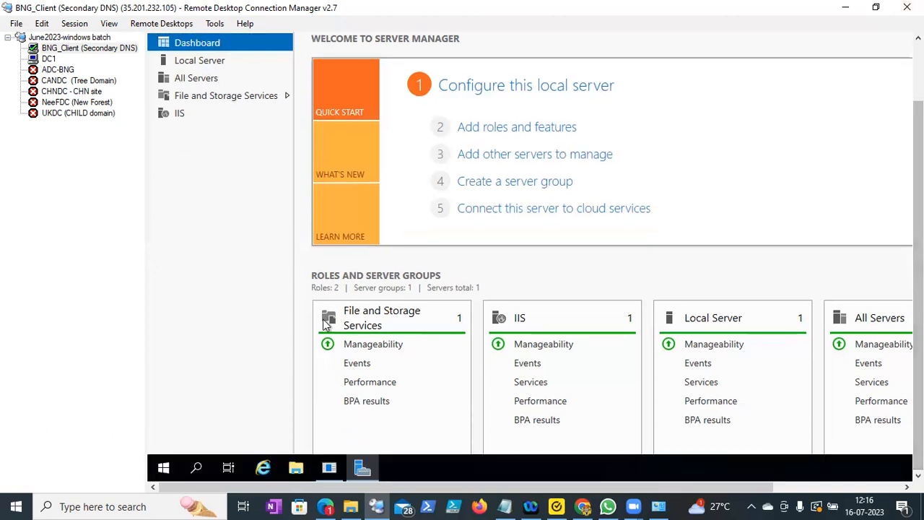
right_click(173, 461)
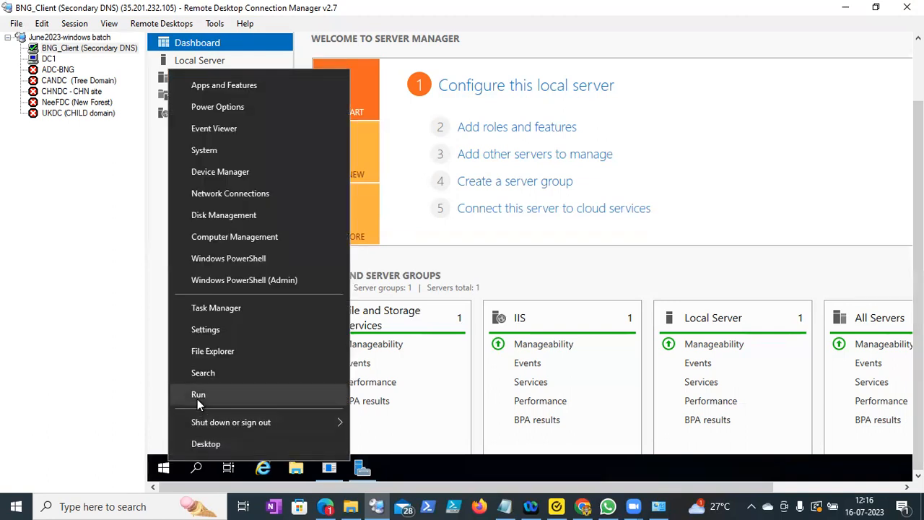
click(199, 395)
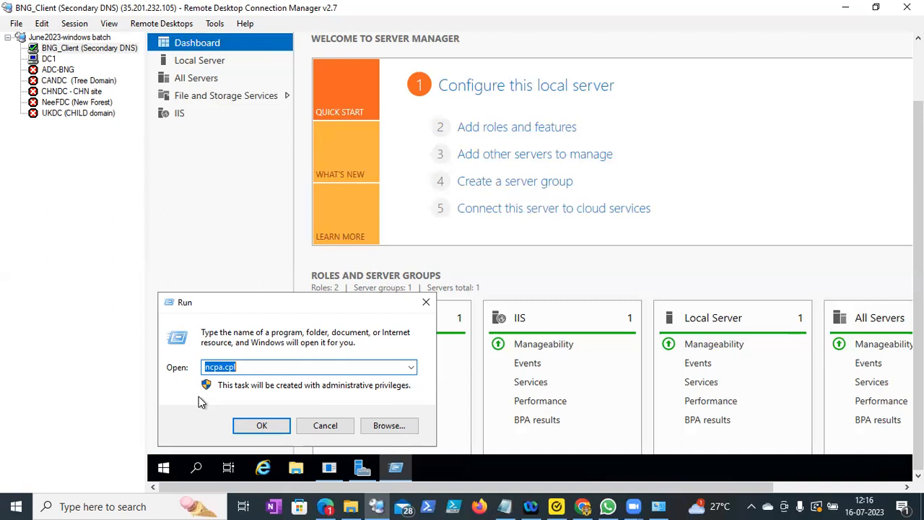
click(325, 426)
drag(919, 288, 919, 269)
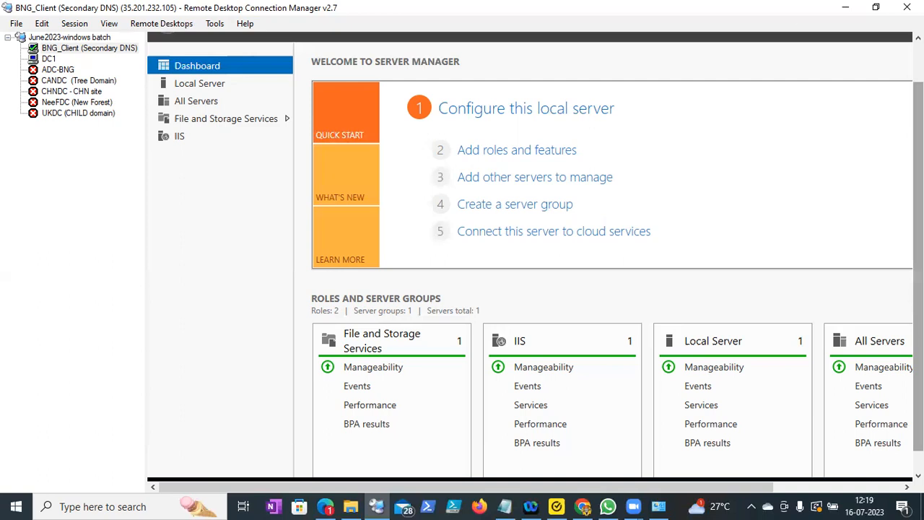
drag(919, 253, 919, 289)
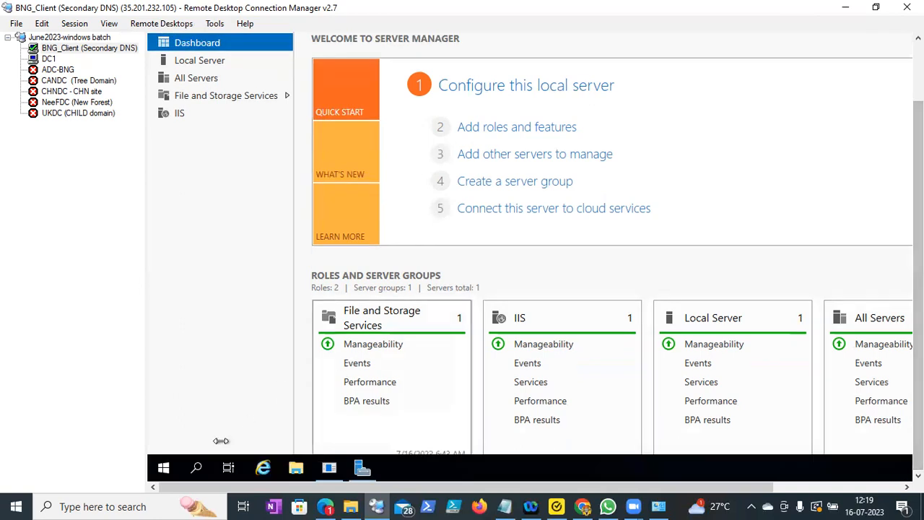
click(583, 507)
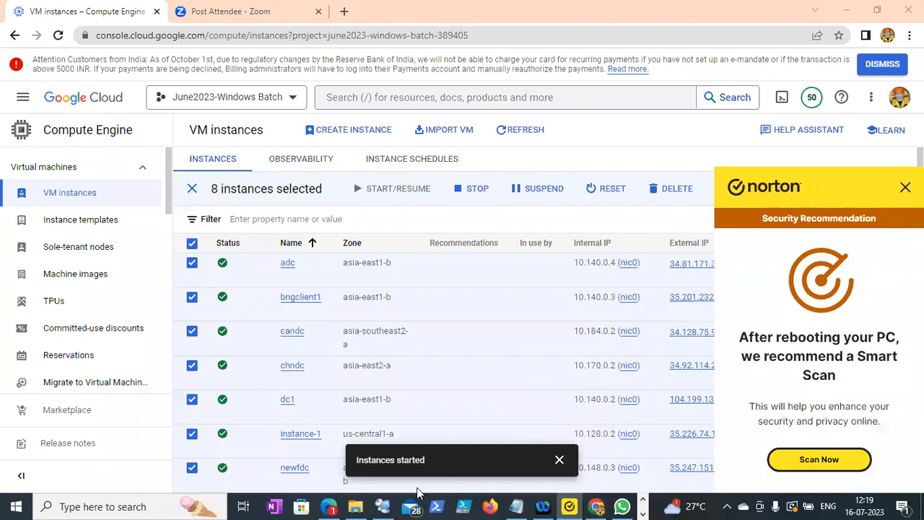
click(383, 506)
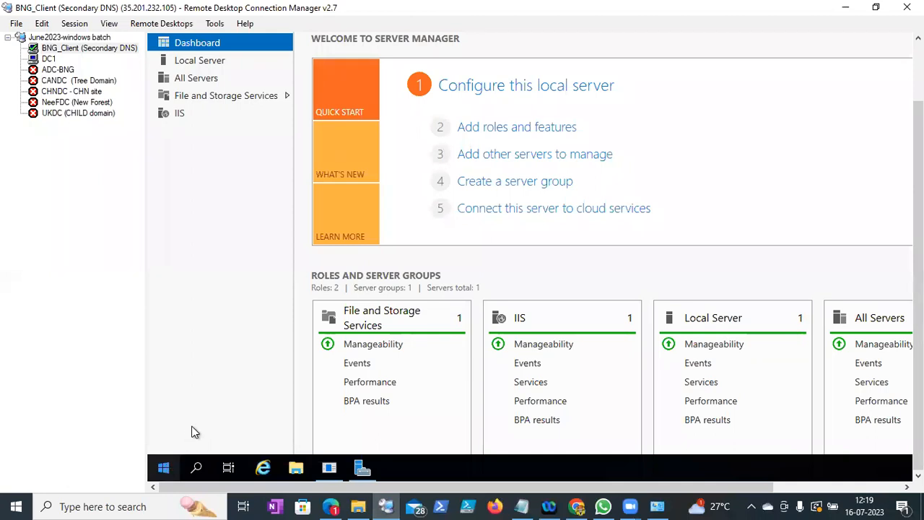
- Open the network connections on the BNG_Client server by running ncpa.cpl
click(202, 399)
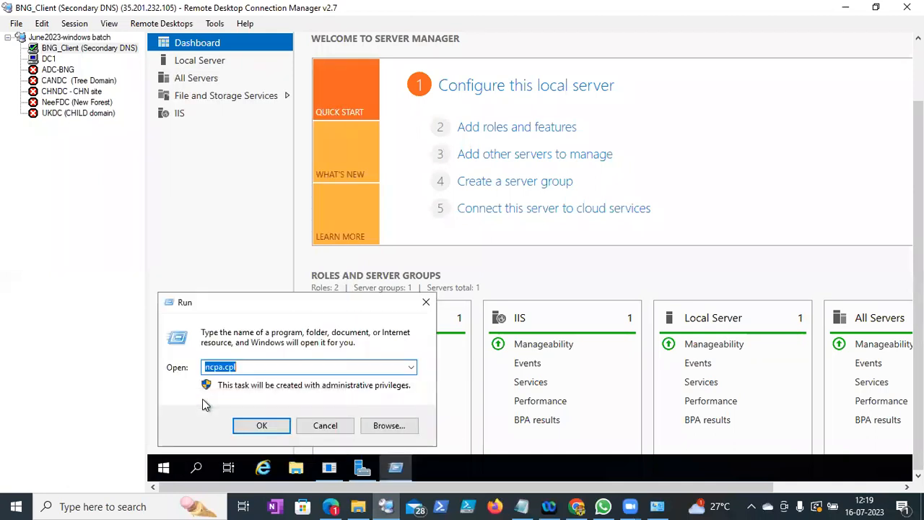
text(n)
key(Down)
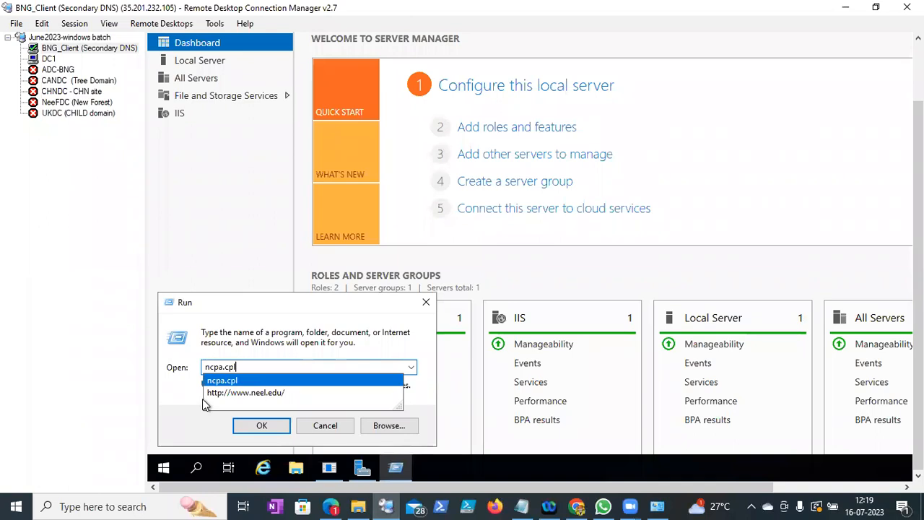
key(Return)
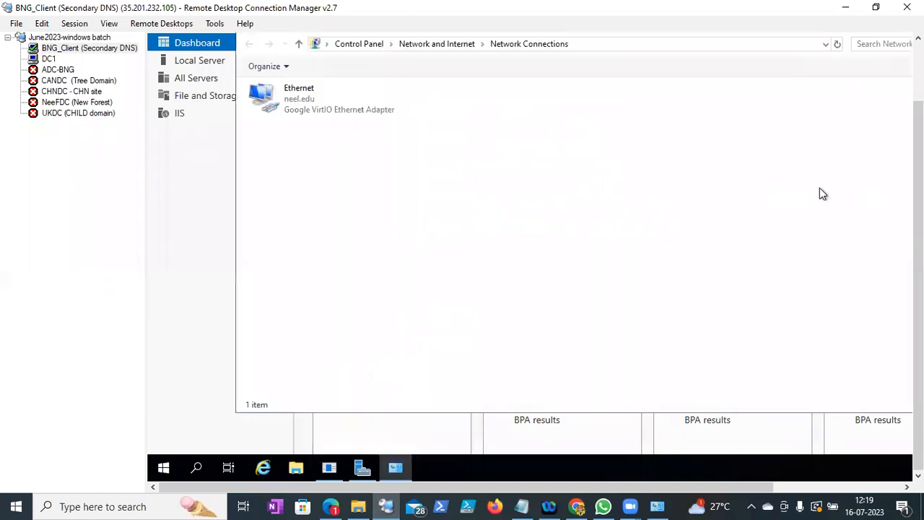
- Check the Ethernet adapter's IPv4 address and DNS server settings, then close its properties without changing anything
drag(919, 177, 918, 130)
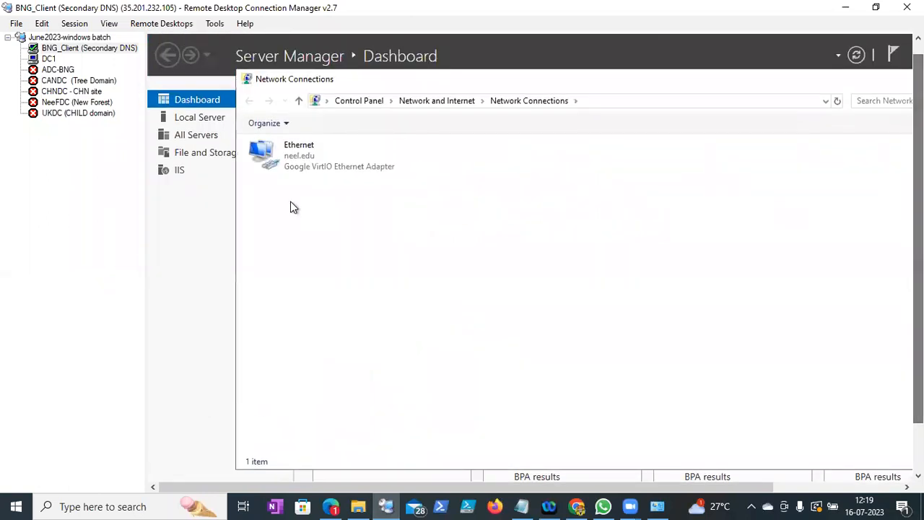
right_click(310, 155)
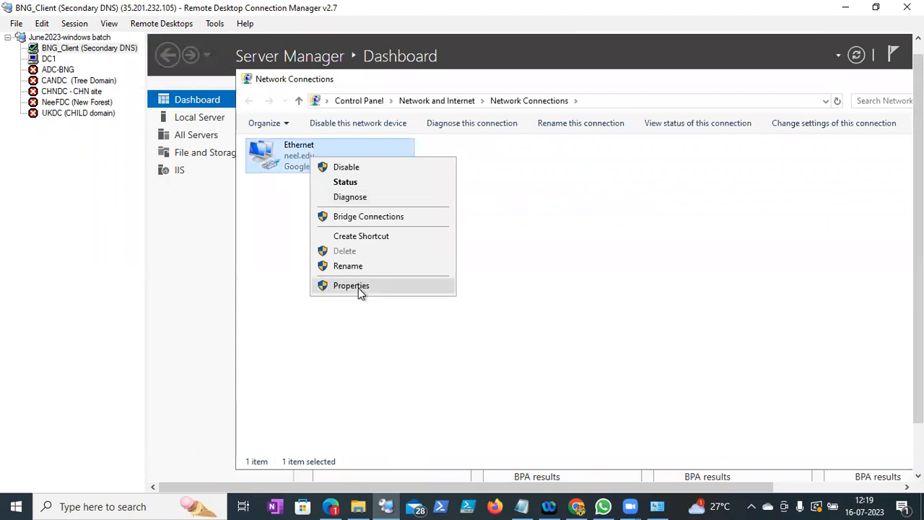
click(354, 286)
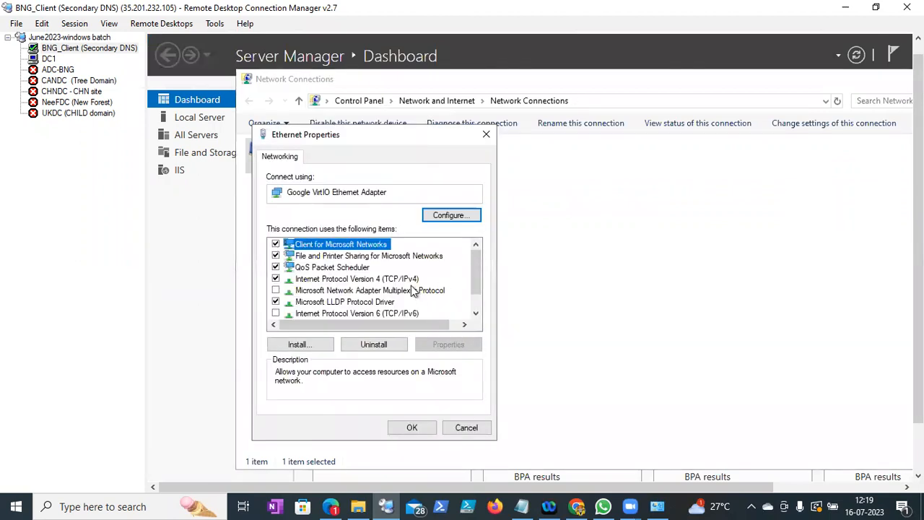
click(405, 278)
click(445, 344)
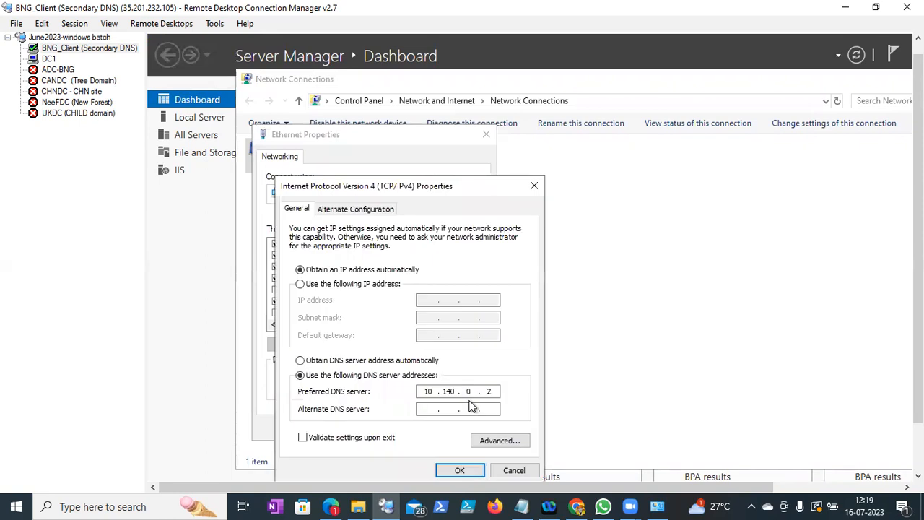
click(510, 471)
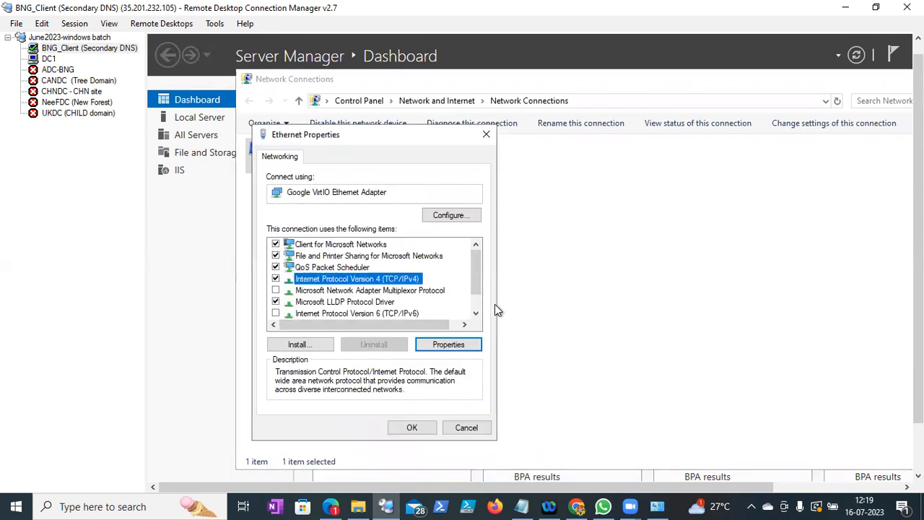
click(487, 134)
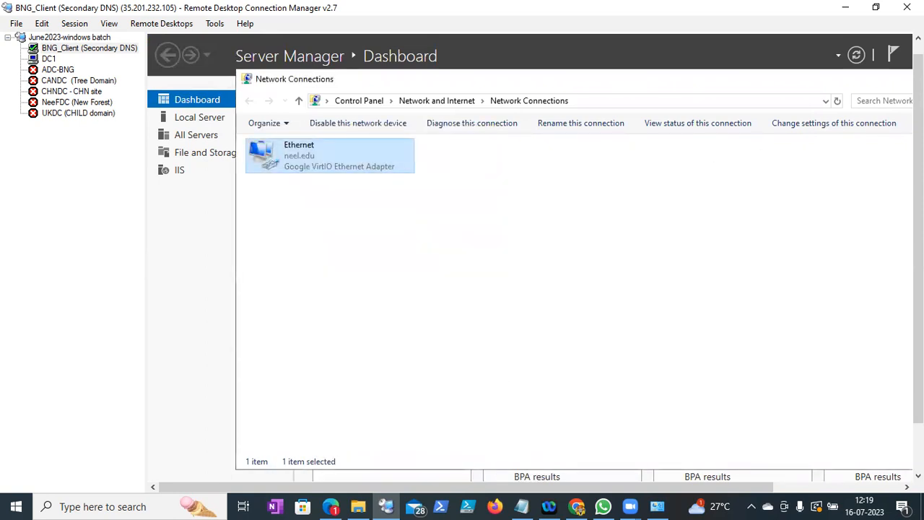
- Open a command prompt on the BNG_Client server and run ipconfig /all
drag(919, 229, 918, 277)
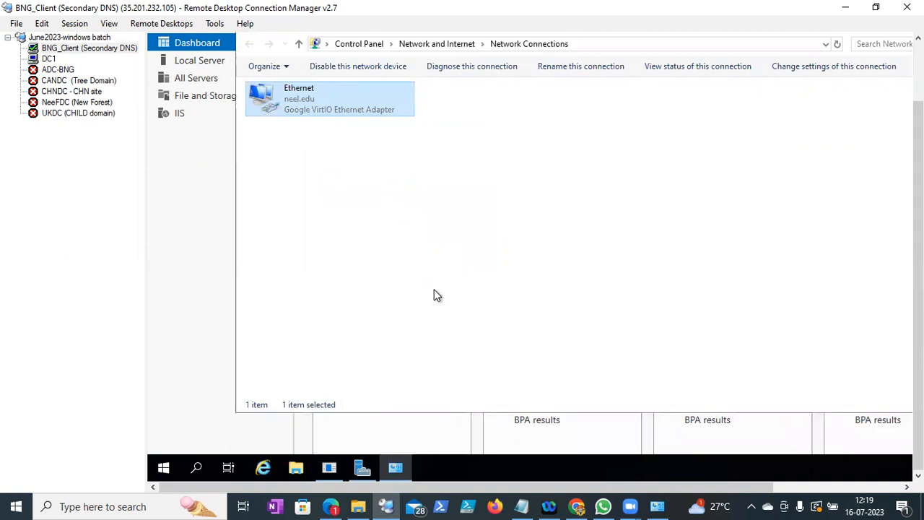
mouse_move(919, 271)
mouse_down()
mouse_move(918, 223)
mouse_move(918, 274)
mouse_up()
right_click(165, 468)
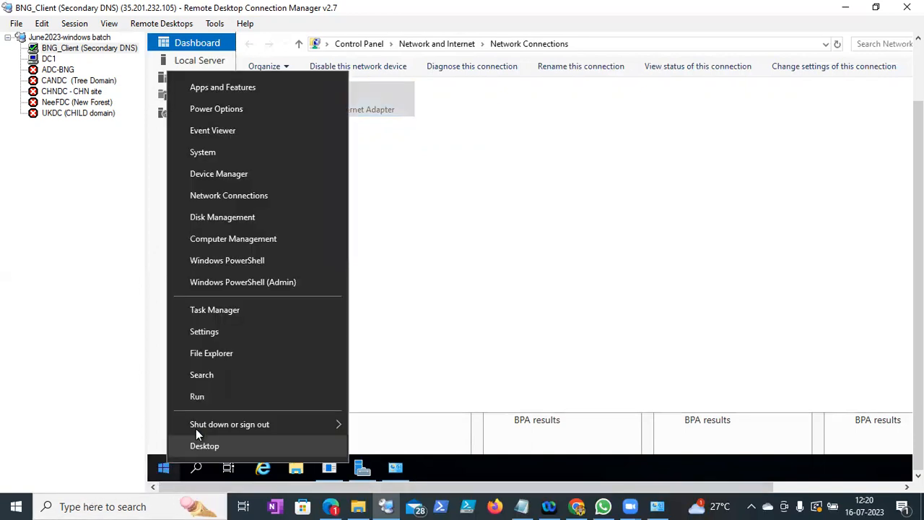
click(198, 394)
text(cmd)
key(Return)
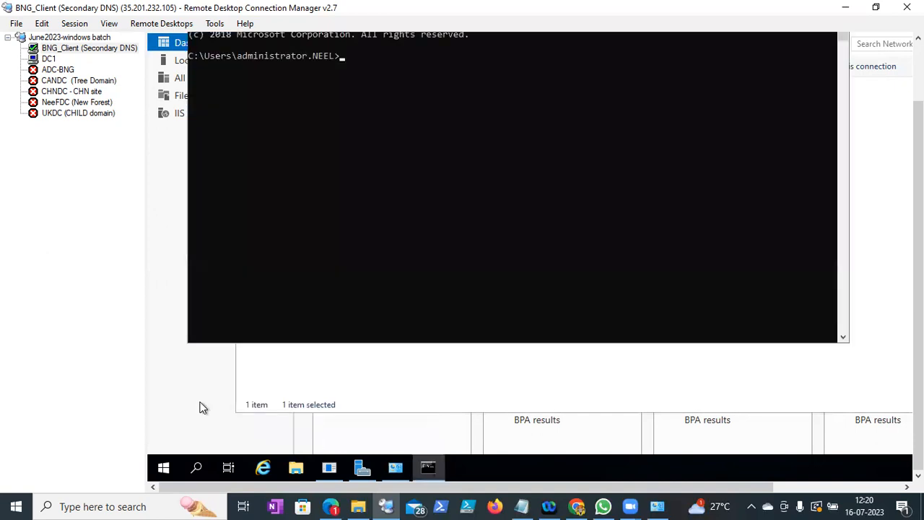
text(ipconfig /all)
key(Return)
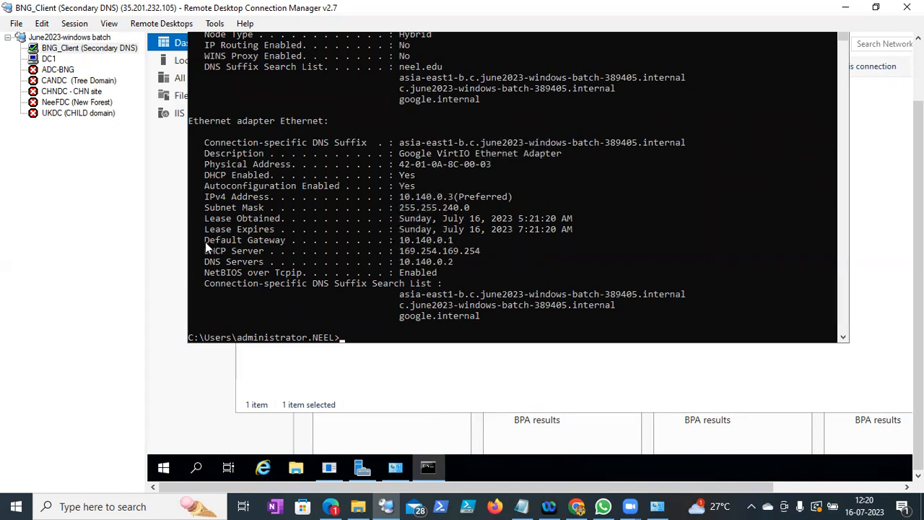
- Examine the default gateway, IPv4 address, DNS servers and connection-specific DNS suffix search list in the command output
drag(205, 242, 459, 241)
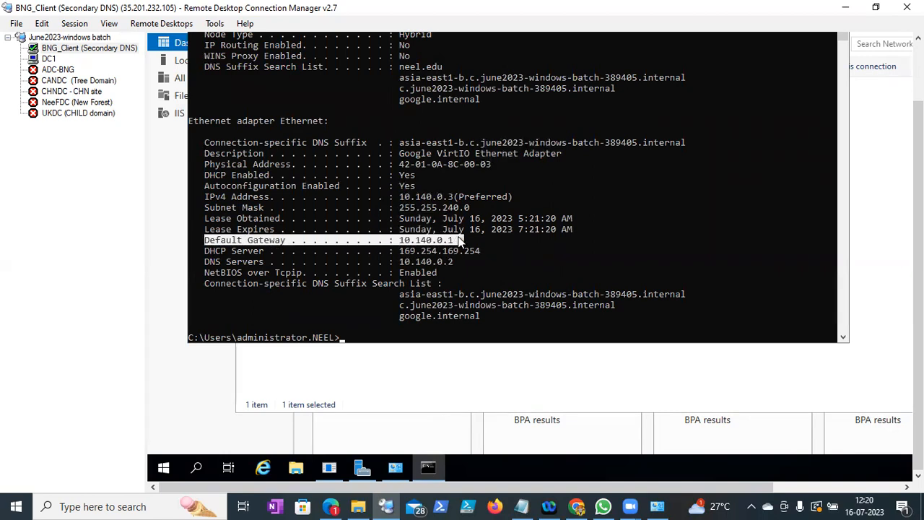
click(207, 197)
drag(415, 207, 472, 196)
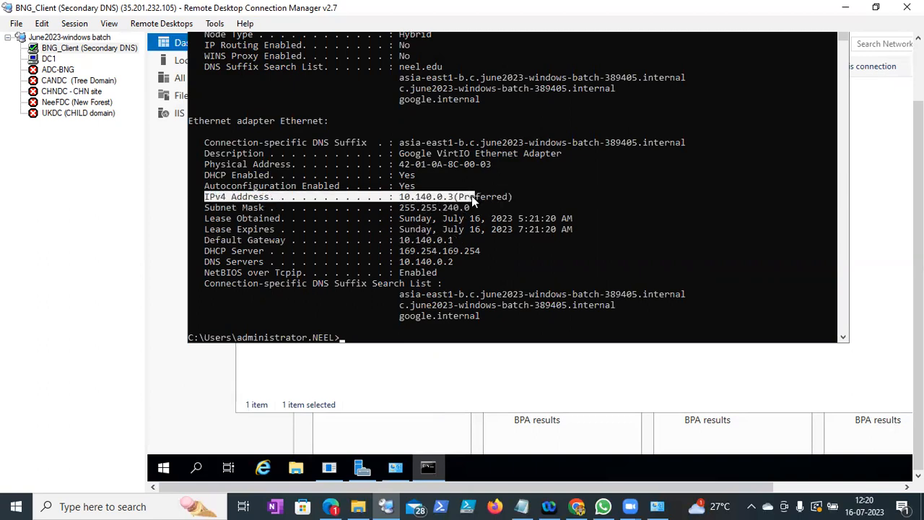
drag(203, 263, 447, 272)
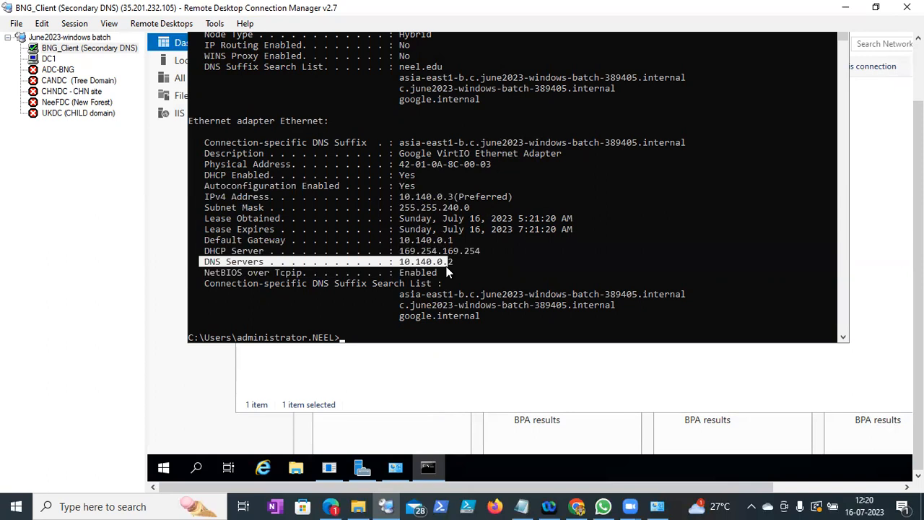
click(466, 263)
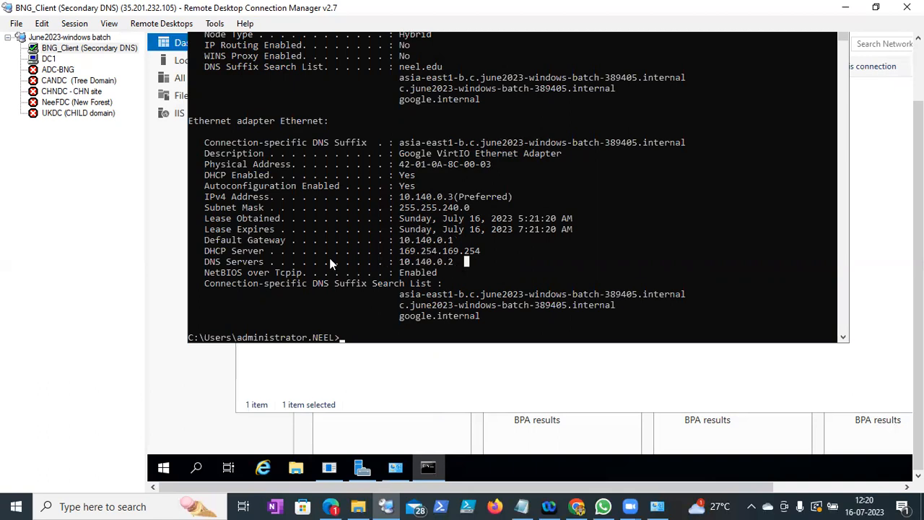
drag(203, 281, 367, 286)
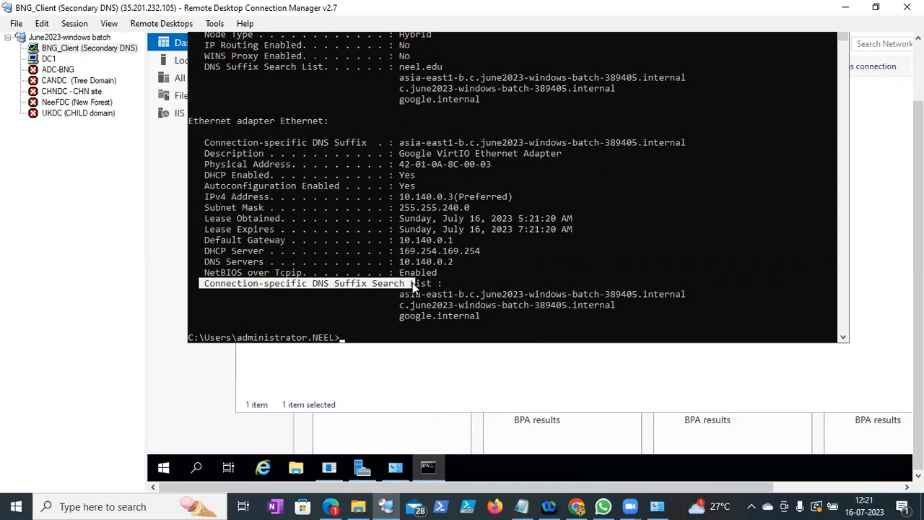
drag(412, 282, 416, 283)
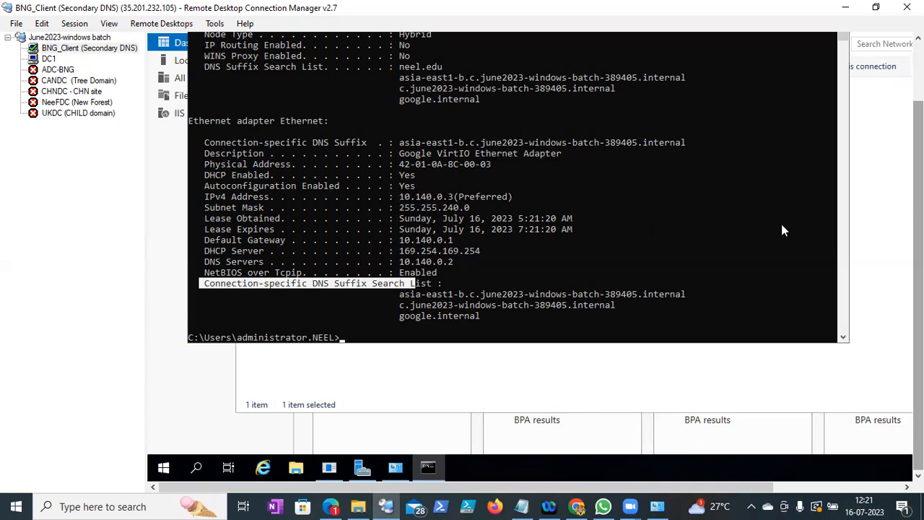
- Switch to Chrome and open the Networks page under Bare Metal Solution in Google Cloud Compute Engine
click(574, 505)
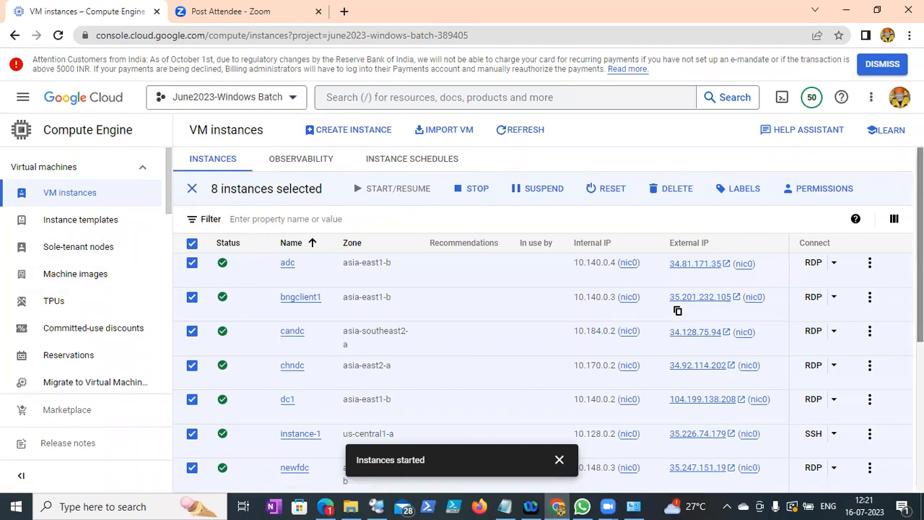
drag(920, 289, 920, 305)
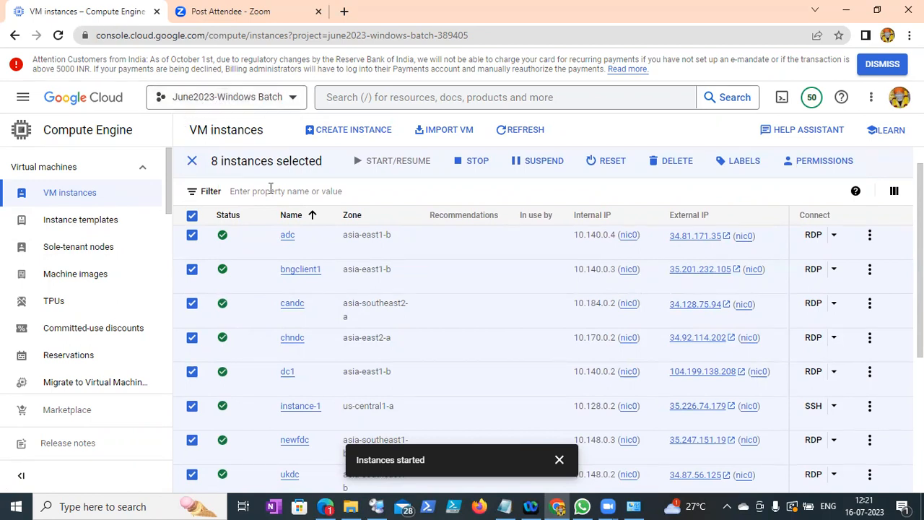
drag(164, 204, 154, 362)
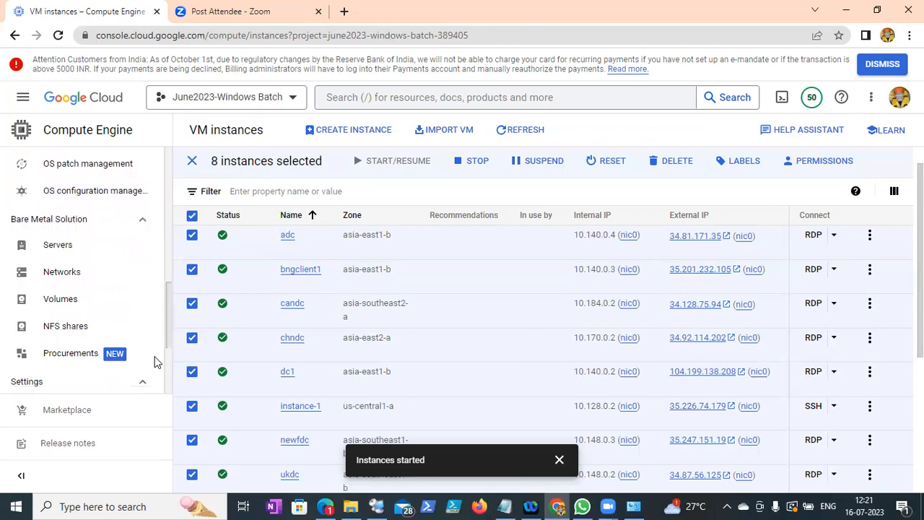
scroll(144, 353, down, 1)
click(84, 209)
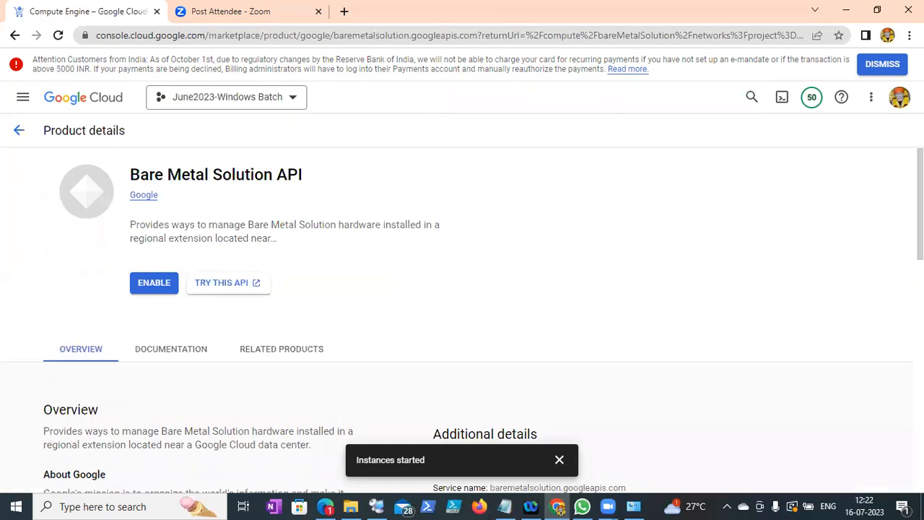
- Look through the Bare Metal Solution API product details and related products, then return to the VM instances list
scroll(484, 330, down, 5)
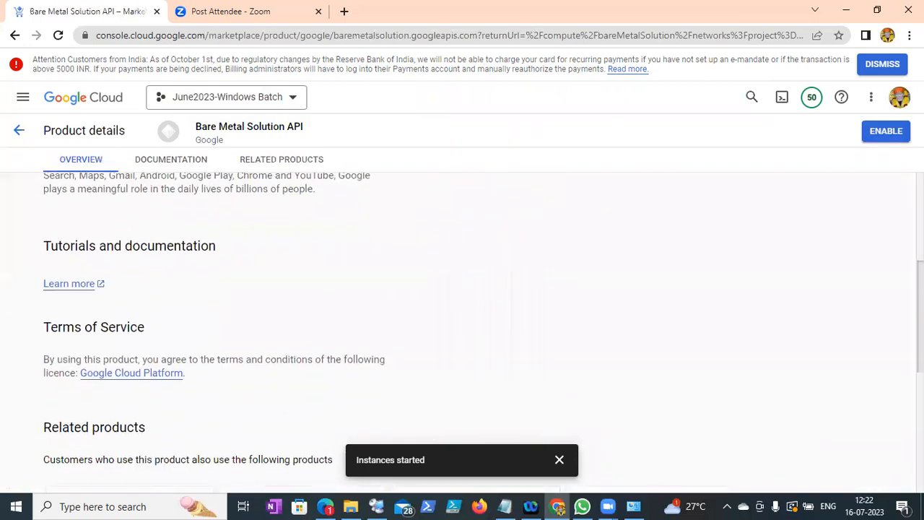
scroll(484, 329, down, 2)
scroll(462, 325, down, 2)
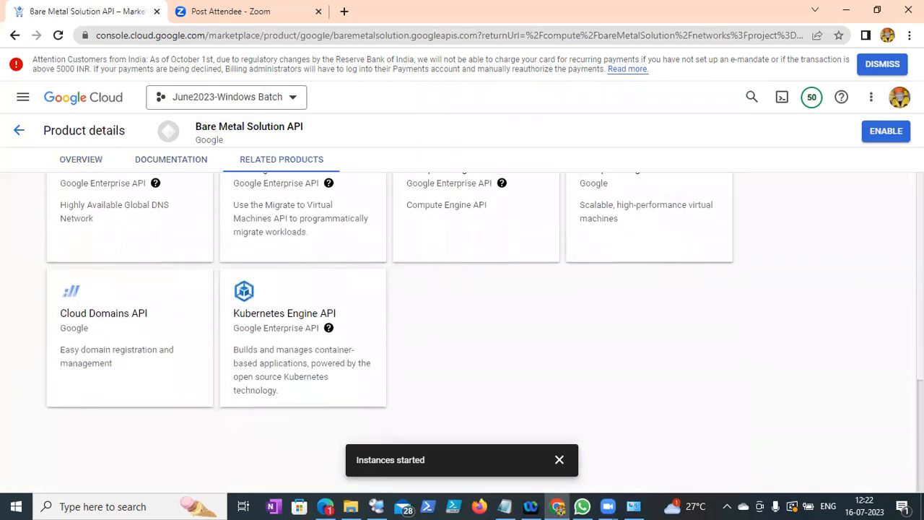
scroll(462, 325, up, 3)
scroll(462, 332, up, 3)
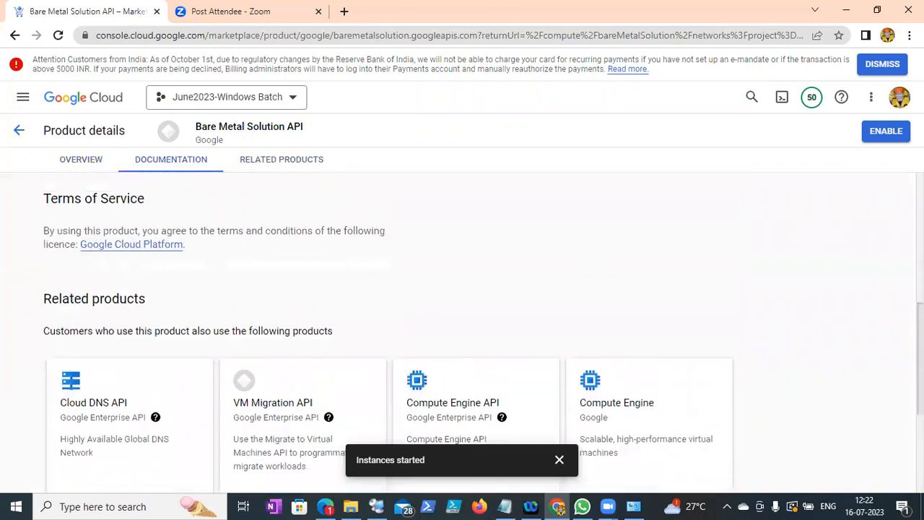
scroll(462, 325, up, 2)
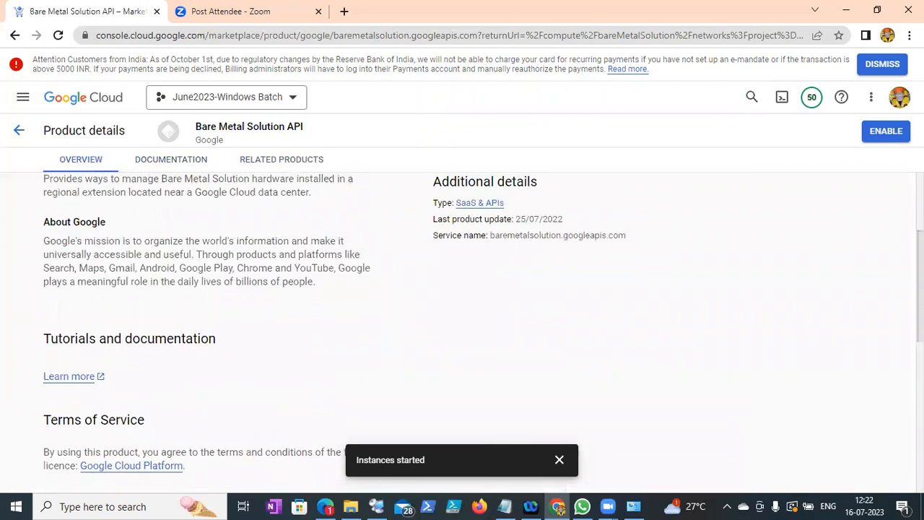
scroll(463, 325, up, 1)
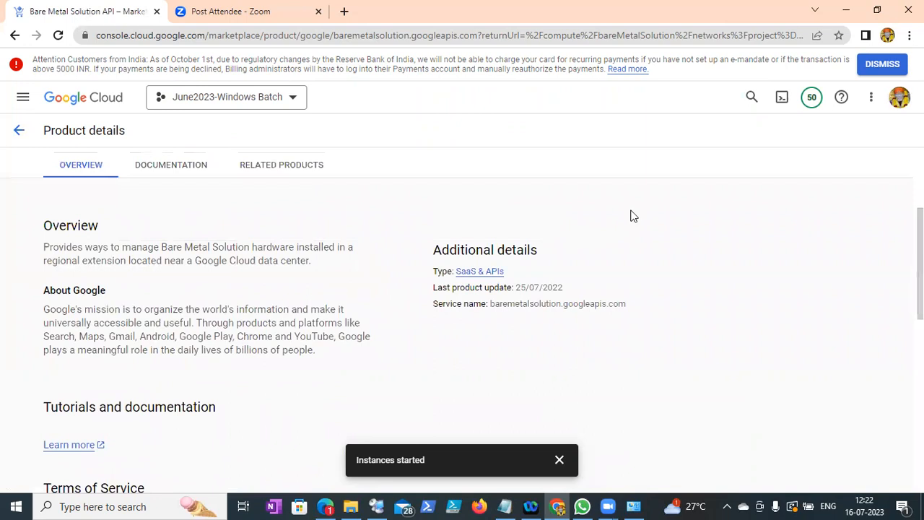
scroll(462, 325, up, 2)
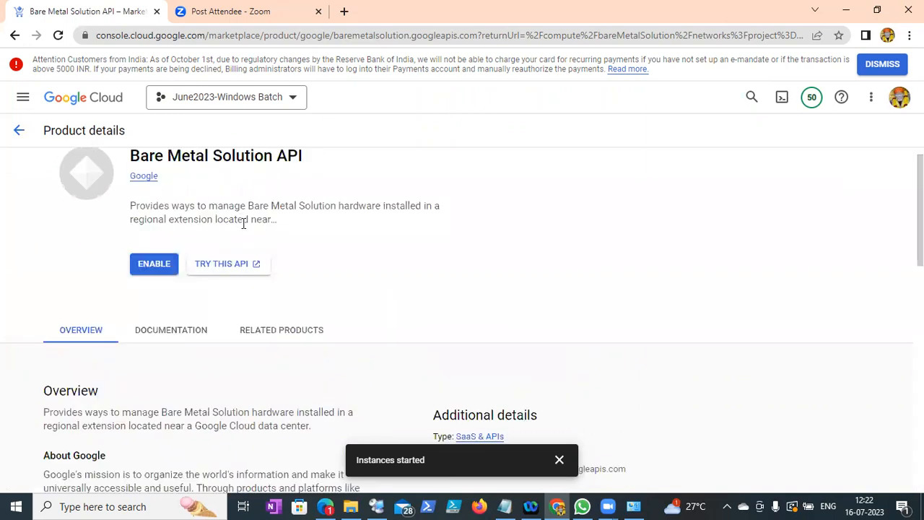
click(15, 35)
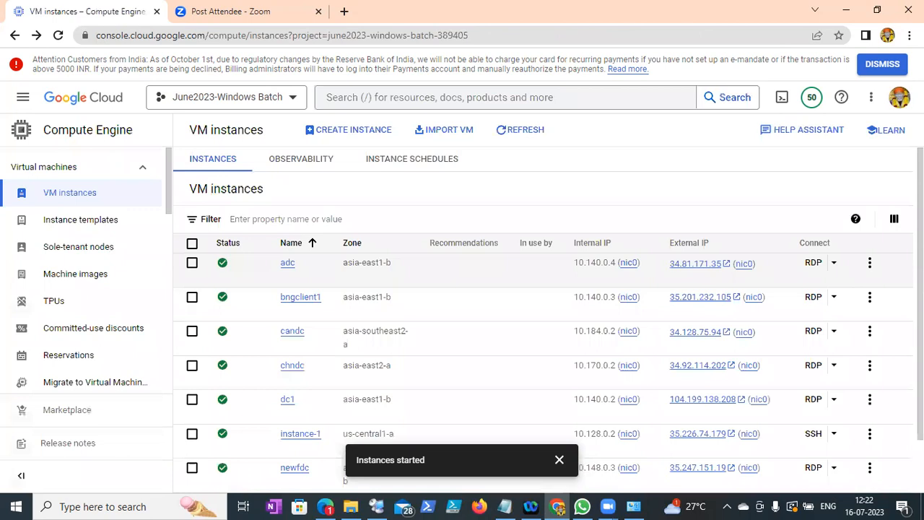
- Examine the zones and the internal and external IP addresses of the instances in the VM list
scroll(549, 325, down, 1)
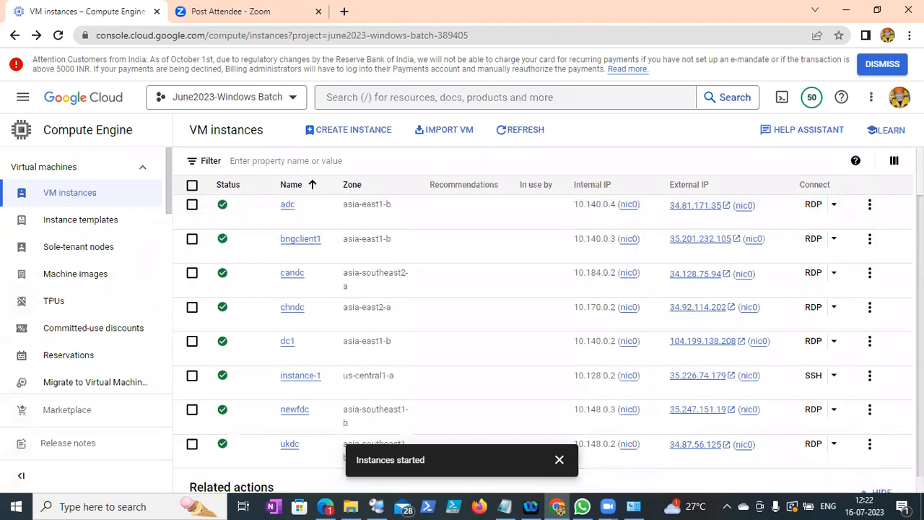
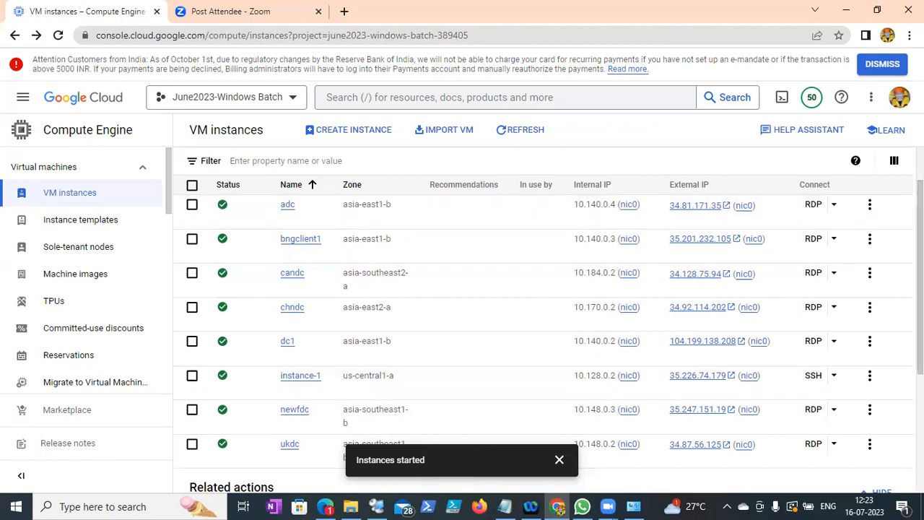
drag(921, 220, 921, 209)
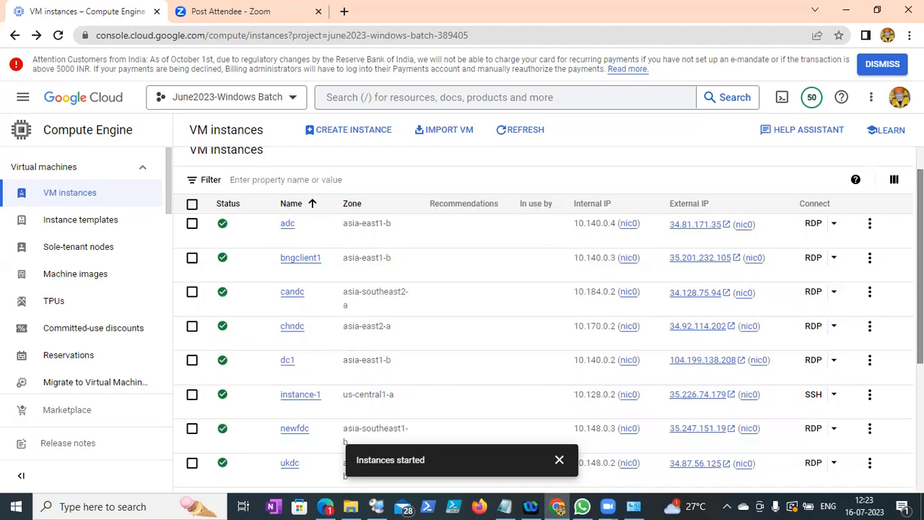
scroll(549, 318, down, 1)
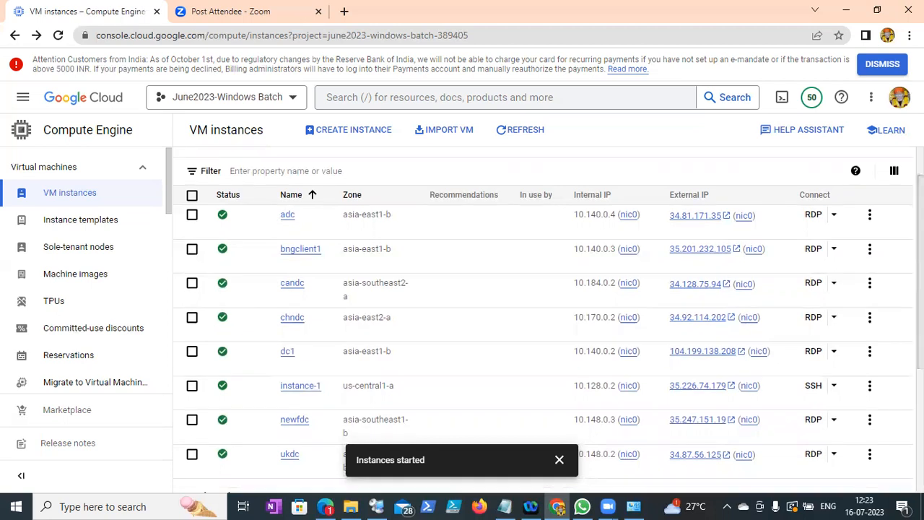
scroll(865, 192, down, 1)
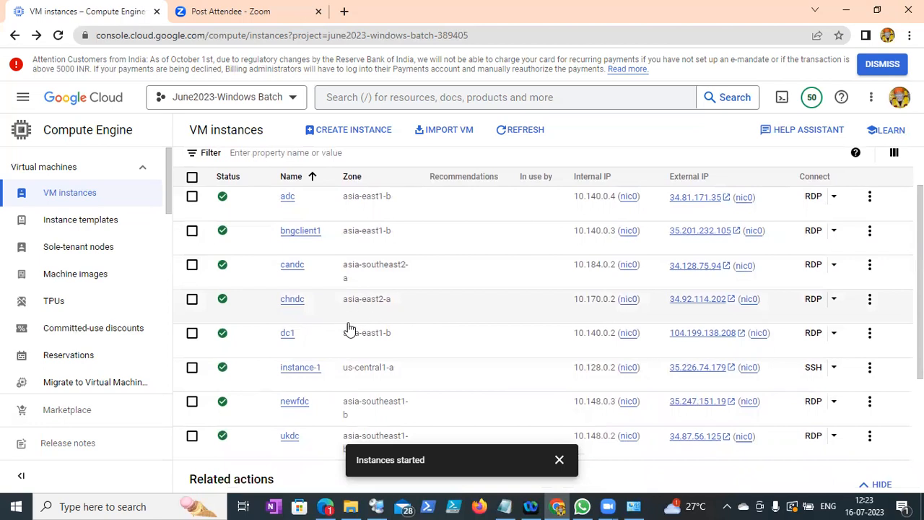
scroll(549, 318, down, 1)
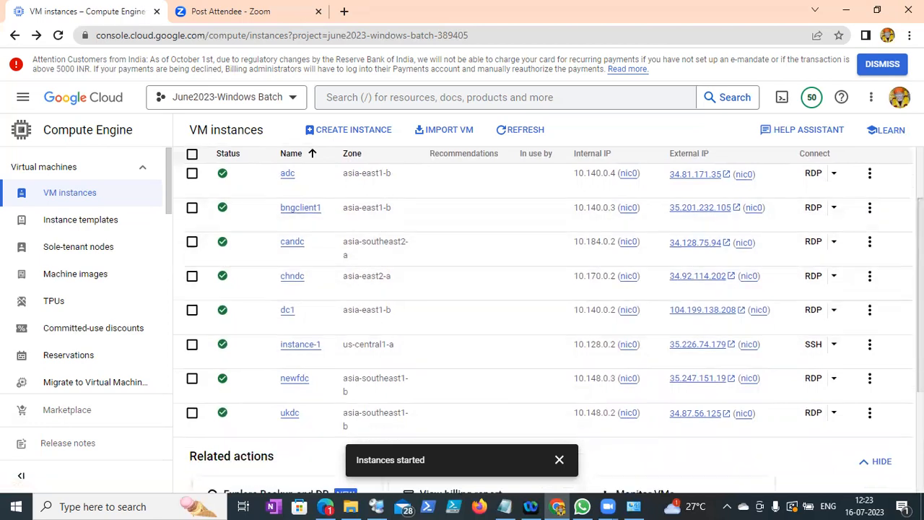
scroll(549, 318, up, 2)
scroll(549, 318, down, 1)
scroll(549, 318, down, 3)
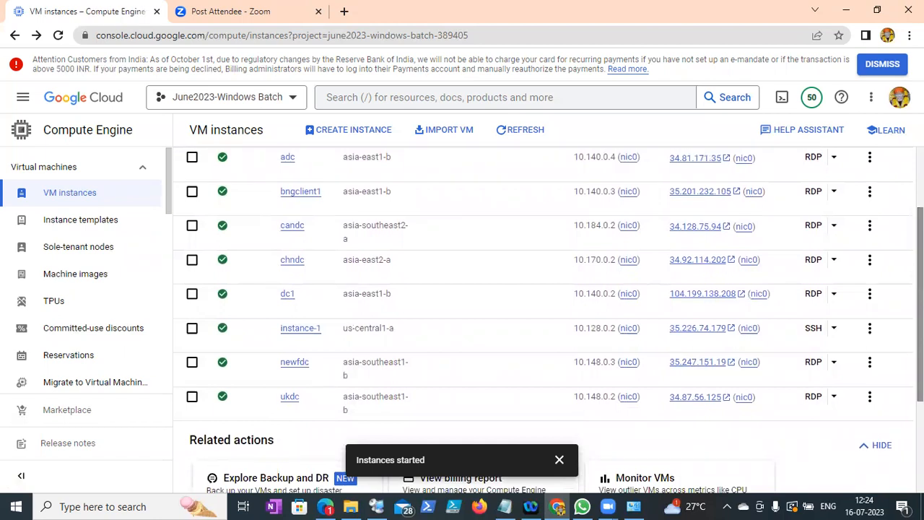
scroll(549, 318, down, 3)
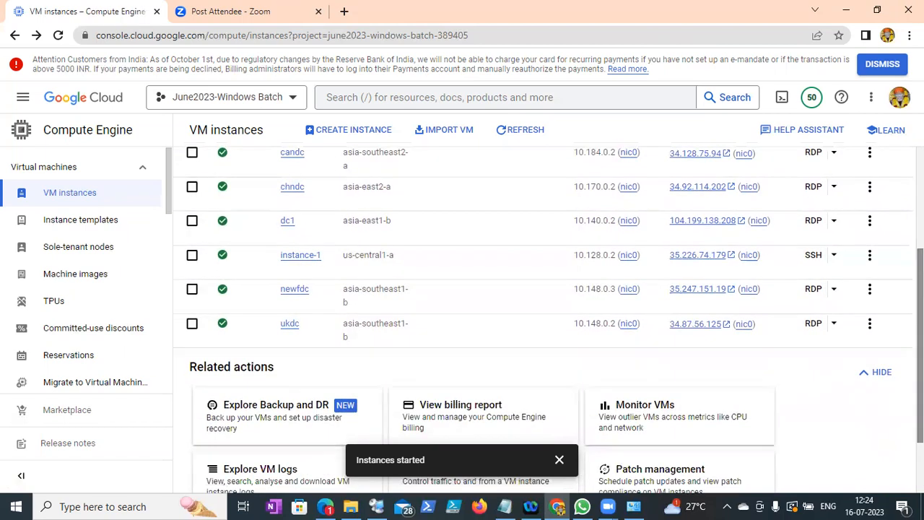
- Switch to Remote Desktop Connection Manager and bring up the Server Manager dashboard in the BNG_Client session
scroll(549, 318, up, 3)
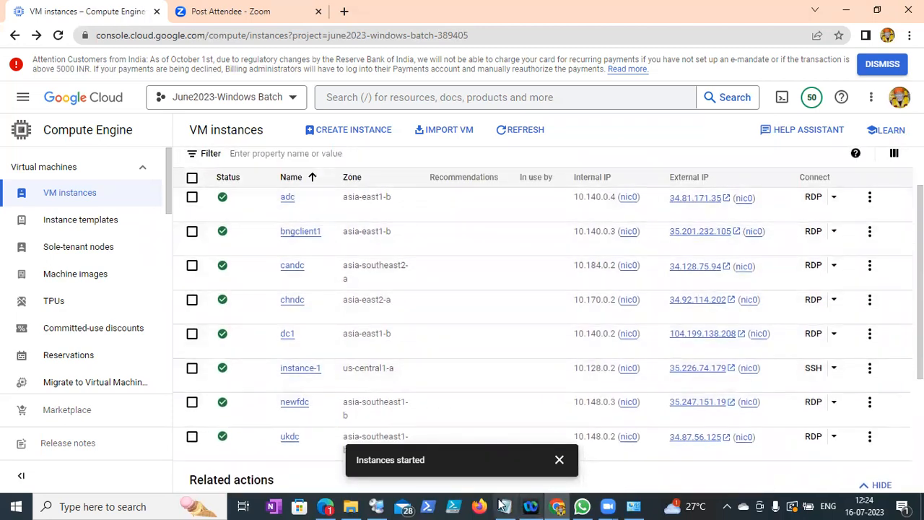
click(379, 506)
click(379, 506)
click(378, 507)
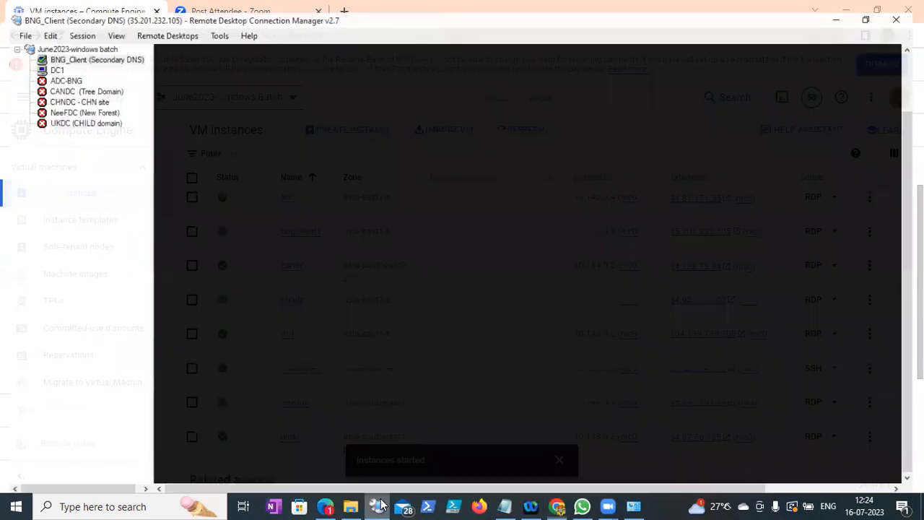
drag(918, 167, 918, 105)
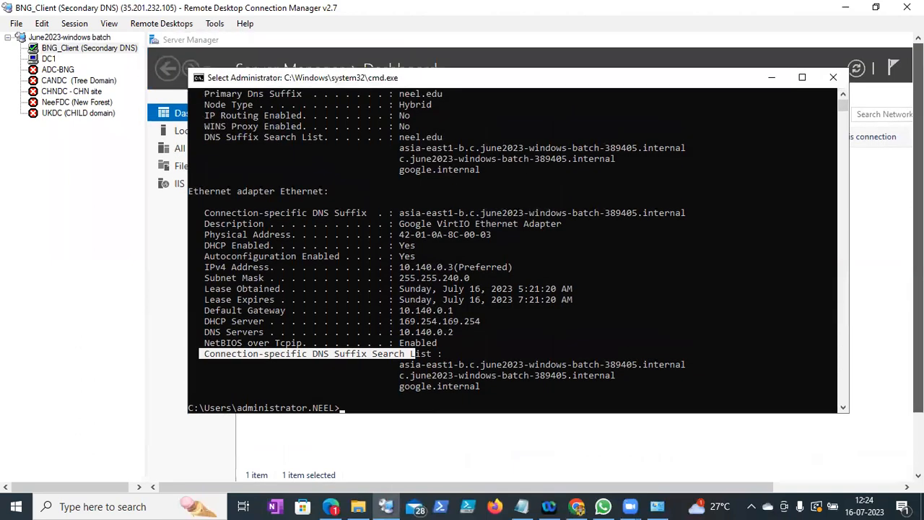
click(772, 78)
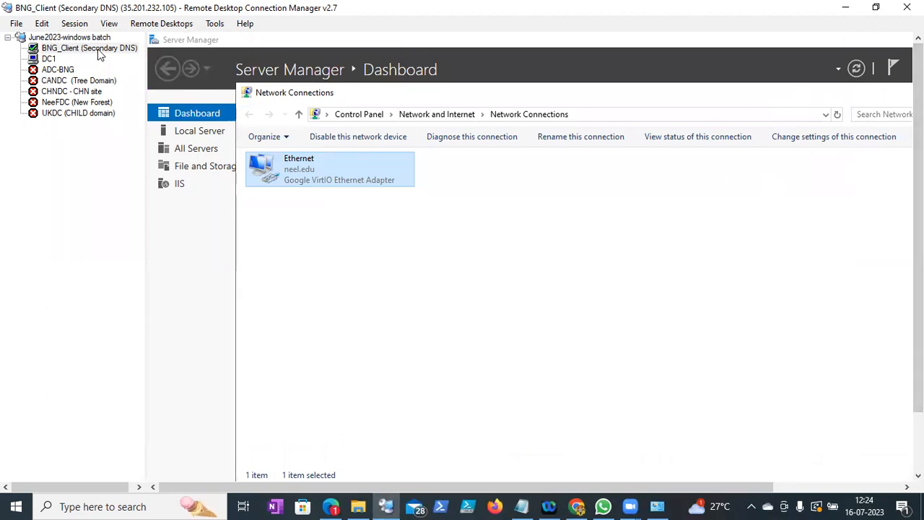
drag(919, 144, 918, 224)
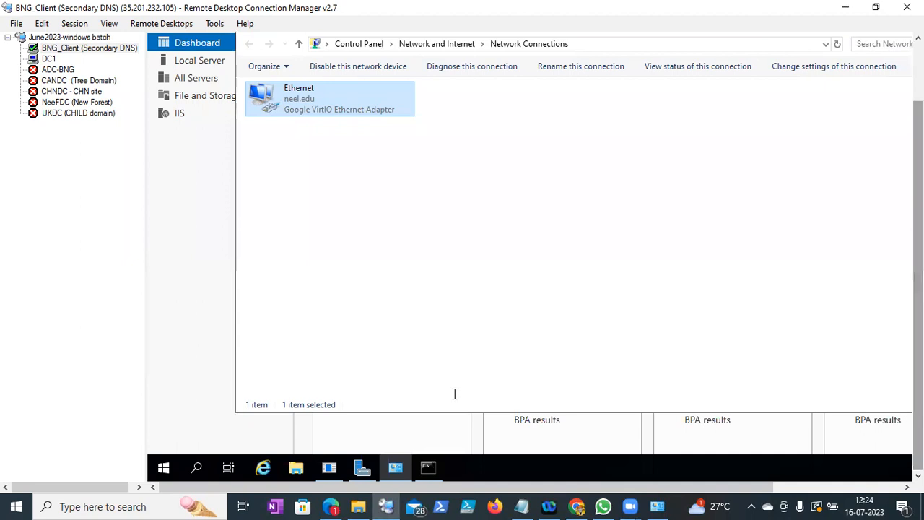
click(364, 468)
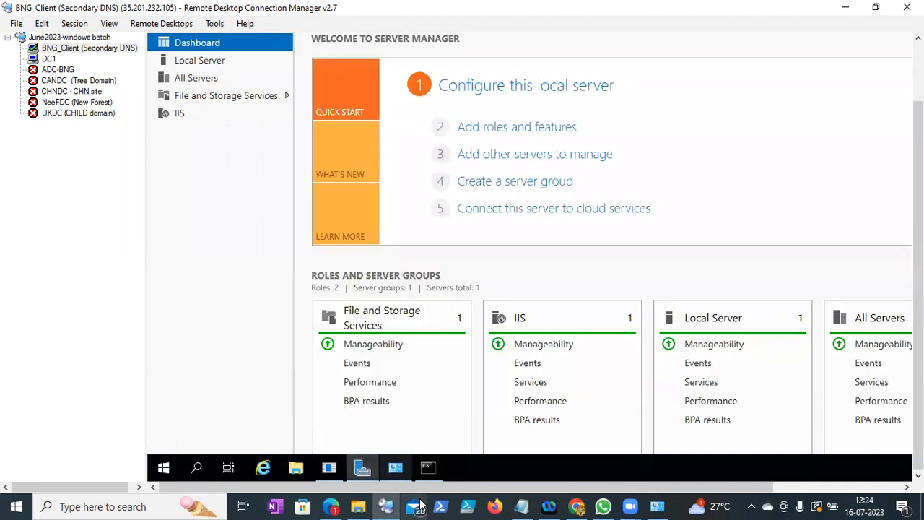
- Switch to the Notepad notes, review the secondary DNS server prerequisites, and make the first item read "Member srever"
click(522, 506)
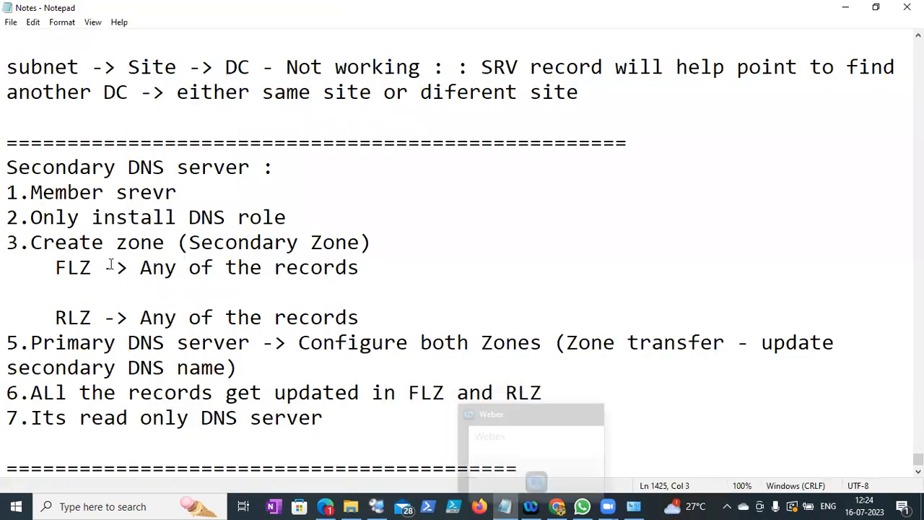
drag(42, 217, 273, 212)
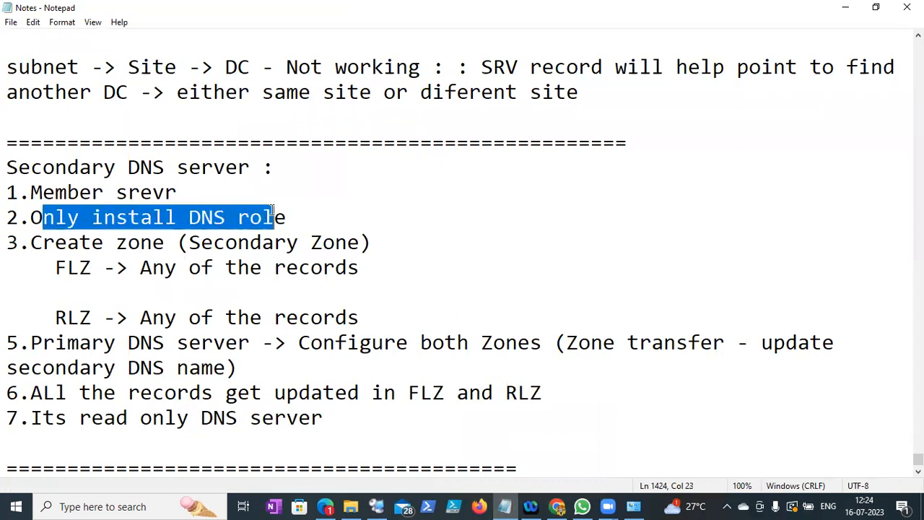
drag(189, 192, 105, 193)
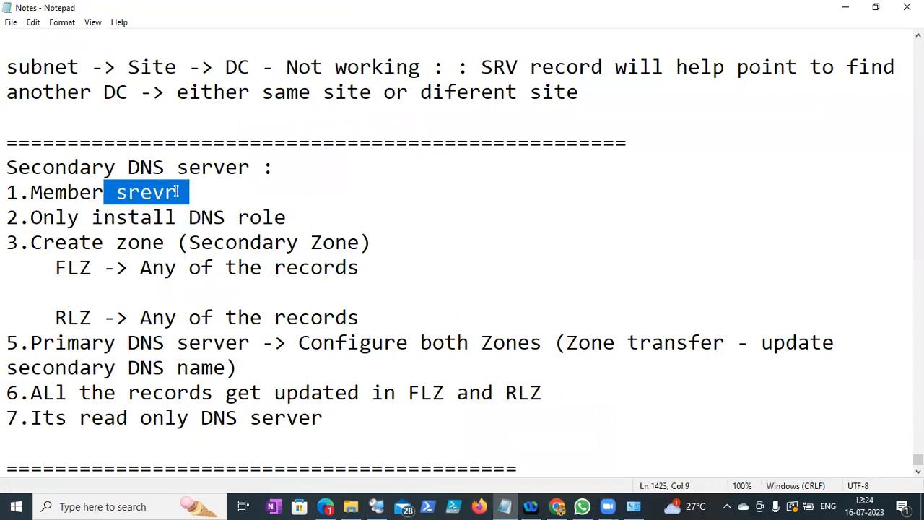
click(177, 191)
text(e)
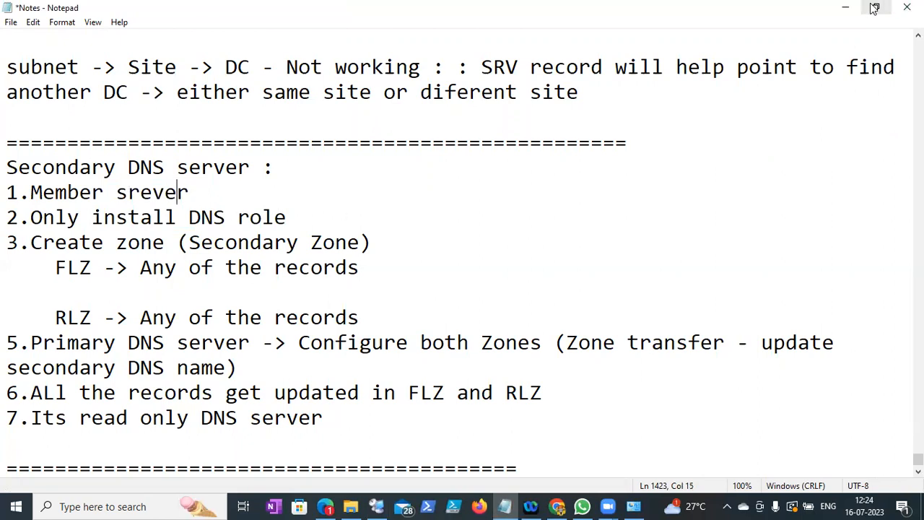
click(846, 8)
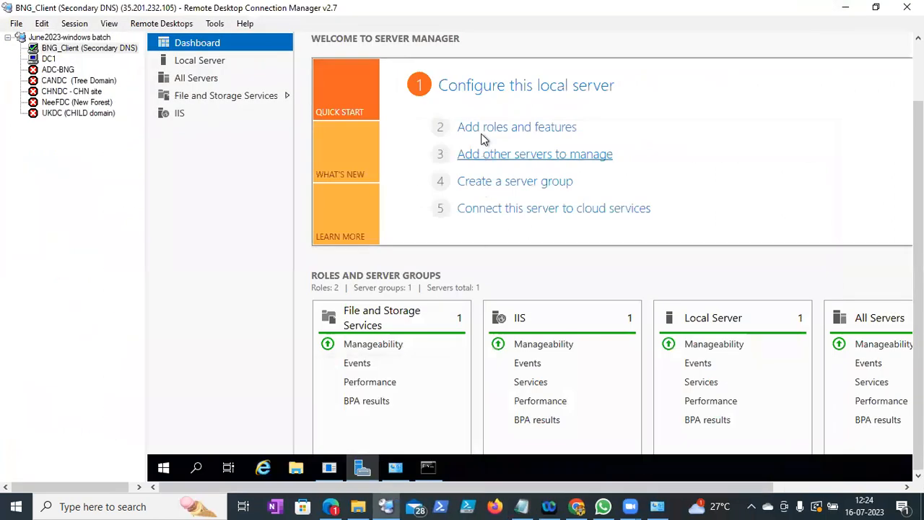
- Start adding roles on BNG_Client with role-based installation and select the DNS Server role, continuing past the static IP validation
click(460, 137)
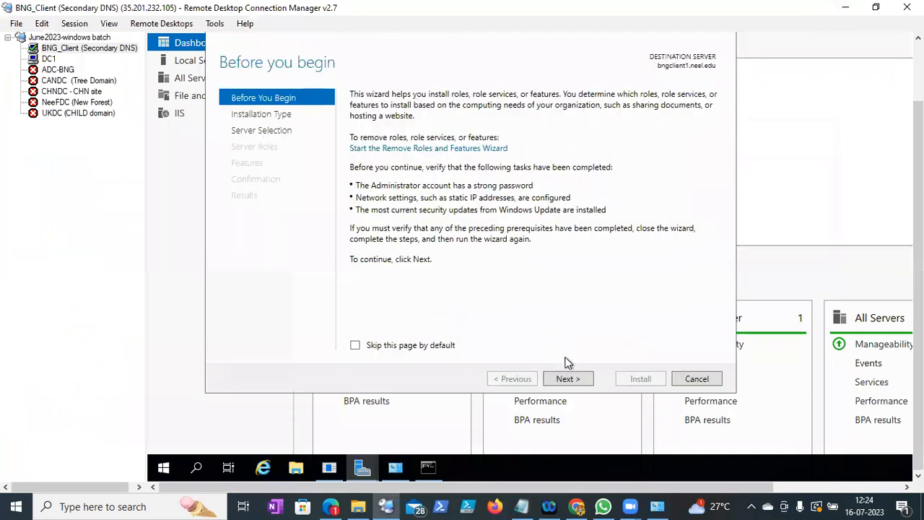
click(566, 379)
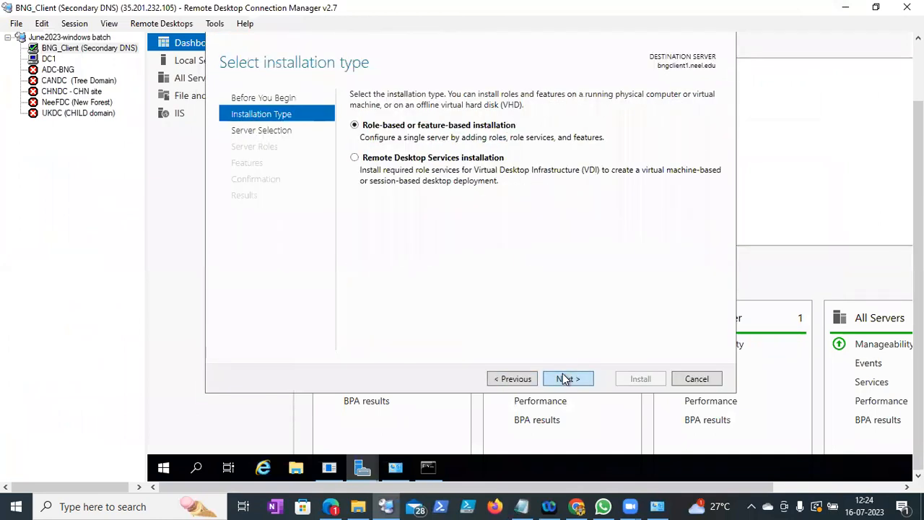
click(566, 379)
click(566, 379)
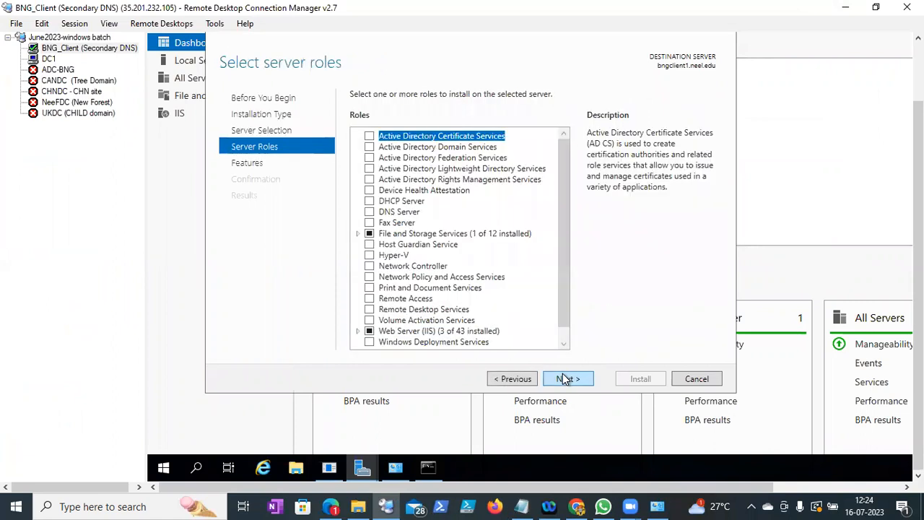
click(370, 213)
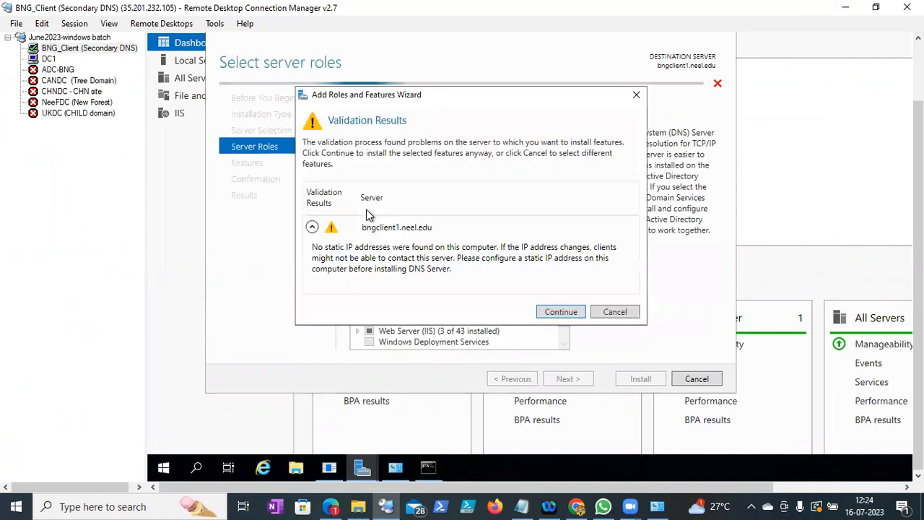
click(558, 313)
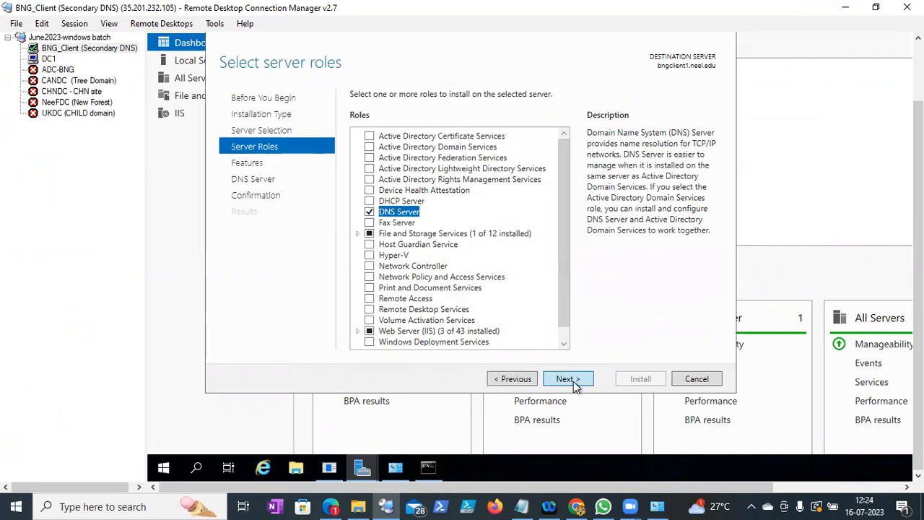
- Keep the default features, install the DNS Server role, and close the wizard once the installation finishes
click(569, 379)
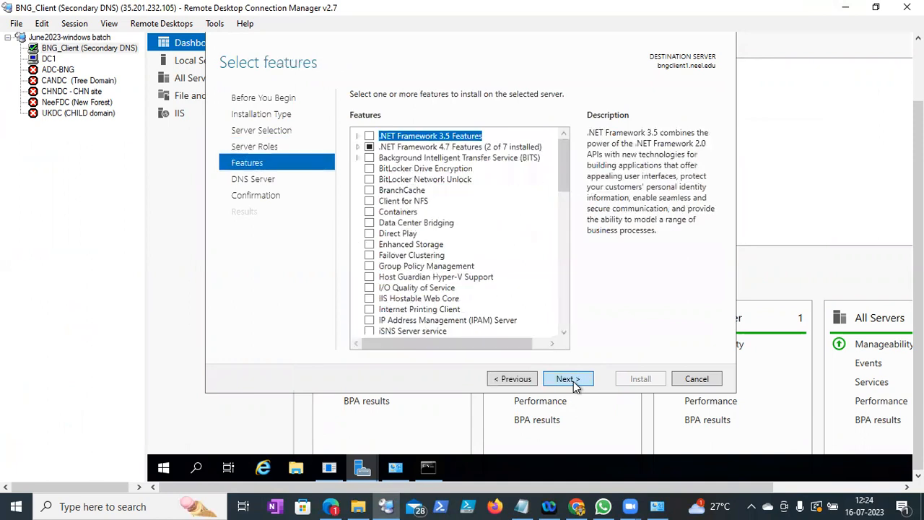
click(574, 385)
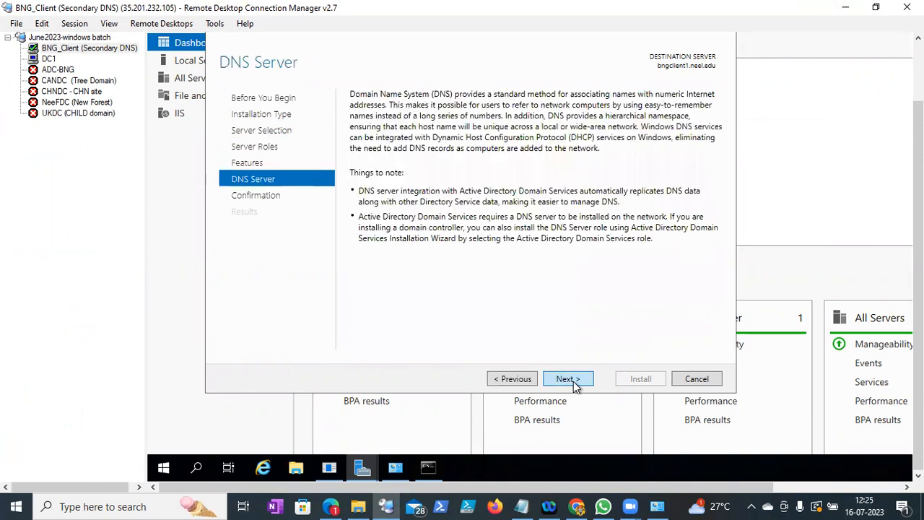
click(575, 384)
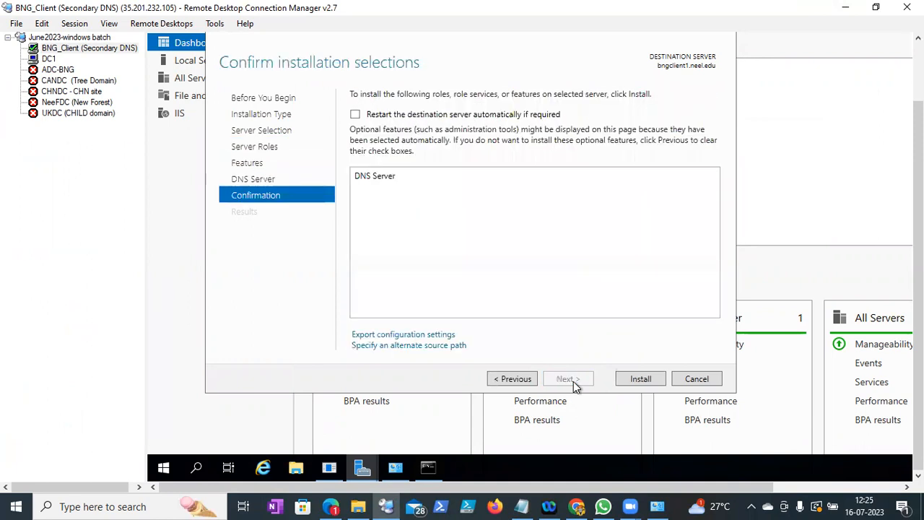
click(649, 379)
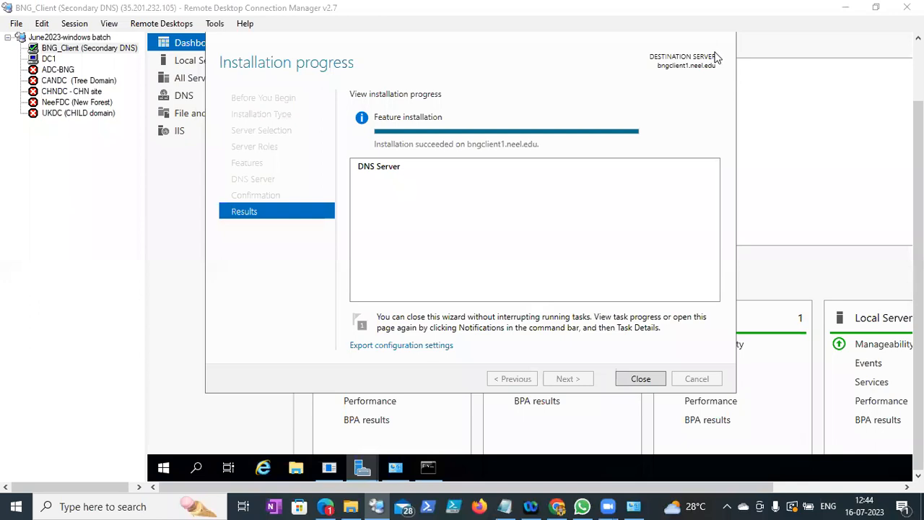
click(641, 378)
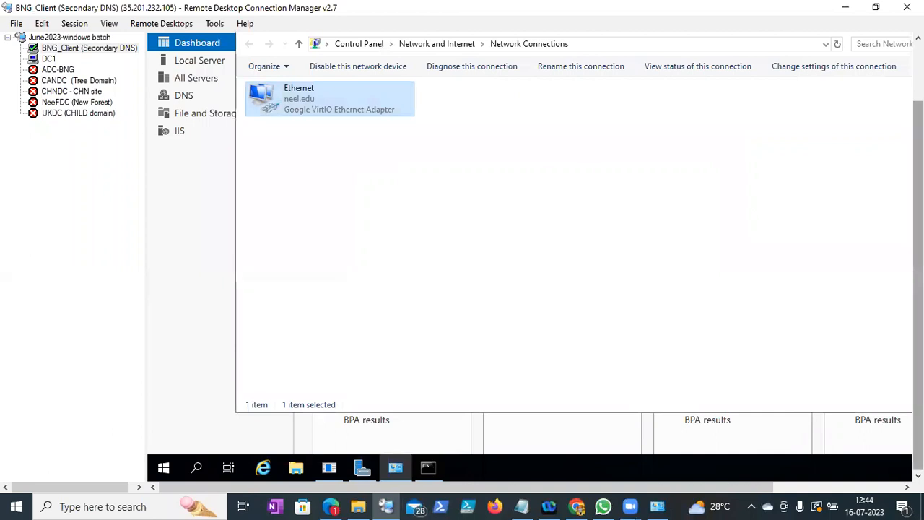
- Switch to the Notepad notes and review the items on installing the DNS role and creating a secondary zone
click(521, 505)
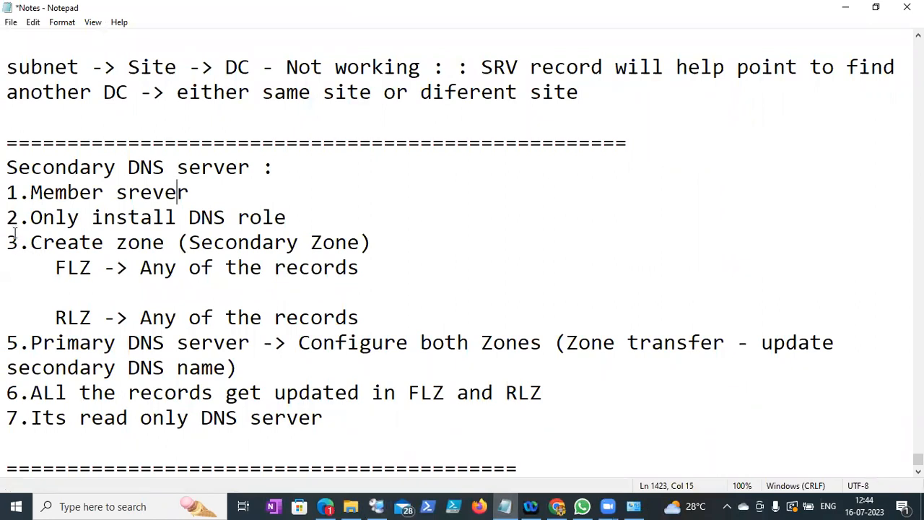
drag(19, 217, 288, 208)
drag(8, 243, 280, 249)
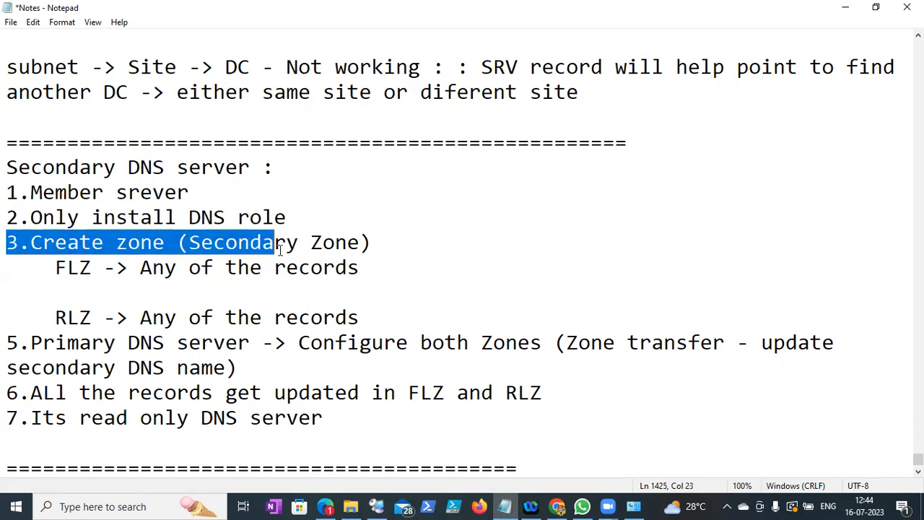
- Return to the BNG_Client session and open DNS Manager by running dnsmgmt.msc
click(376, 506)
right_click(164, 468)
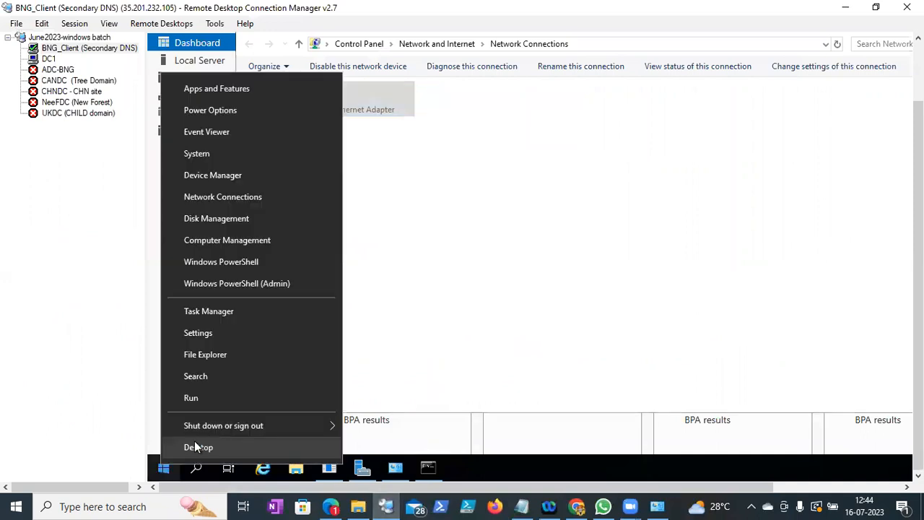
click(223, 403)
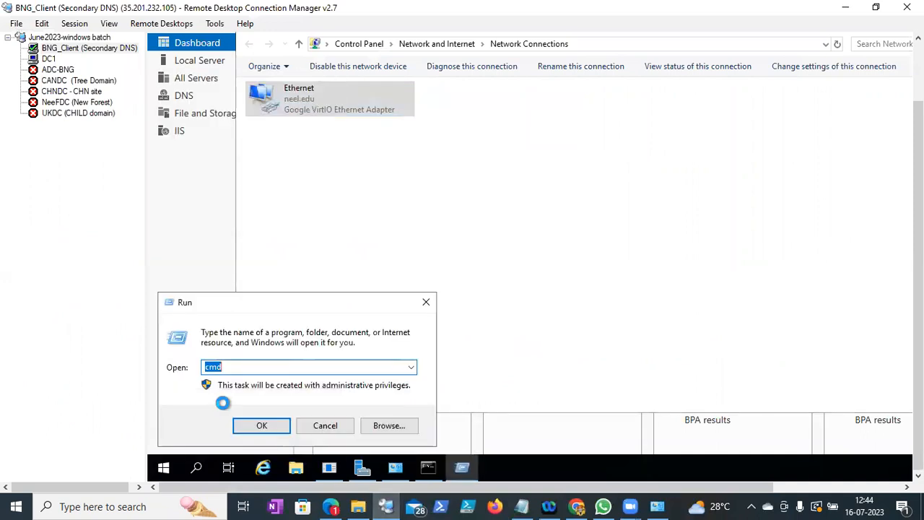
text(dnsmgmt.msc)
key(Return)
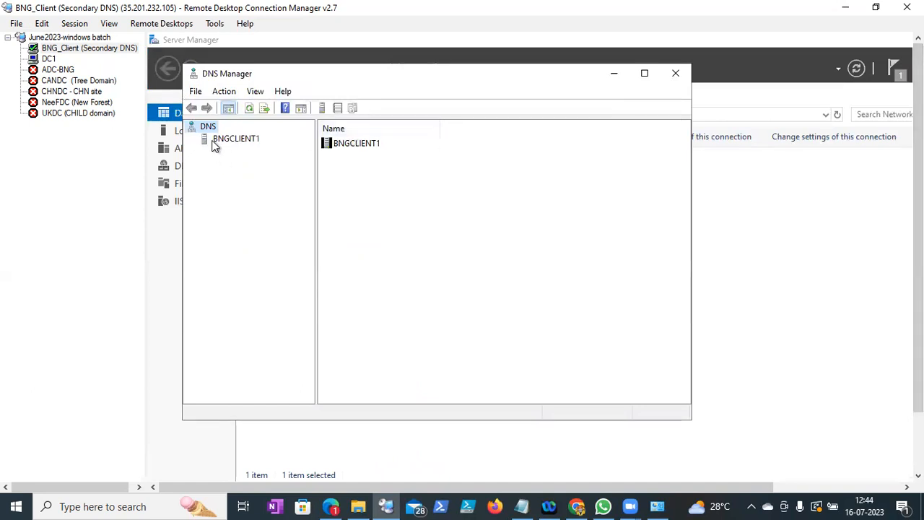
- Expand BNGCLIENT1 in a maximized DNS Manager and examine its Forward Lookup Zones, Reverse Lookup Zones and Trust Points
click(214, 143)
click(191, 140)
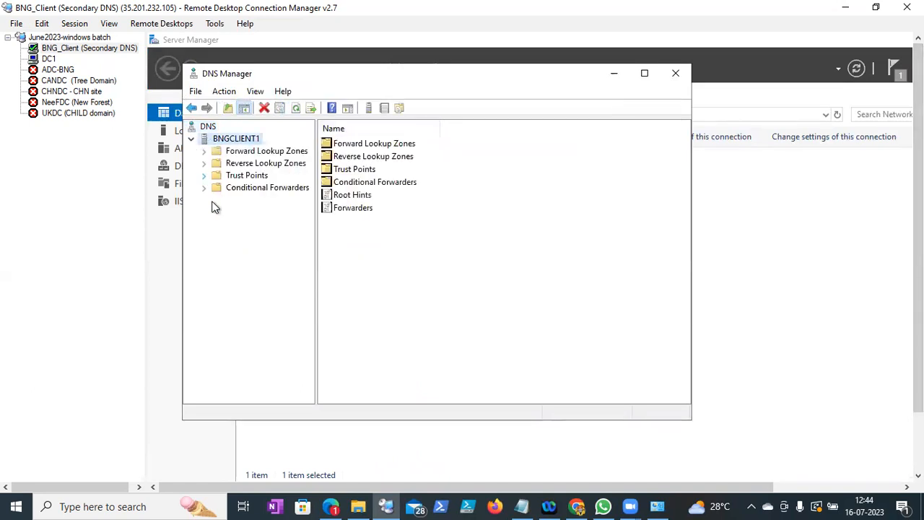
click(230, 153)
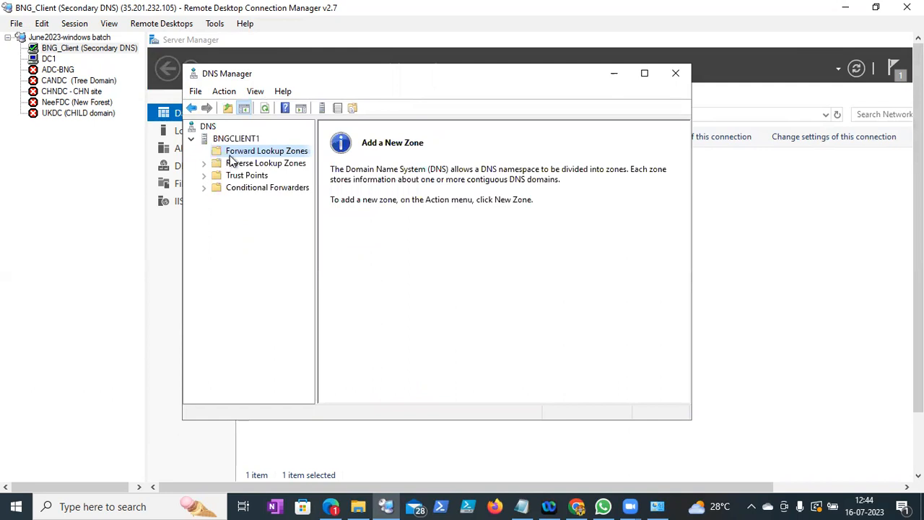
click(645, 73)
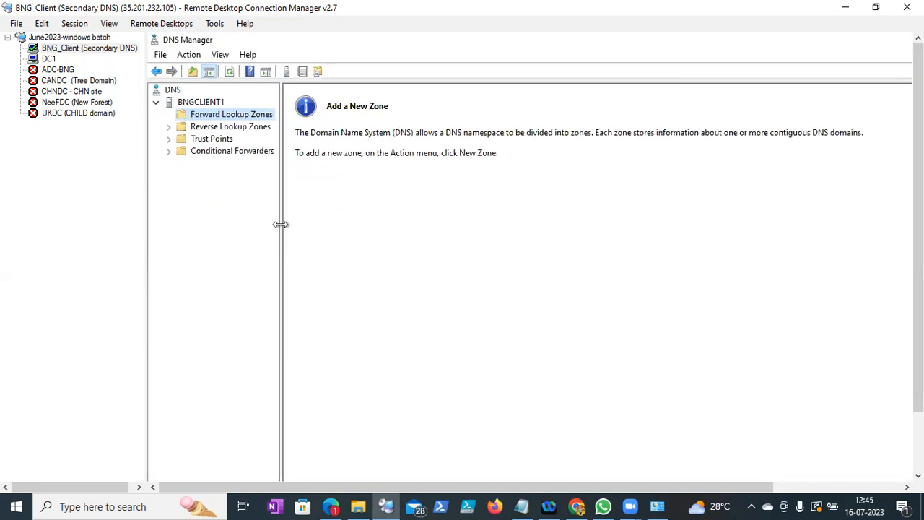
drag(281, 224, 352, 225)
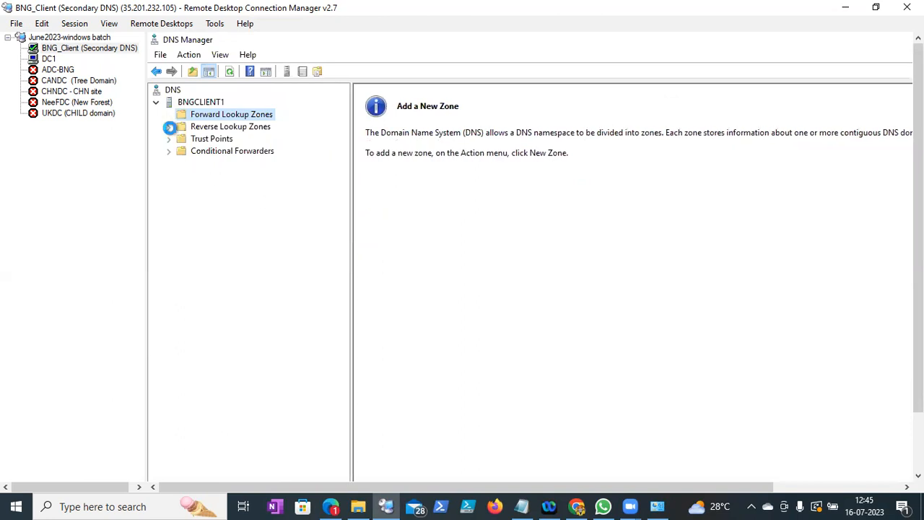
click(202, 128)
click(211, 138)
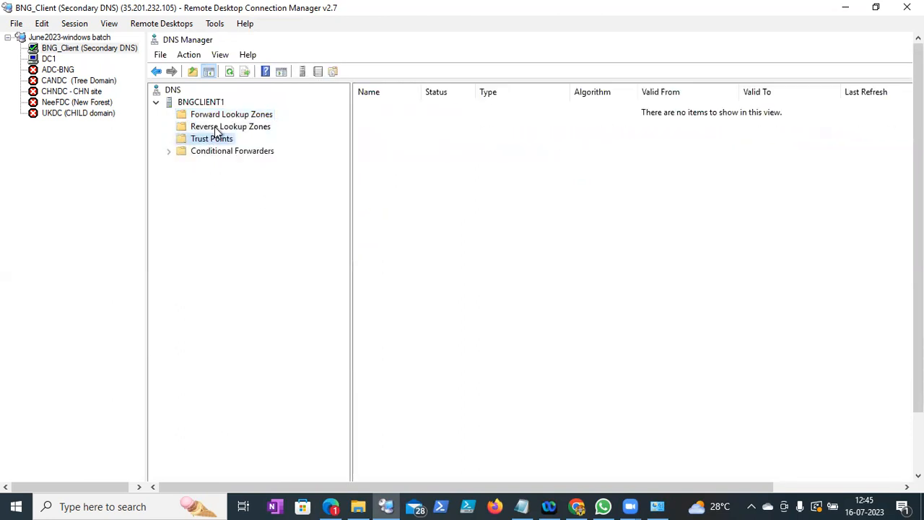
click(215, 127)
drag(919, 264, 918, 332)
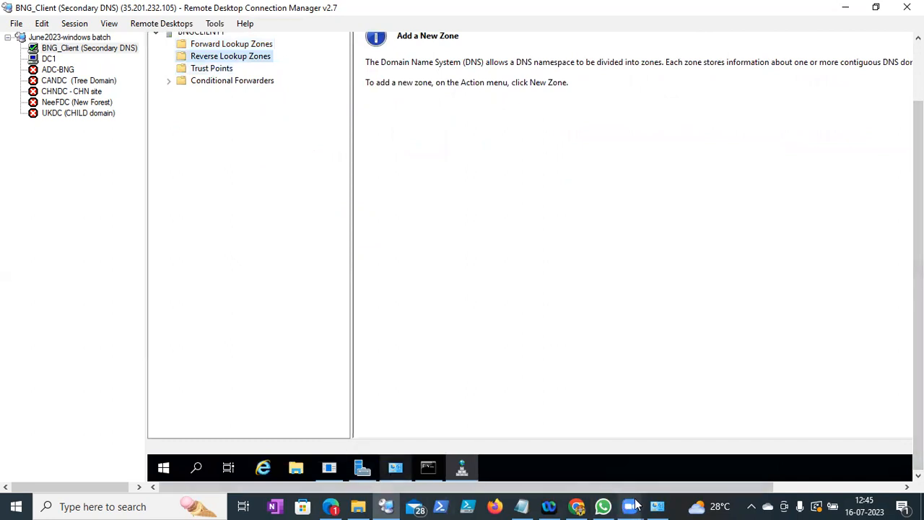
- Switch to the Notepad notes and review the FLZ and RLZ entries under the secondary zone creation item
click(526, 506)
drag(14, 266, 92, 269)
drag(55, 318, 101, 317)
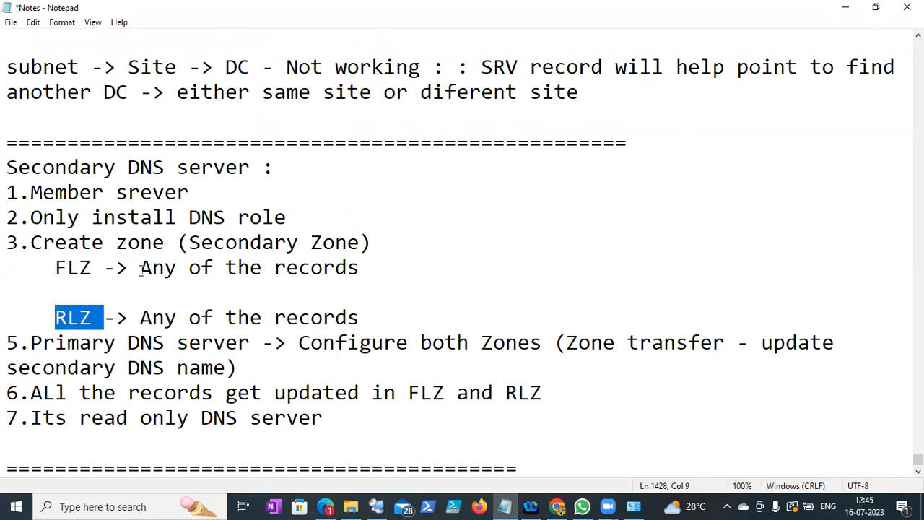
drag(140, 267, 348, 294)
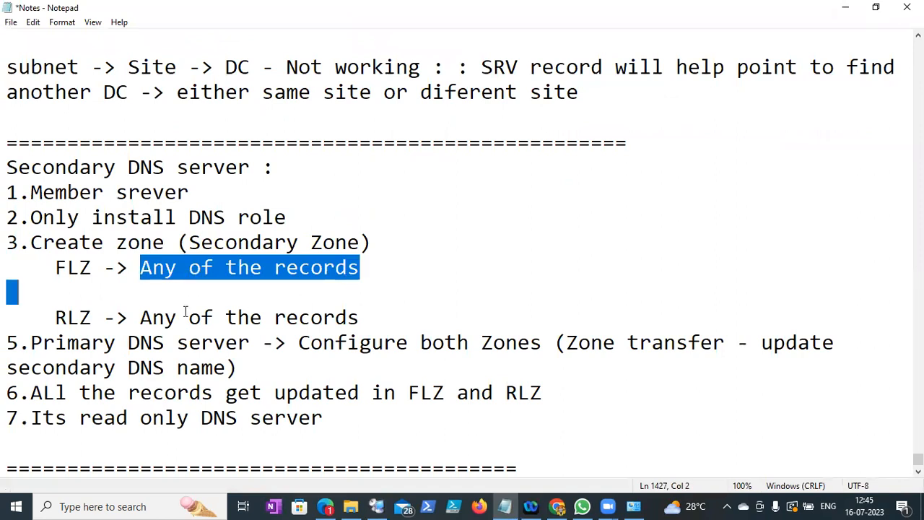
drag(128, 318, 283, 315)
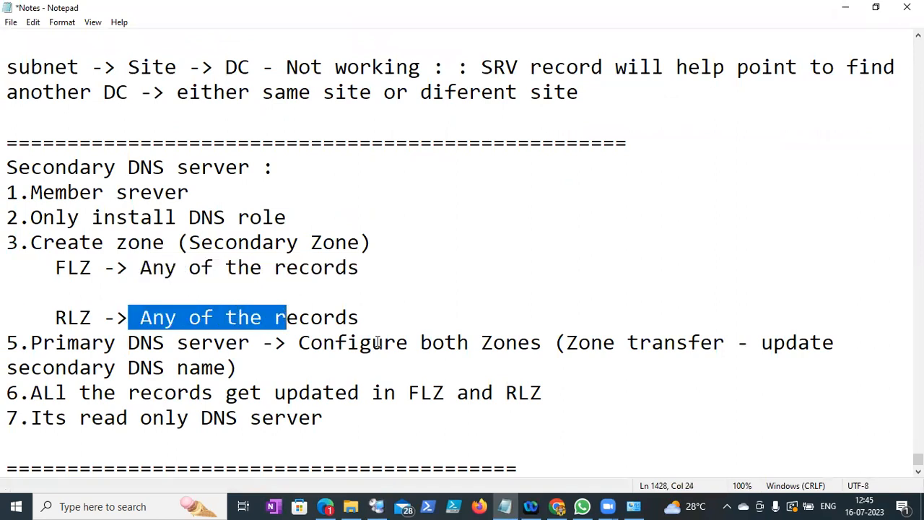
- Return from the notes to BNG_Client and start a new forward lookup zone, choosing Secondary zone as its type
drag(311, 343, 592, 344)
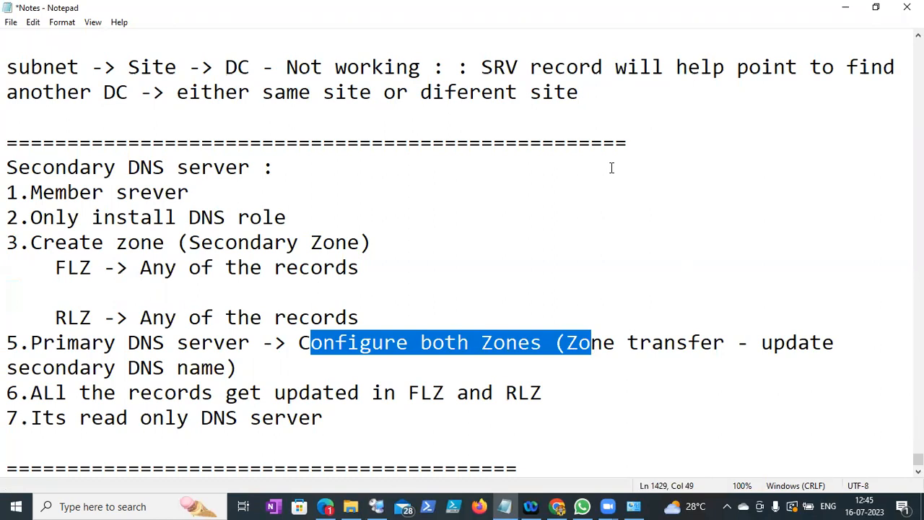
click(841, 7)
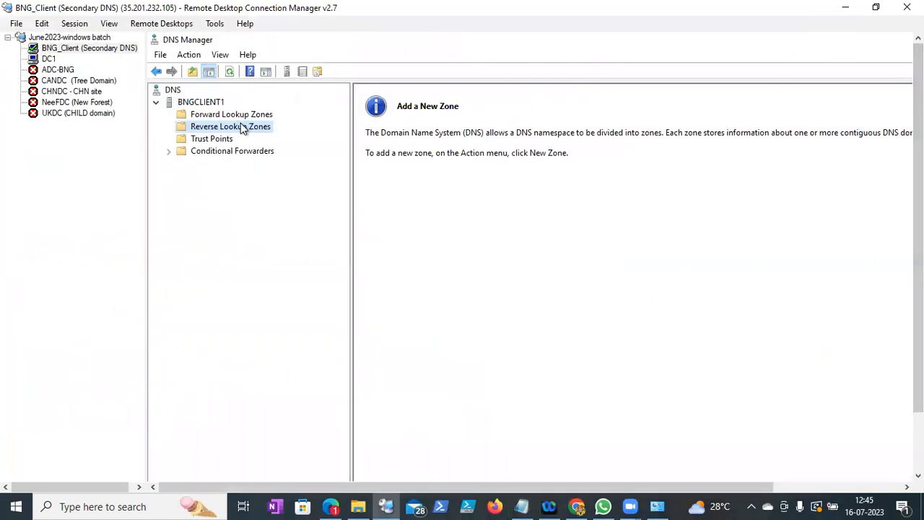
right_click(235, 117)
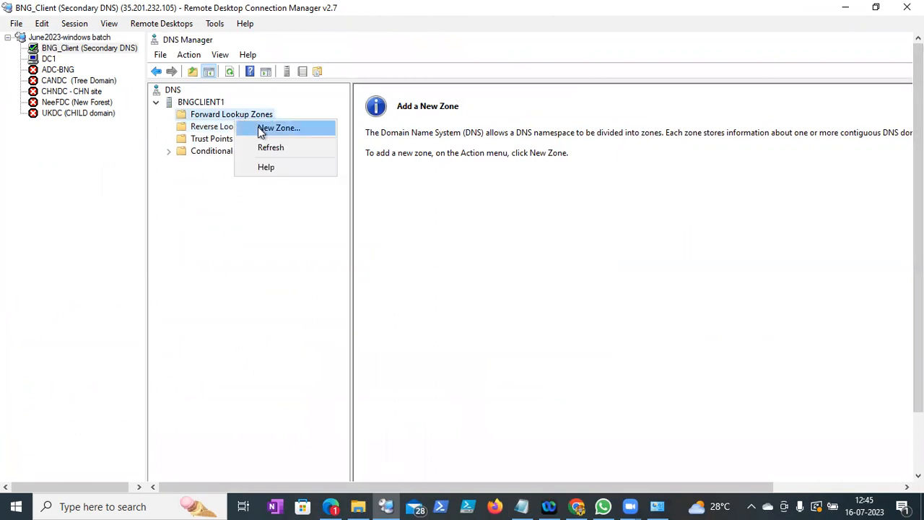
click(258, 126)
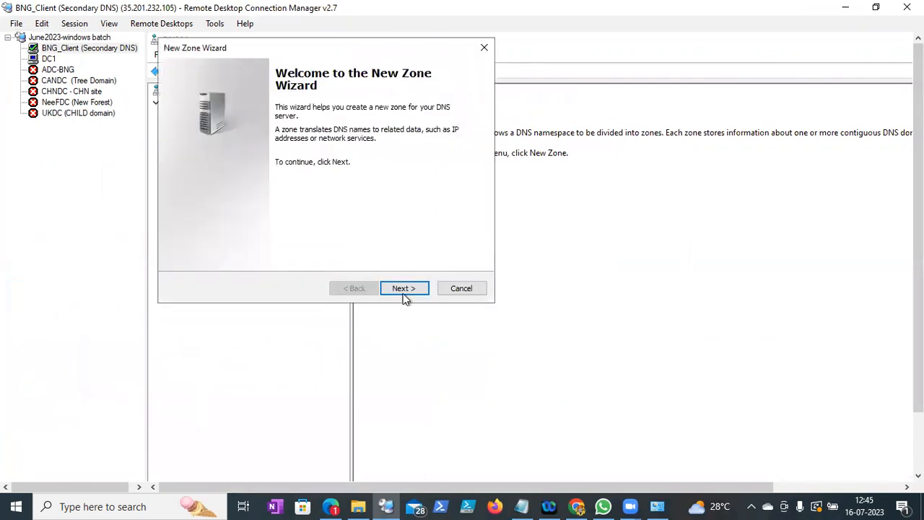
click(405, 288)
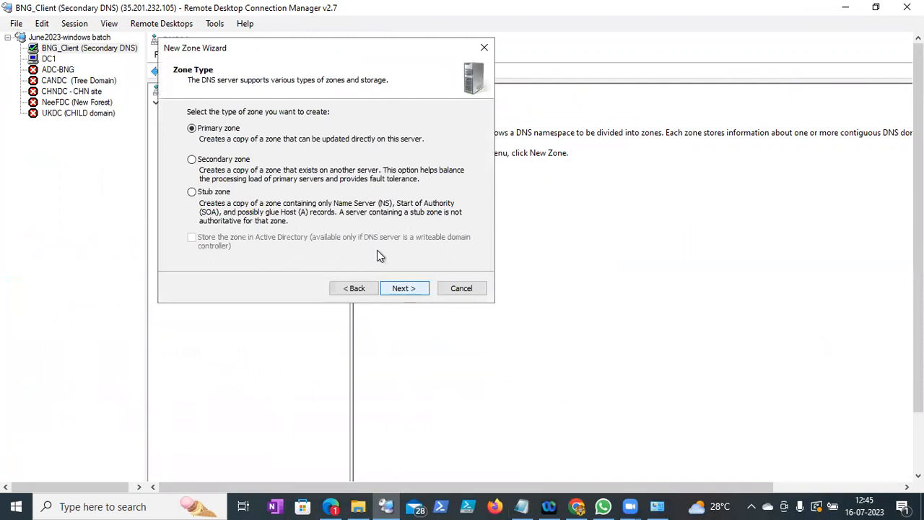
click(240, 162)
click(403, 289)
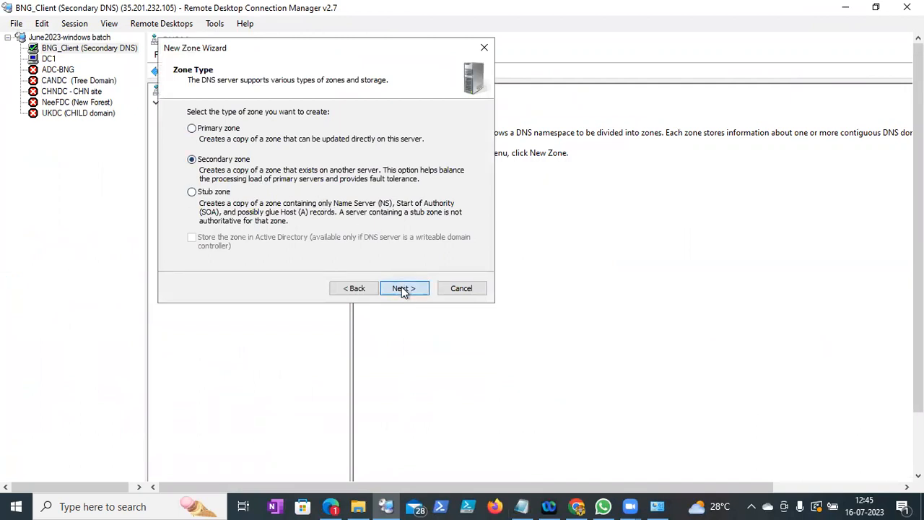
click(355, 289)
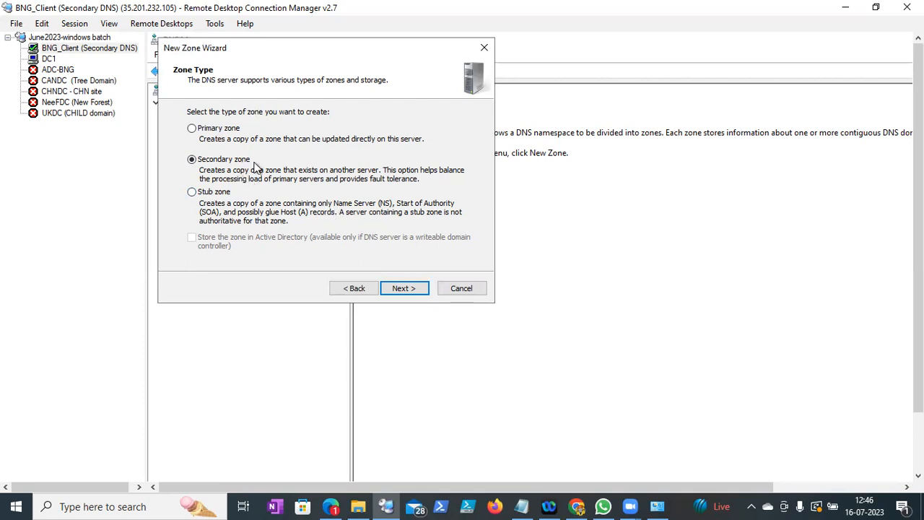
click(401, 286)
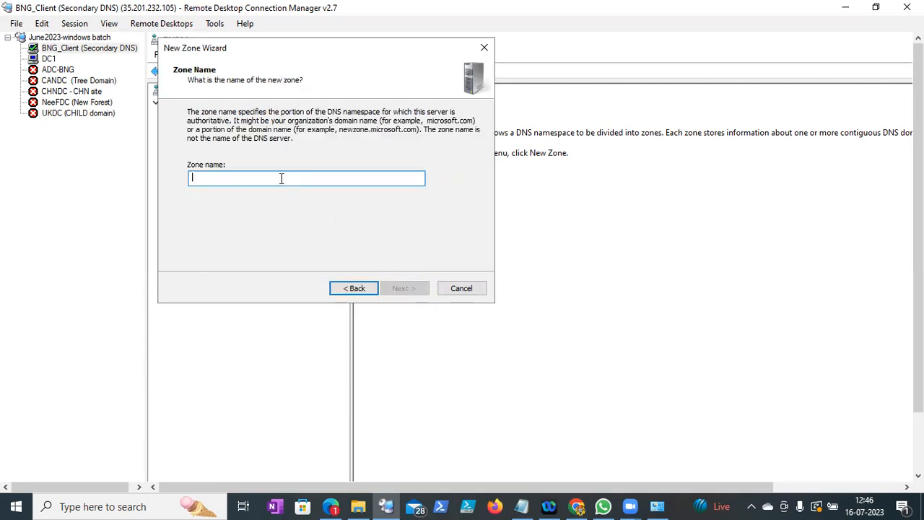
- Name the zone neel.edu, use 10.140.0.2 as its master server, and open the finished zone under Forward Lookup Zones
text(neel.edu)
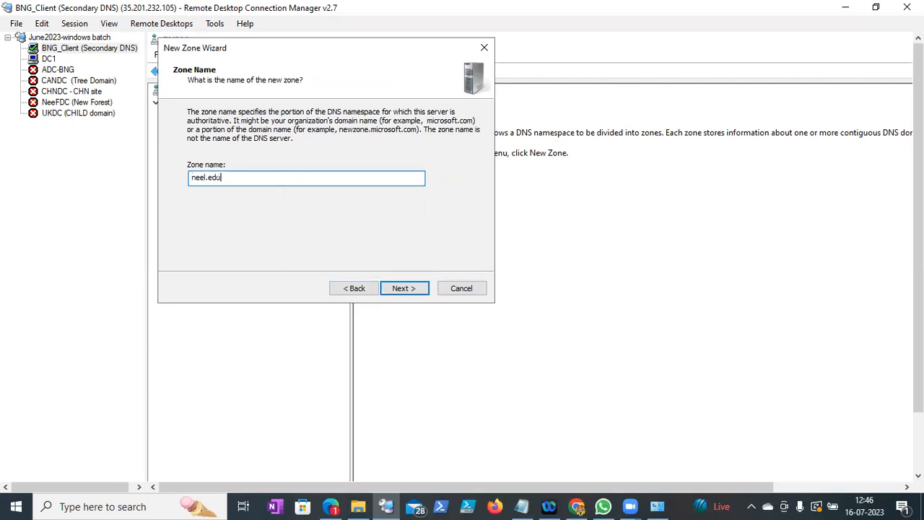
click(422, 287)
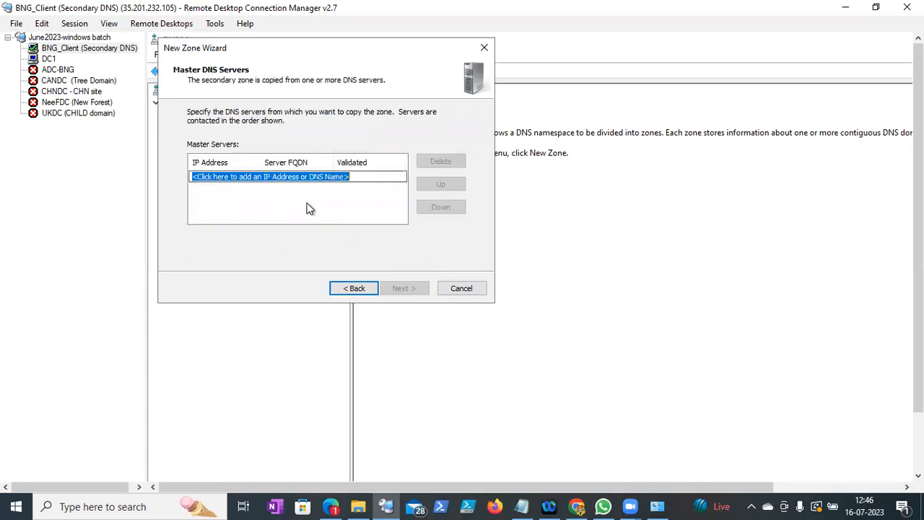
text(10.140.0.2)
key(Return)
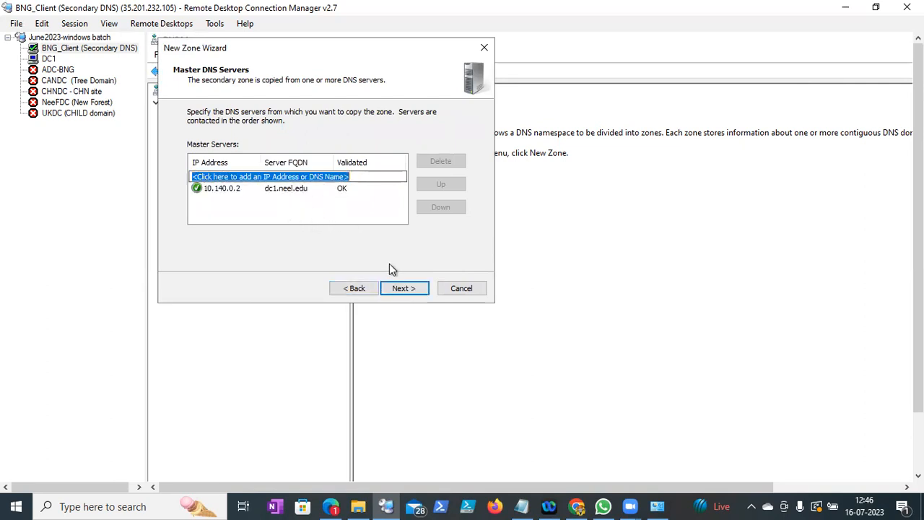
click(396, 290)
click(403, 288)
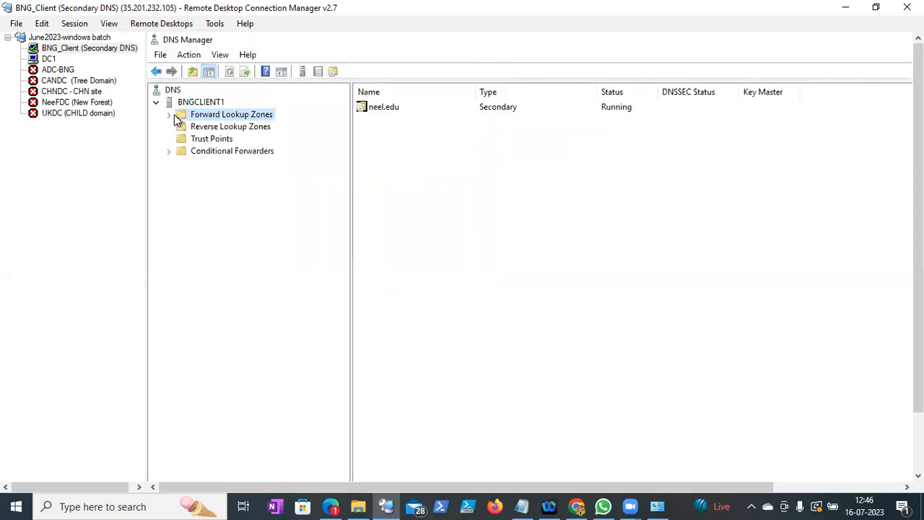
click(169, 114)
click(220, 128)
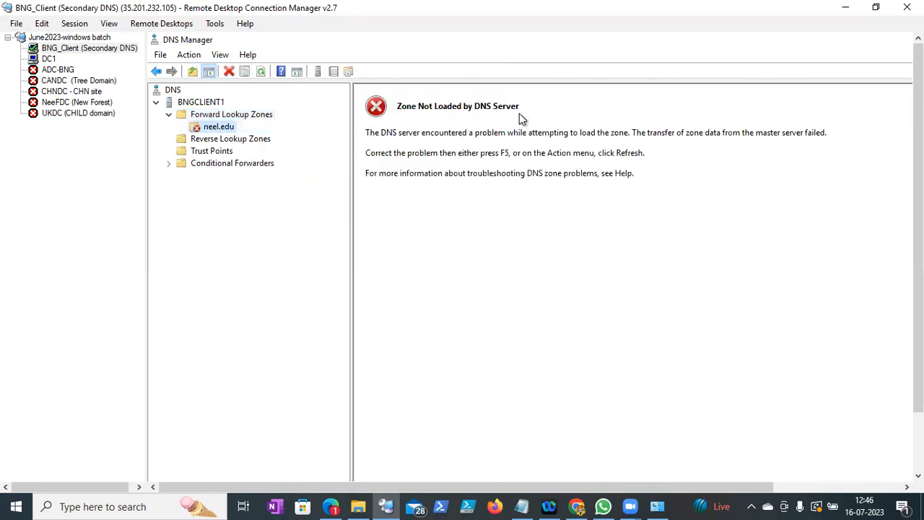
- Start a new secondary zone under Reverse Lookup Zones, using IPv4 and network ID 10.140.0
right_click(231, 141)
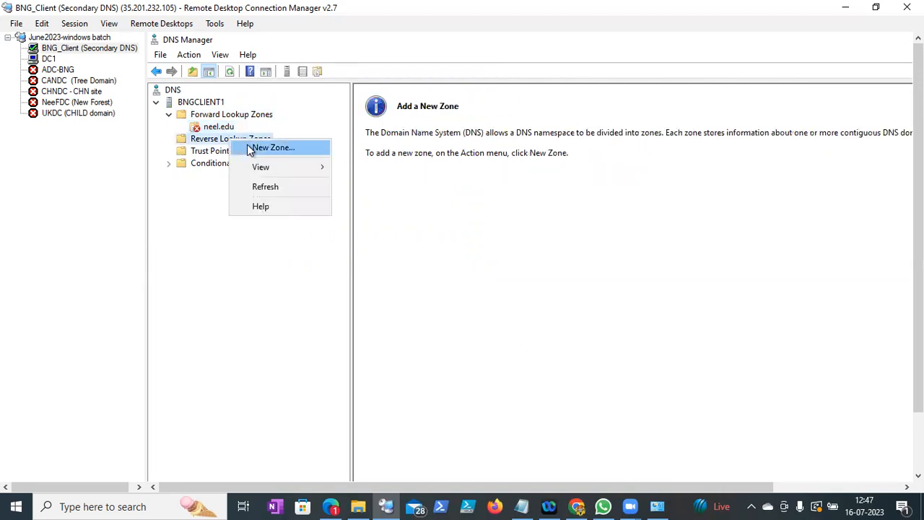
click(249, 147)
click(418, 293)
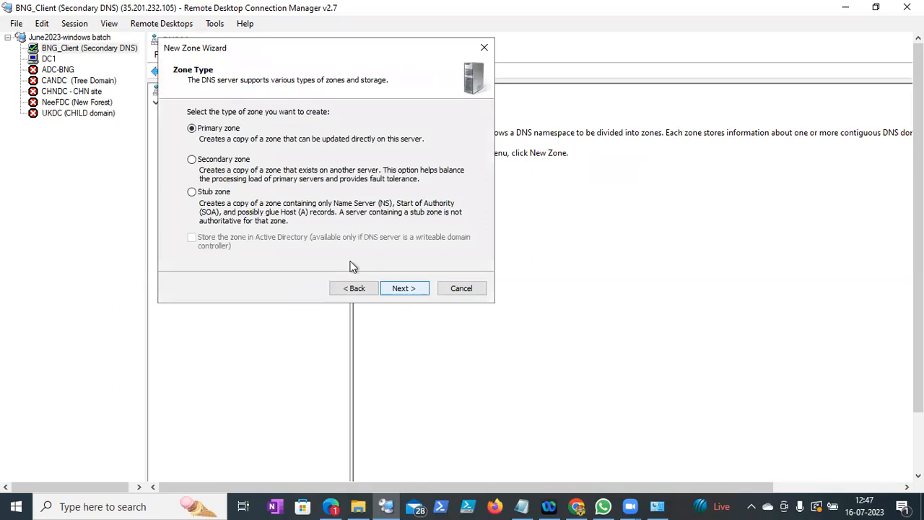
click(234, 160)
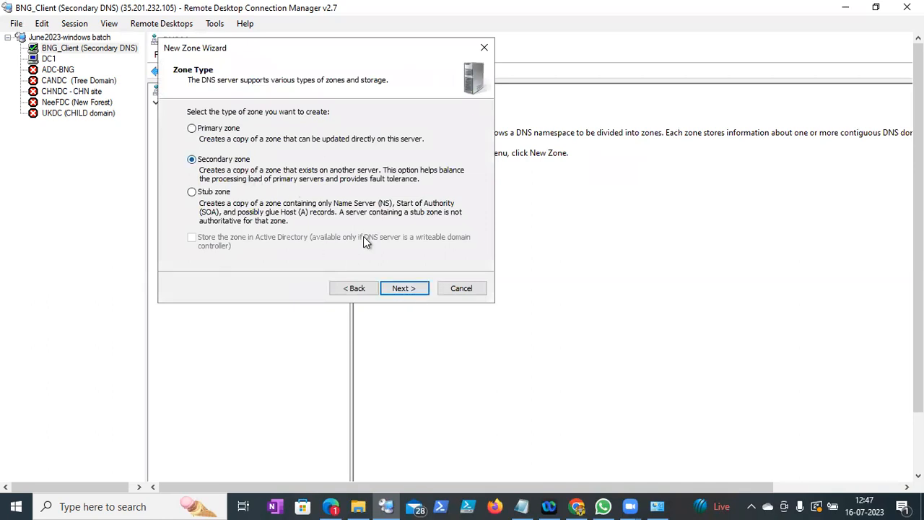
click(401, 290)
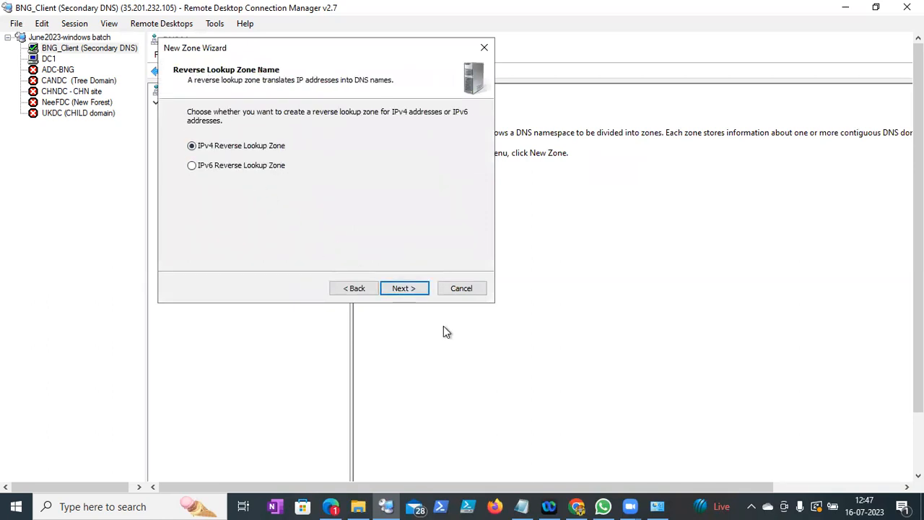
click(412, 291)
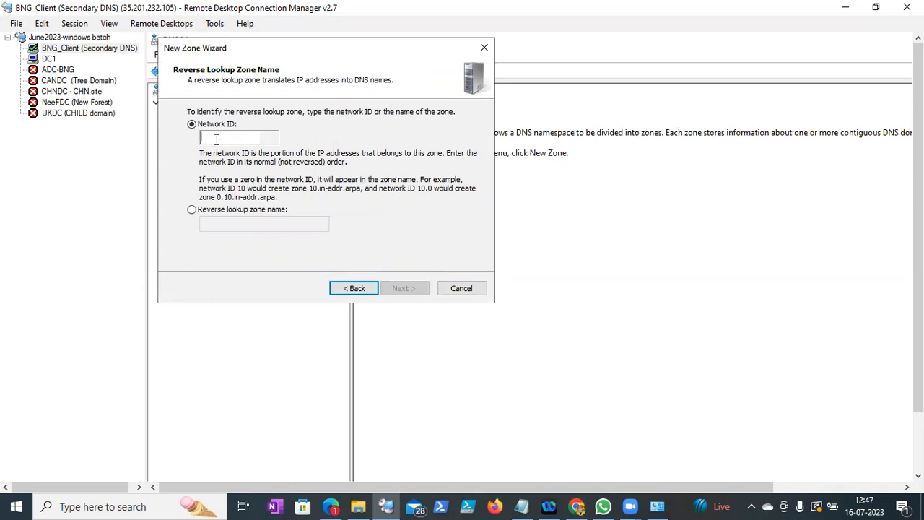
text(10.140.0.)
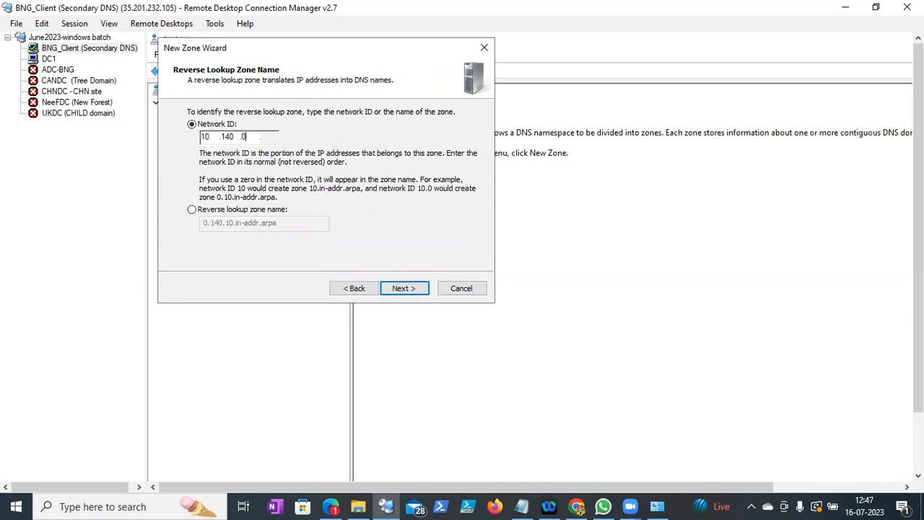
click(418, 290)
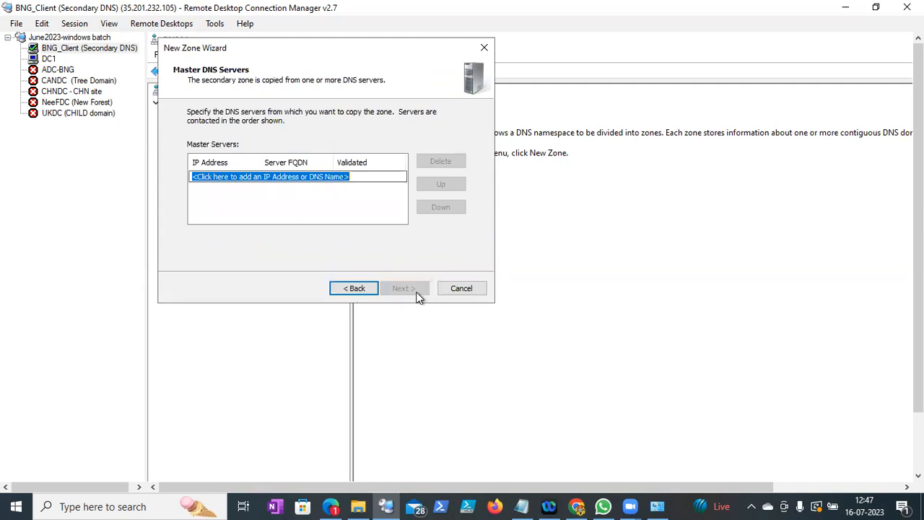
text(10.)
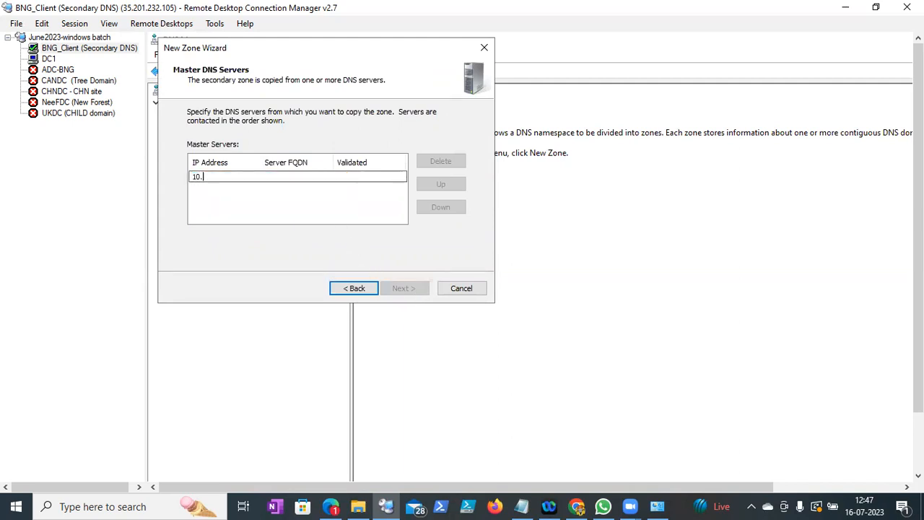
text(140.)
click(354, 288)
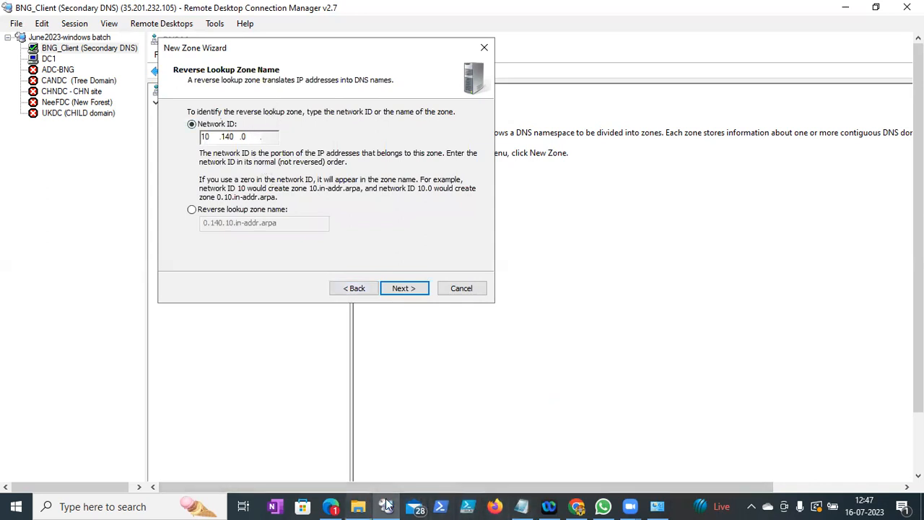
- Check dc1's internal IP in the Google Cloud VM instances list and return to the wizard's Master DNS Servers page
click(576, 507)
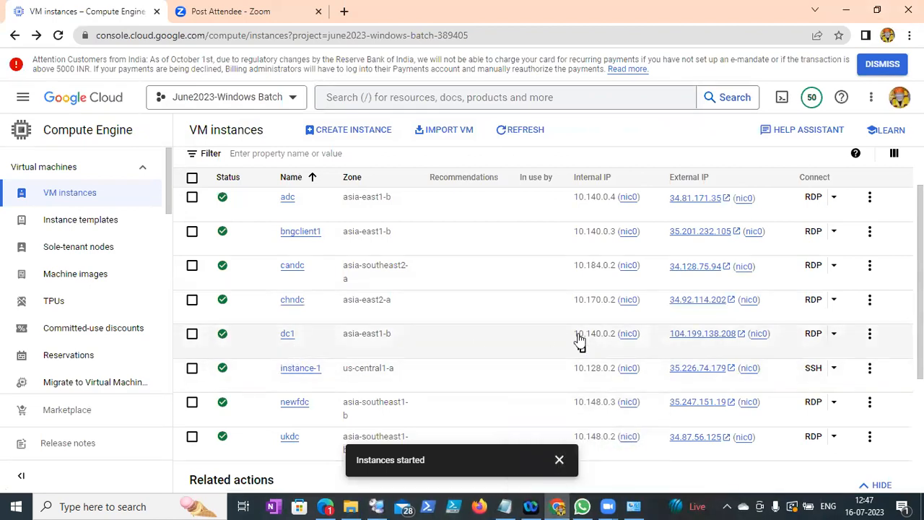
click(558, 506)
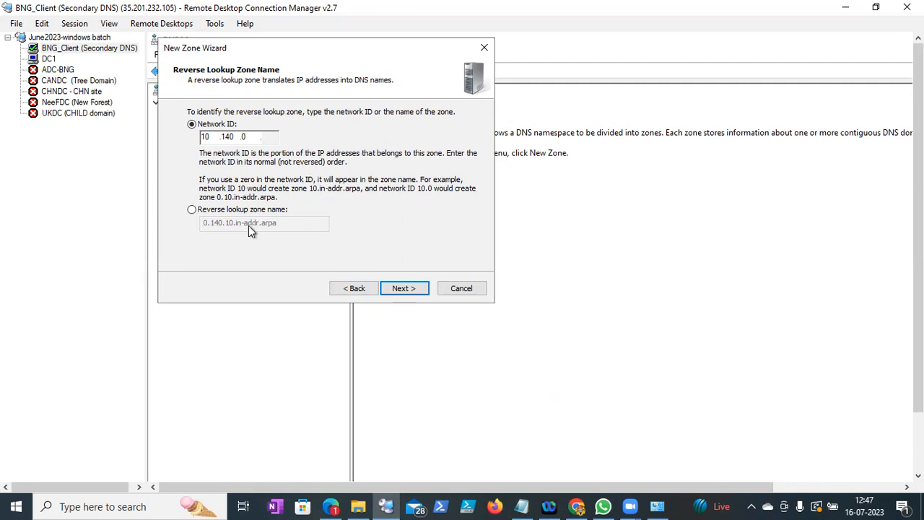
click(395, 290)
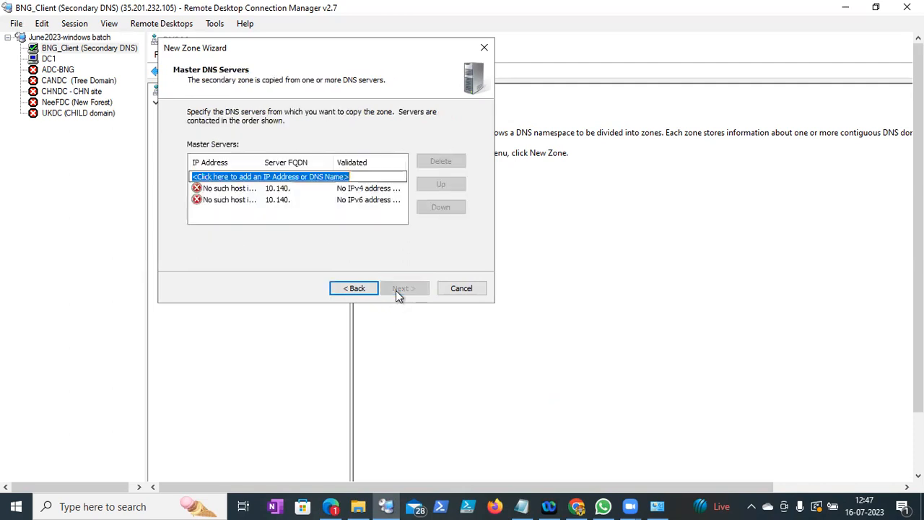
- Add 10.140.0.2 as a master server for the reverse lookup zone
click(245, 177)
text(10.140.)
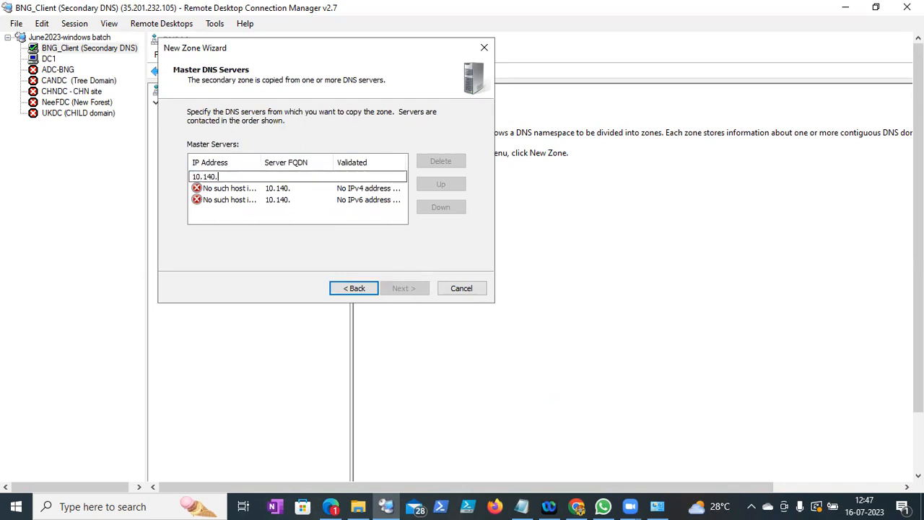
text(0.0.2)
click(273, 209)
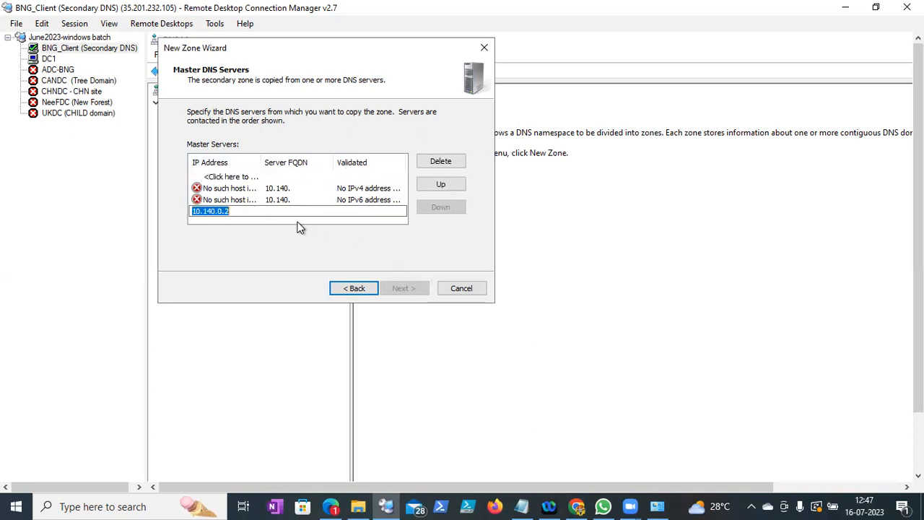
double_click(266, 212)
- Delete the two incomplete 10.140. entries from the master servers list, keeping 10.140.0.2
double_click(284, 203)
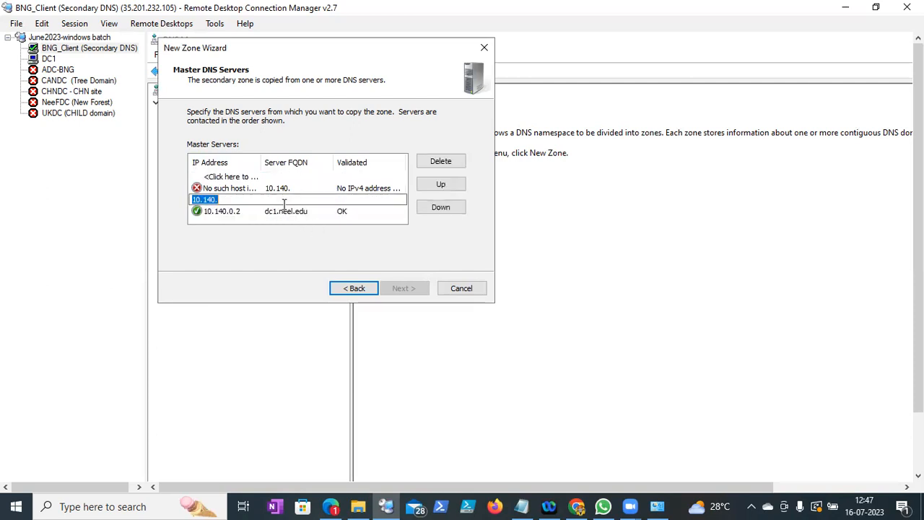
click(432, 163)
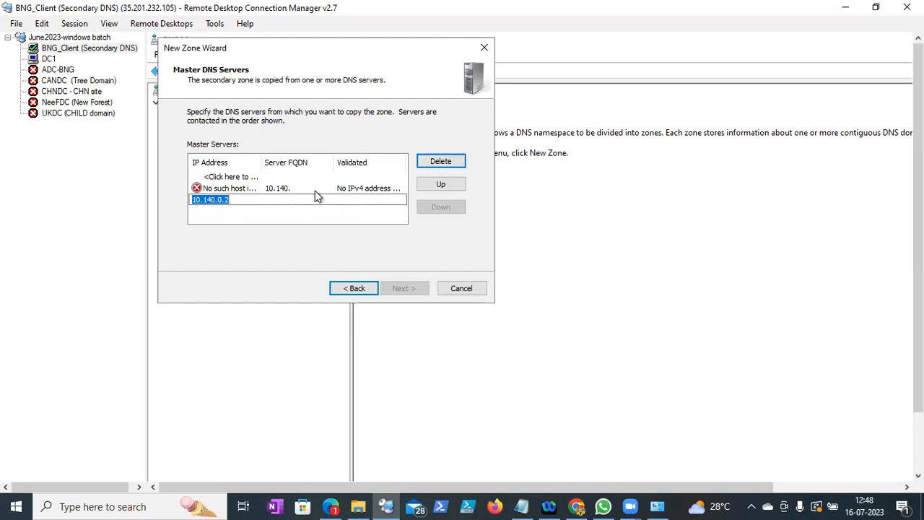
double_click(314, 190)
click(452, 164)
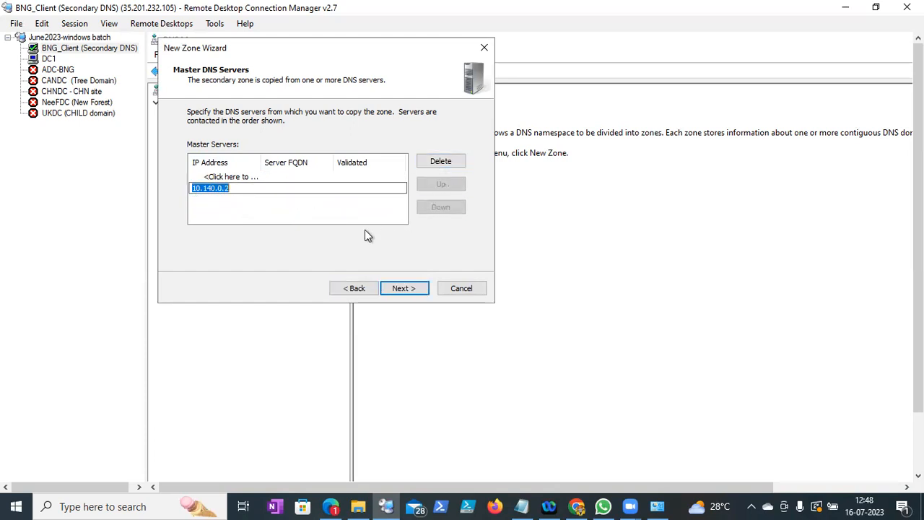
click(283, 222)
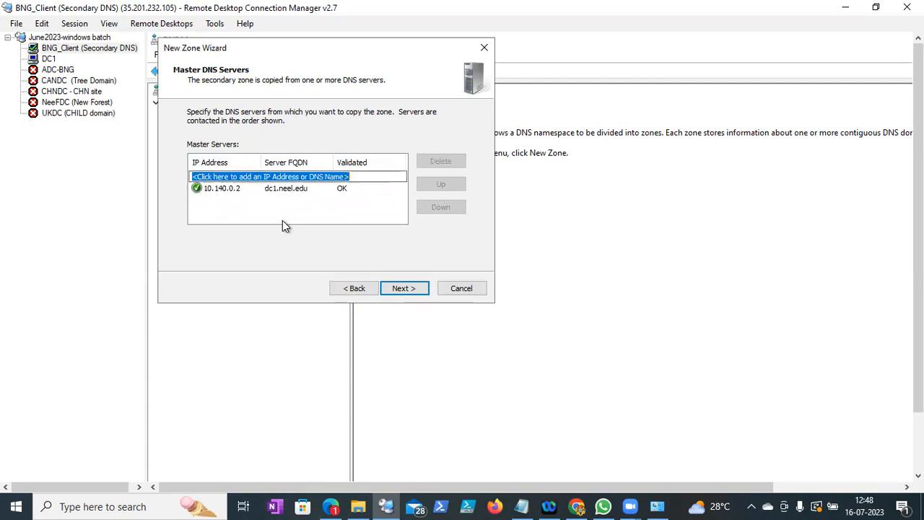
- Finish creating the secondary reverse lookup zone and open 0.140.10.in-addr.arpa
click(402, 288)
click(403, 288)
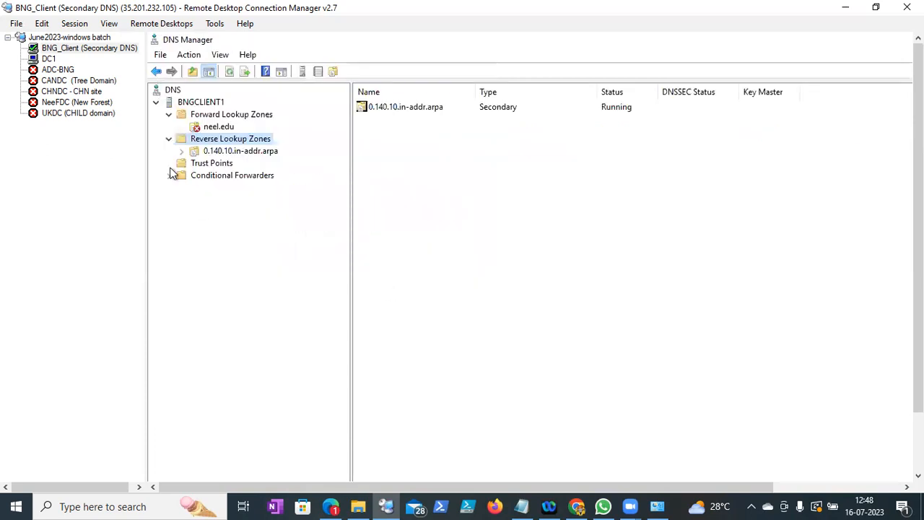
click(215, 151)
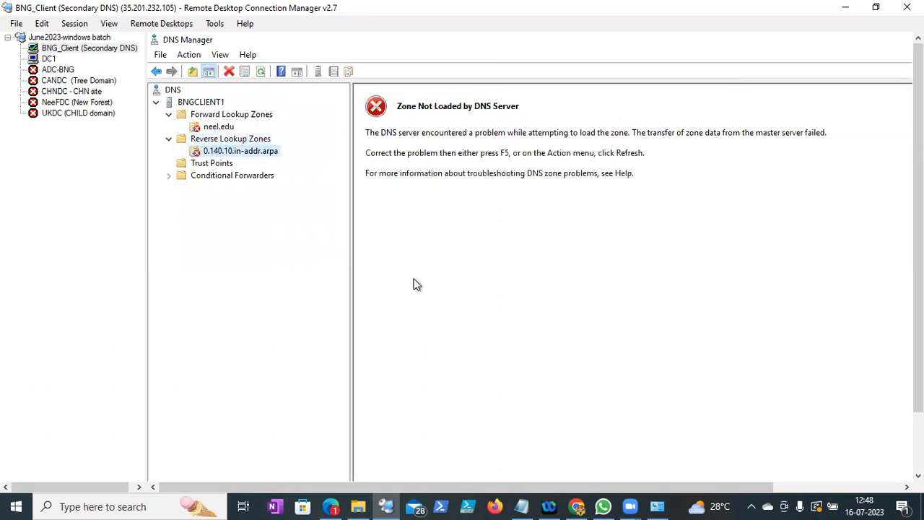
- Examine the options for transferring from the master on the neel.edu and 0.140.10.in-addr.arpa zones
right_click(219, 129)
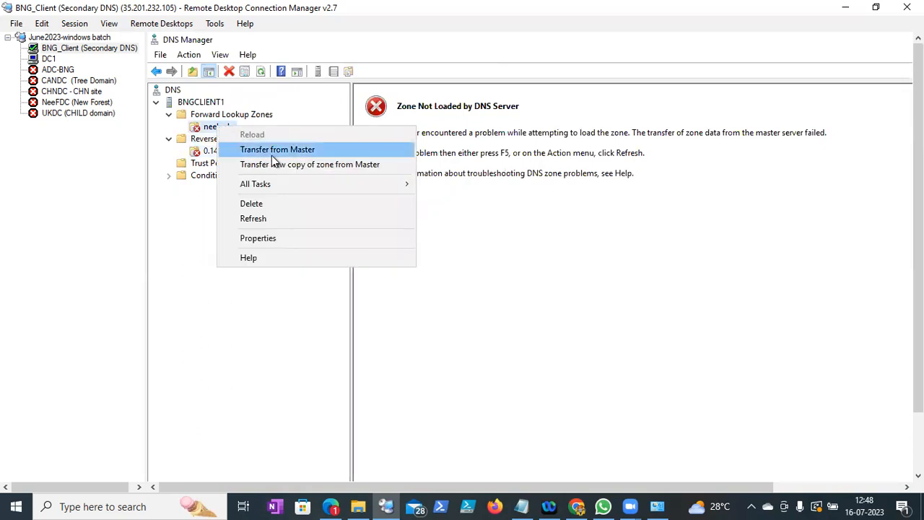
click(191, 213)
right_click(233, 151)
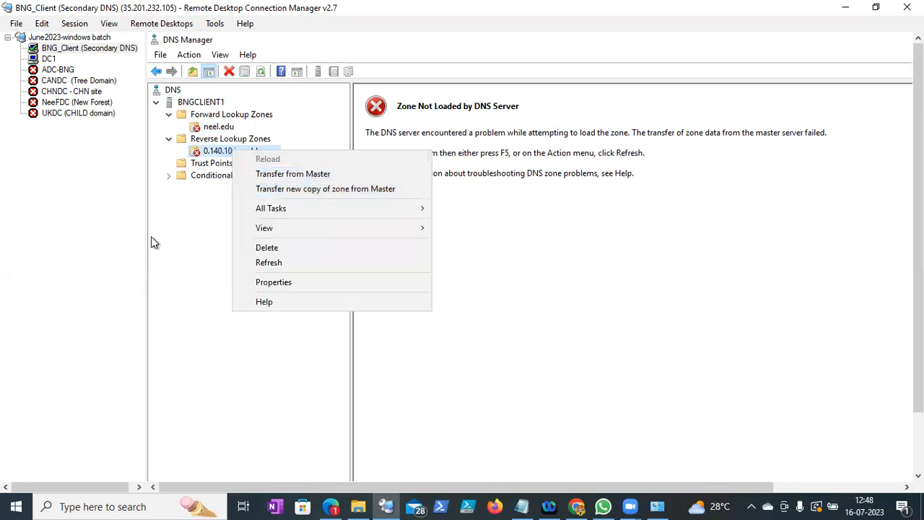
- Switch to DC1 and allow zone transfers for the neel.edu forward lookup zone only to specified servers
click(155, 216)
click(57, 61)
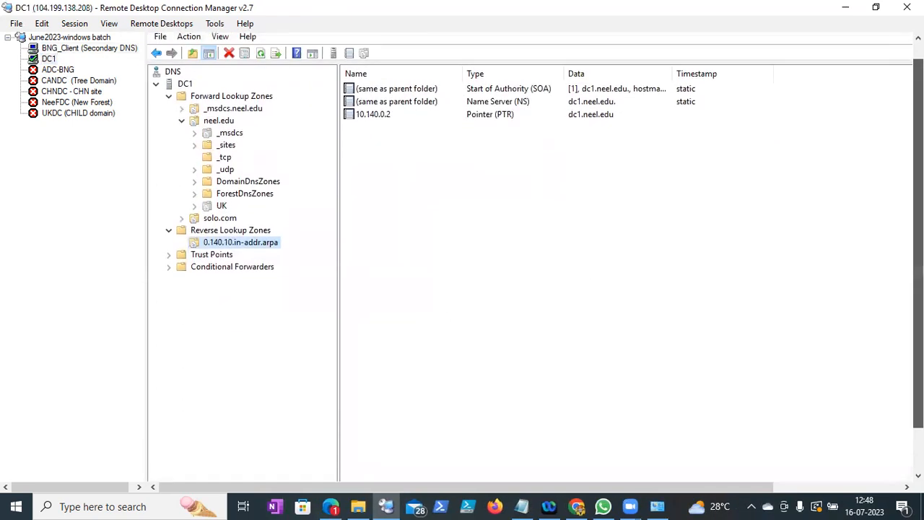
right_click(208, 124)
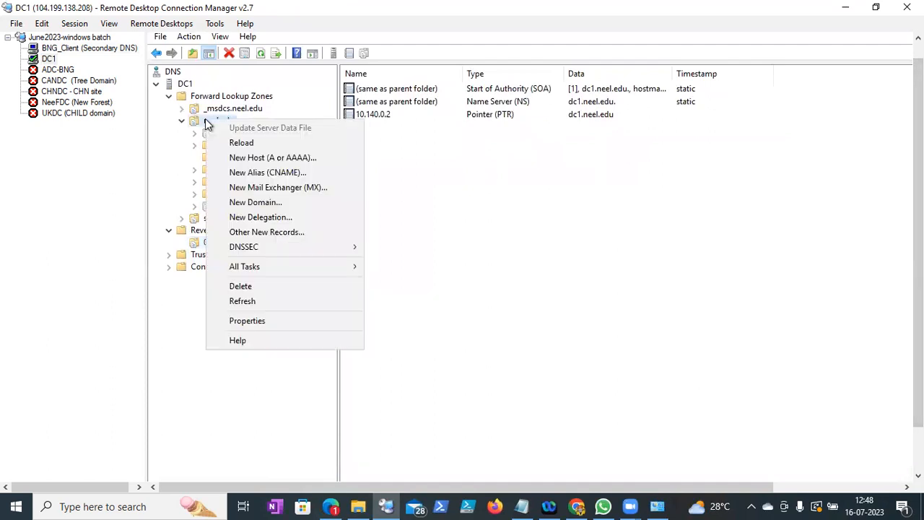
click(281, 322)
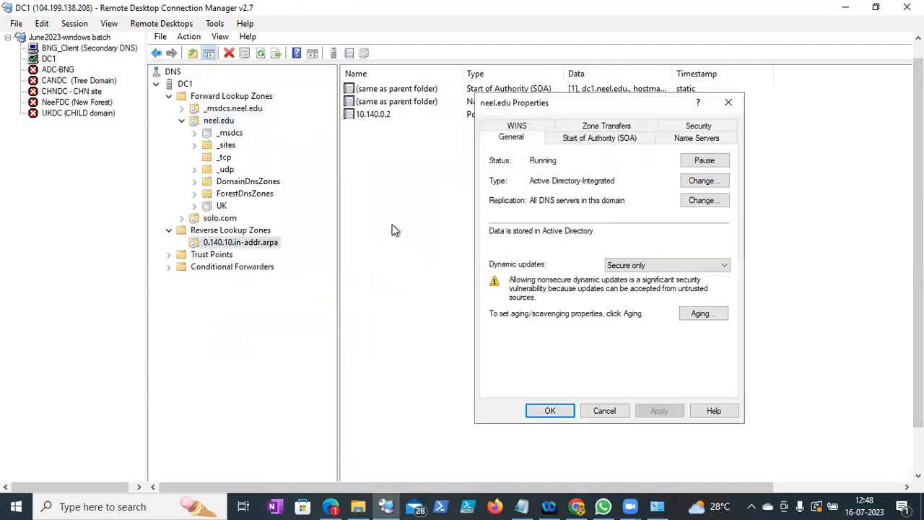
click(613, 127)
click(534, 181)
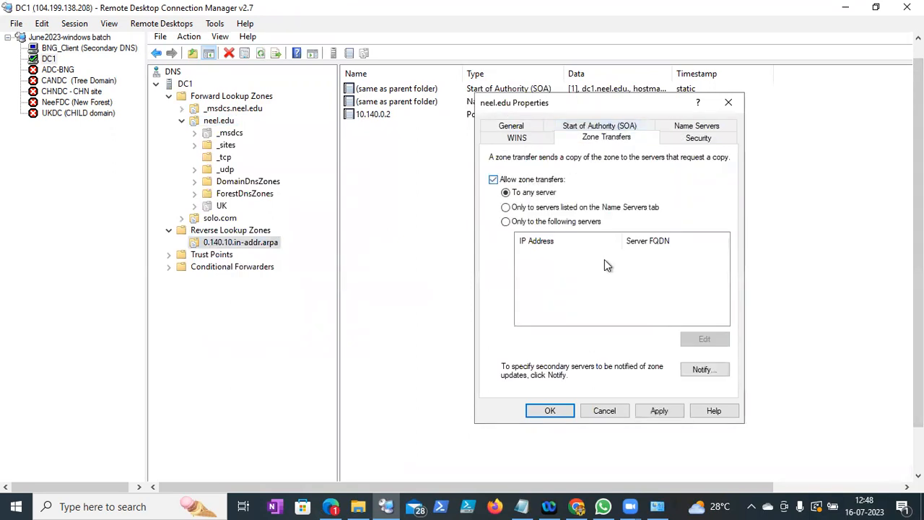
click(528, 223)
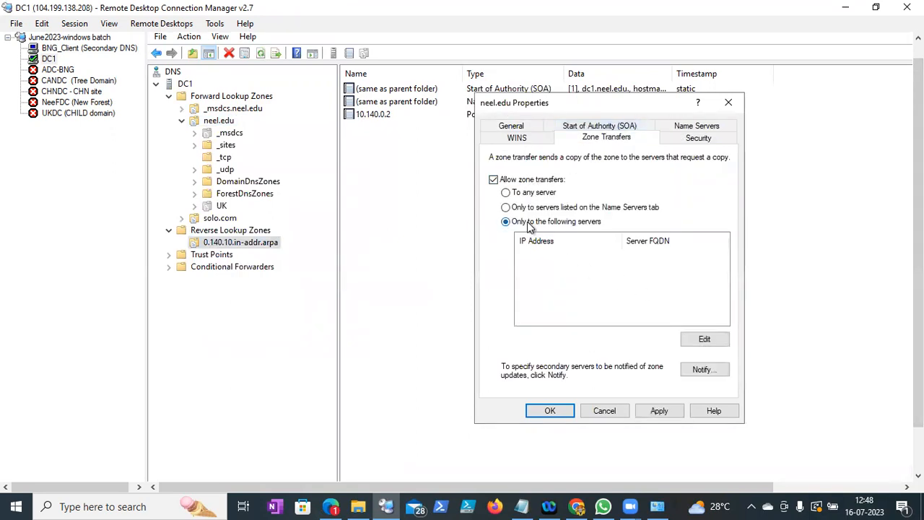
- Add bngclient1's internal IP 10.140.0.3 as a permitted secondary server for neel.edu transfers and apply the zone properties
click(707, 339)
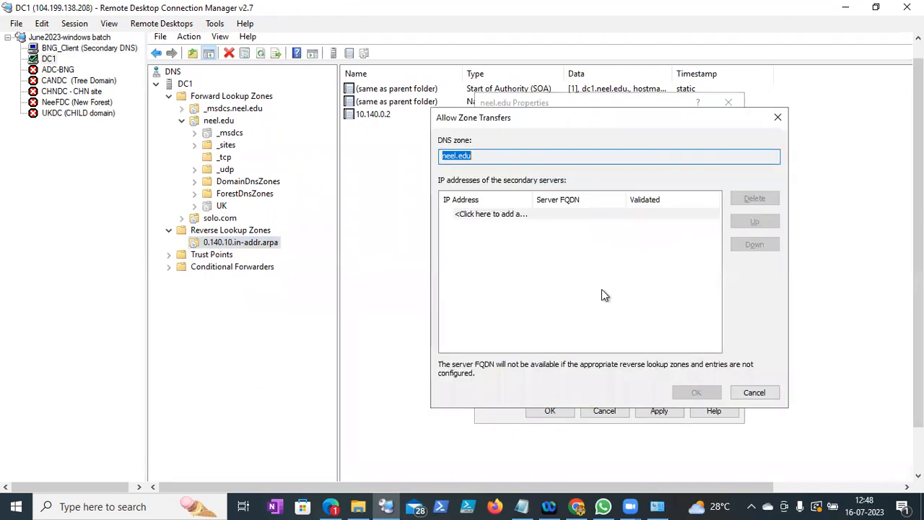
click(471, 213)
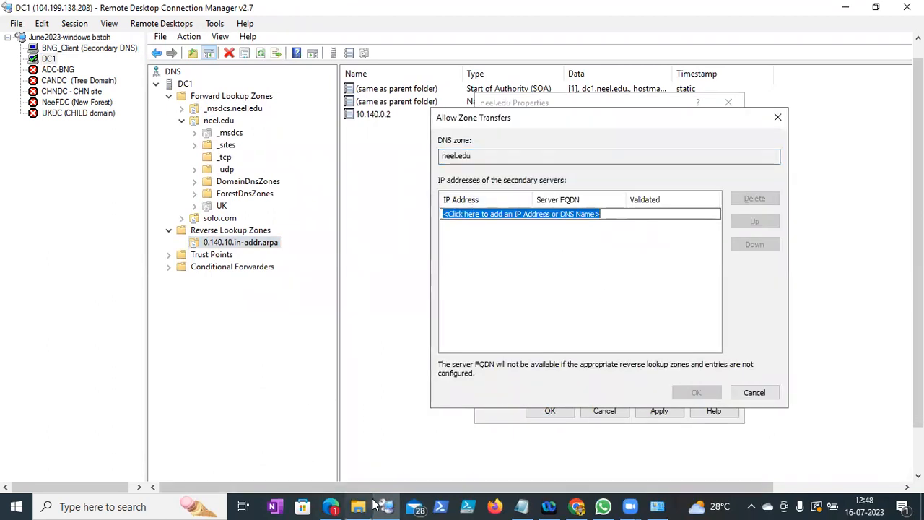
click(577, 506)
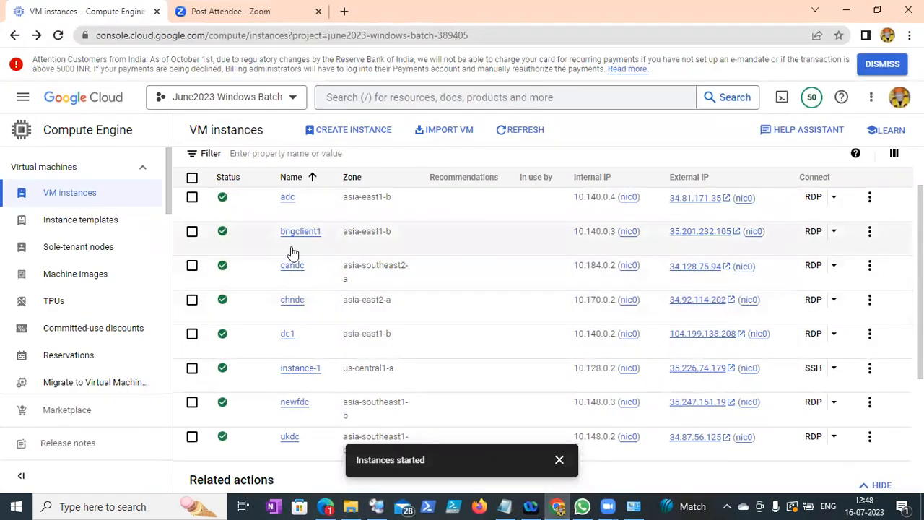
click(558, 507)
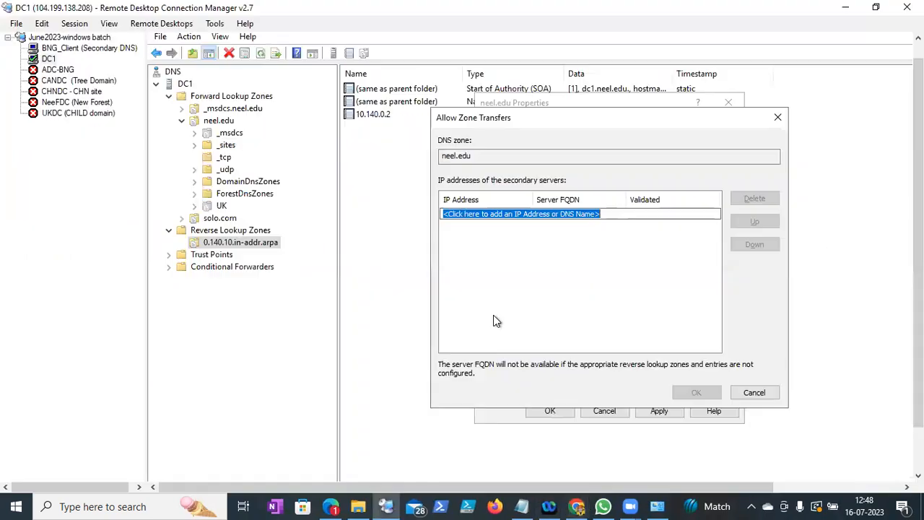
text(10.140.0.3)
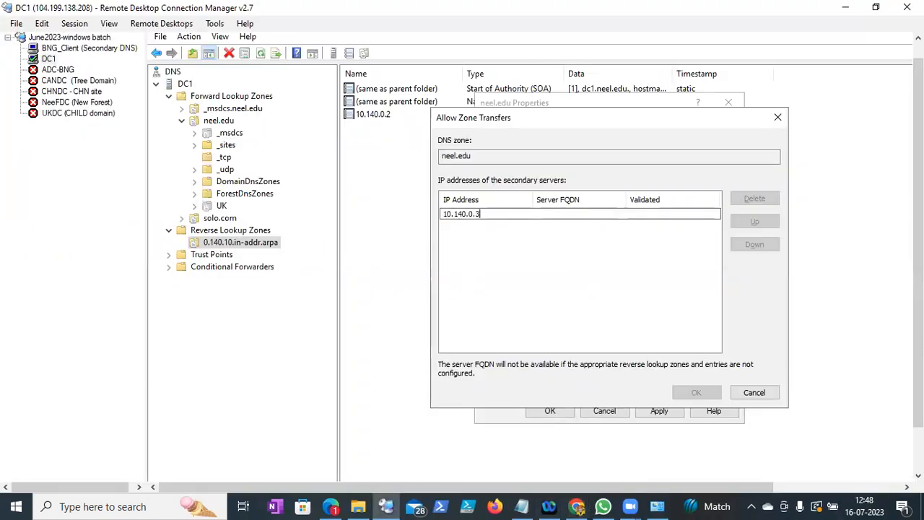
key(Return)
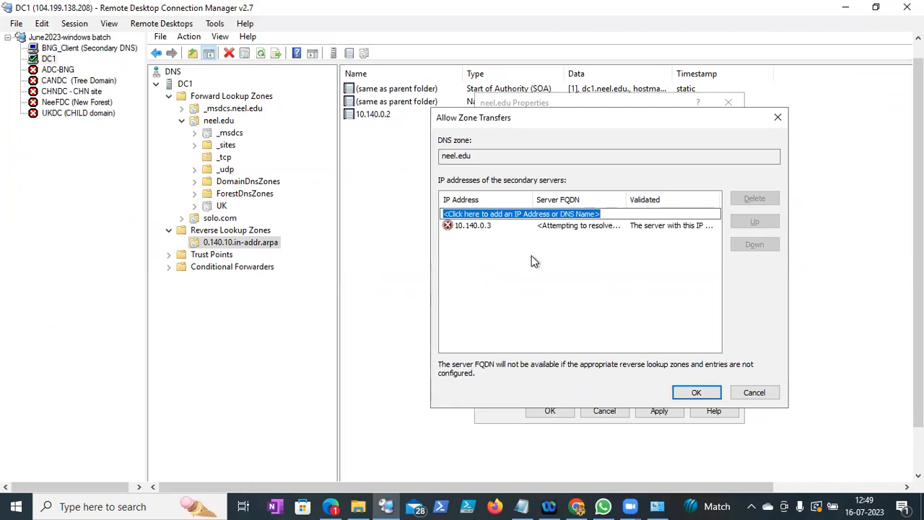
click(695, 394)
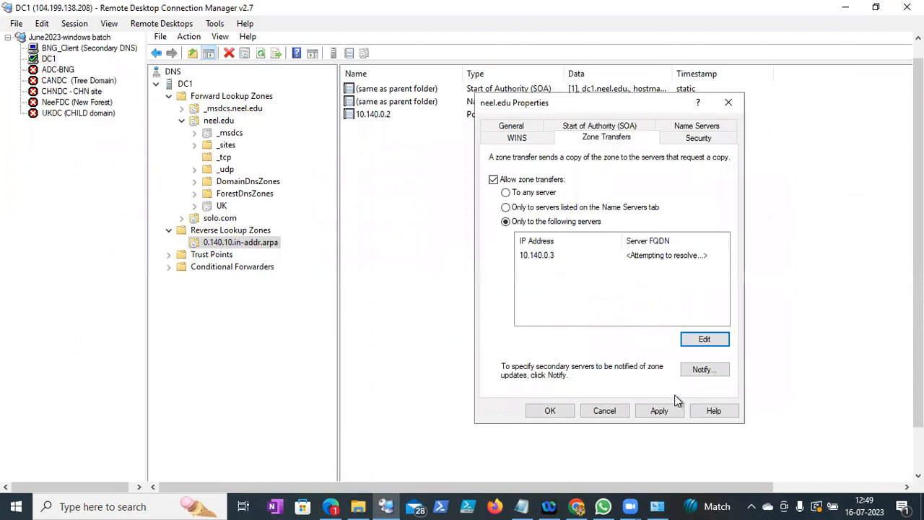
click(652, 412)
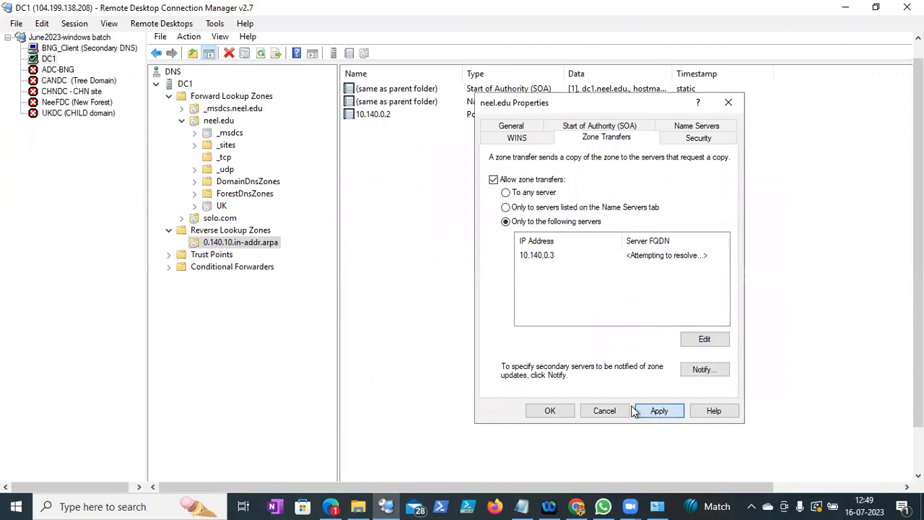
click(551, 410)
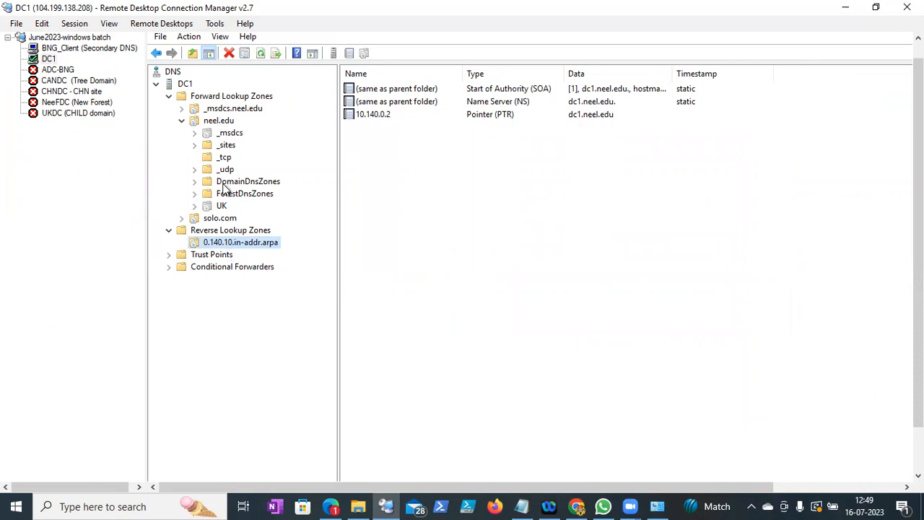
- Allow zone transfers for the 0.140.10.in-addr.arpa reverse lookup zone only to specified servers
right_click(225, 243)
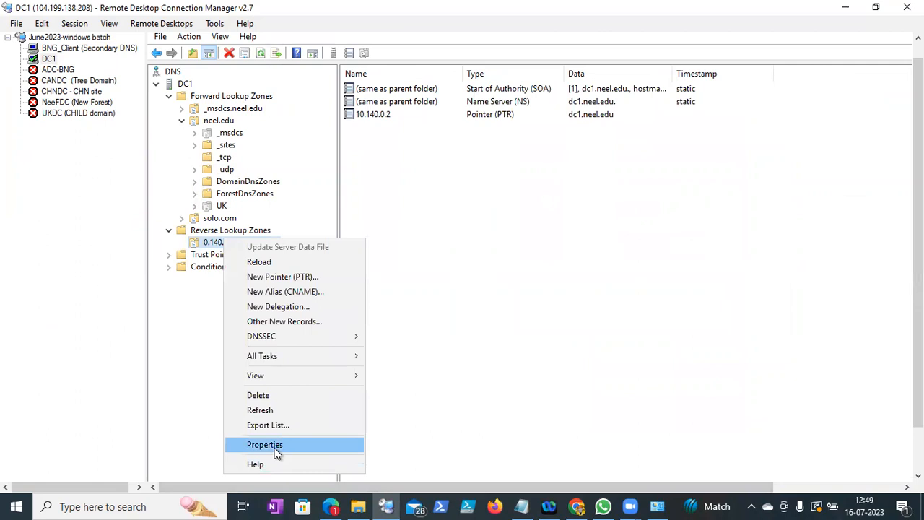
click(275, 447)
click(626, 128)
click(532, 182)
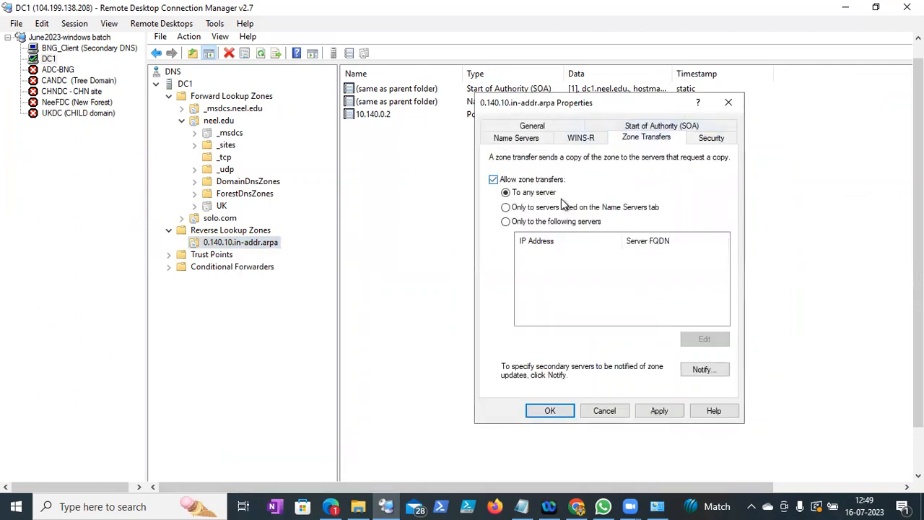
click(582, 221)
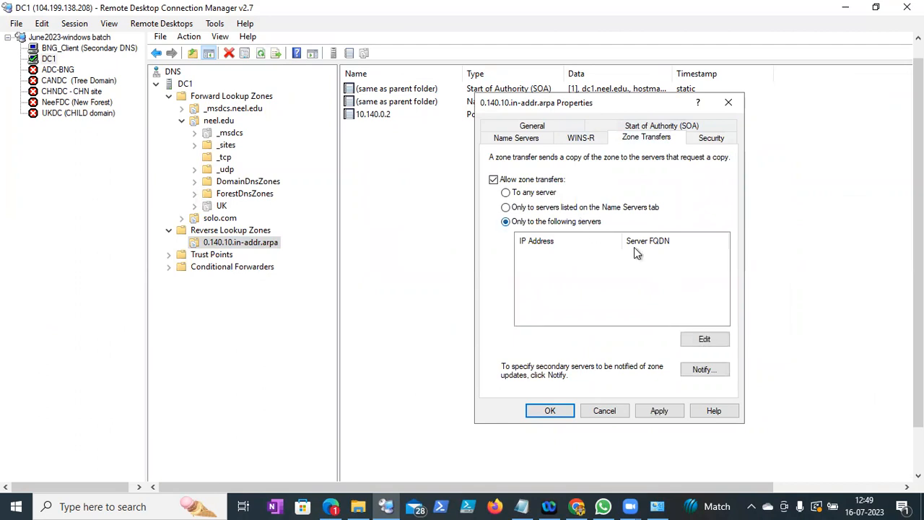
- Add 10.140.0.3 as a permitted secondary server for the reverse lookup zone and save the zone properties
click(690, 341)
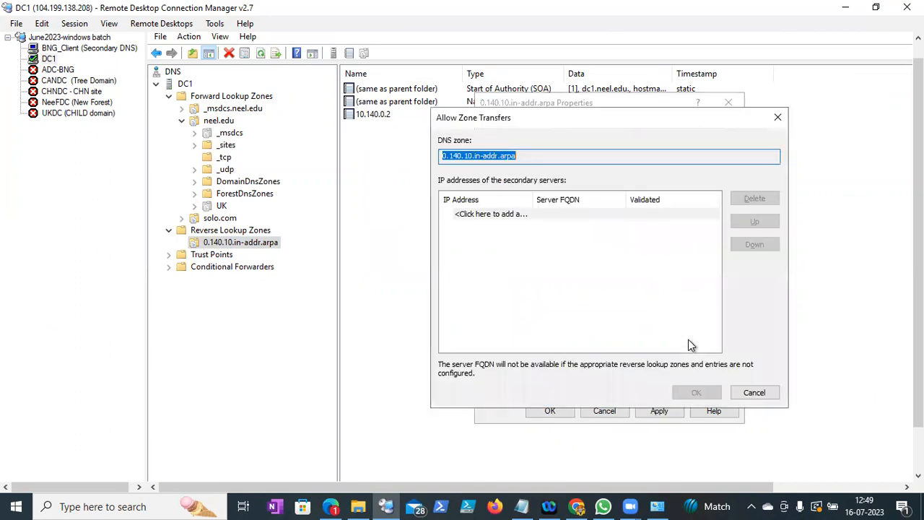
click(611, 215)
text(10.140.0.3)
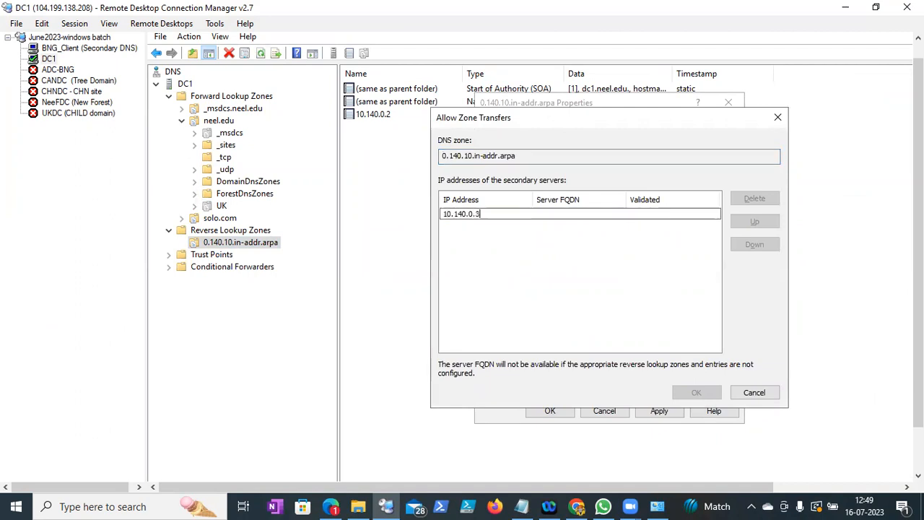
key(Return)
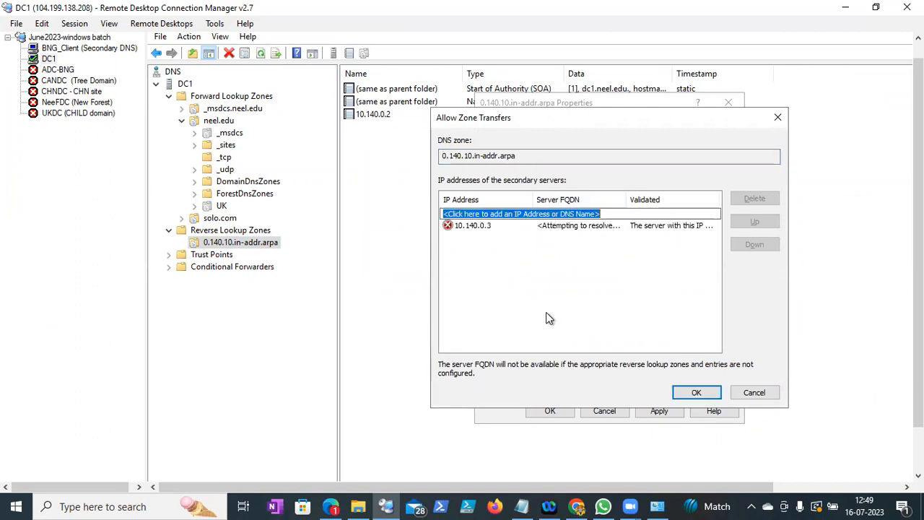
click(697, 392)
click(550, 411)
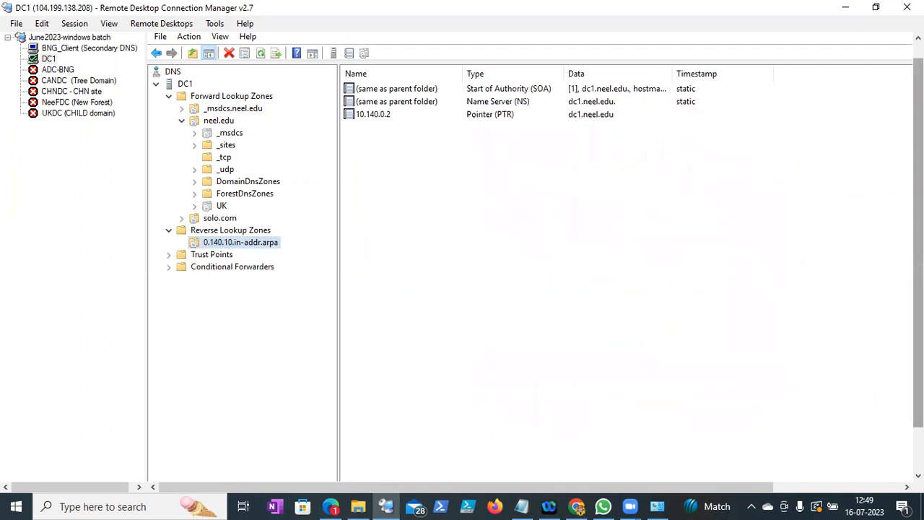
- Open DC1's network connections by running ncpa.cpl
drag(919, 347, 919, 393)
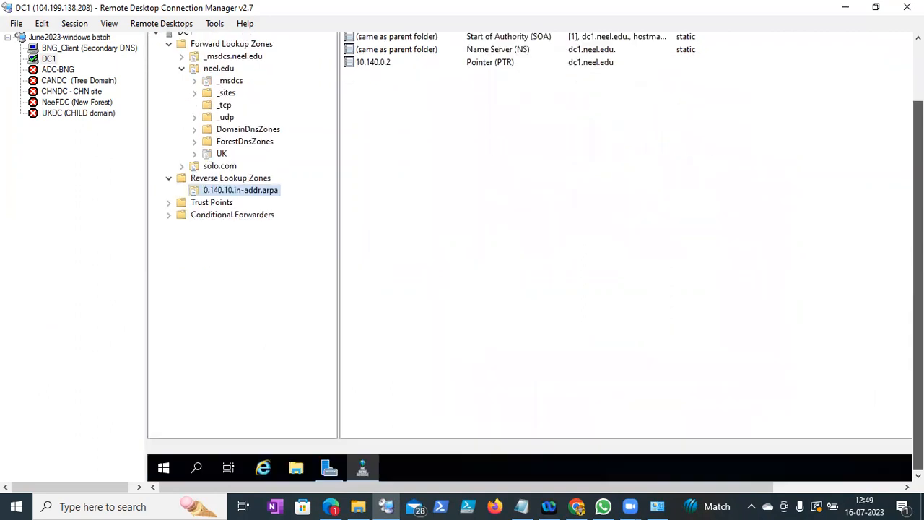
right_click(163, 467)
click(199, 395)
text(ncpa.cpl)
key(Return)
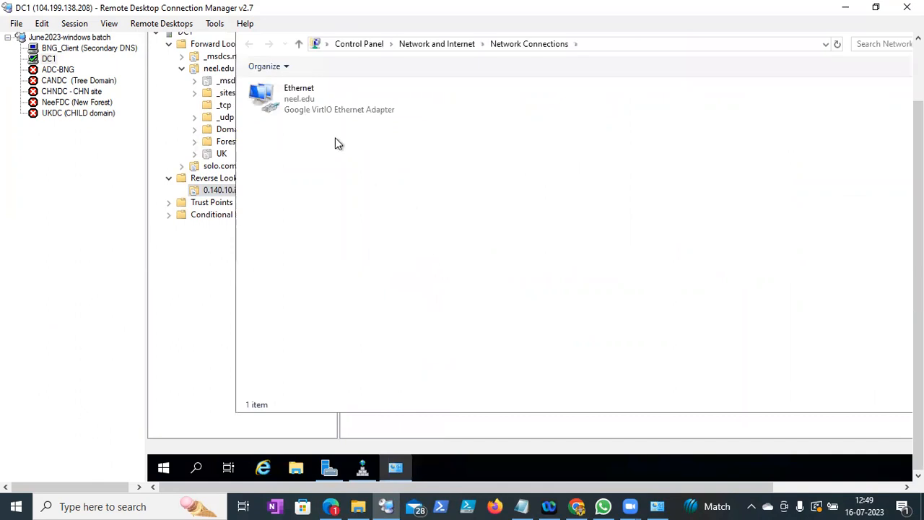
- Open the advanced DNS settings of the Ethernet adapter's Internet Protocol Version 4
right_click(310, 114)
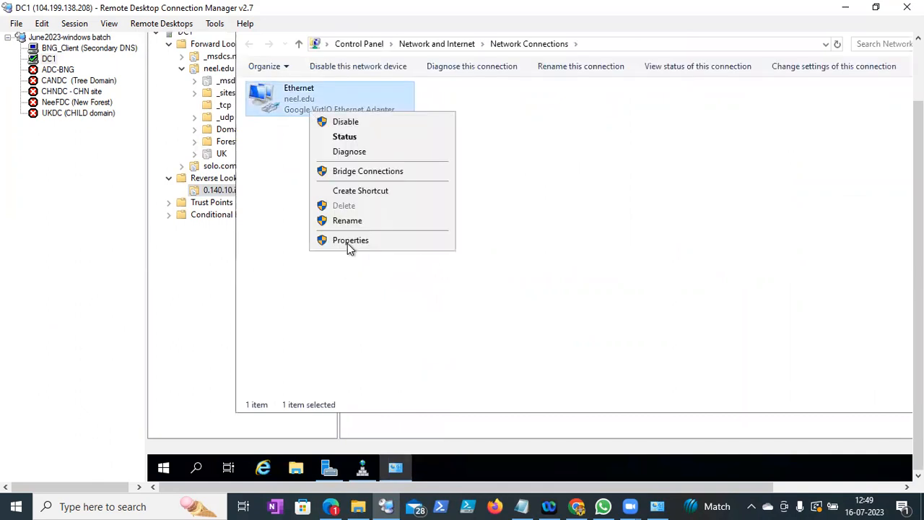
click(349, 241)
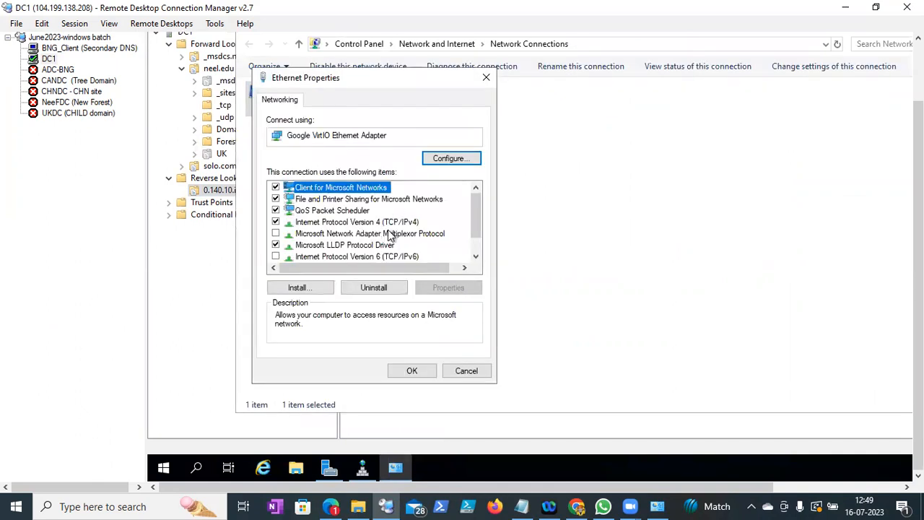
click(386, 224)
click(442, 287)
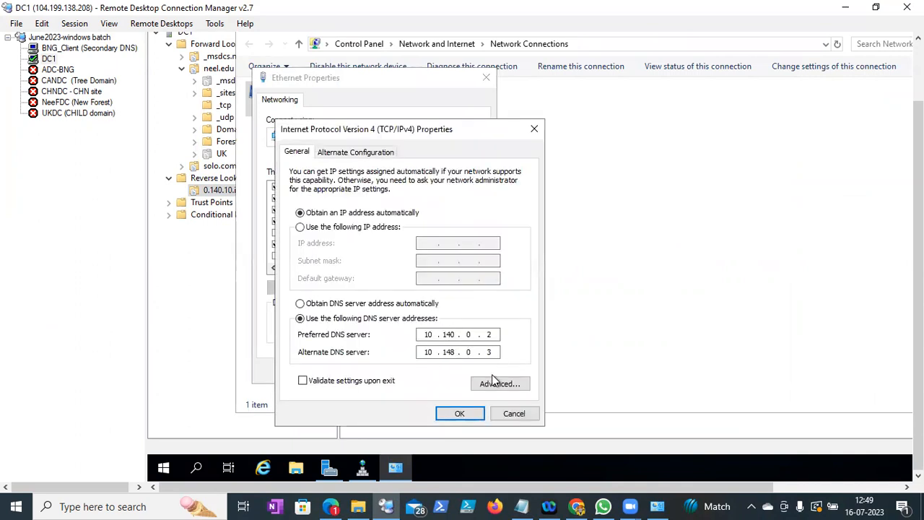
click(491, 385)
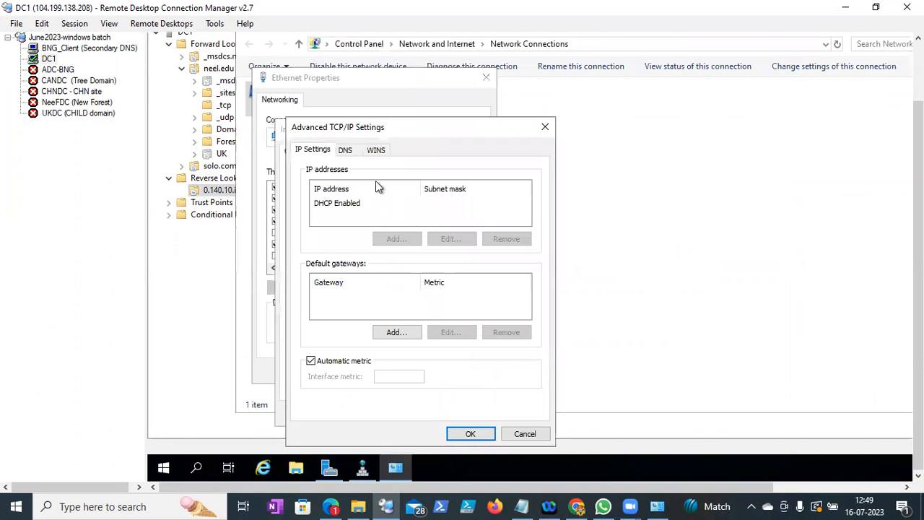
click(346, 151)
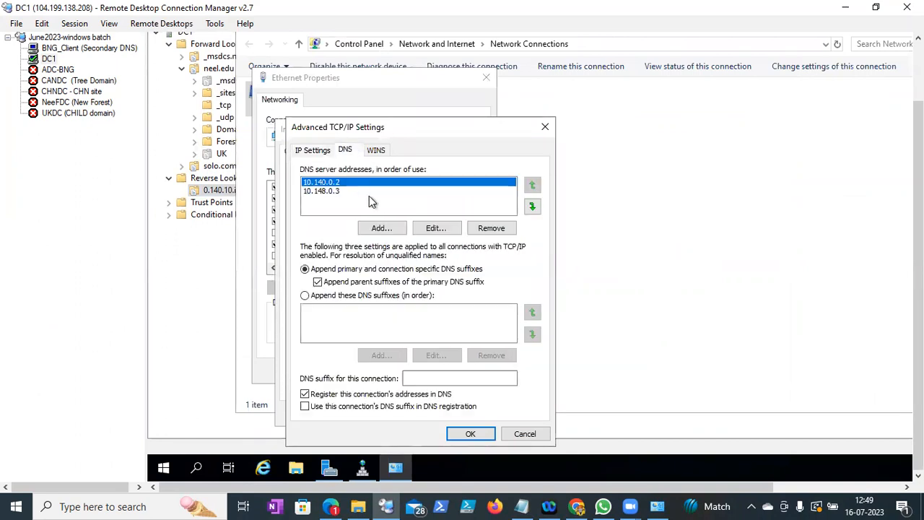
- Add 10.140.0.3 to the adapter's DNS server addresses and save the Ethernet settings
click(367, 231)
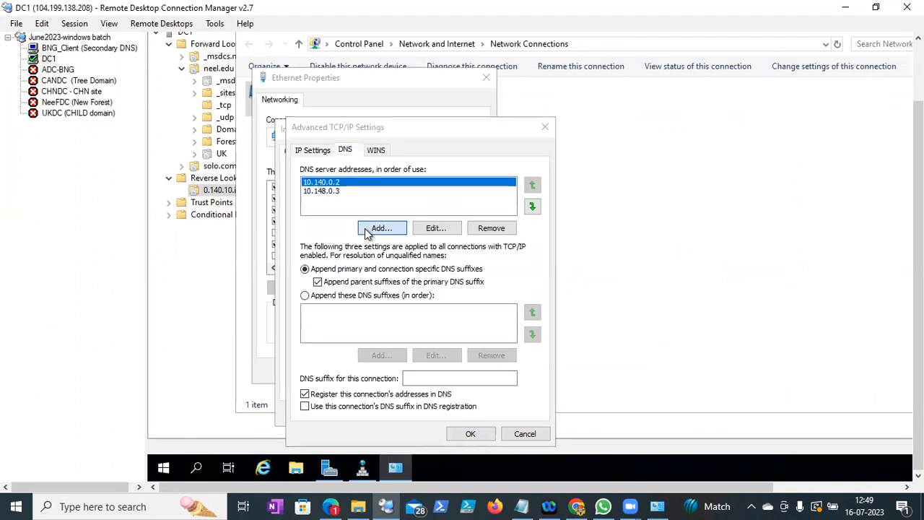
text(10)
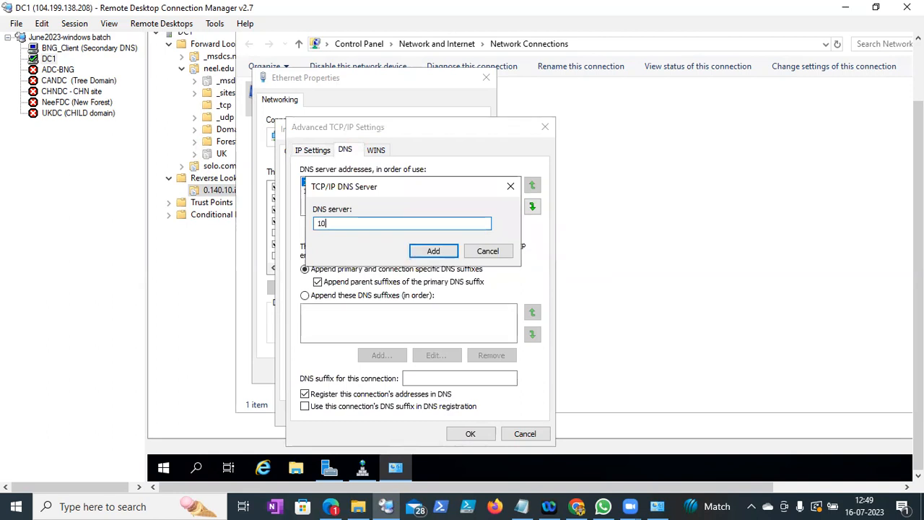
text(.140.0.3)
click(424, 253)
click(532, 185)
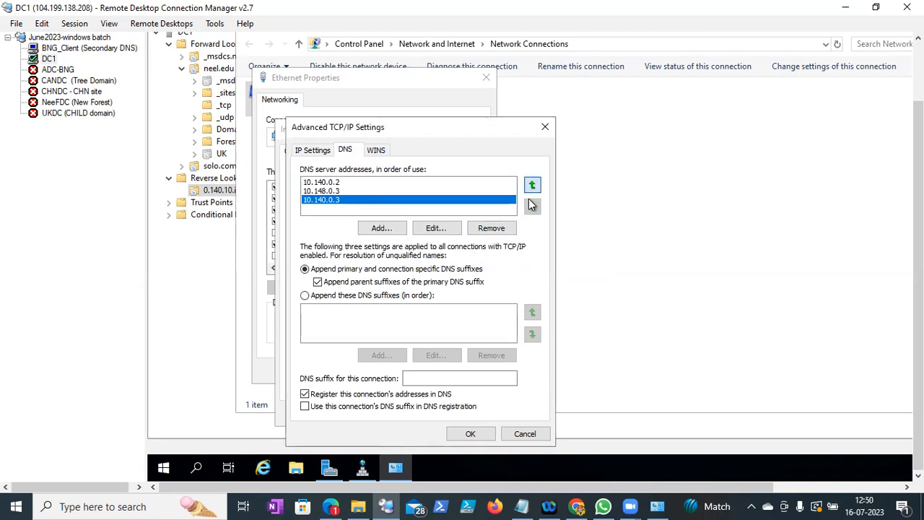
click(470, 433)
click(450, 414)
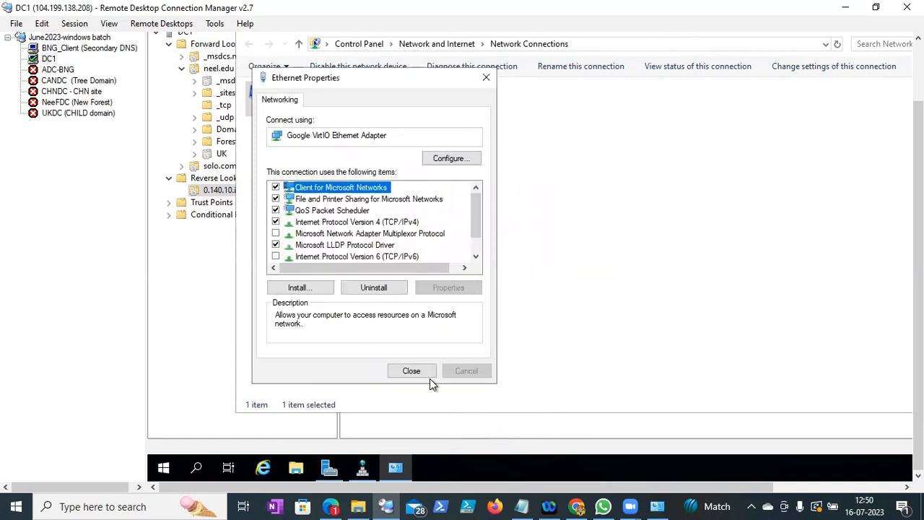
click(413, 372)
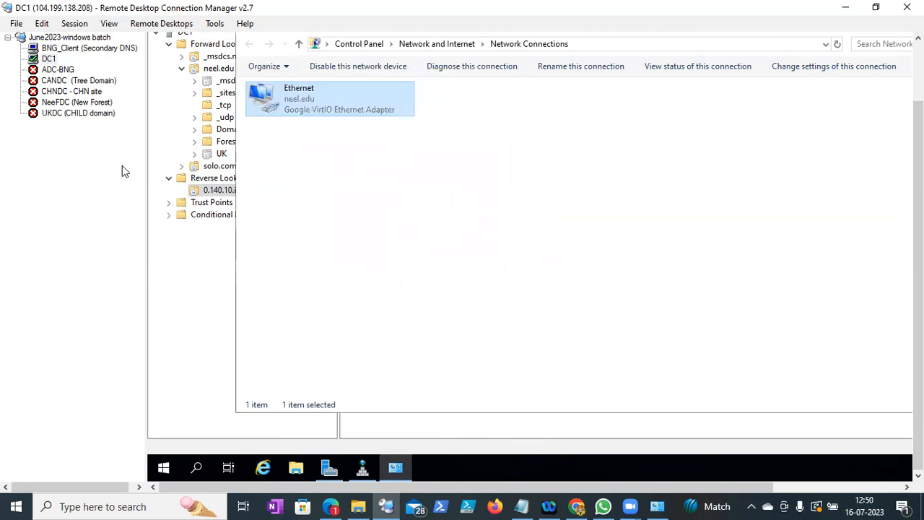
- Switch to the BNG_Client session and open its network connections by running ncpa.cpl
click(59, 49)
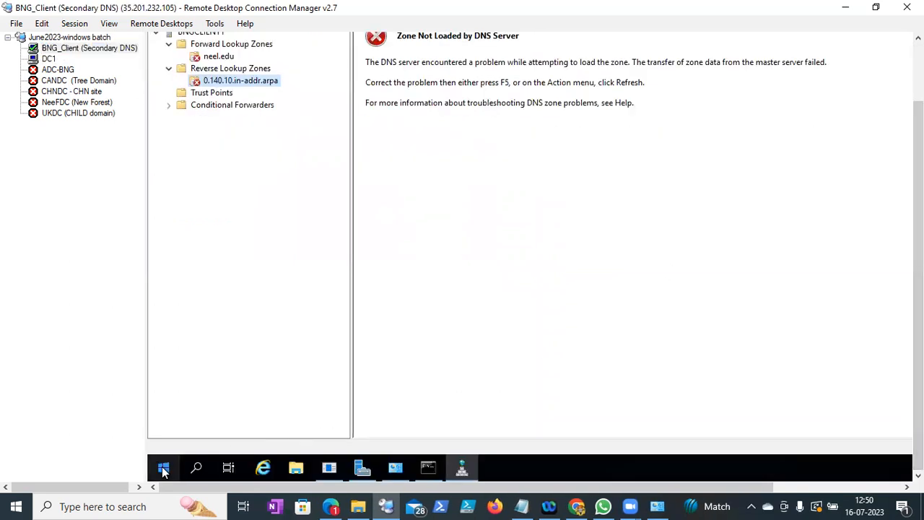
right_click(163, 471)
click(200, 403)
text(nc)
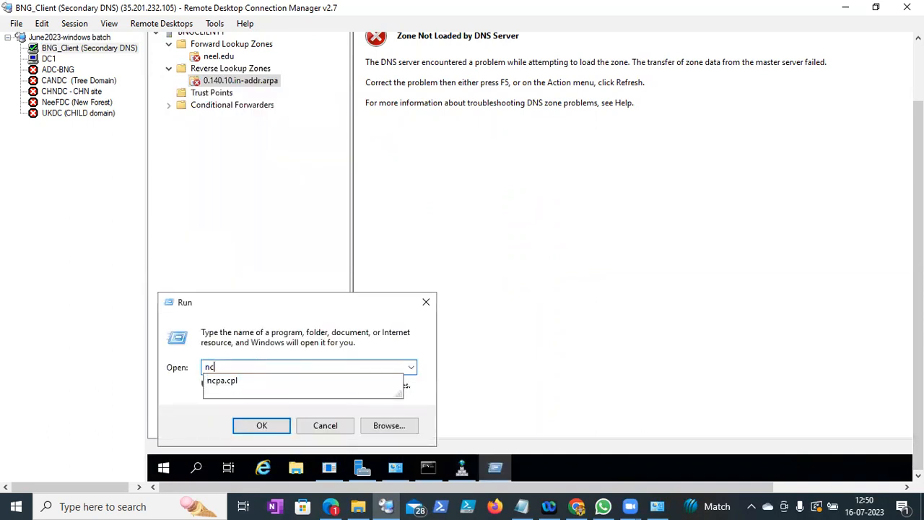
text(pa.cpl)
key(Return)
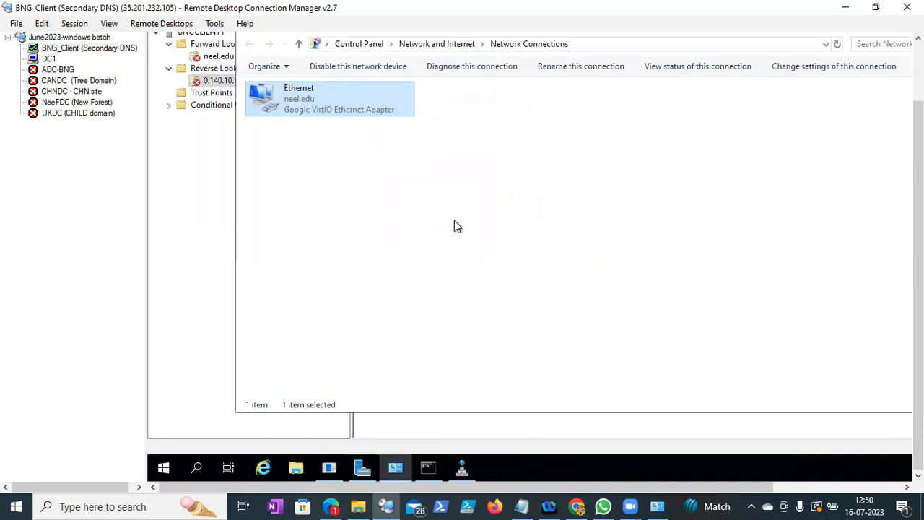
- Set the Ethernet adapter's IPv4 DNS servers to 10.140.0.2 preferred and 10.140.0.3 alternate, and save the settings
right_click(321, 93)
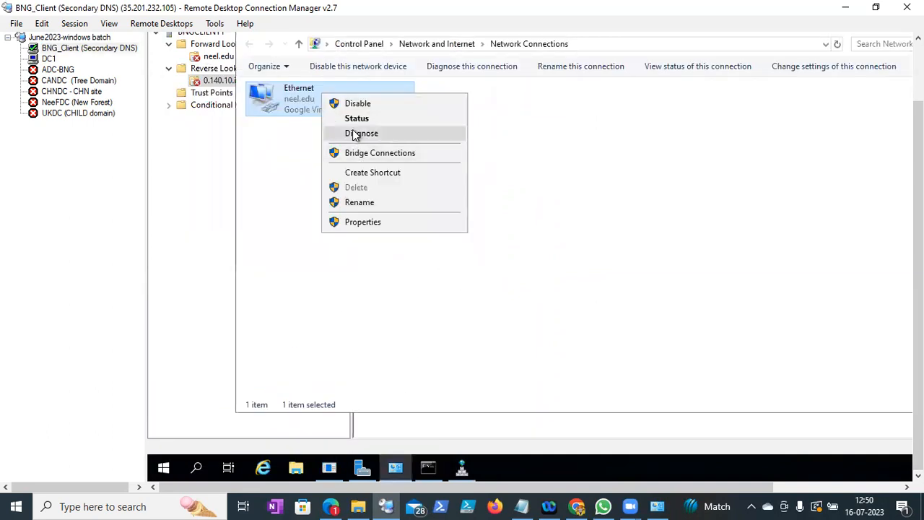
click(365, 223)
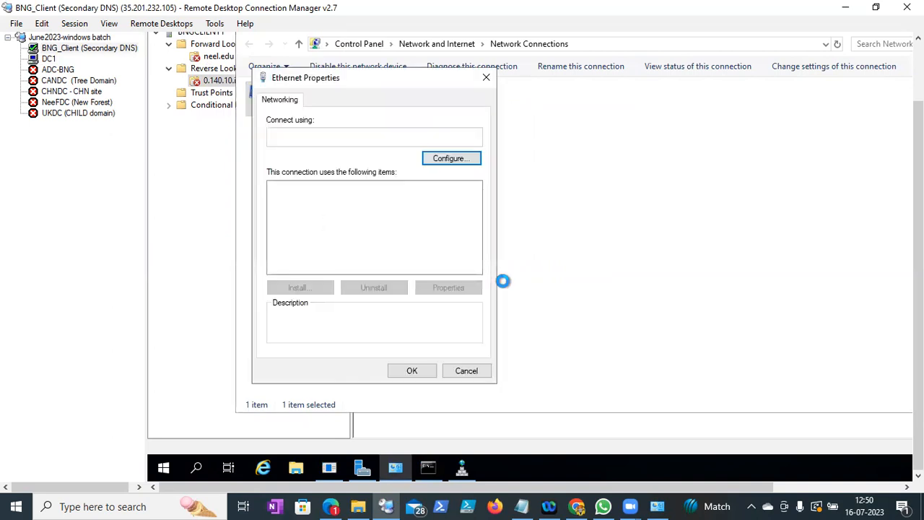
click(397, 222)
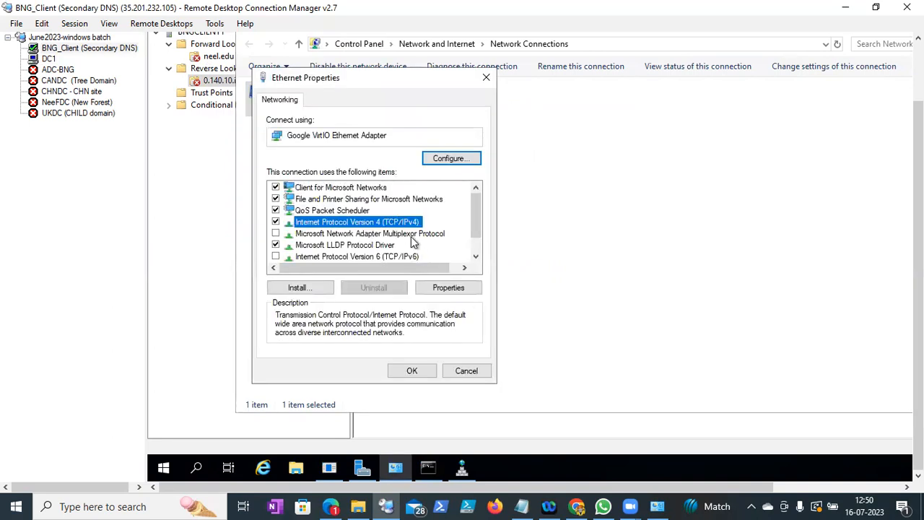
click(446, 290)
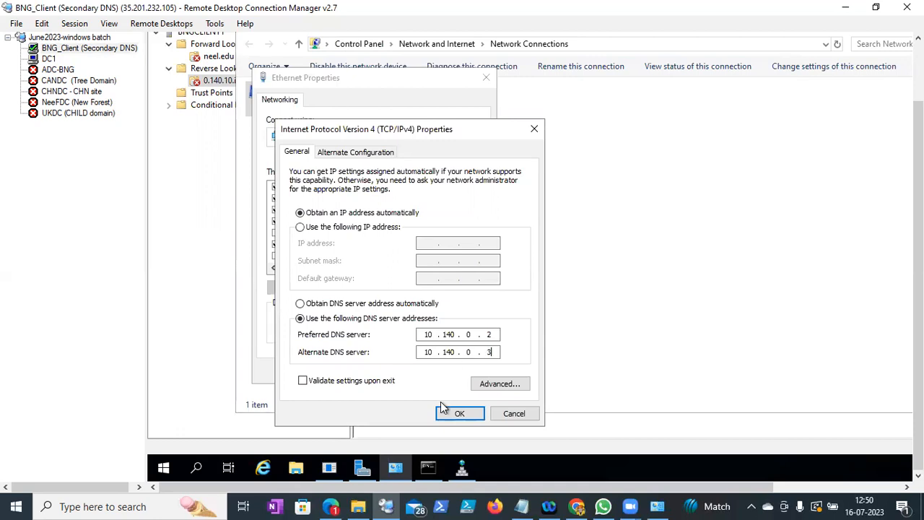
click(462, 412)
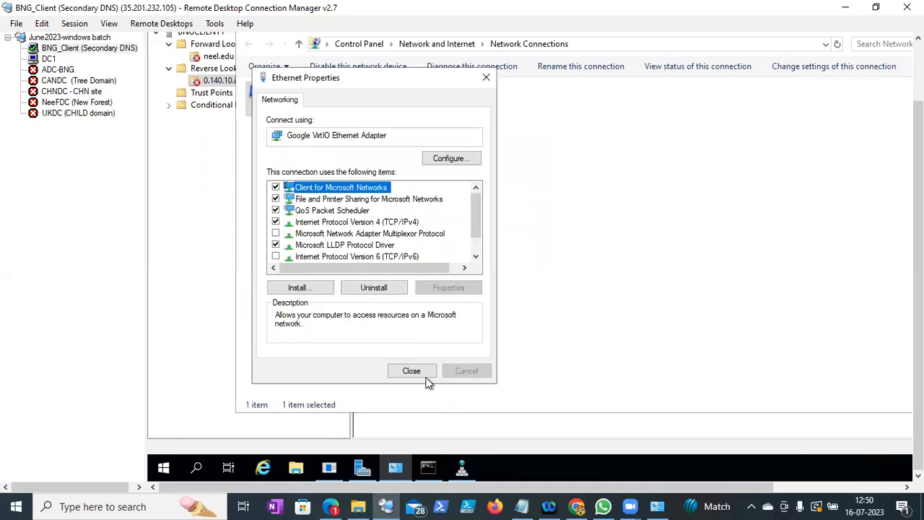
click(426, 375)
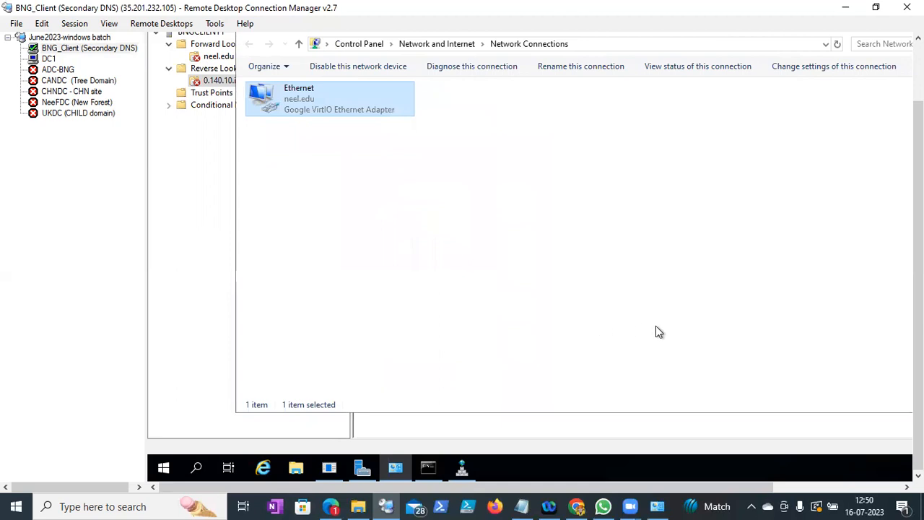
- Return to DNS Manager on DC1 and refresh the 0.140.10.in-addr.arpa reverse lookup zone
click(193, 245)
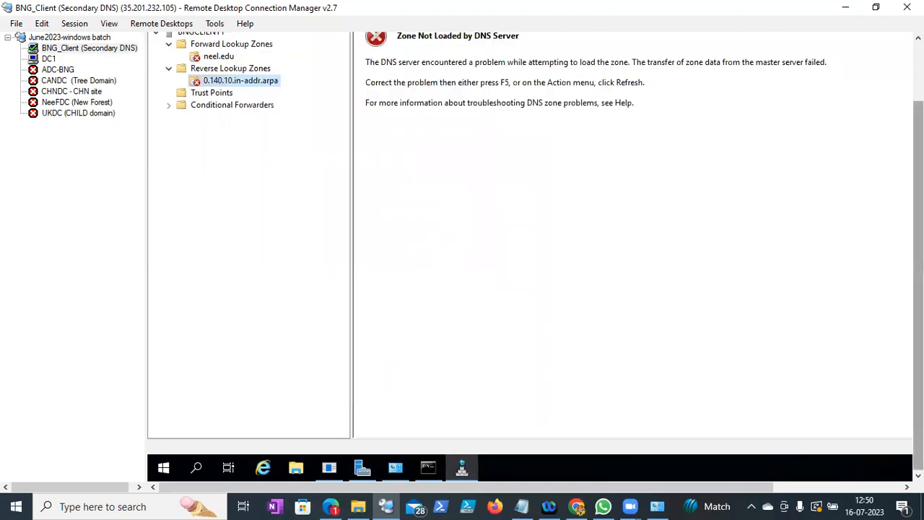
click(48, 59)
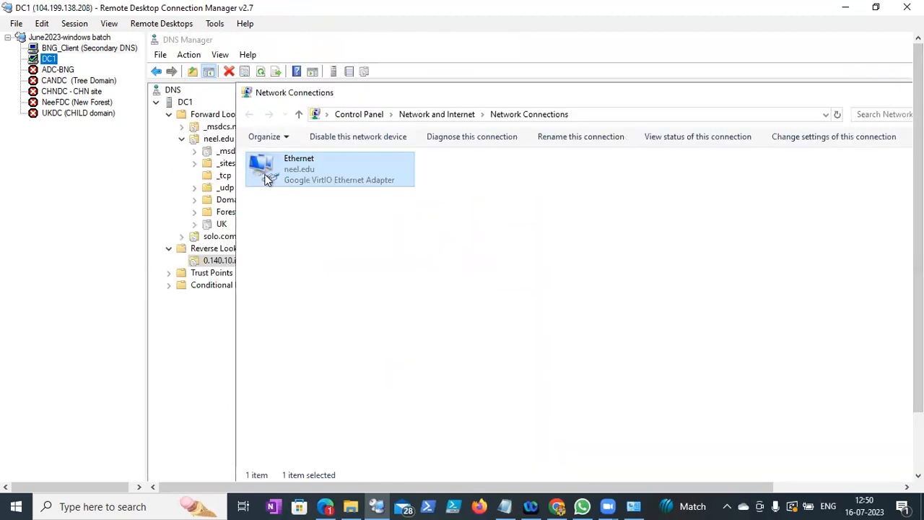
click(155, 304)
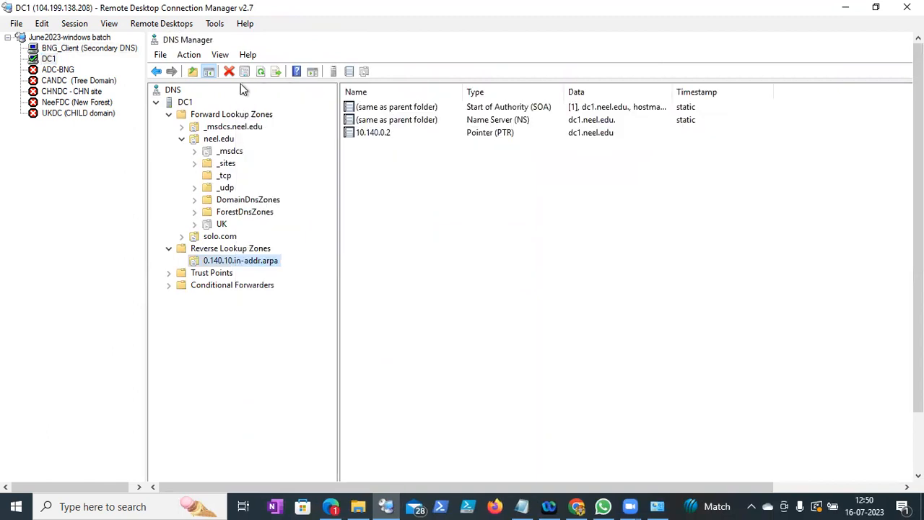
click(259, 73)
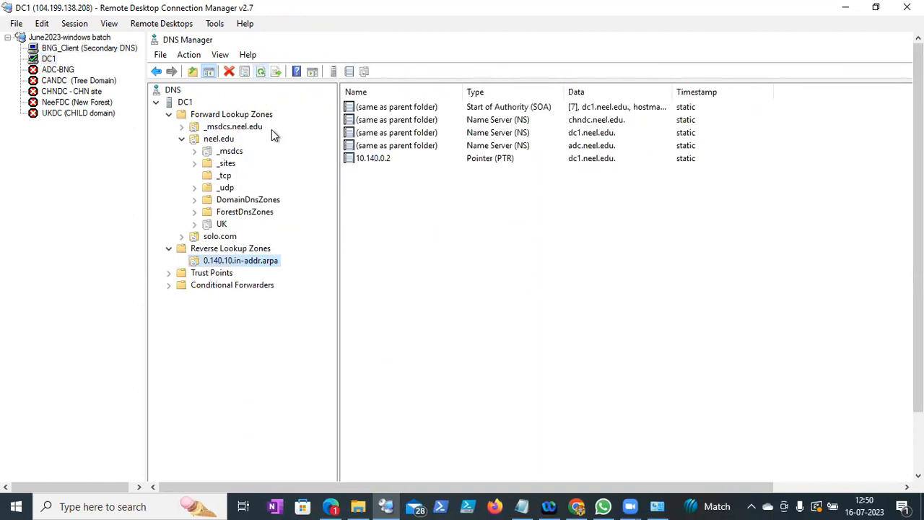
- Refresh the whole DC1 server node in DNS Manager
right_click(209, 116)
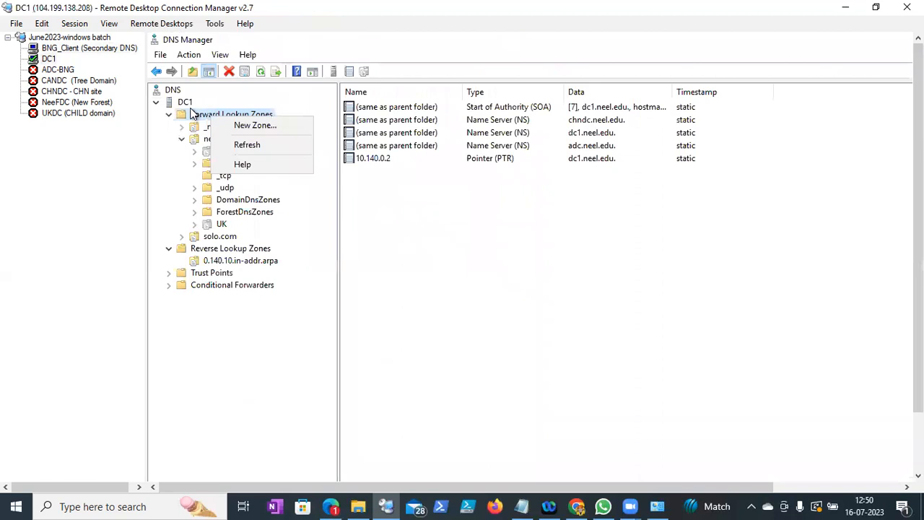
click(187, 103)
right_click(189, 104)
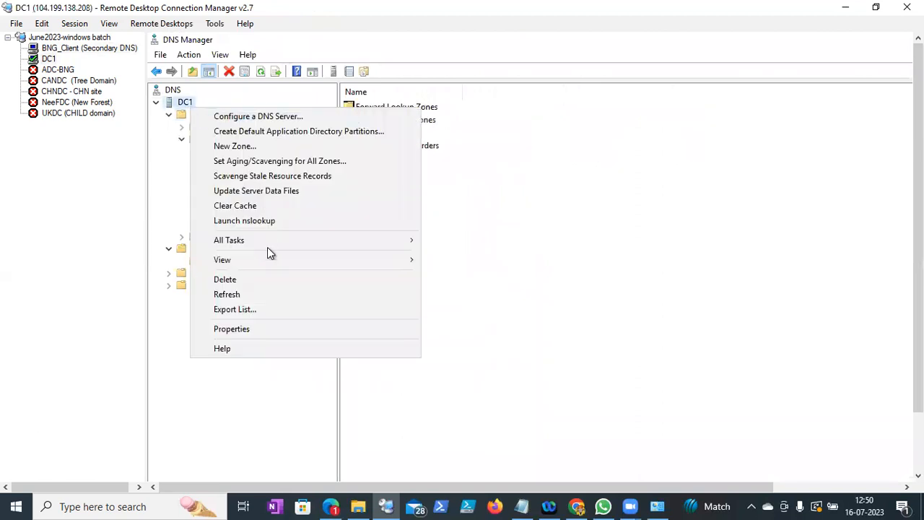
mouse_move(268, 242)
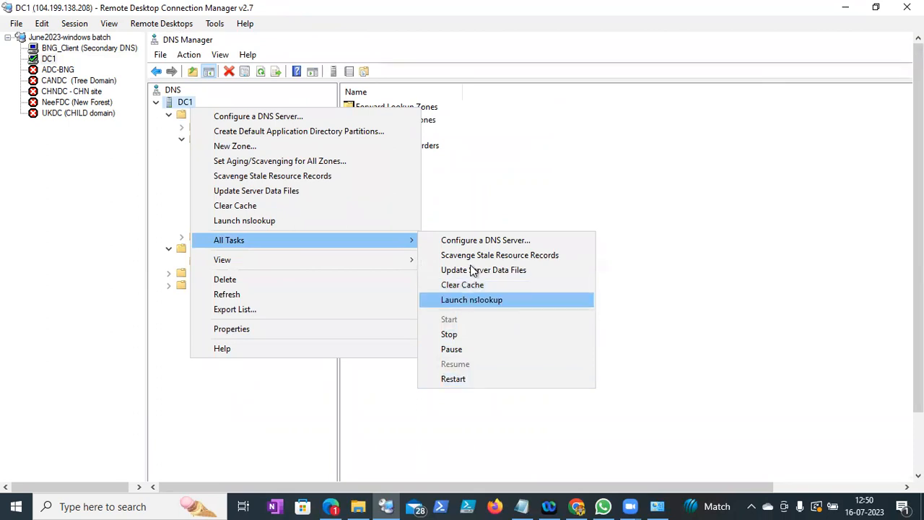
click(226, 295)
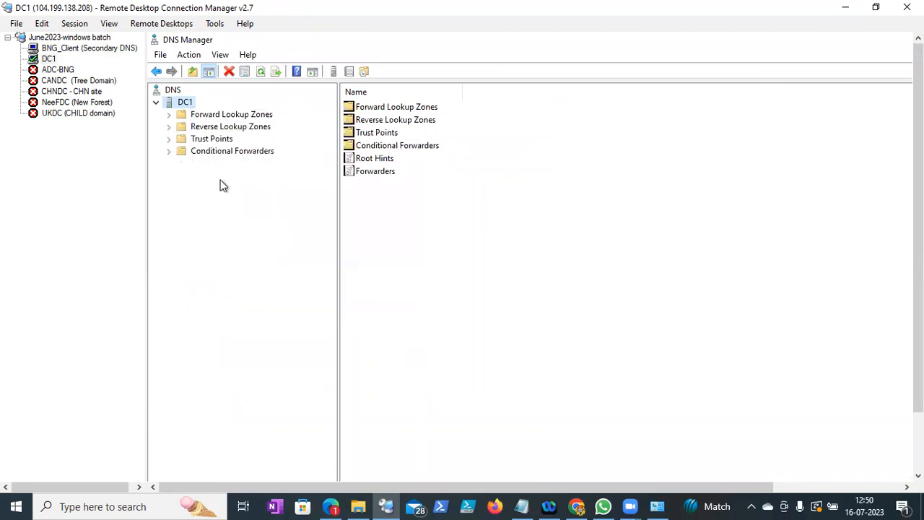
- Expand DC1's forward lookup zones and reload the neel.edu zone
click(173, 117)
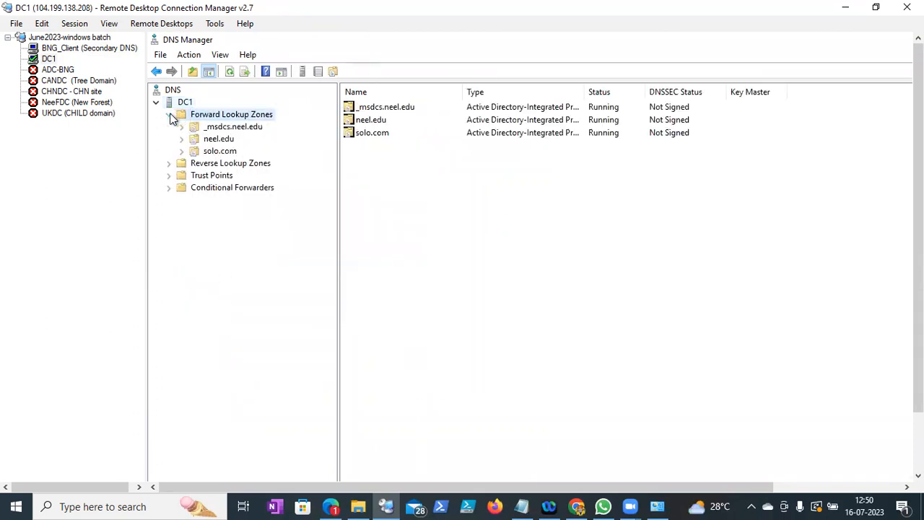
right_click(215, 140)
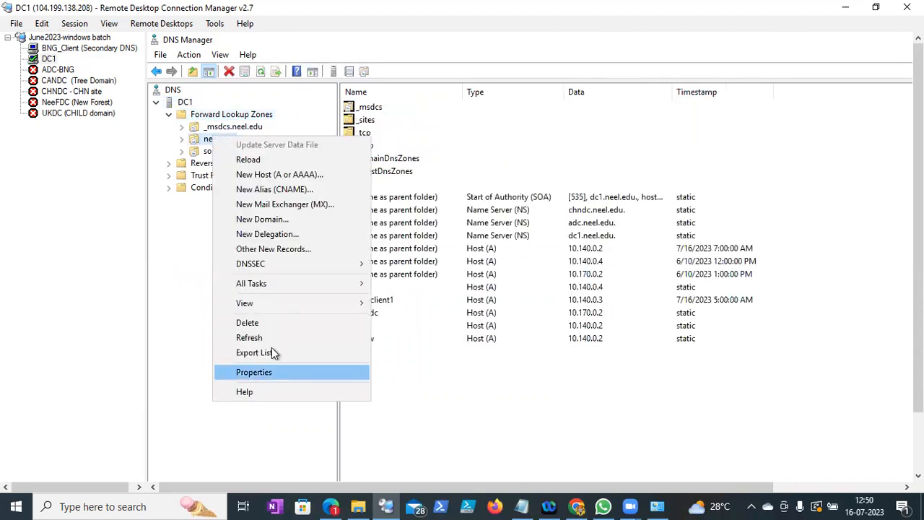
mouse_move(269, 284)
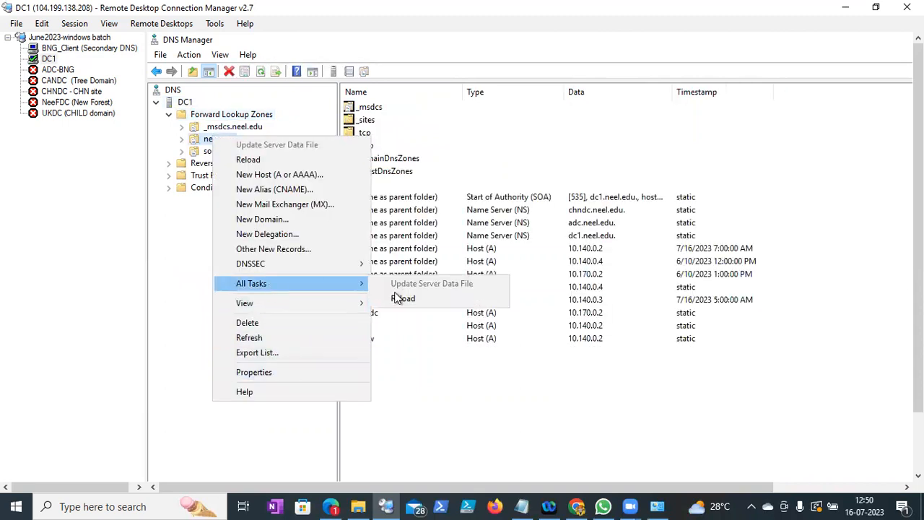
click(409, 303)
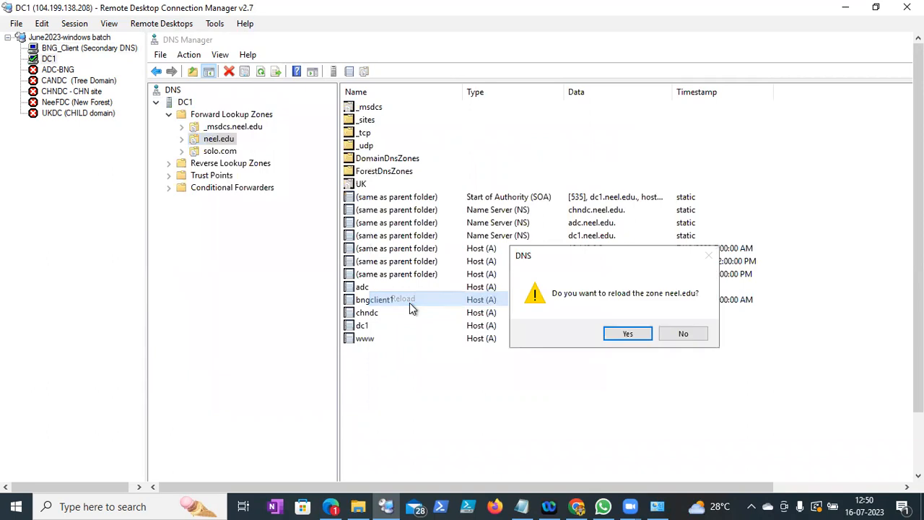
click(625, 333)
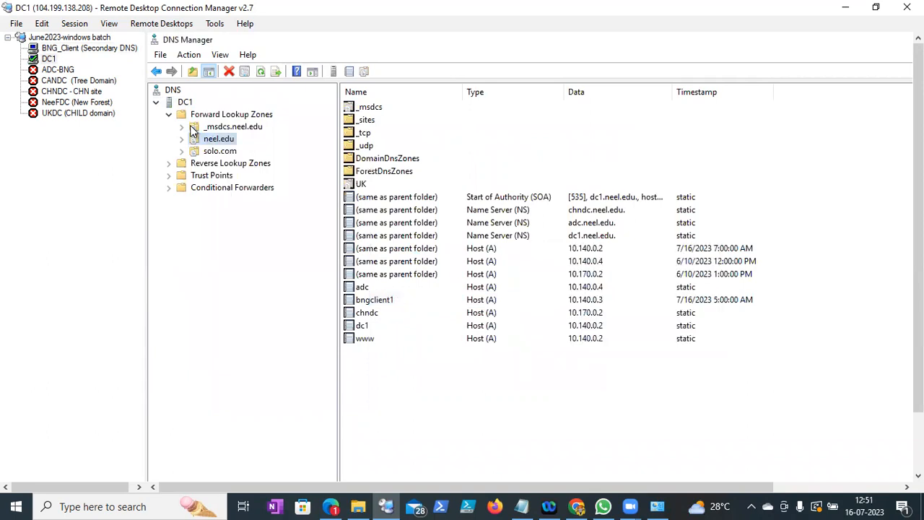
- Expand the reverse lookup zones and try to reload the 0.140.10.in-addr.arpa zone
right_click(203, 163)
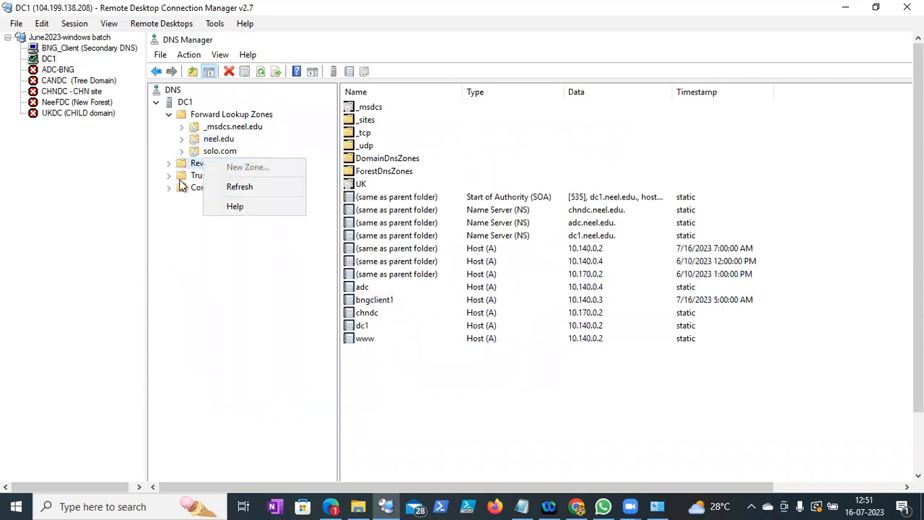
click(169, 163)
double_click(215, 165)
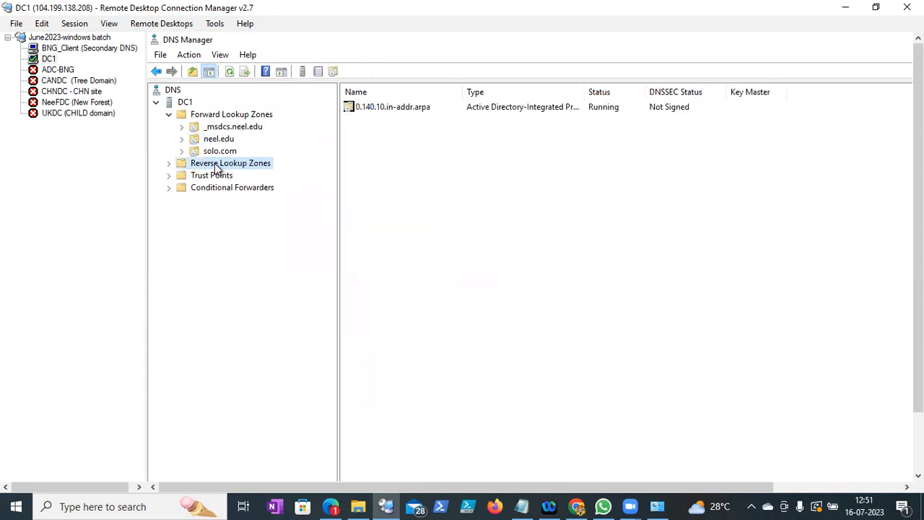
click(169, 163)
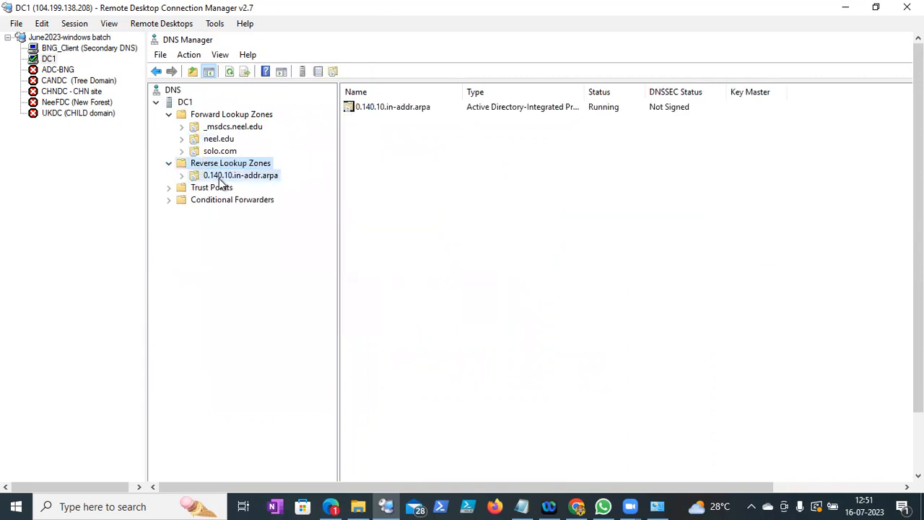
right_click(219, 178)
mouse_move(263, 299)
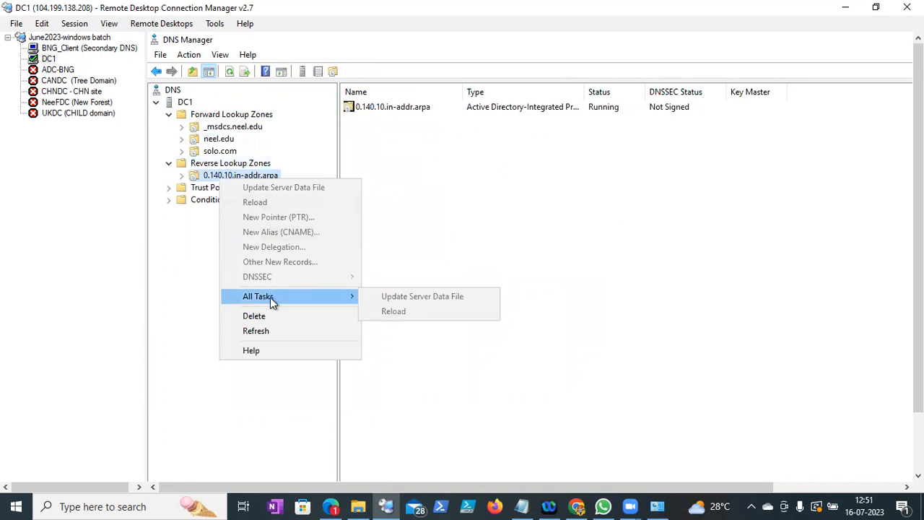
click(421, 380)
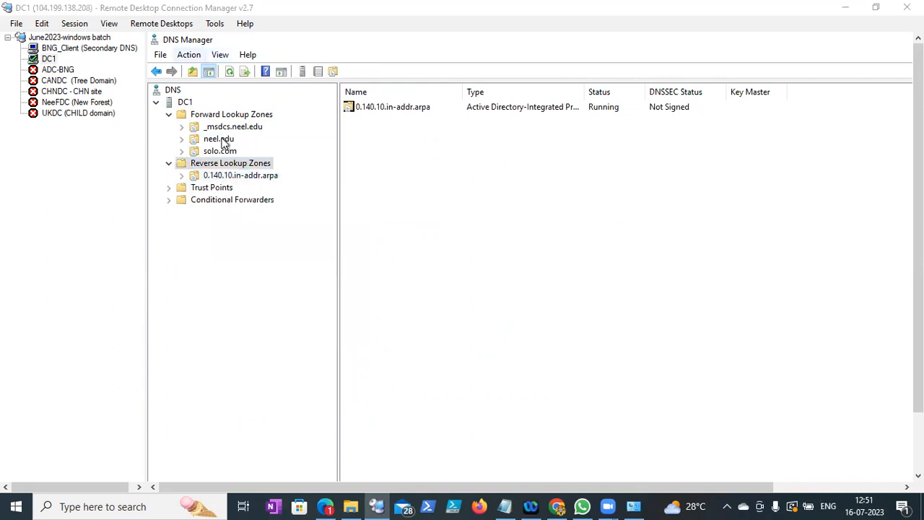
right_click(234, 177)
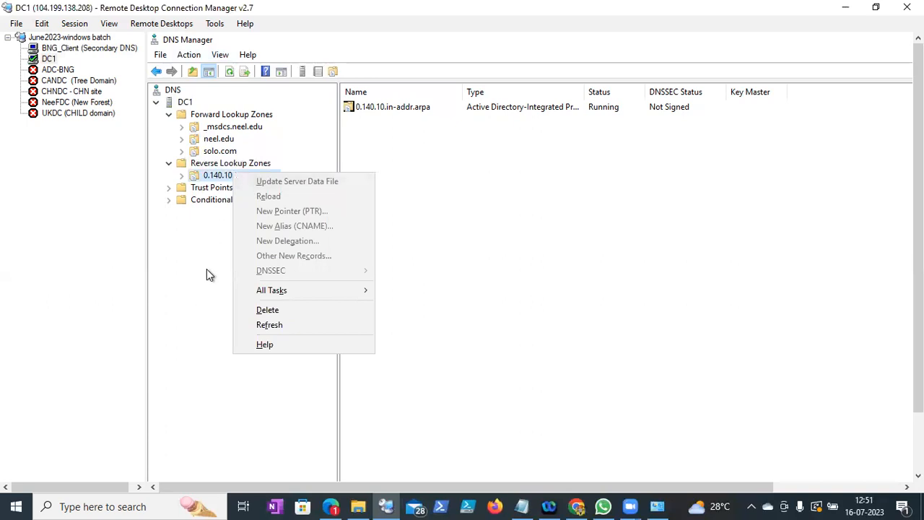
mouse_move(279, 291)
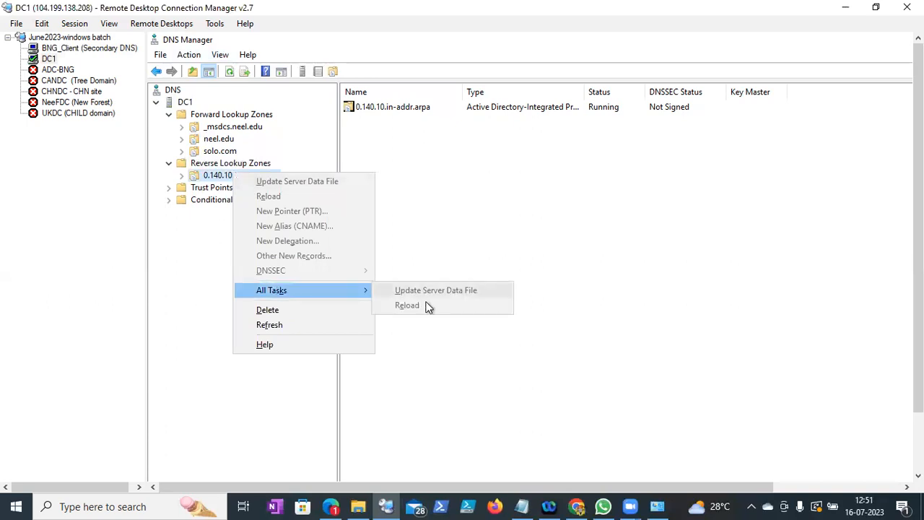
click(418, 352)
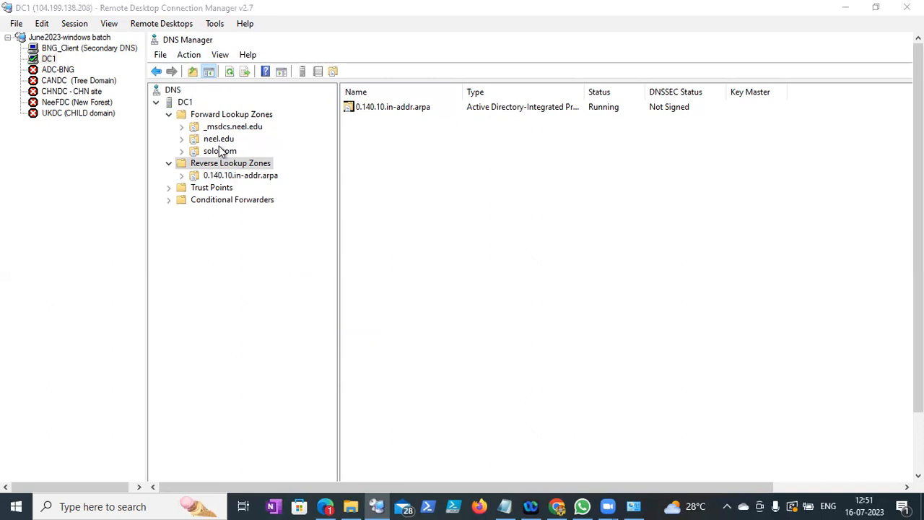
- Reload the neel.edu forward lookup zone once more
click(219, 140)
right_click(220, 141)
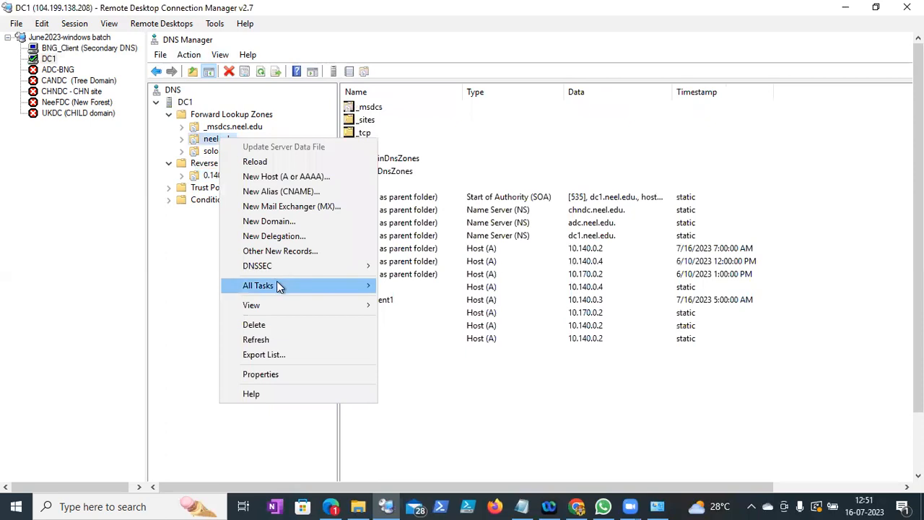
mouse_move(276, 285)
click(410, 300)
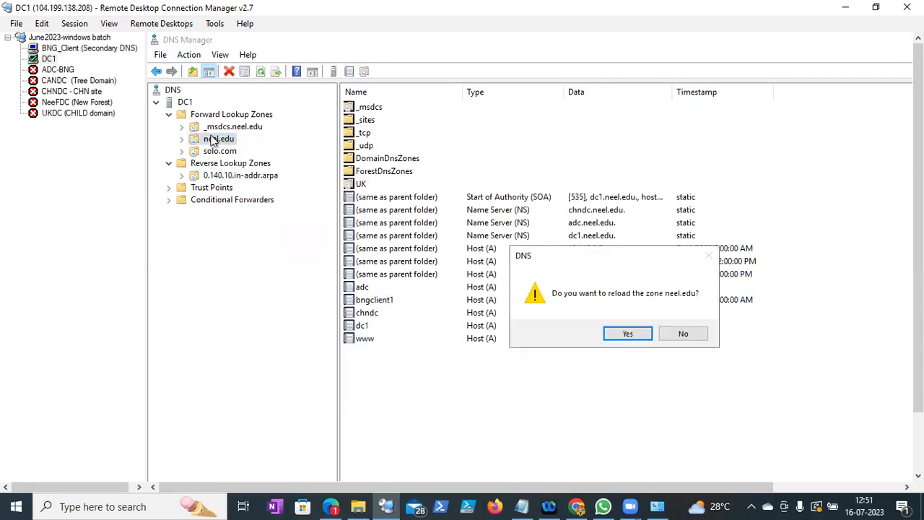
click(627, 334)
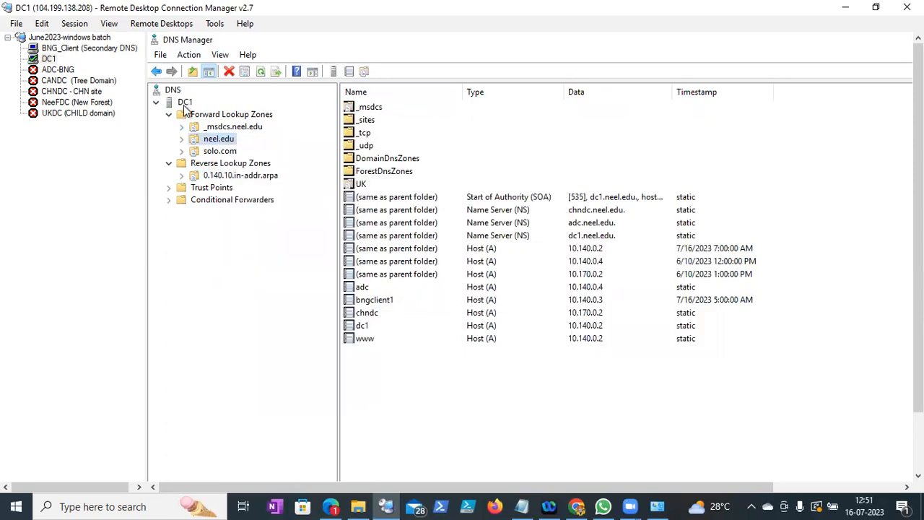
- Restart the DNS Server service on DC1
right_click(186, 104)
mouse_move(231, 235)
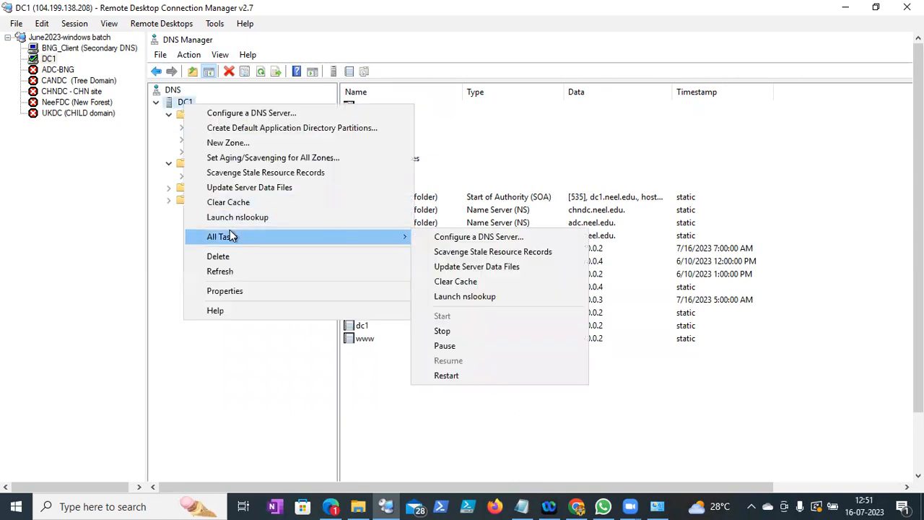
click(451, 377)
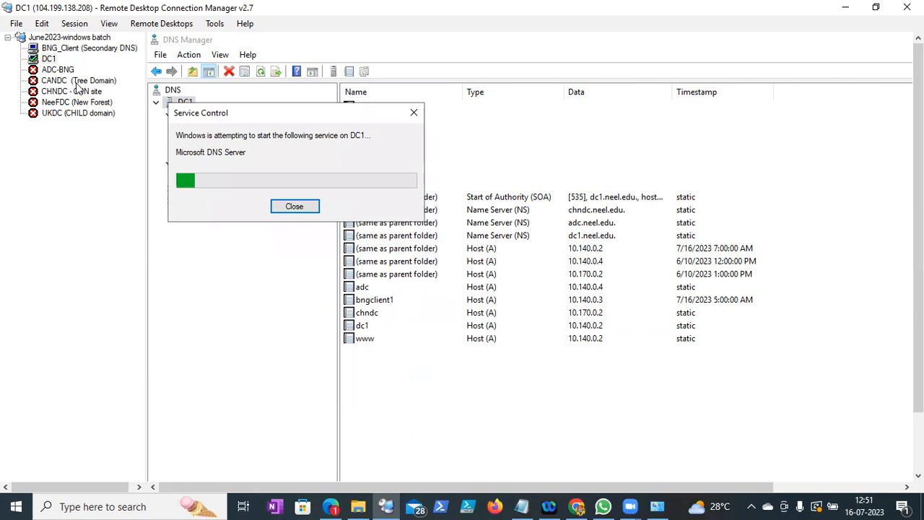
- Switch to the BNG_Client session and refresh its neel.edu forward lookup zone
click(62, 49)
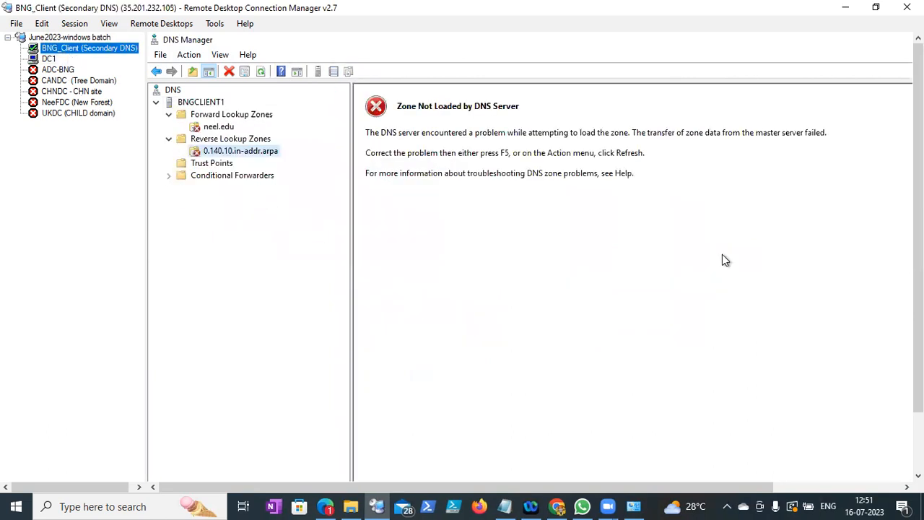
click(918, 116)
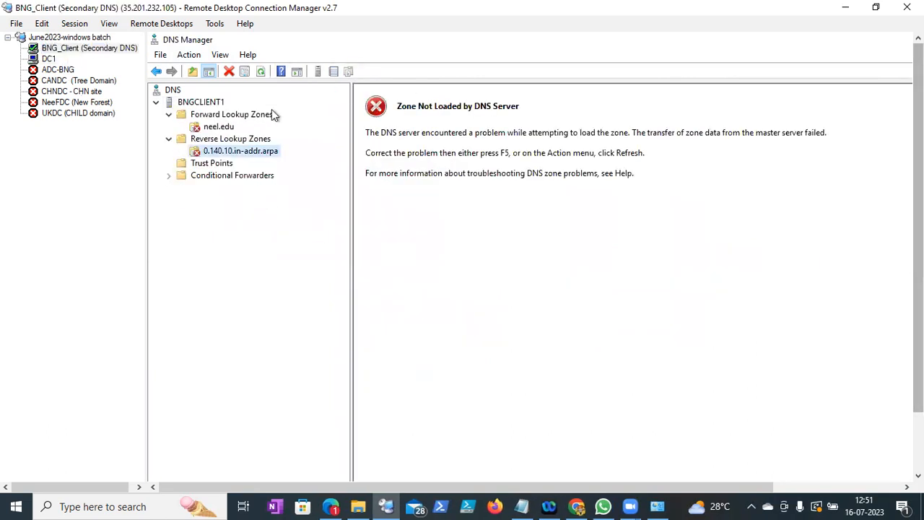
click(214, 128)
click(261, 72)
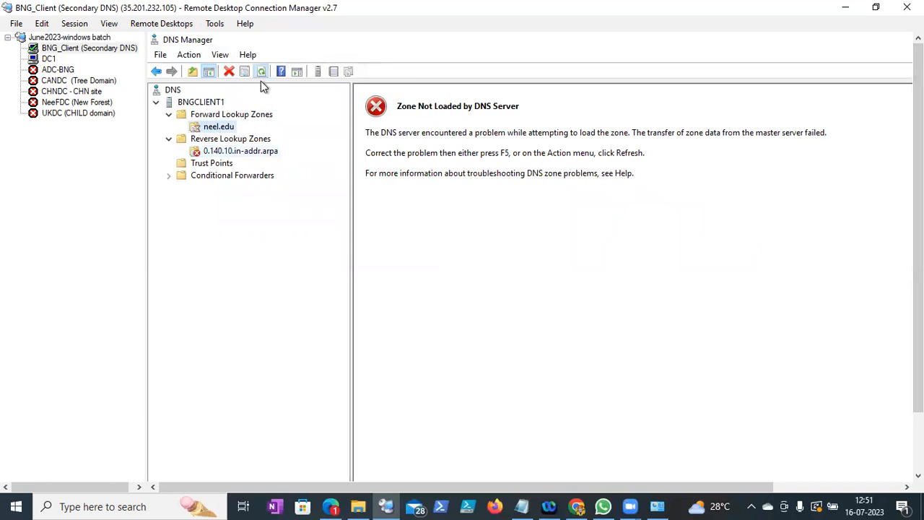
- Examine the records in BNG_Client's 0.140.10.in-addr.arpa and neel.edu zones
click(240, 151)
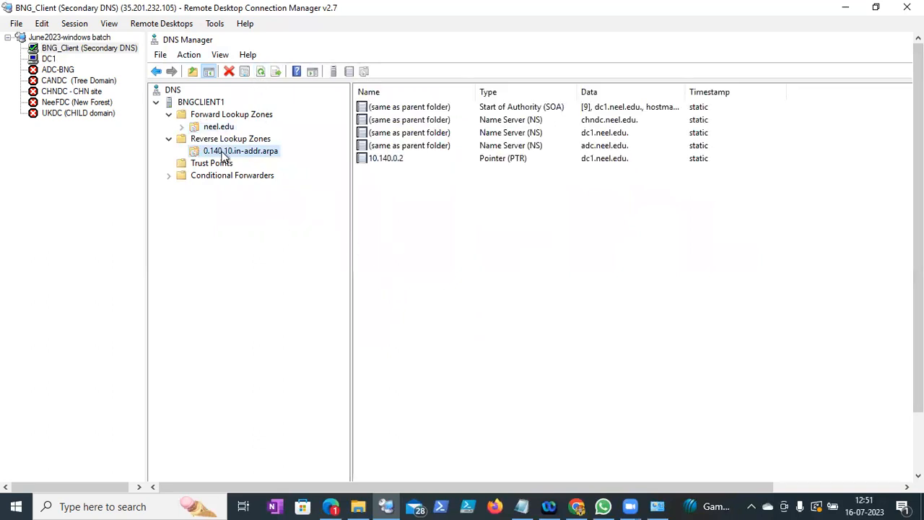
click(219, 127)
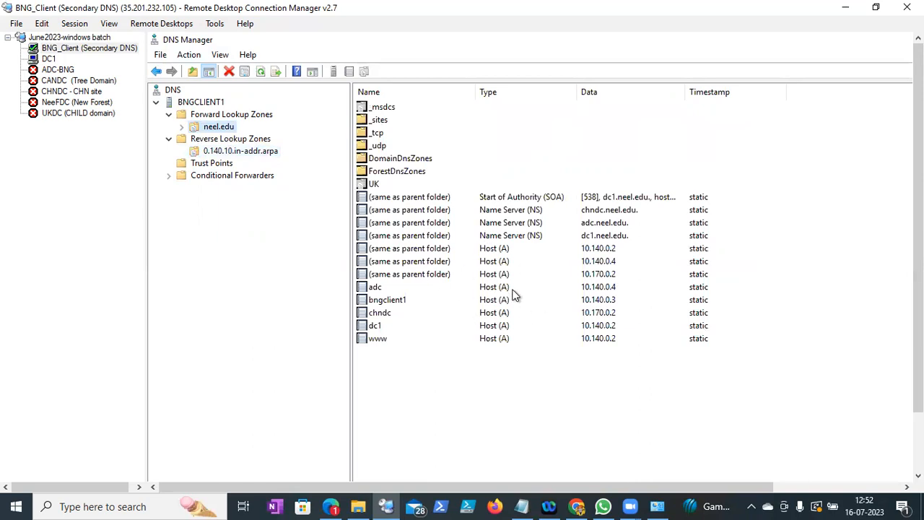
drag(918, 304, 918, 310)
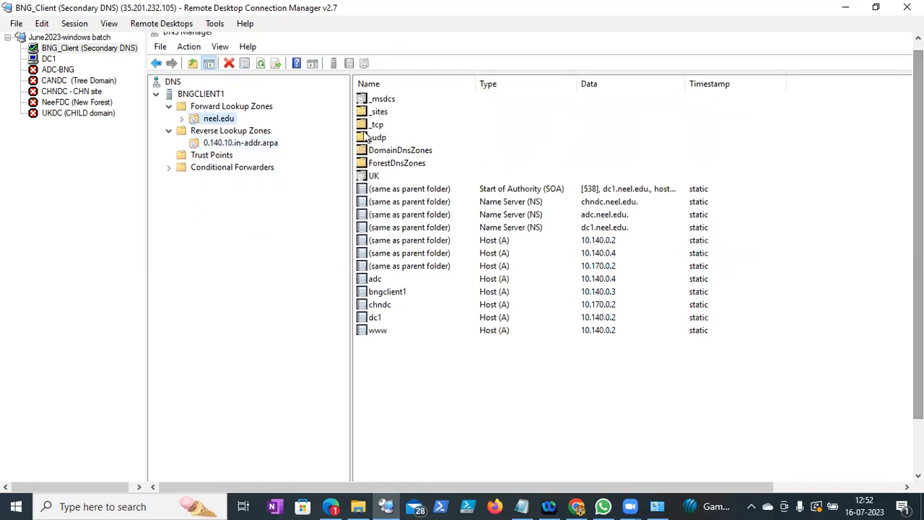
click(264, 145)
click(229, 119)
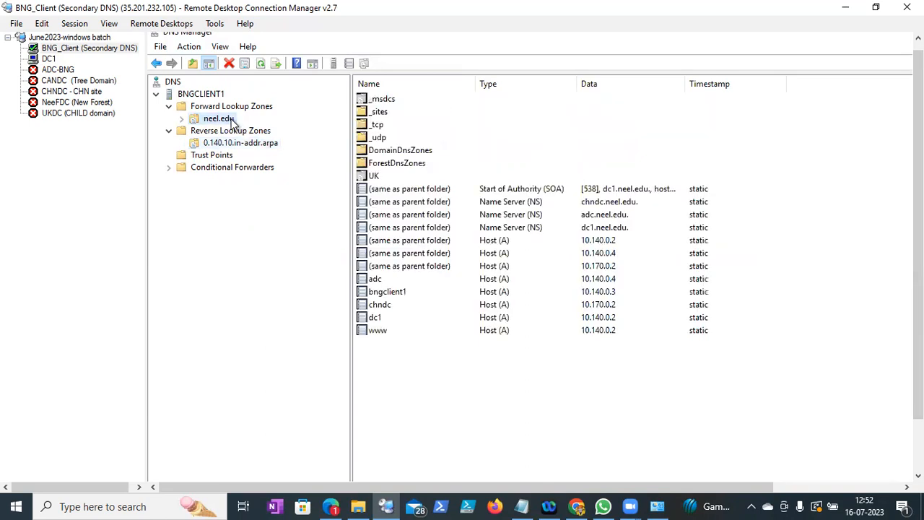
- Review the zone commands available for neel.edu on BNG_Client and compare its records with the neel.edu zone on DC1
right_click(464, 373)
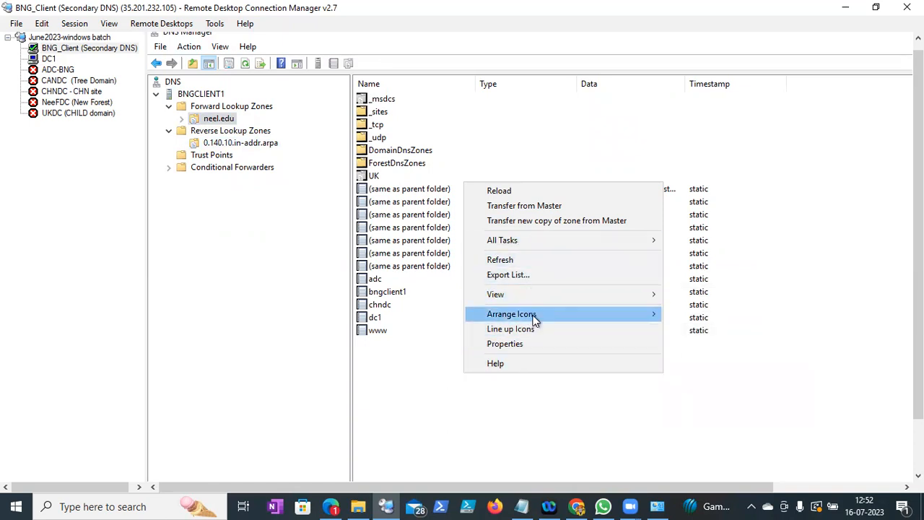
mouse_move(534, 318)
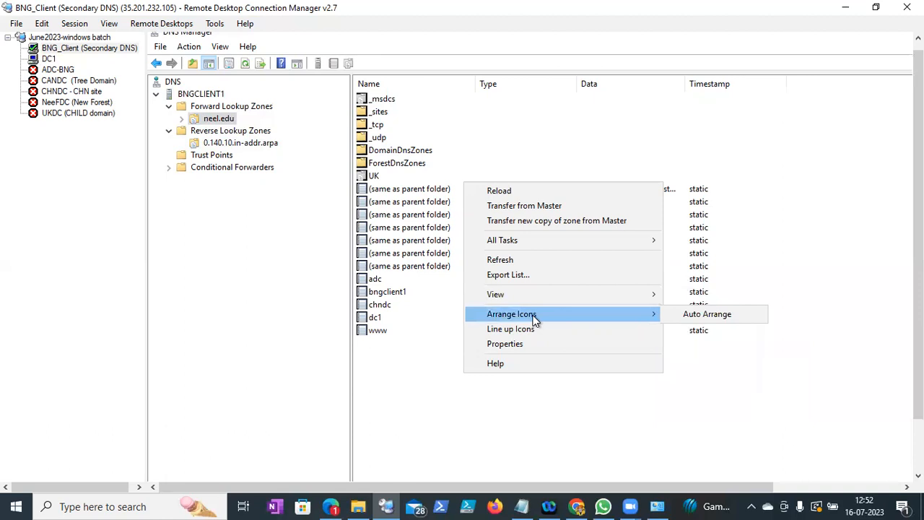
drag(918, 294, 918, 309)
click(48, 59)
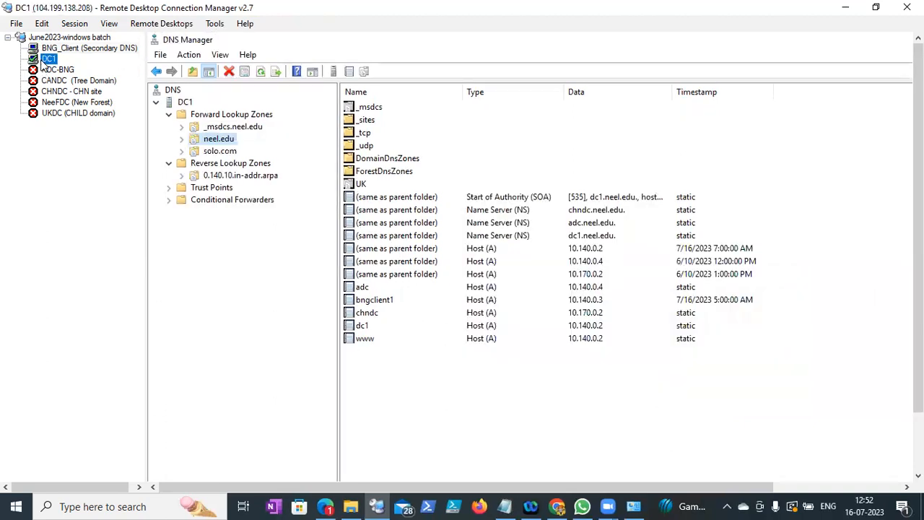
click(92, 49)
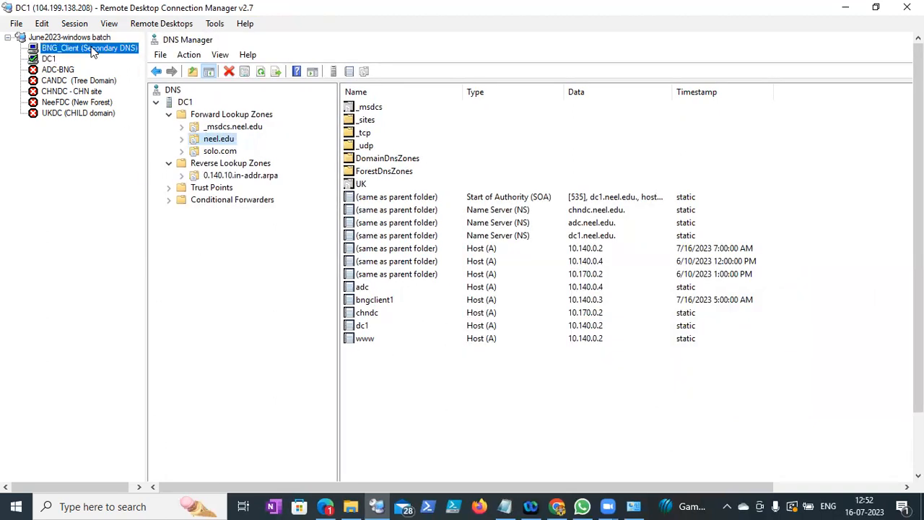
drag(918, 289, 918, 354)
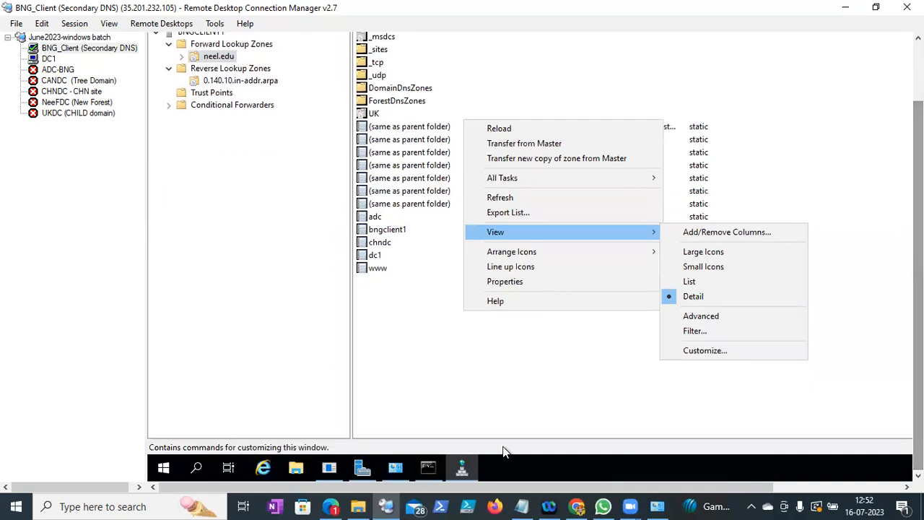
right_click(245, 86)
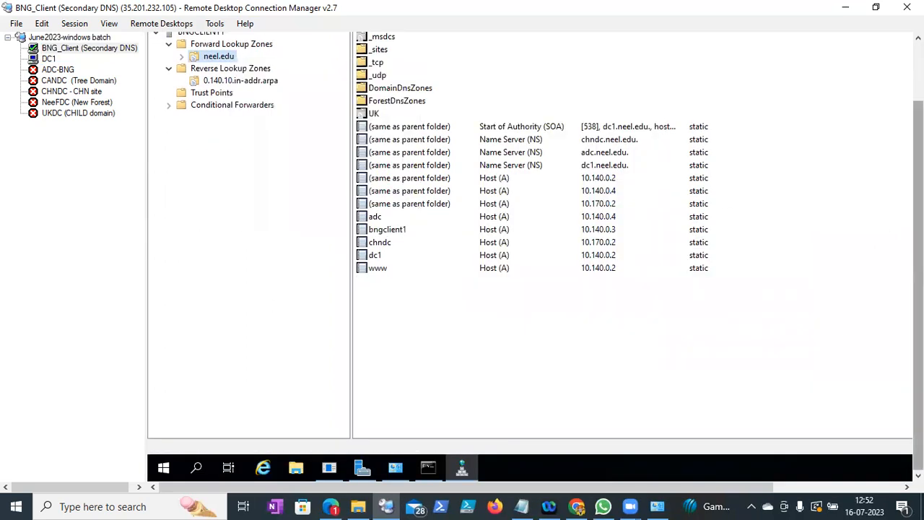
drag(918, 347, 918, 287)
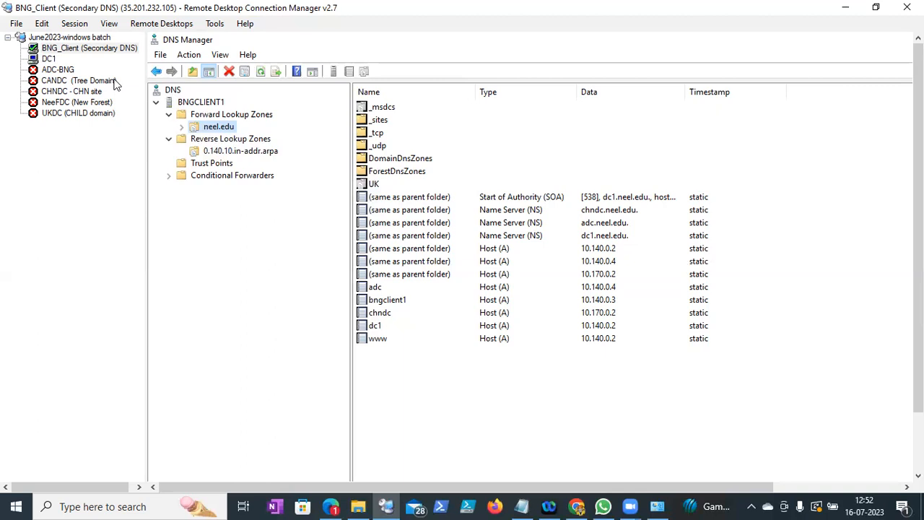
click(50, 60)
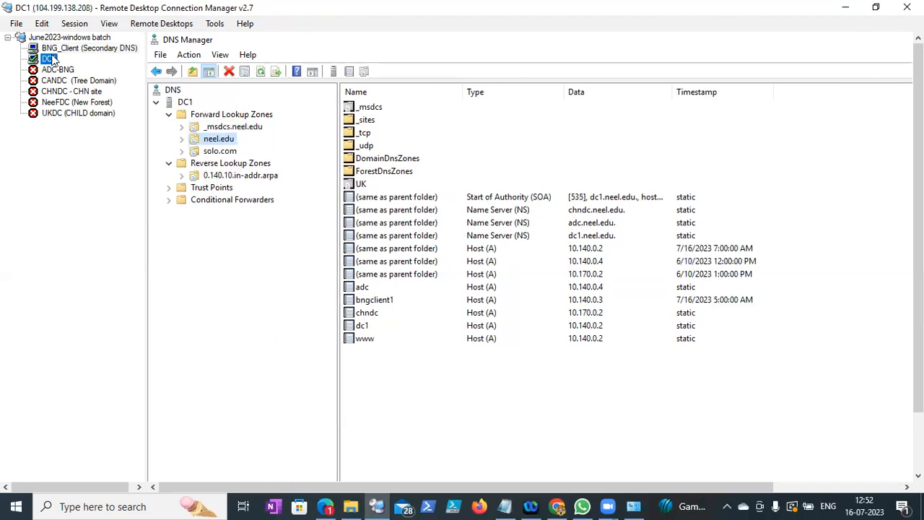
click(60, 49)
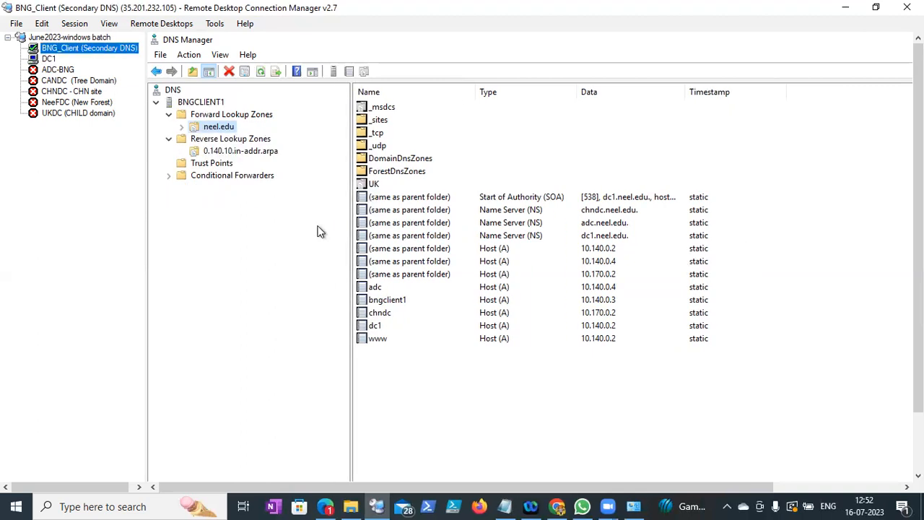
click(476, 63)
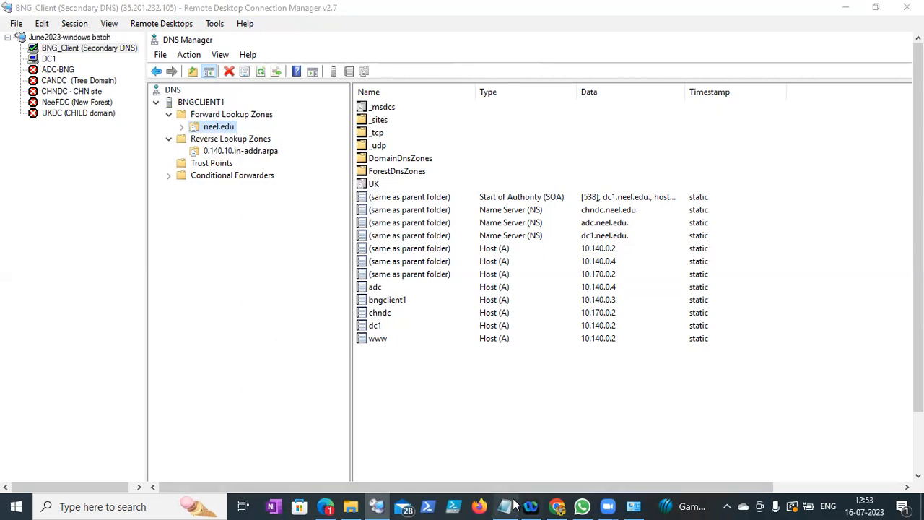
mouse_move(505, 506)
click(418, 367)
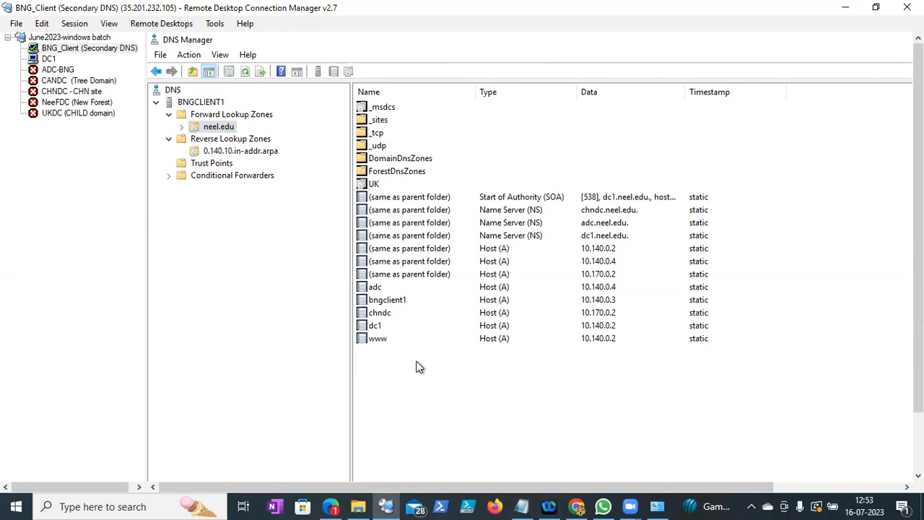
mouse_move(918, 223)
mouse_down()
mouse_move(918, 285)
mouse_move(918, 220)
mouse_up()
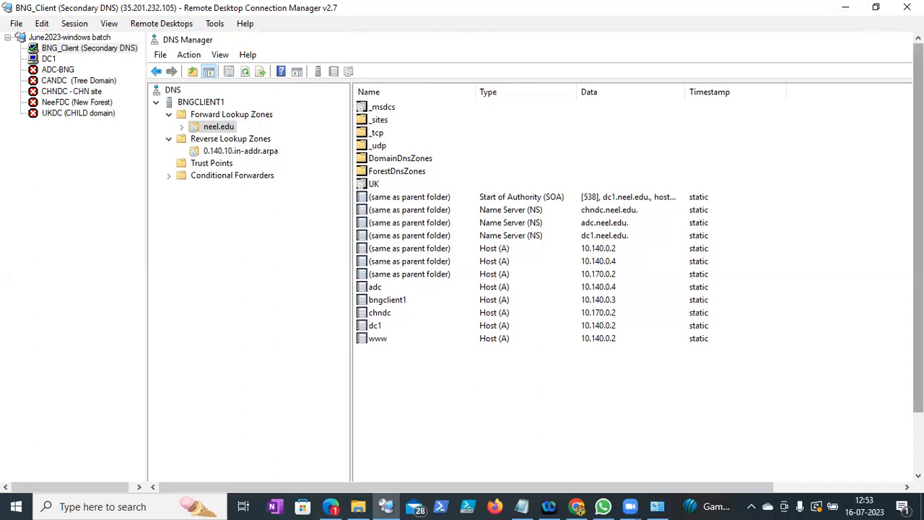
drag(918, 253, 918, 339)
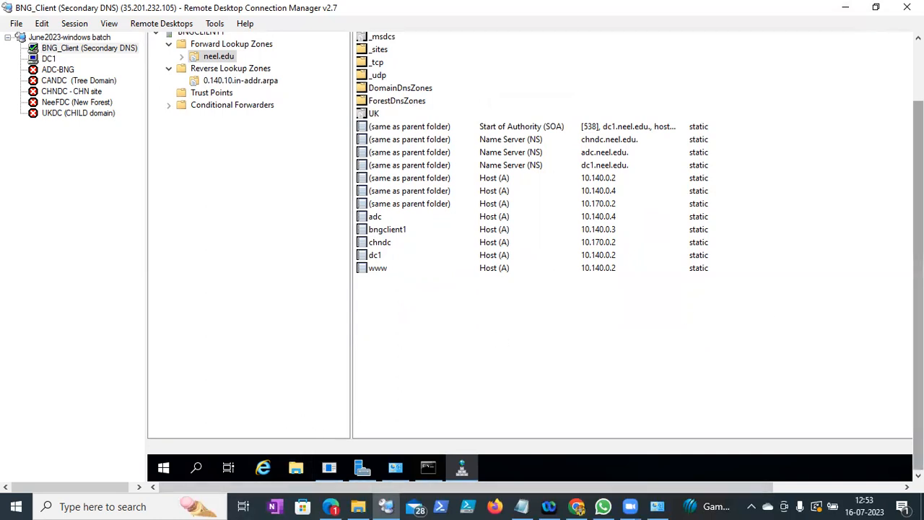
drag(918, 282, 919, 261)
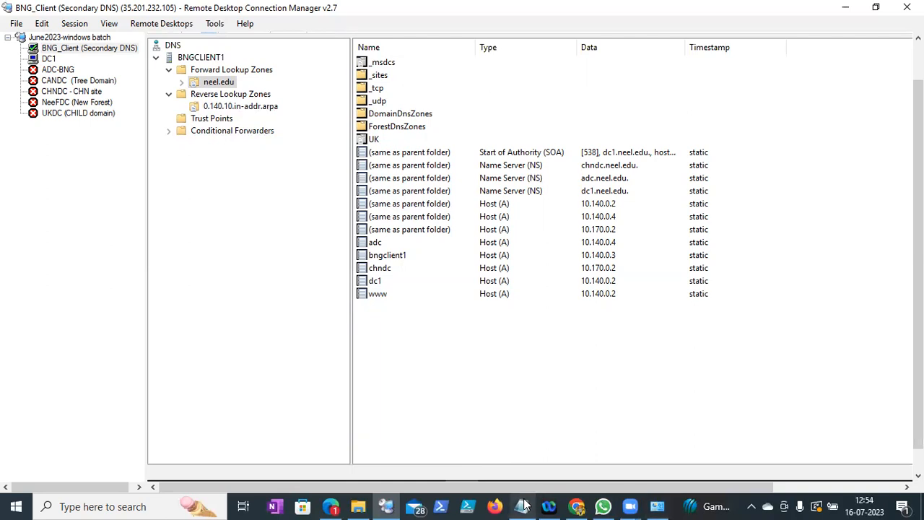
- Switch to the DC1 session to view its neel.edu zone records
click(48, 59)
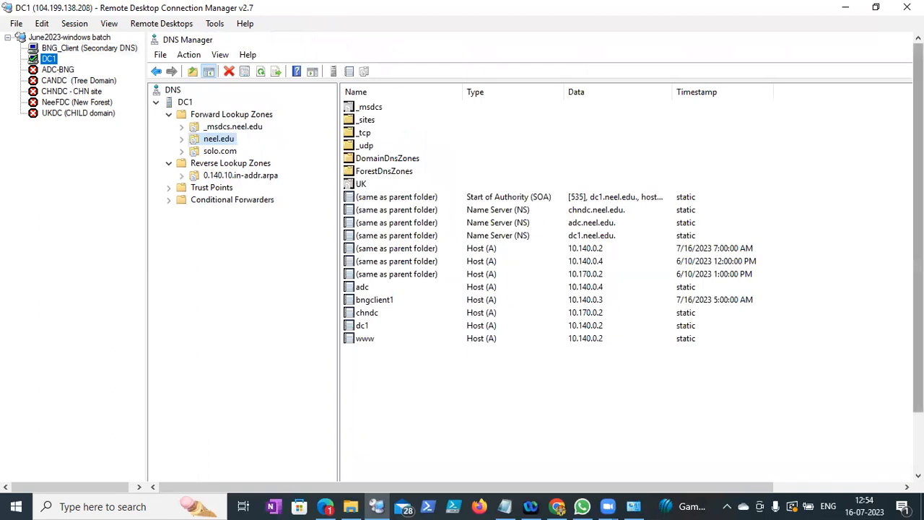
click(923, 235)
drag(920, 235, 921, 297)
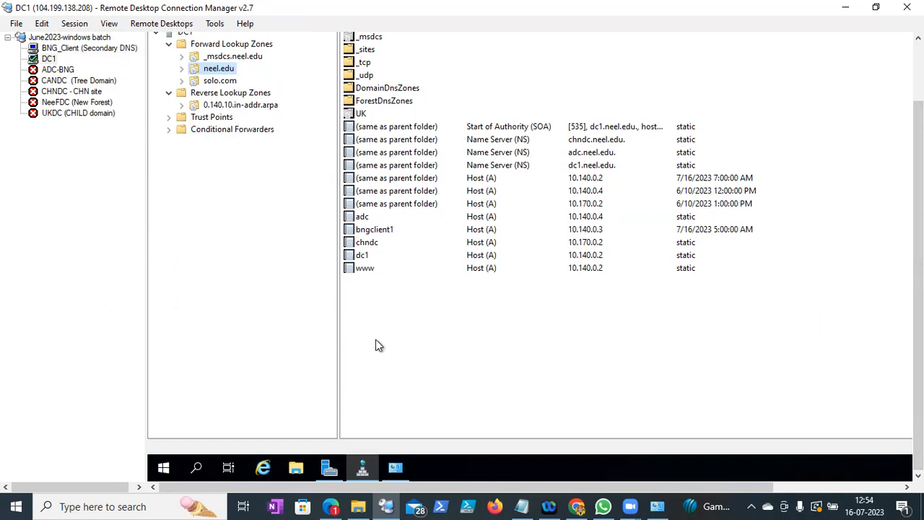
click(522, 506)
click(580, 506)
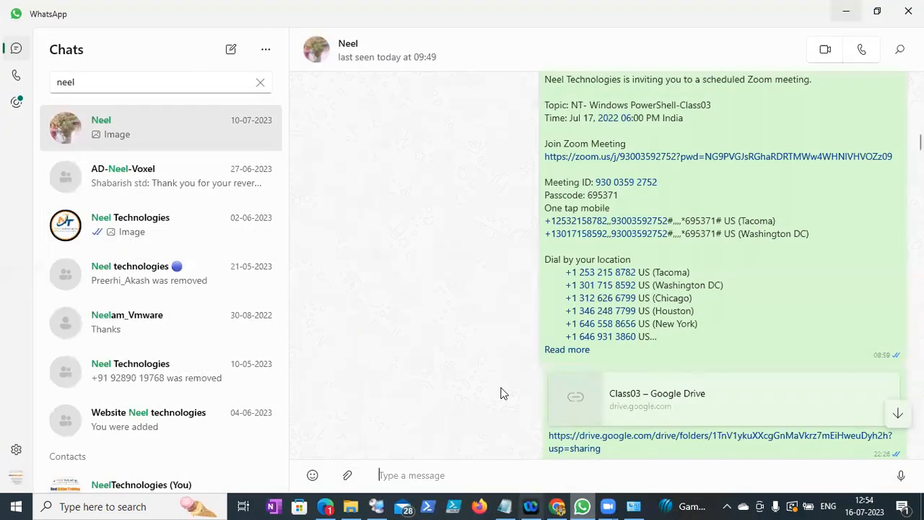
click(844, 9)
click(843, 10)
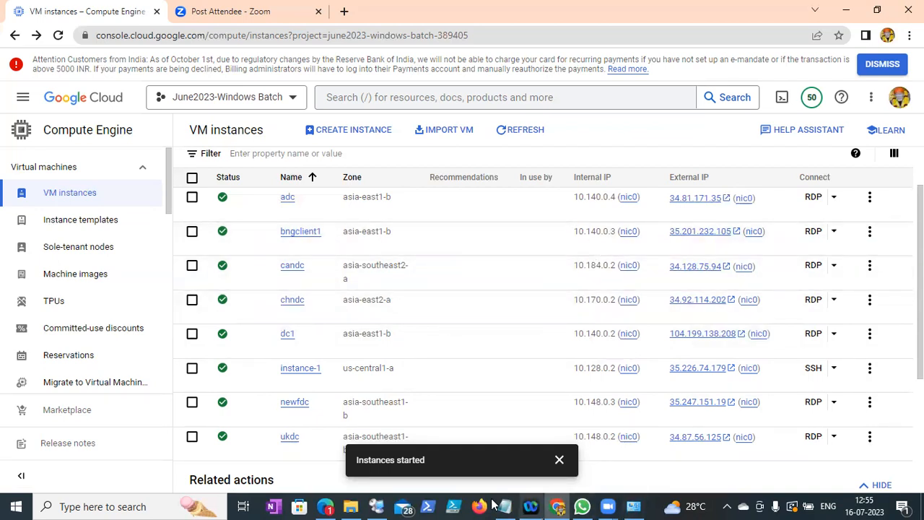
- Return to Remote Desktop Connection Manager and open the Network Connections window on DC1
click(377, 504)
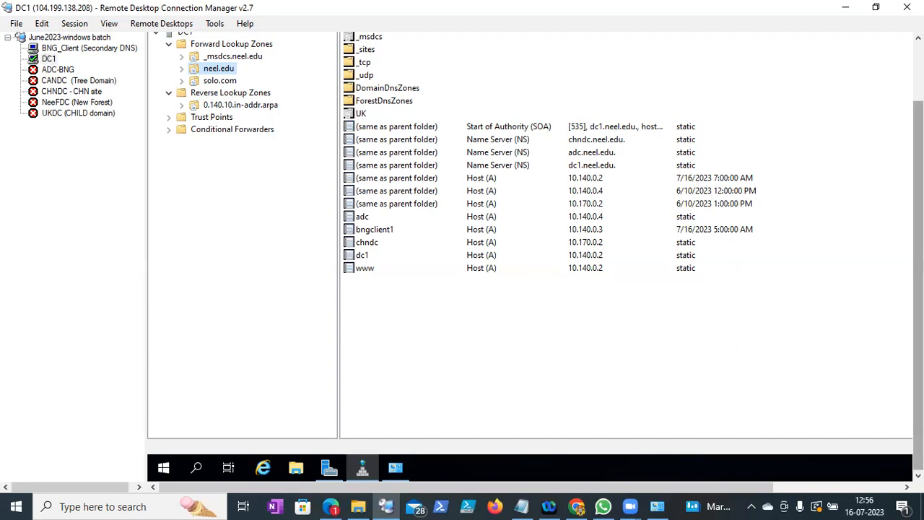
scroll(894, 93, up, 1)
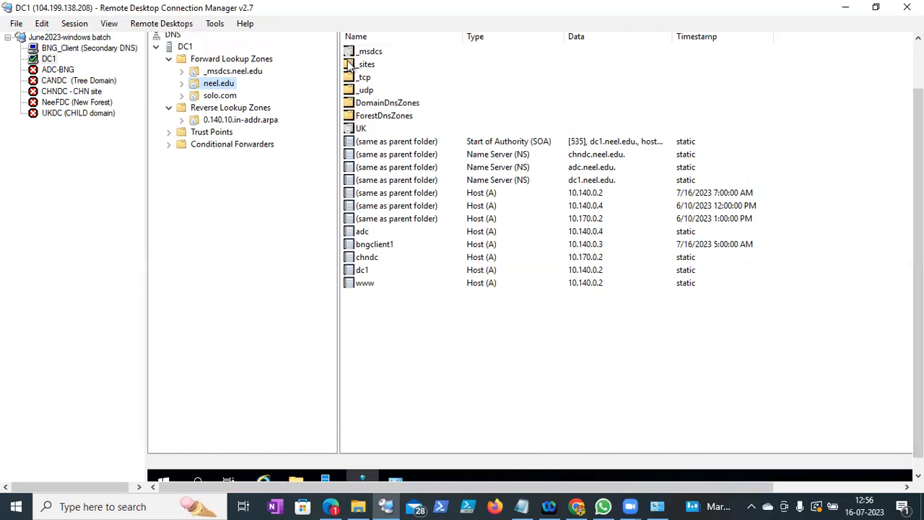
scroll(895, 289, down, 1)
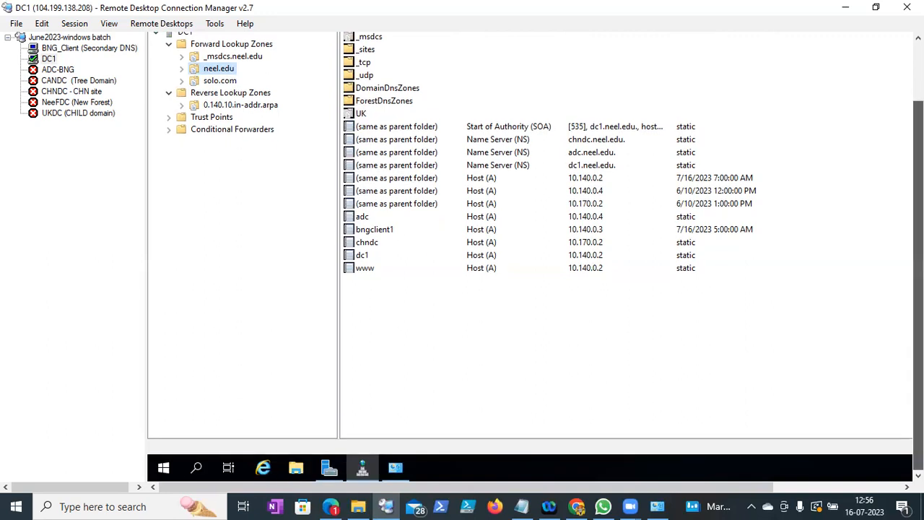
click(326, 468)
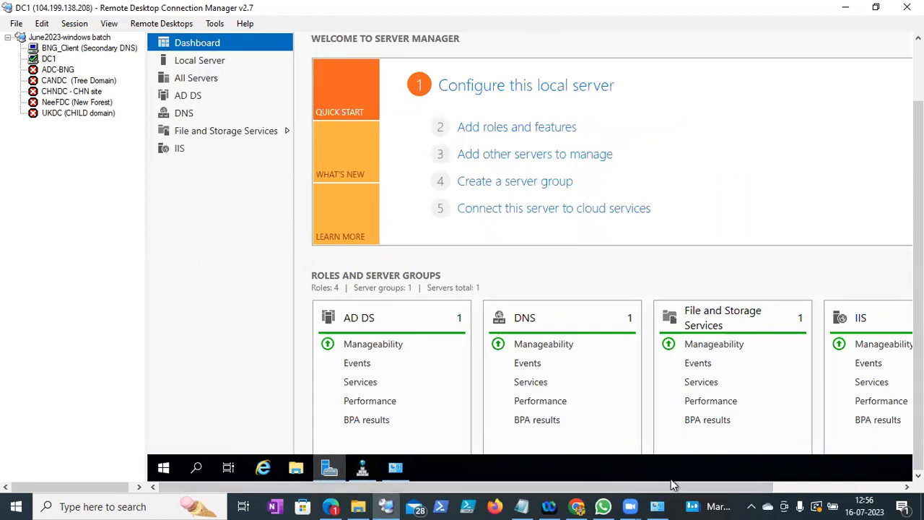
drag(674, 483, 597, 486)
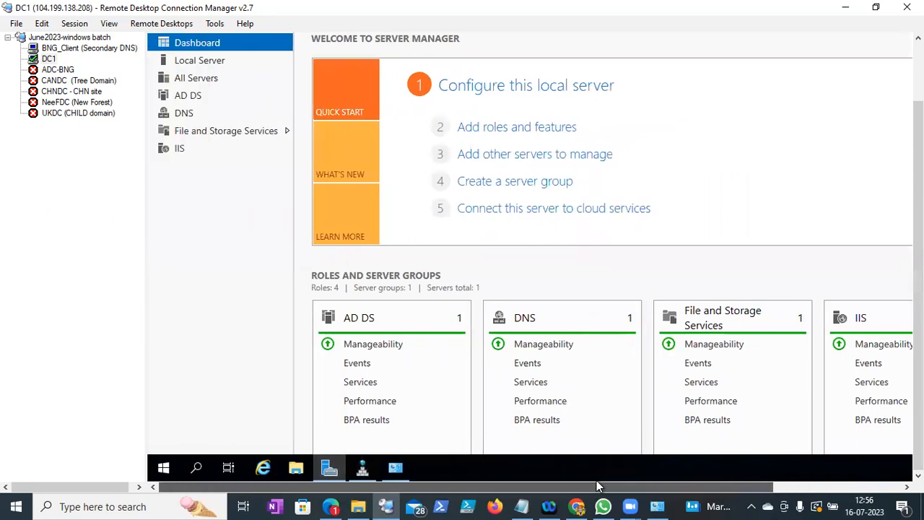
right_click(163, 470)
click(192, 401)
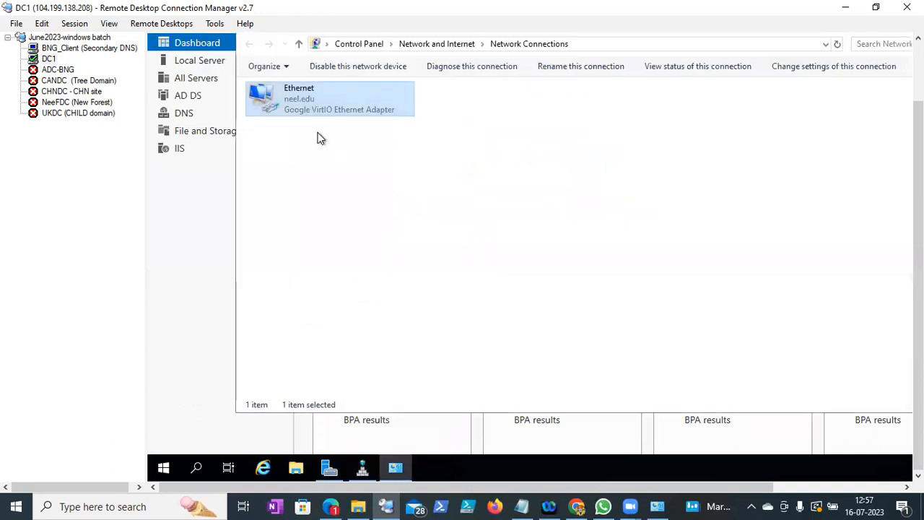
- Review the IPv4 DNS server addresses of DC1's Ethernet adapter and close its dialogs without making changes
right_click(305, 104)
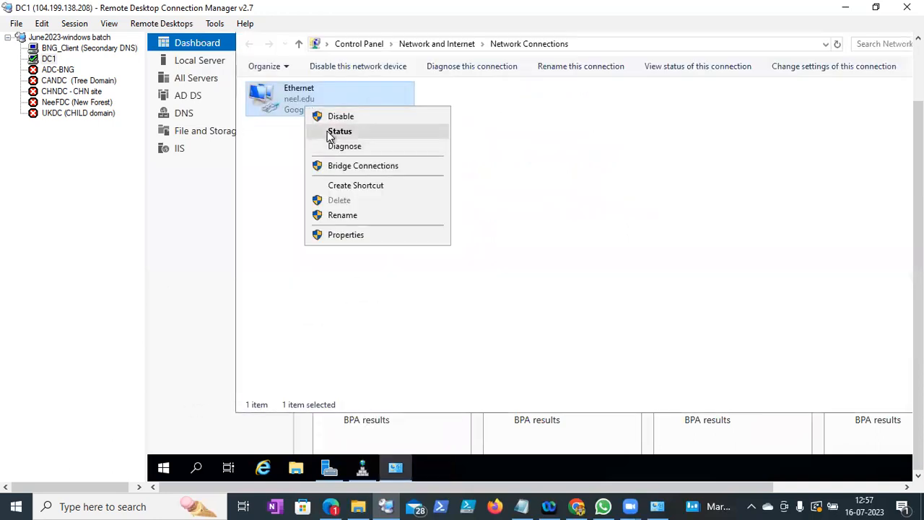
click(338, 132)
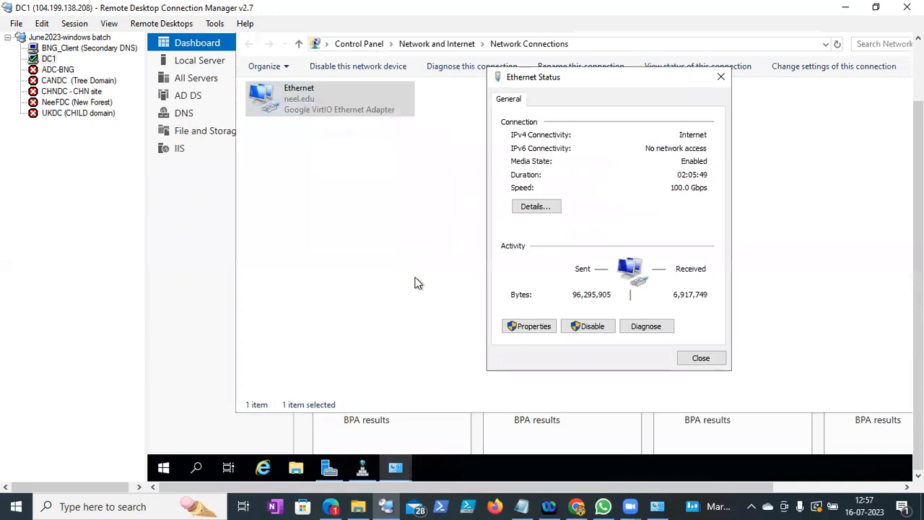
click(525, 327)
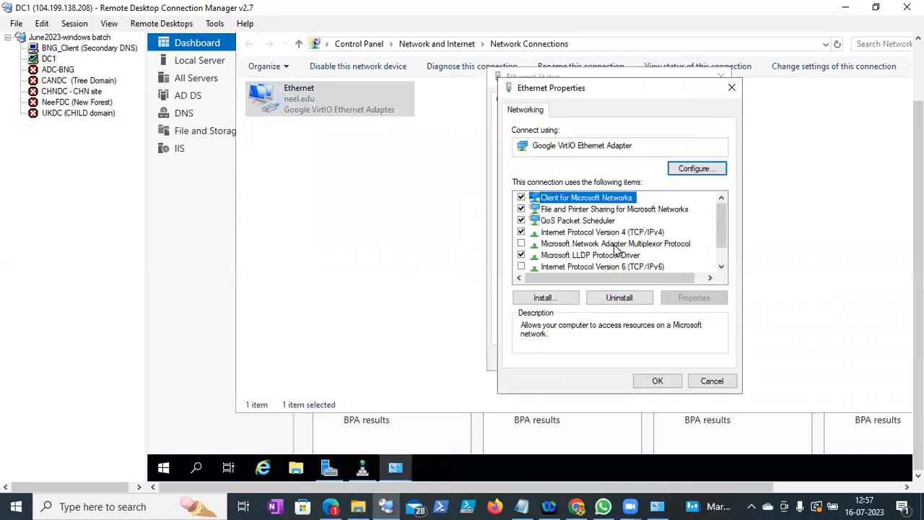
click(620, 244)
click(618, 232)
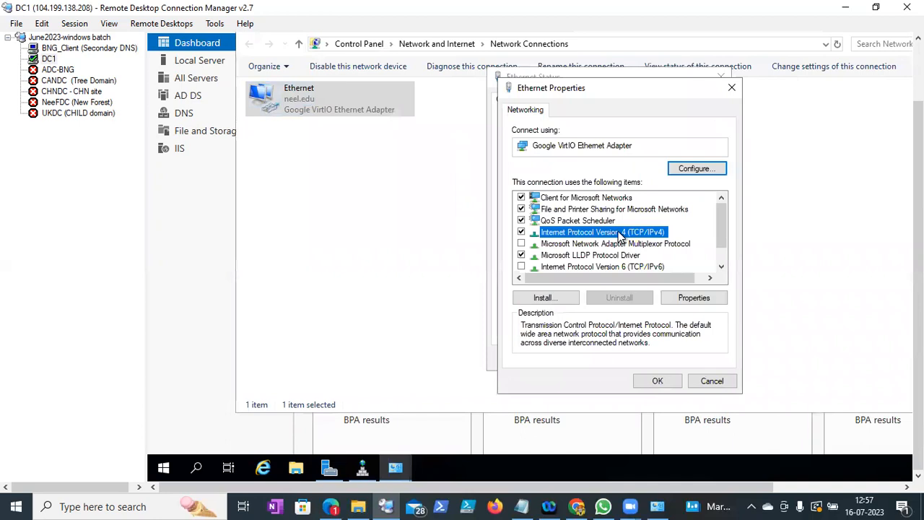
click(669, 300)
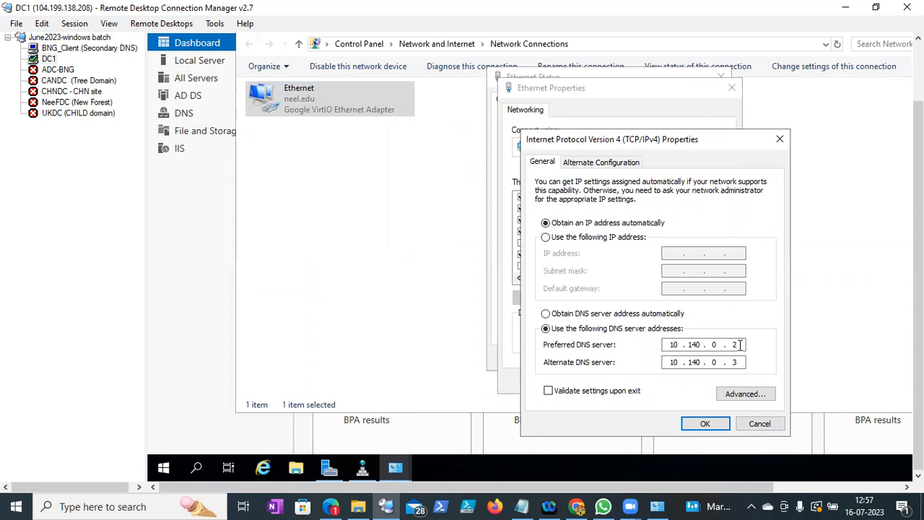
click(759, 425)
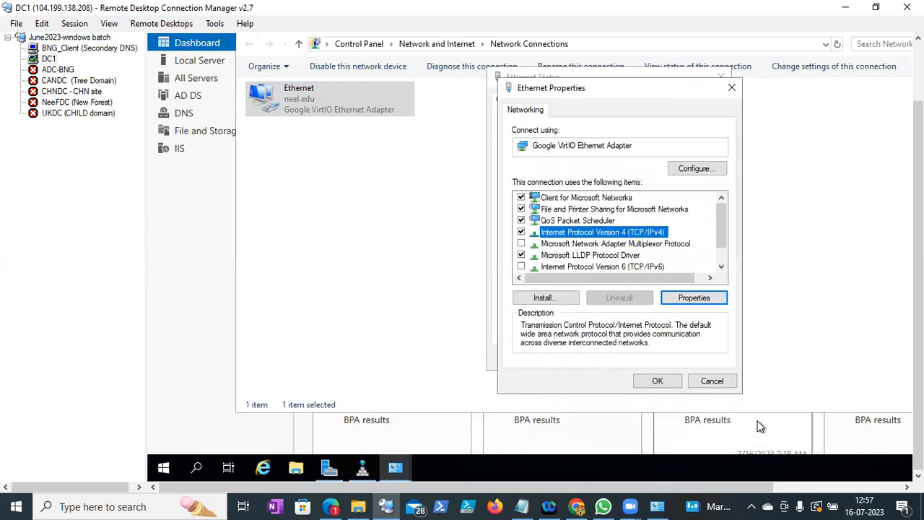
click(711, 381)
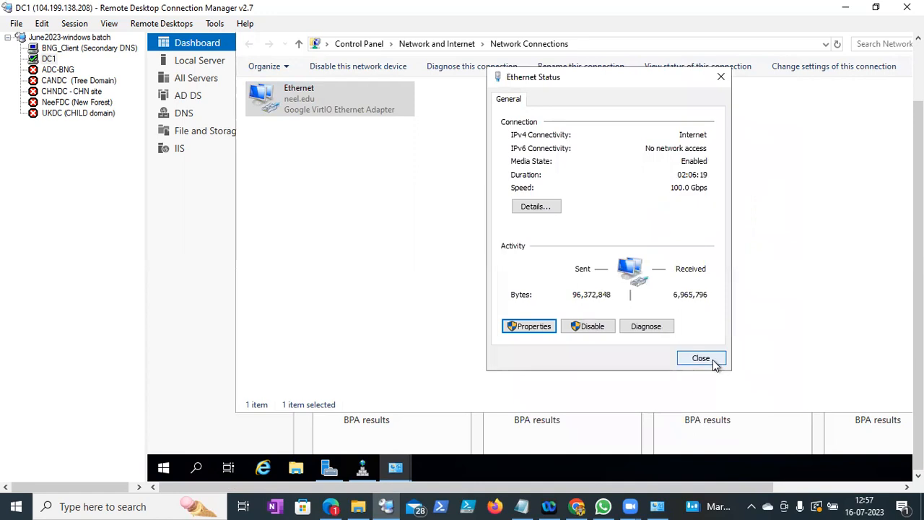
click(713, 359)
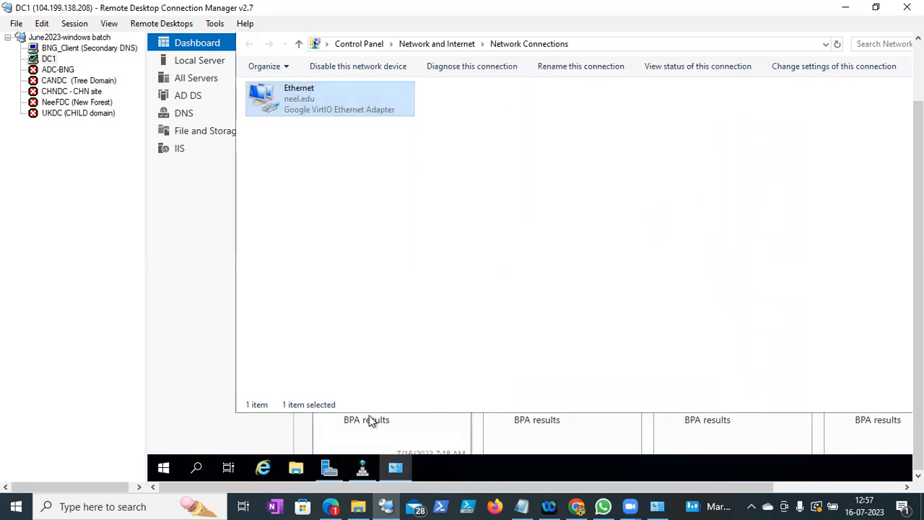
- View the neel.edu zone records in DC1's DNS Manager and bring the Network Connections window back up
click(360, 470)
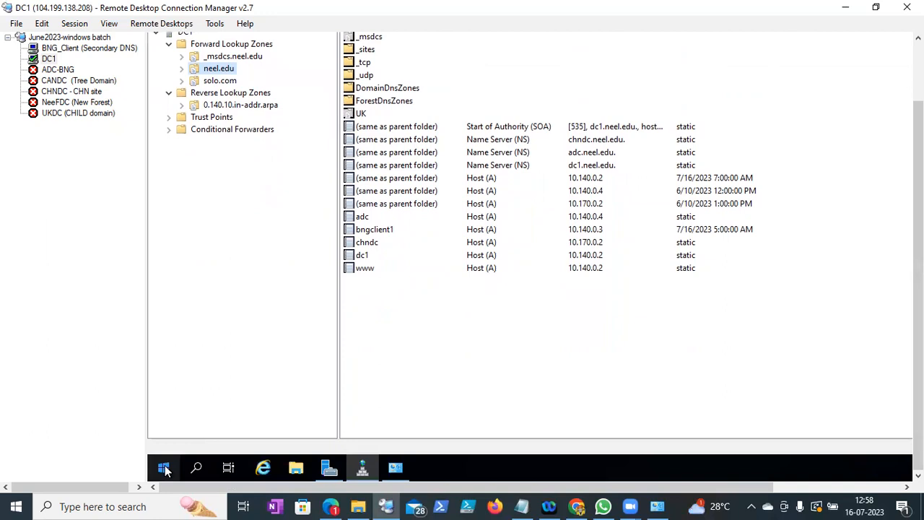
right_click(165, 470)
click(202, 405)
text(nc)
key(Down)
key(Return)
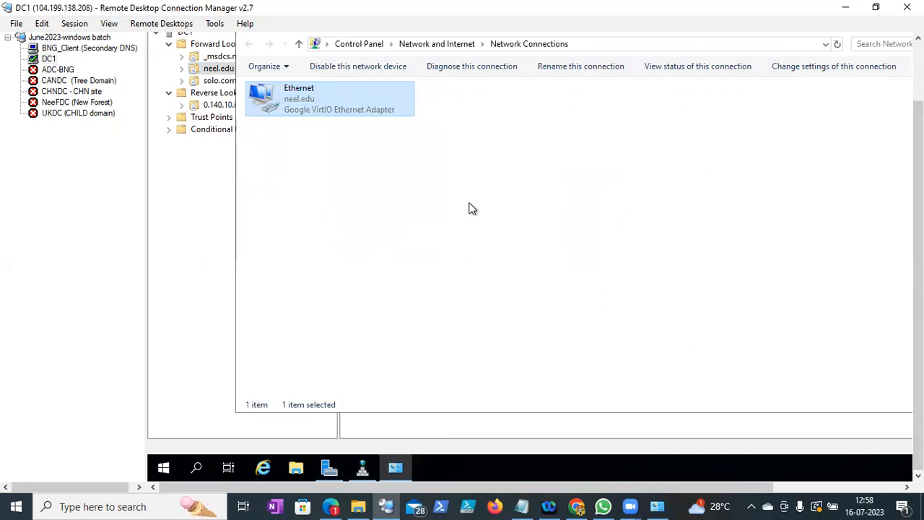
- Check the preferred and alternate DNS servers in the Ethernet adapter's IPv4 properties again and leave them unmodified
right_click(304, 110)
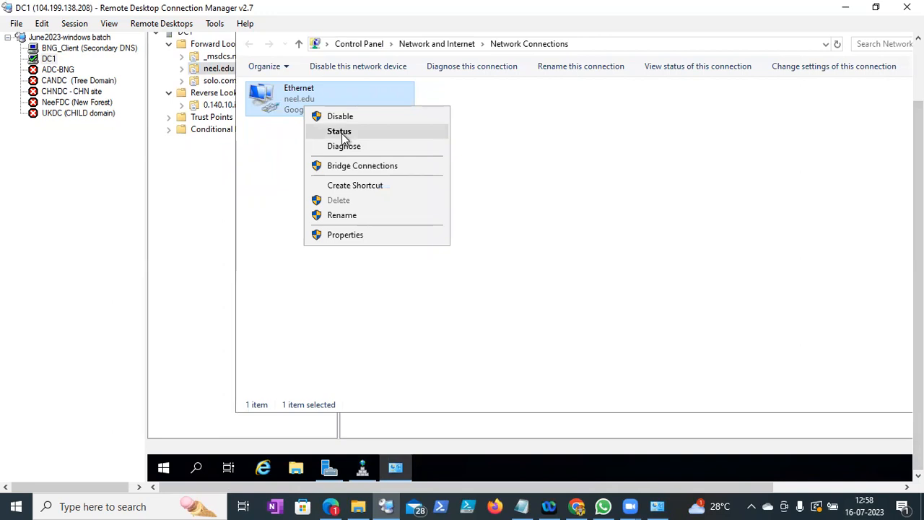
click(340, 132)
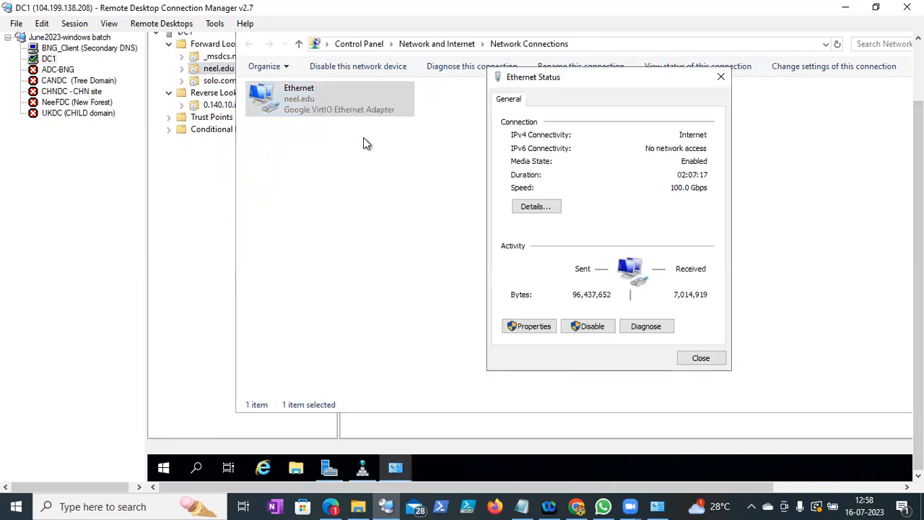
click(538, 327)
click(604, 234)
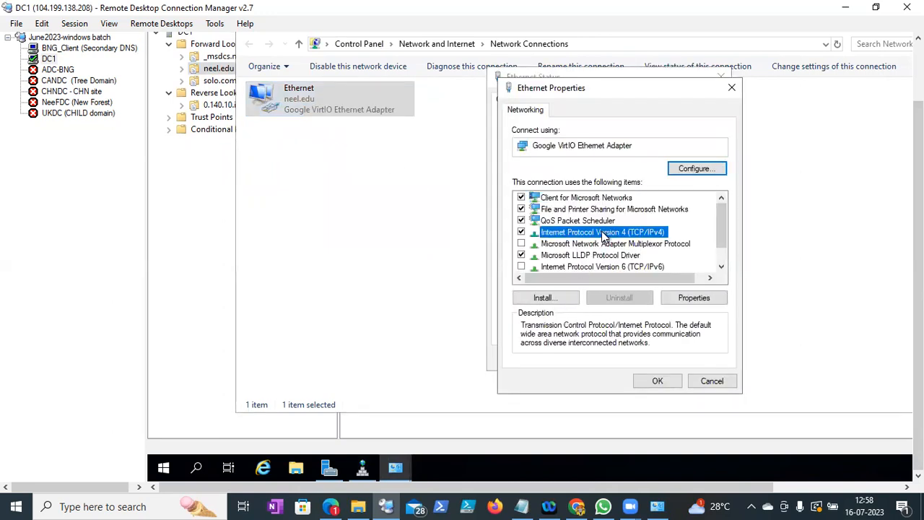
click(698, 299)
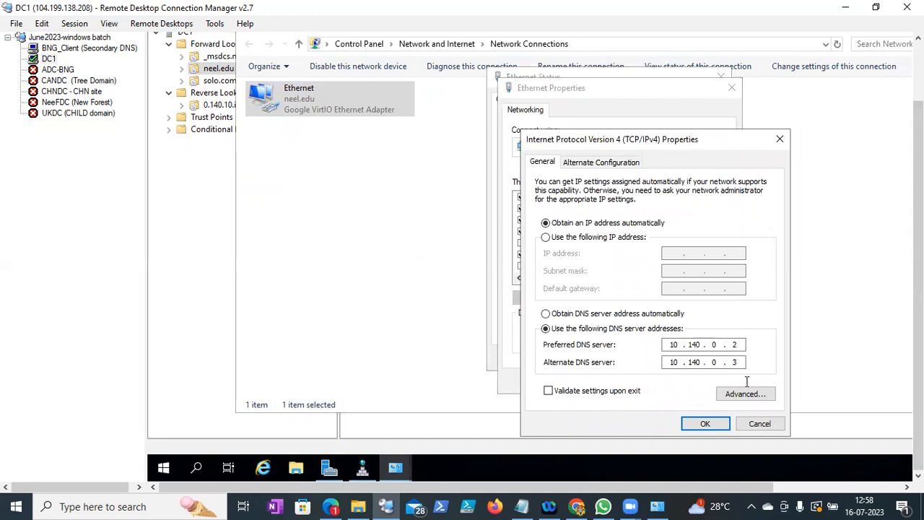
click(760, 424)
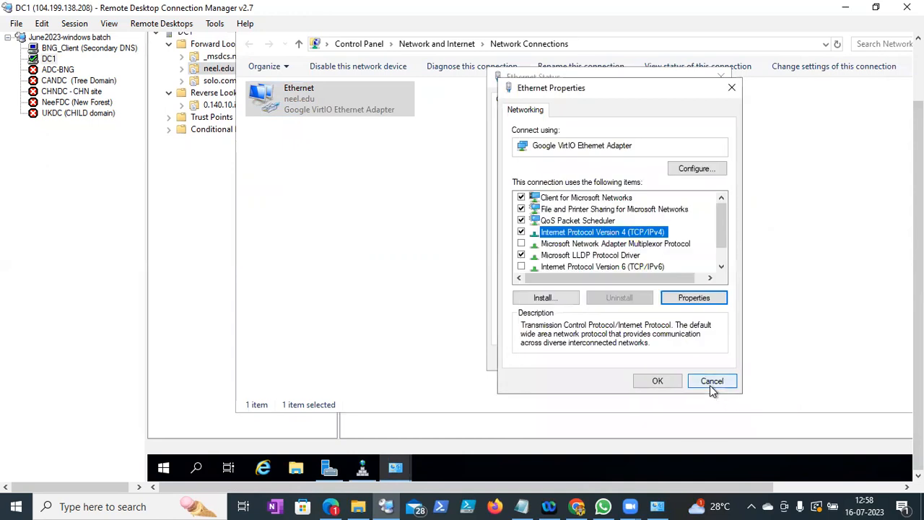
click(710, 385)
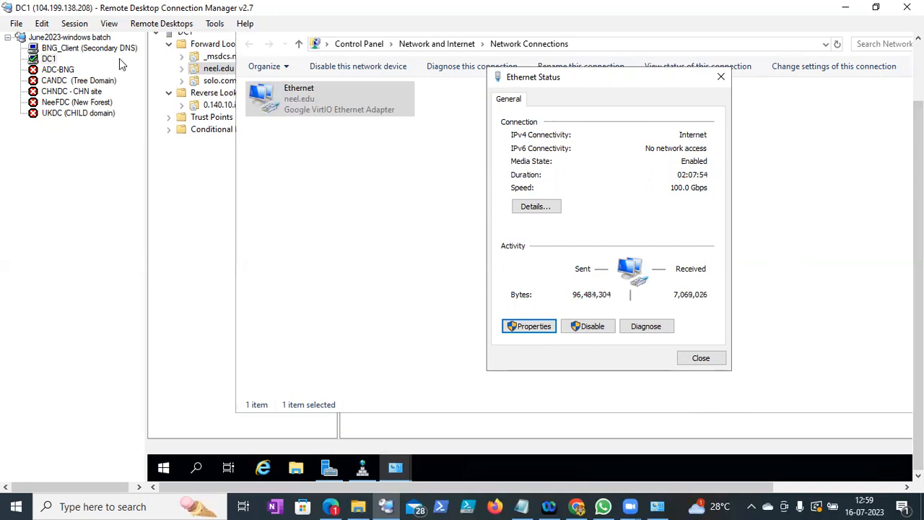
- Look over the June2023-windows batch group's sessions and return to the DC1 session
click(71, 38)
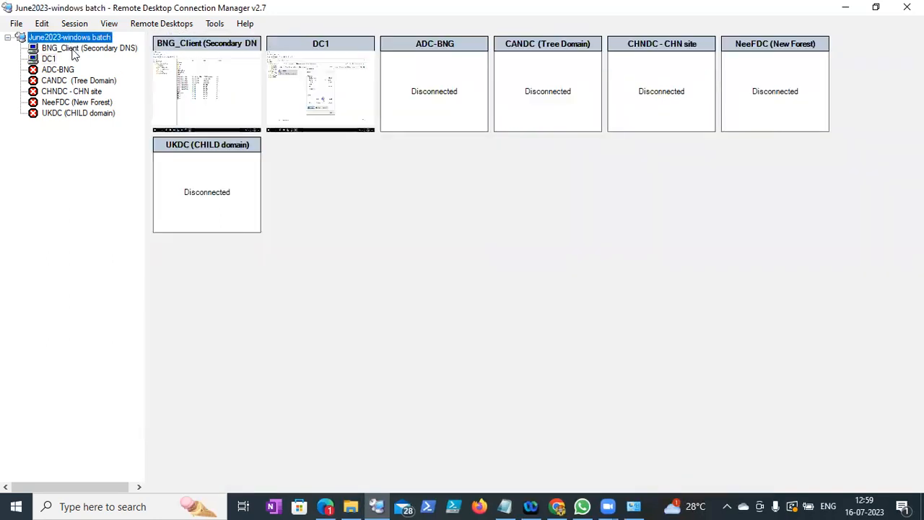
click(72, 48)
click(53, 58)
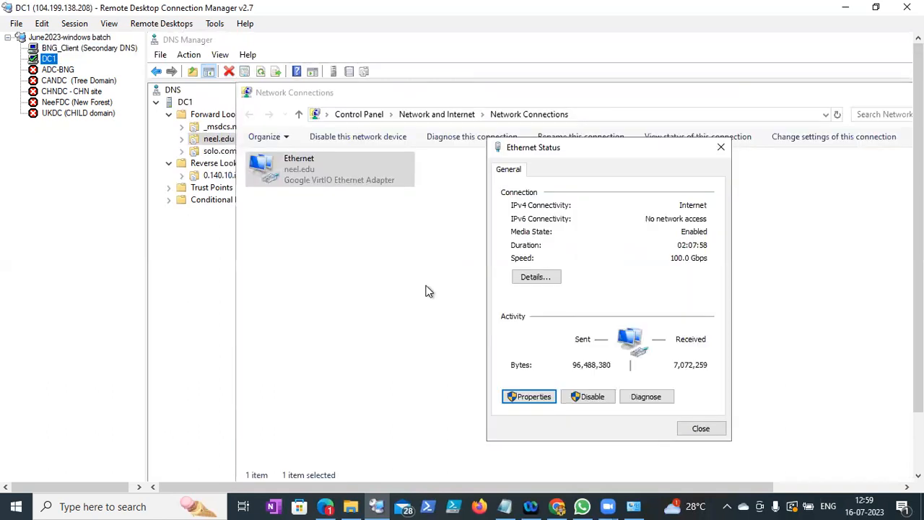
- Open the Internet Protocol Version 4 (TCP/IPv4) properties of DC1's Ethernet adapter and examine its DNS server addresses
click(533, 397)
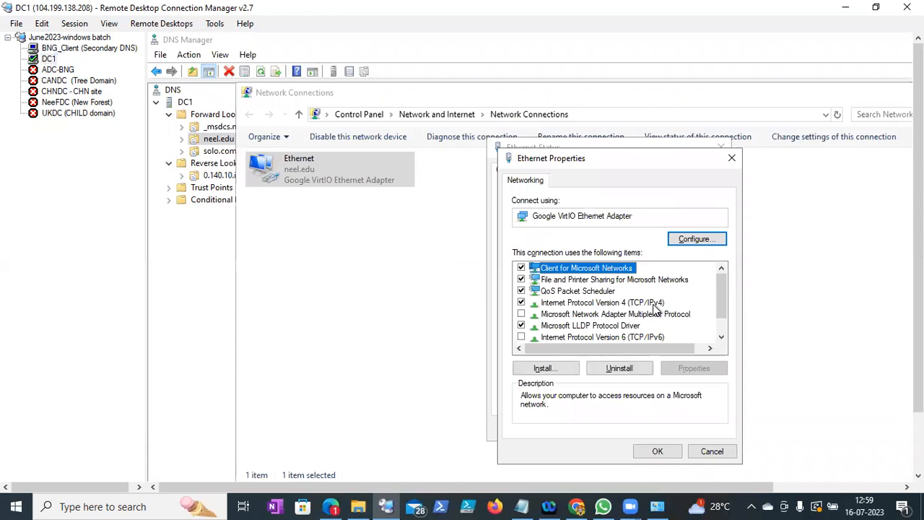
click(654, 305)
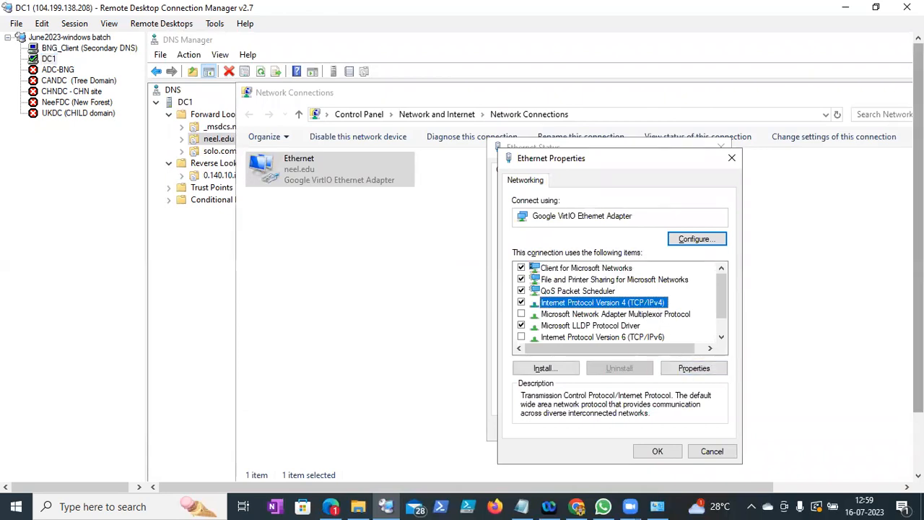
scroll(919, 238, down, 1)
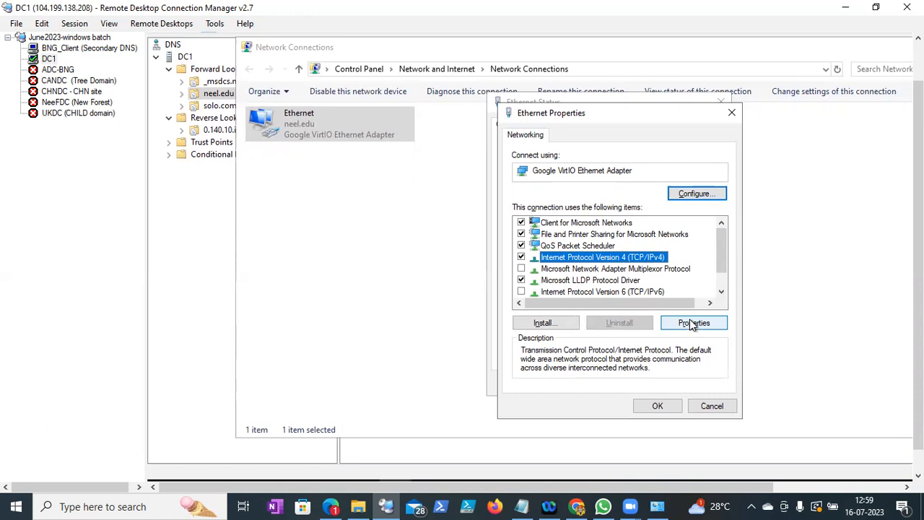
click(693, 325)
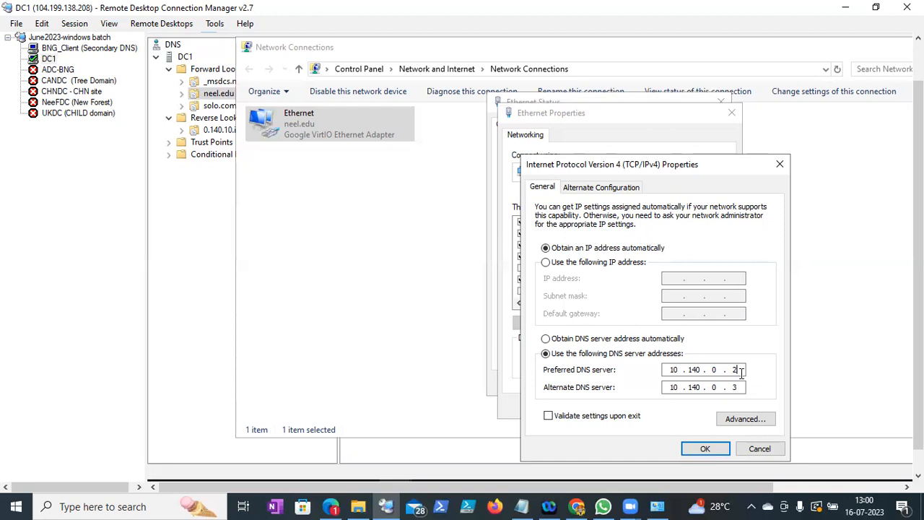
drag(918, 280, 918, 302)
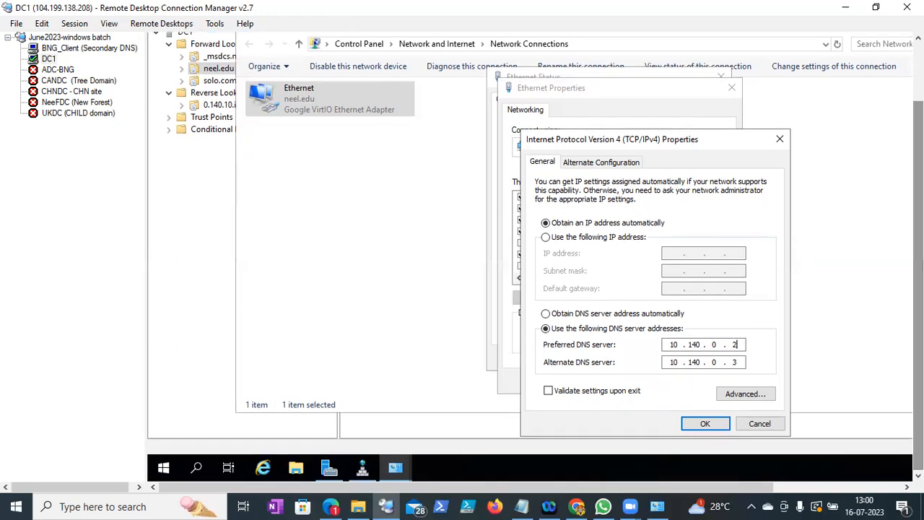
click(72, 48)
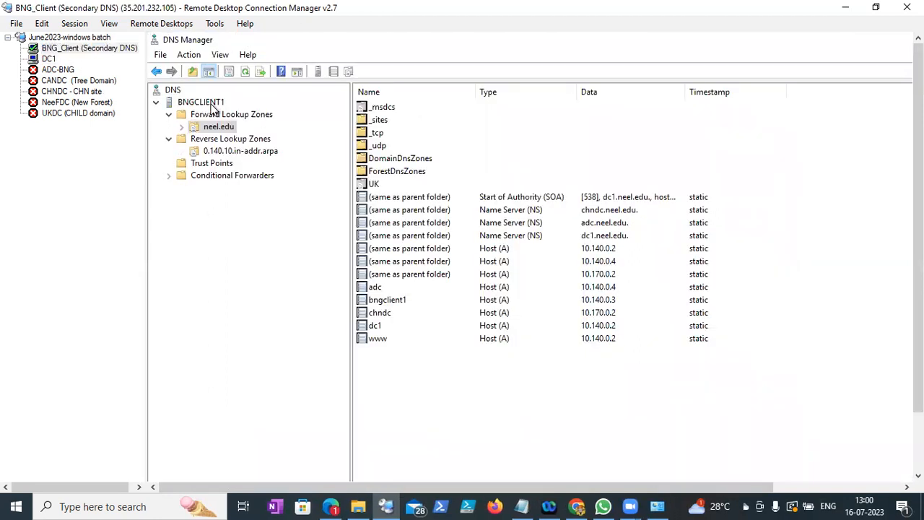
right_click(210, 104)
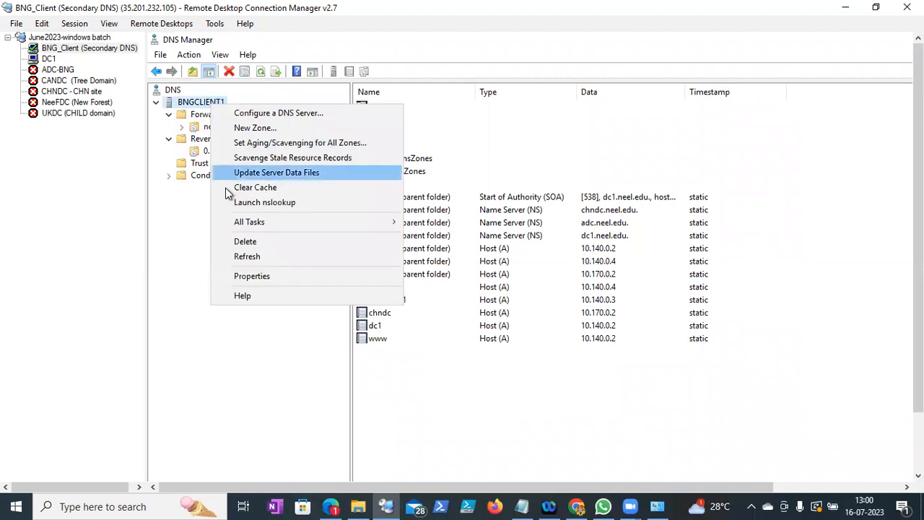
click(253, 129)
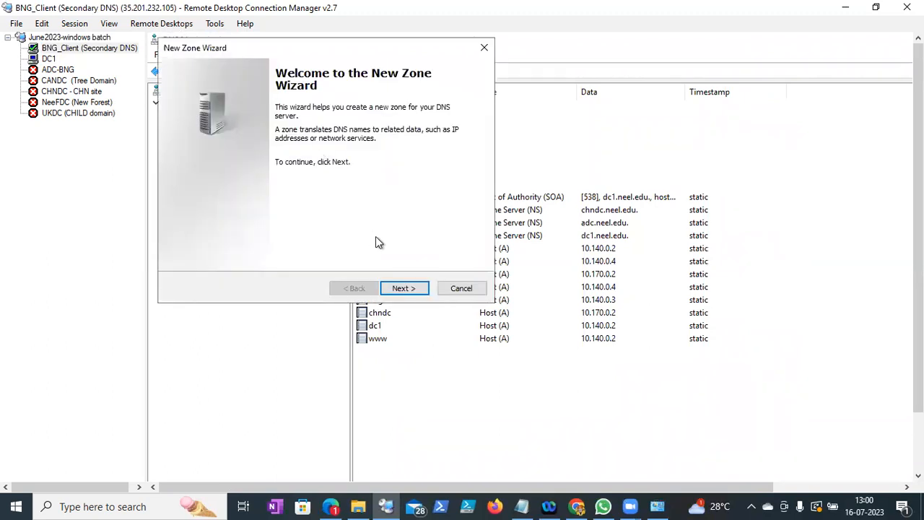
click(470, 288)
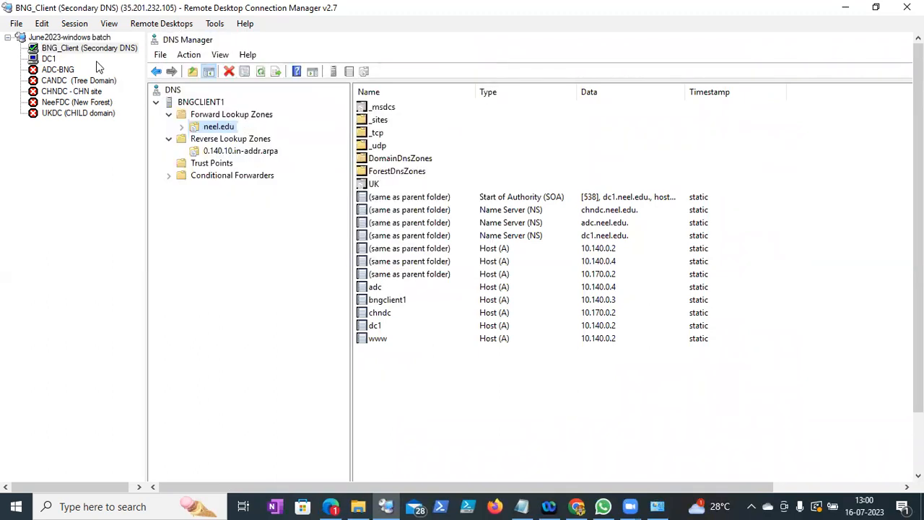
- Return to the DC1 session and display the DNS server list in the adapter's Advanced TCP/IP Settings
click(48, 59)
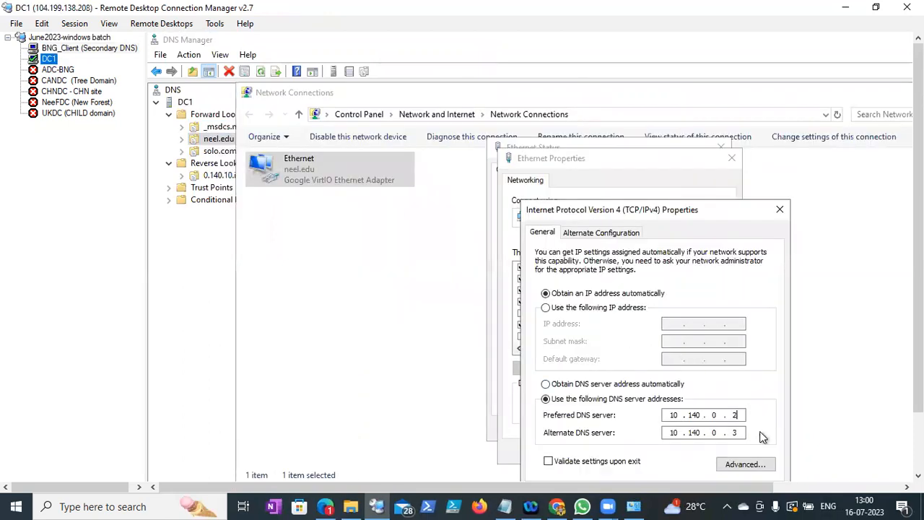
click(744, 464)
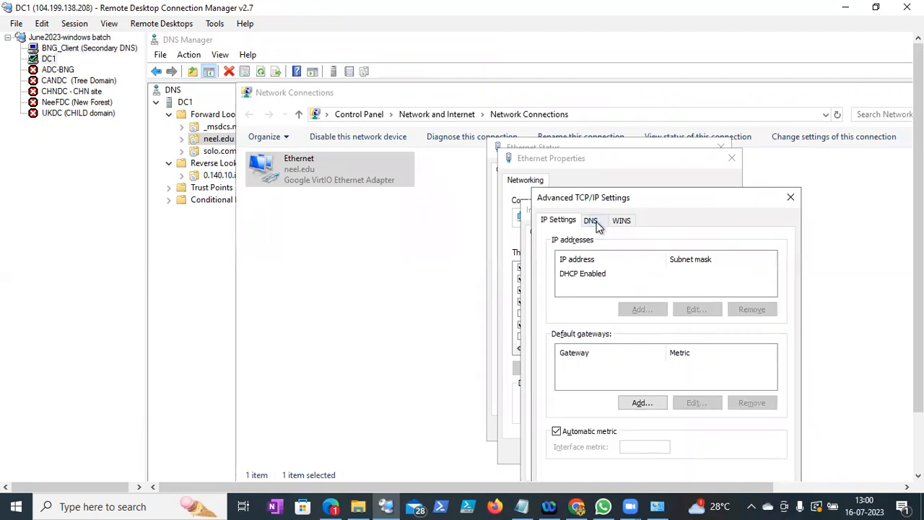
click(590, 221)
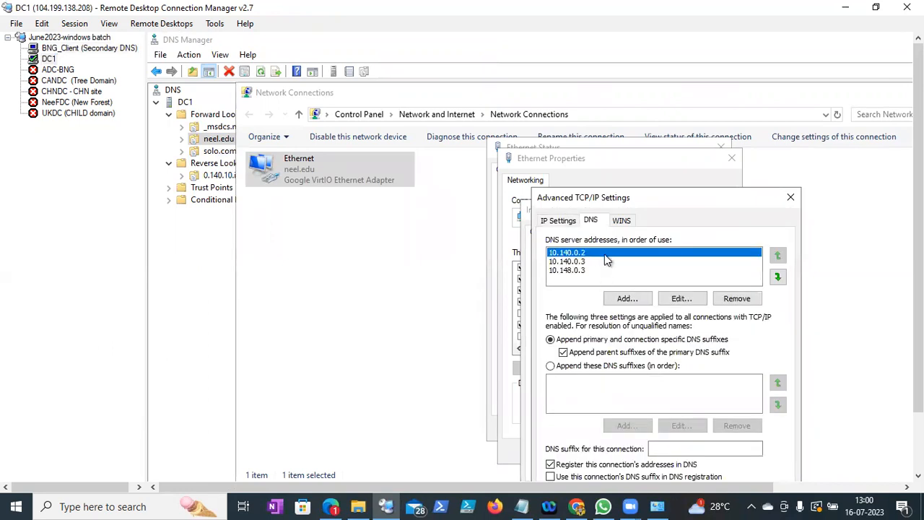
drag(623, 191, 623, 141)
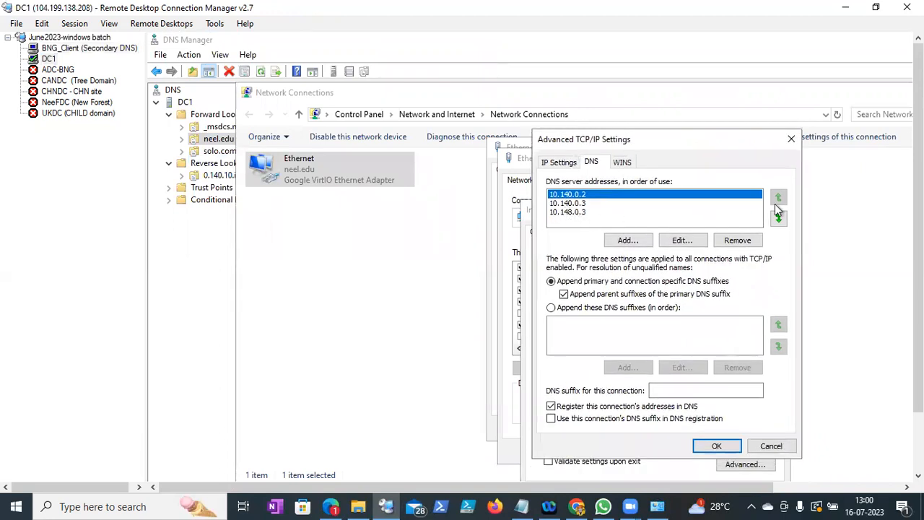
- Move DNS server 10.140.0.3 below 10.148.0.3 in the order of use and restore it to second place
click(594, 204)
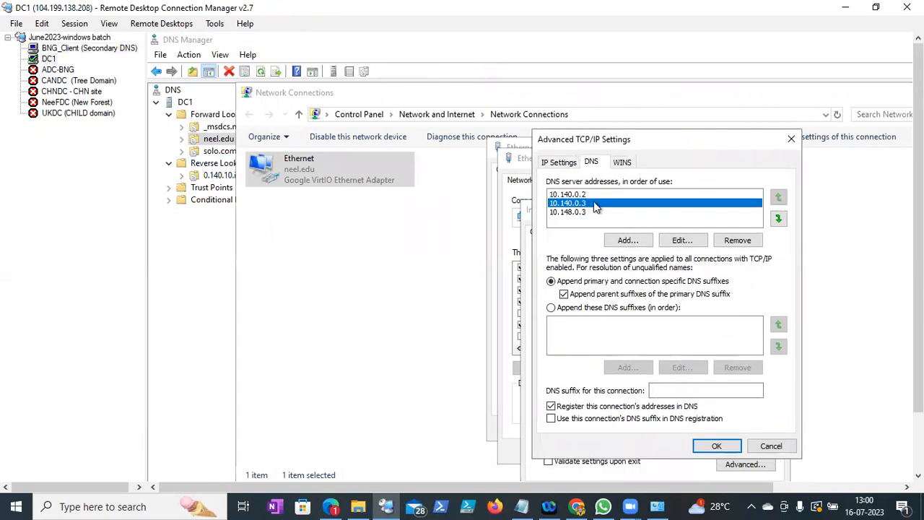
click(778, 217)
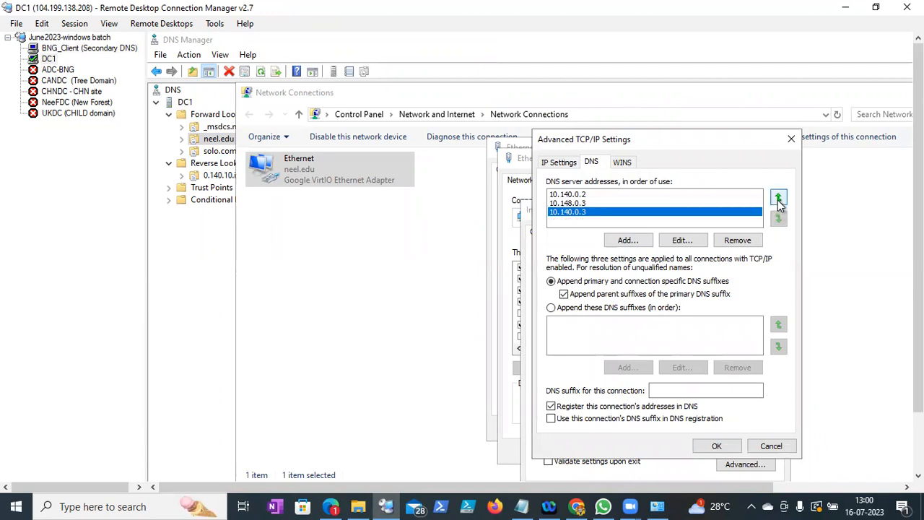
click(779, 203)
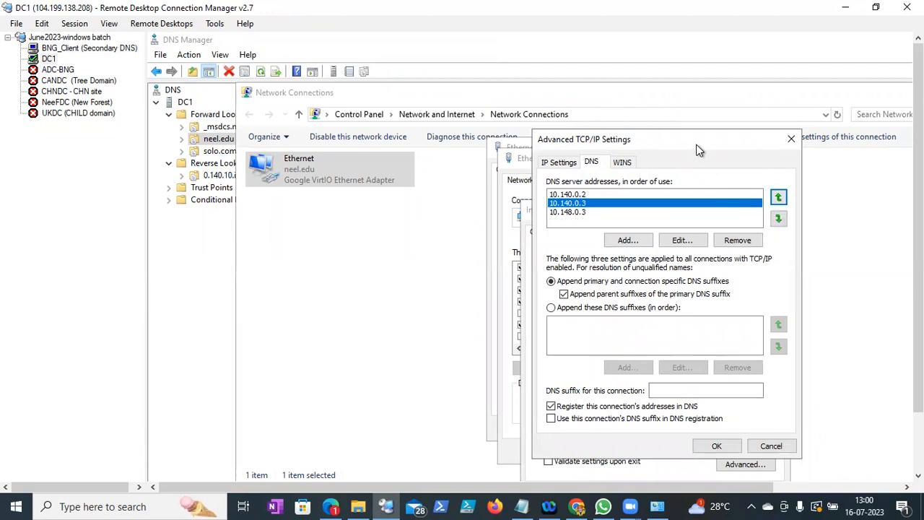
drag(699, 149, 692, 106)
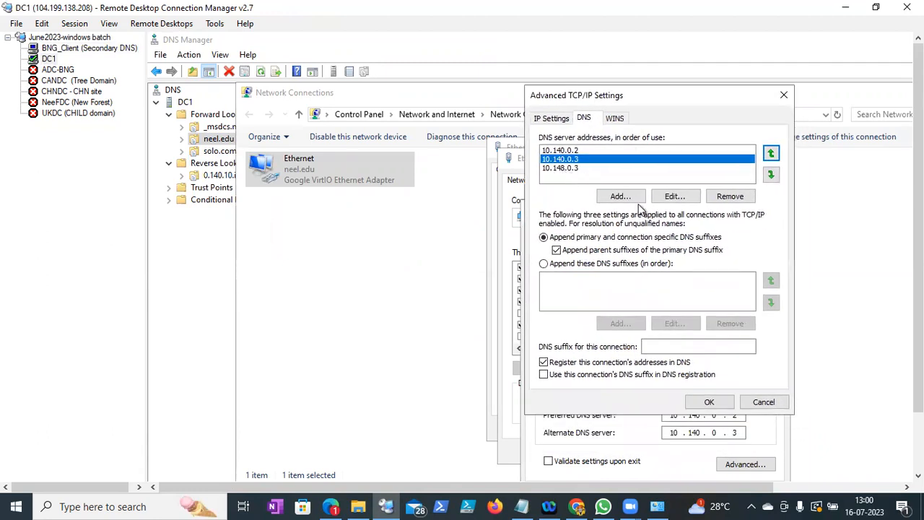
- Add 10.140.0.6 to the DNS server addresses in Advanced TCP/IP Settings and discard the change
drag(919, 289, 919, 311)
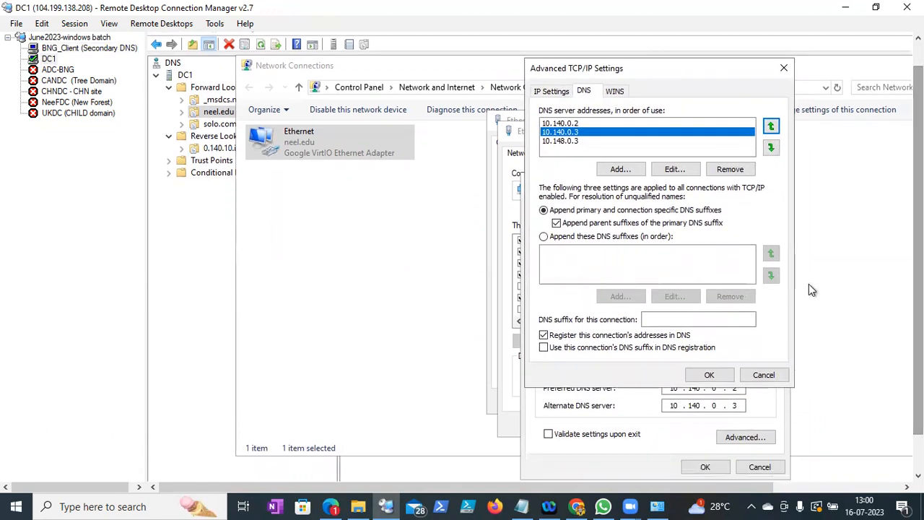
click(619, 169)
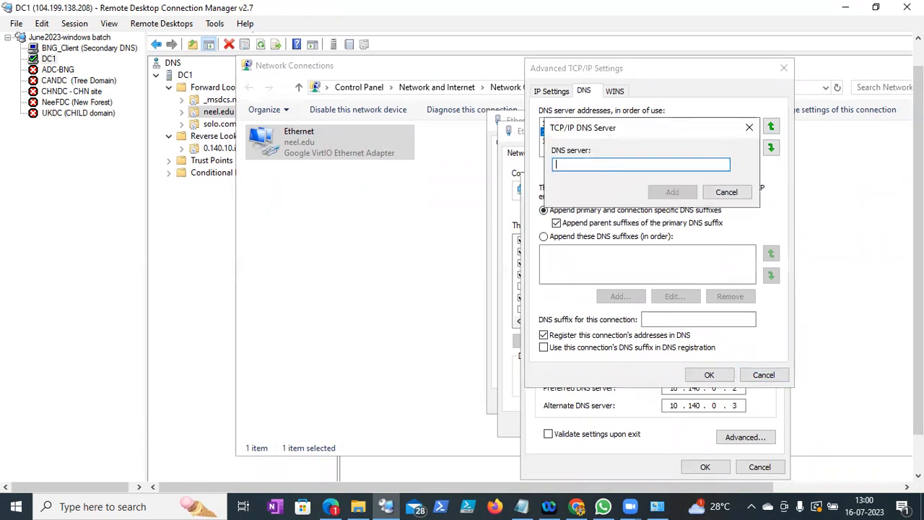
text(10.140.0.6)
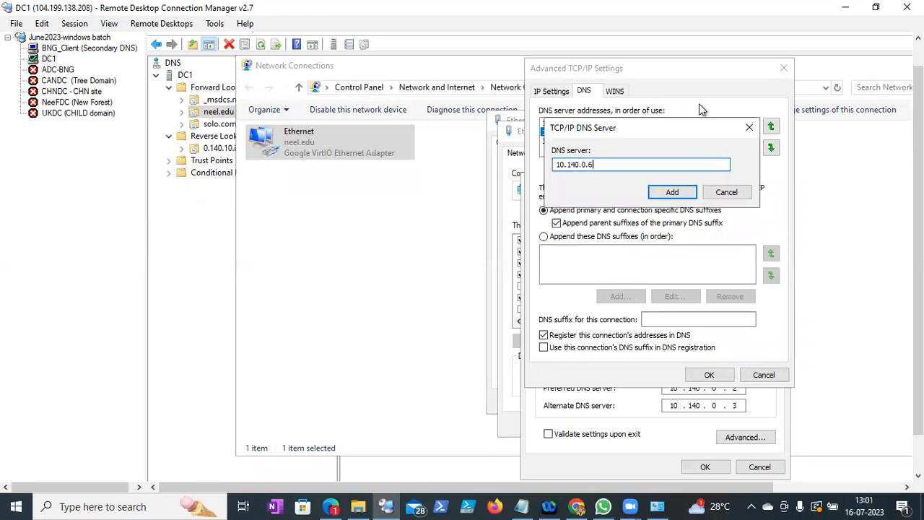
click(671, 195)
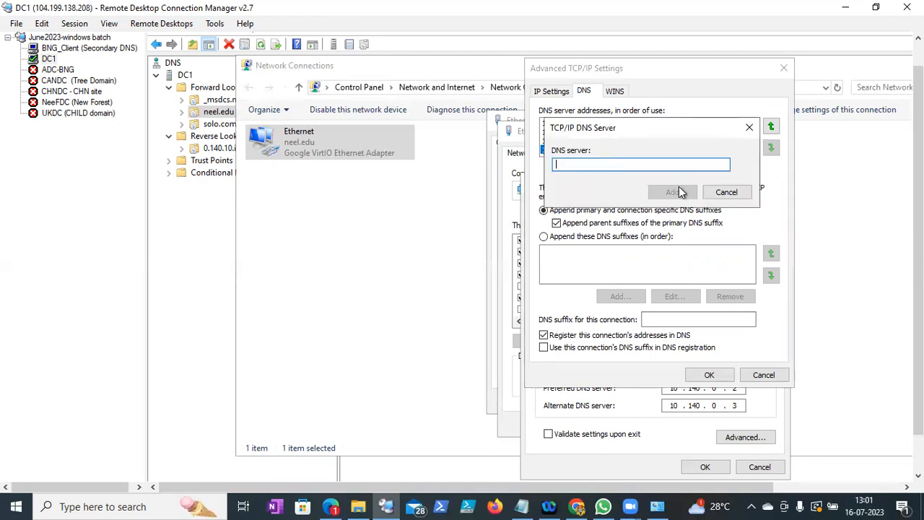
click(726, 193)
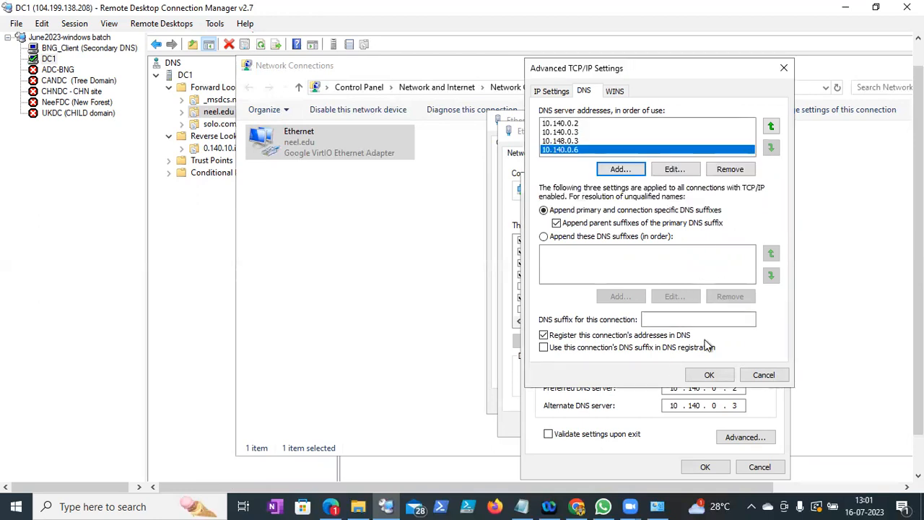
click(754, 377)
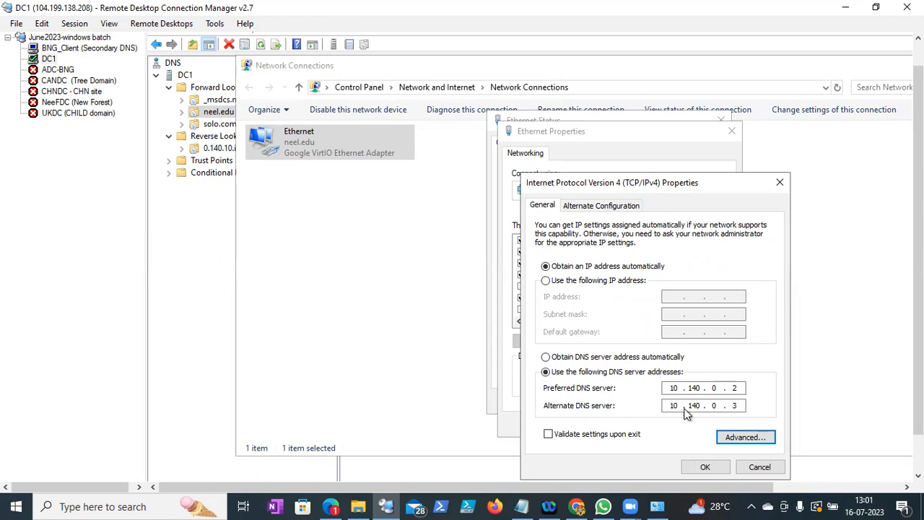
click(744, 437)
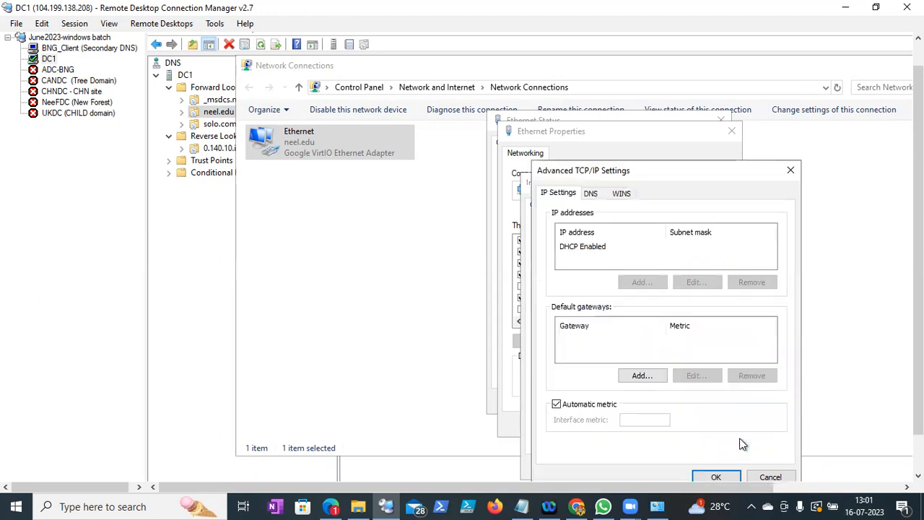
click(591, 195)
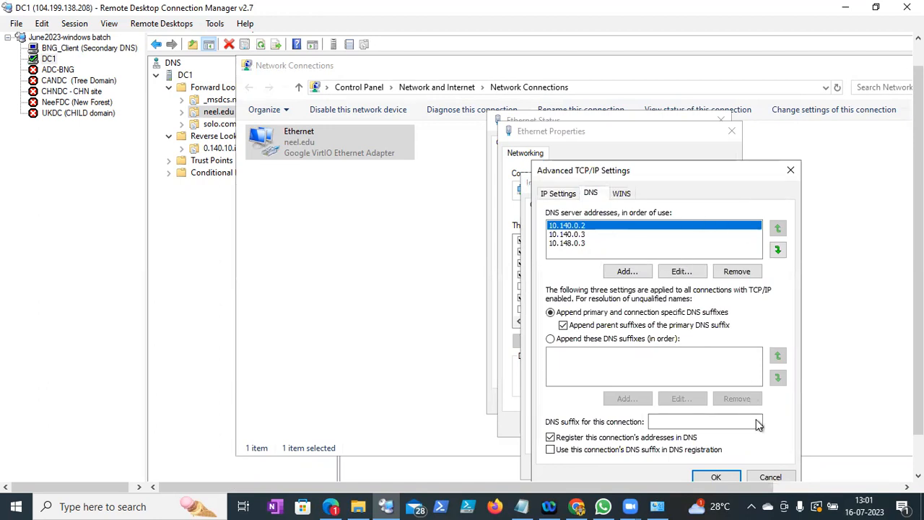
click(771, 478)
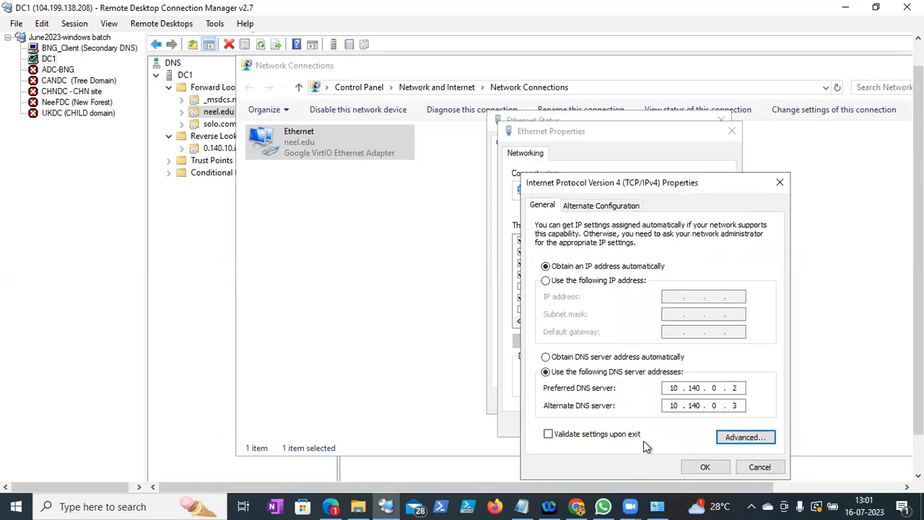
- Move DNS server 10.148.0.3 up to second place in the advanced DNS settings and accept the new order
click(744, 438)
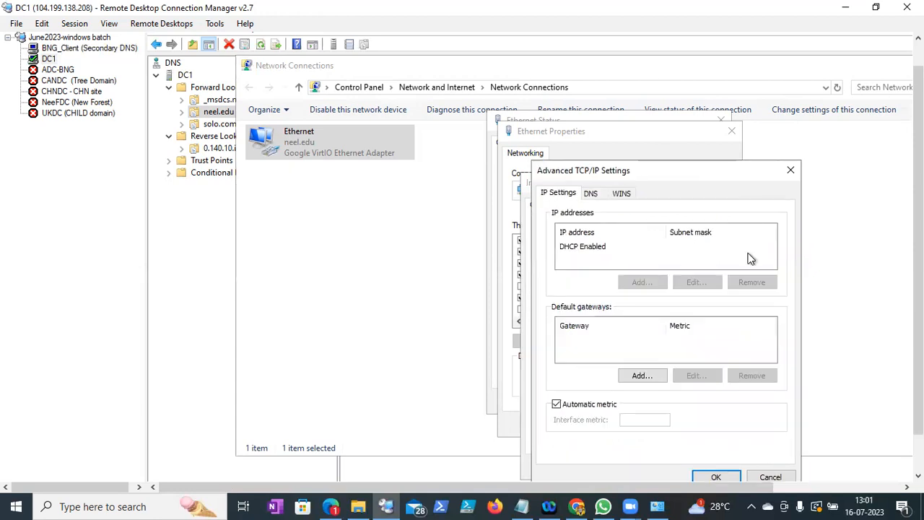
click(591, 193)
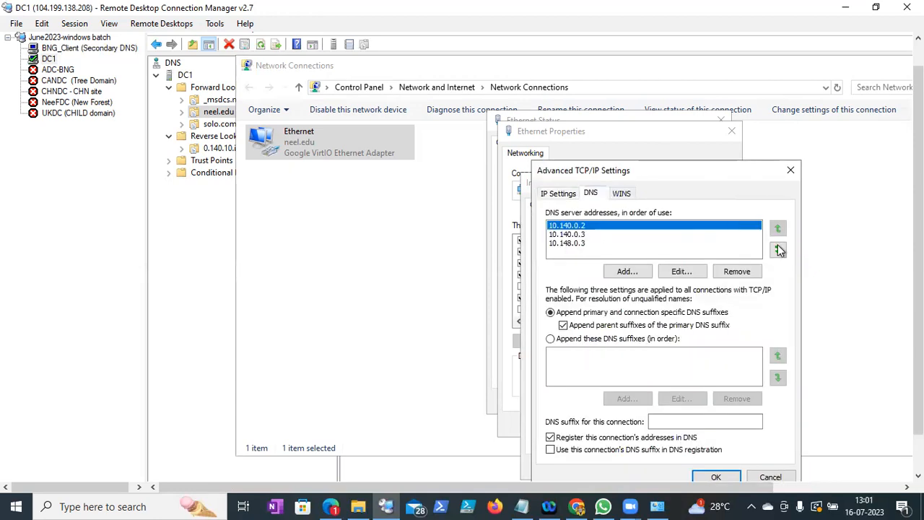
click(586, 244)
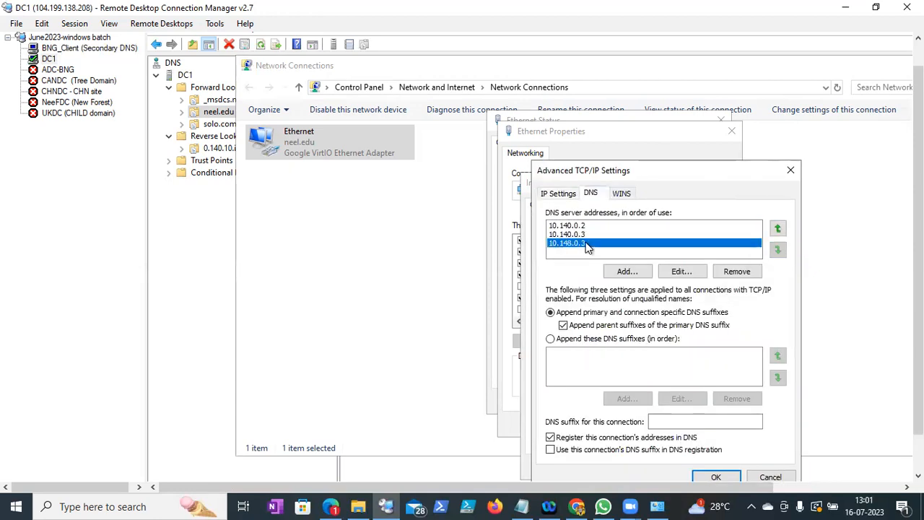
click(777, 228)
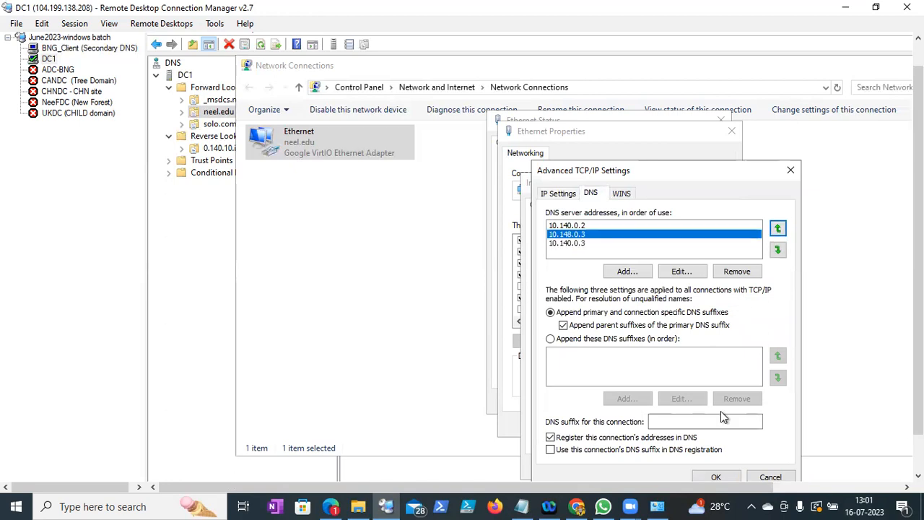
click(715, 477)
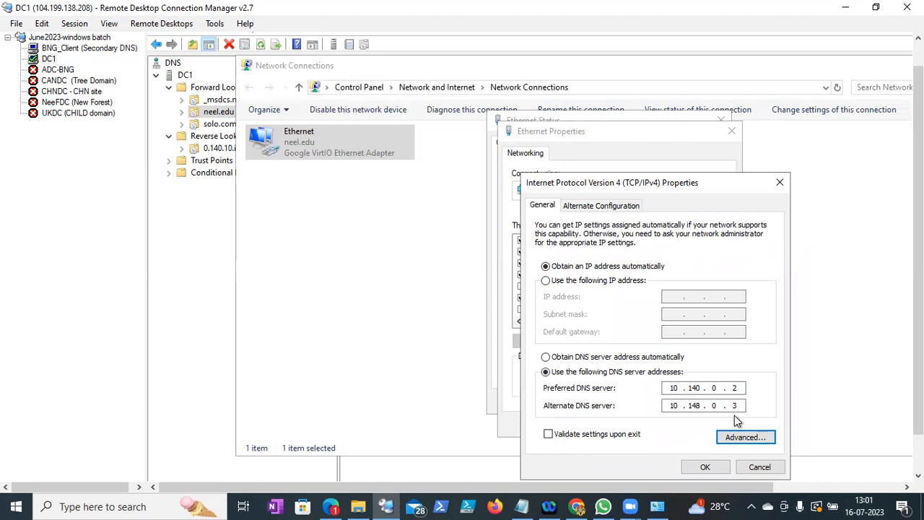
- Return DNS server 10.140.0.3 to second place in the order of use and confirm the IPv4 properties
click(744, 437)
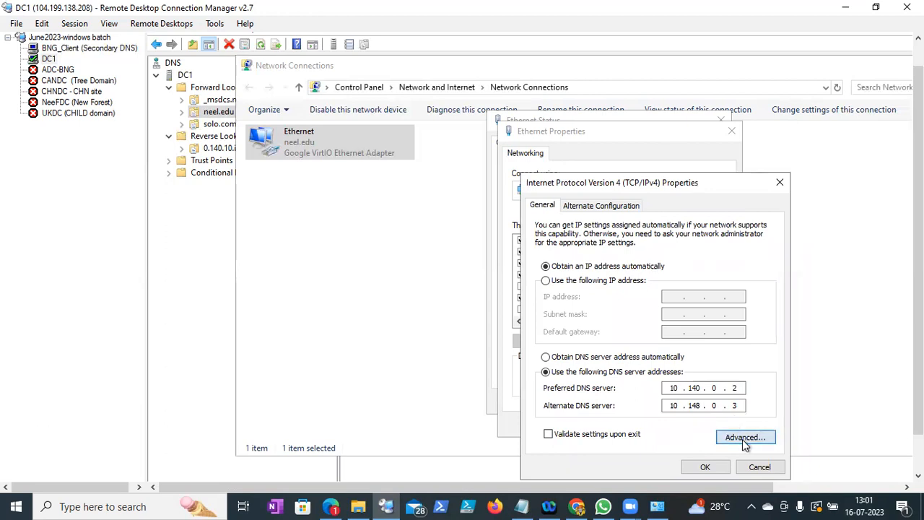
click(591, 193)
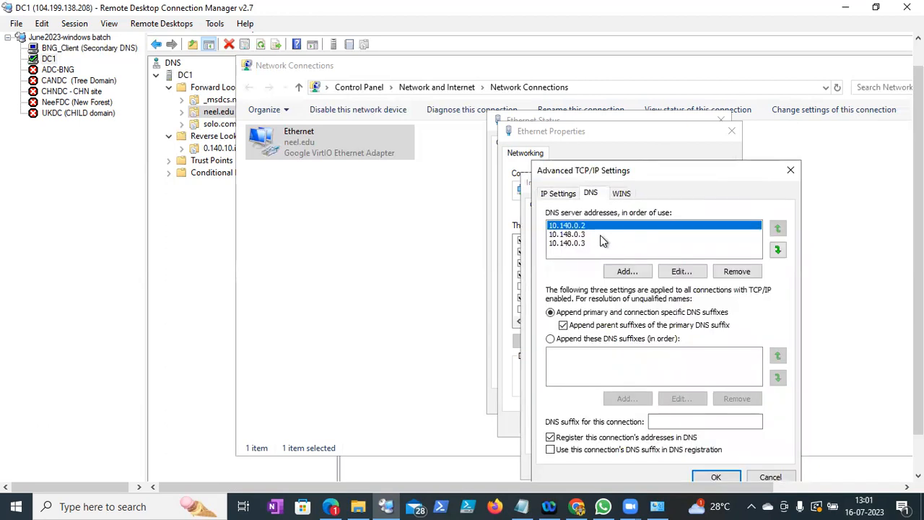
click(585, 242)
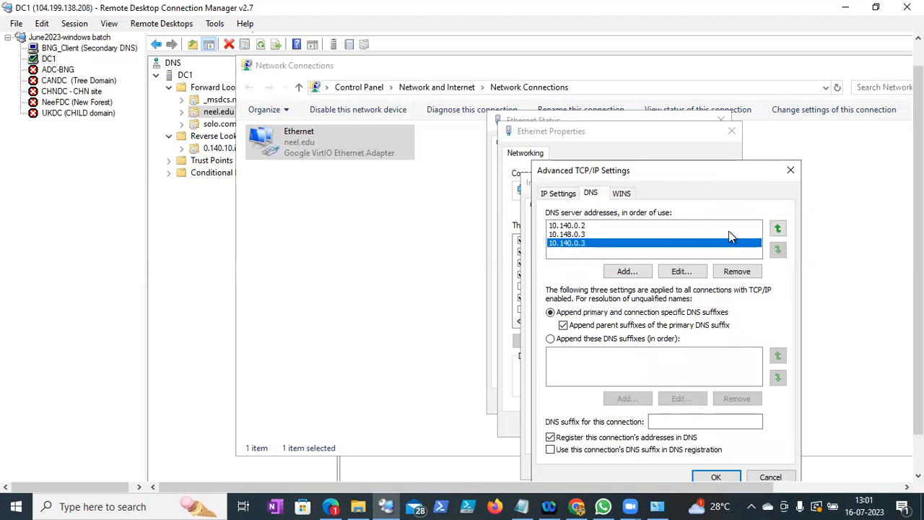
click(778, 228)
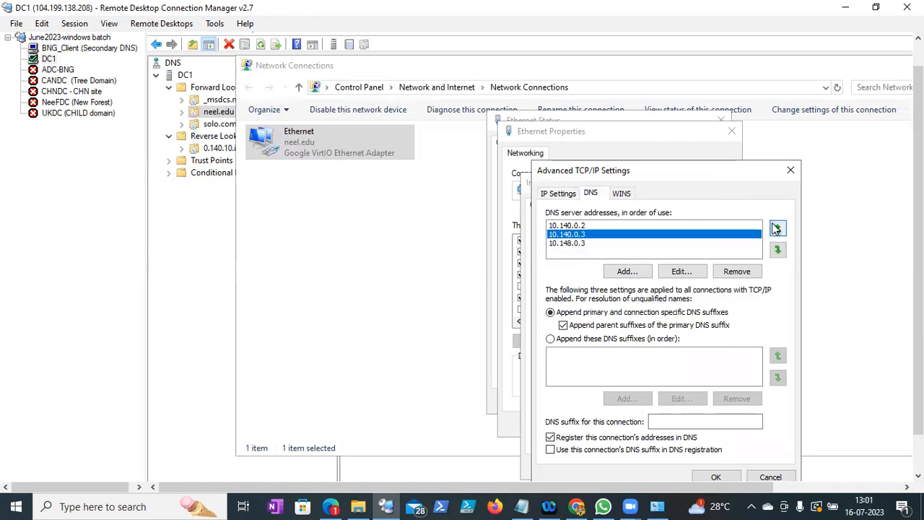
click(719, 476)
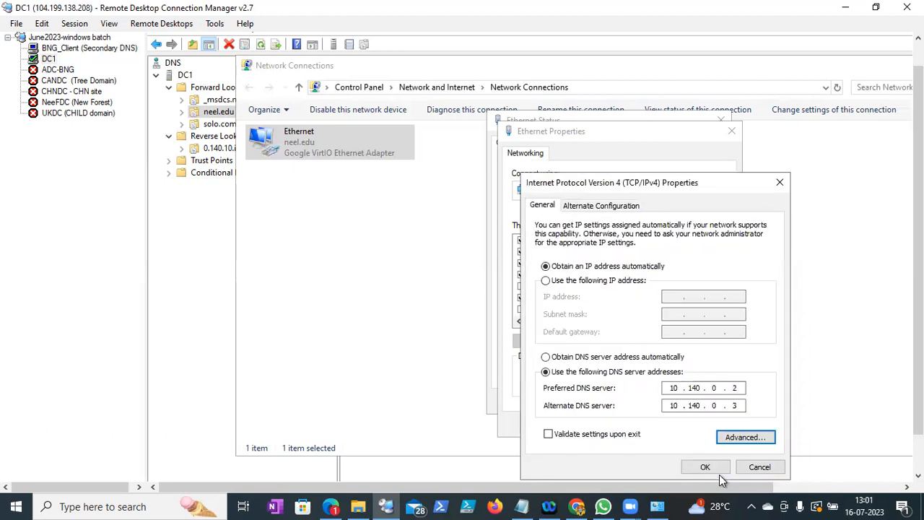
drag(918, 348, 919, 390)
click(713, 419)
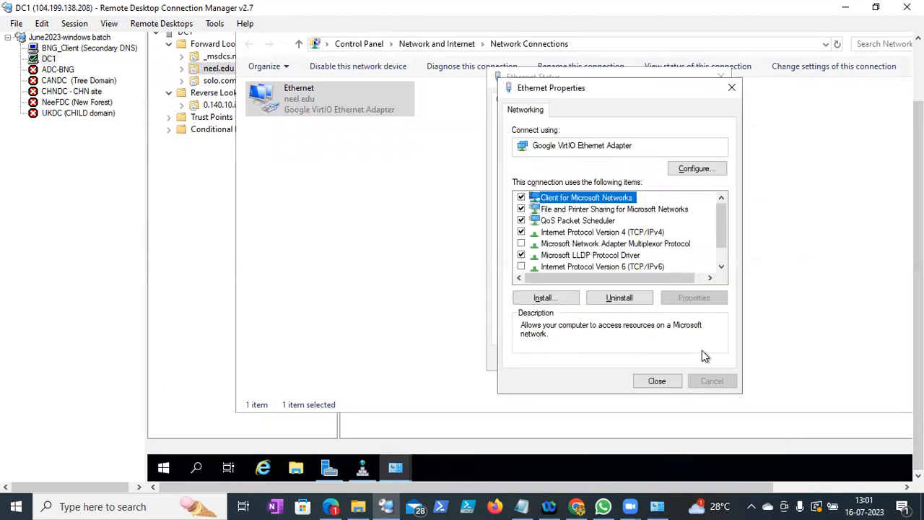
- Reopen the adapter's IPv4 properties and make 10.140.0.3 the preferred DNS server by raising it to first in the order of use
click(634, 234)
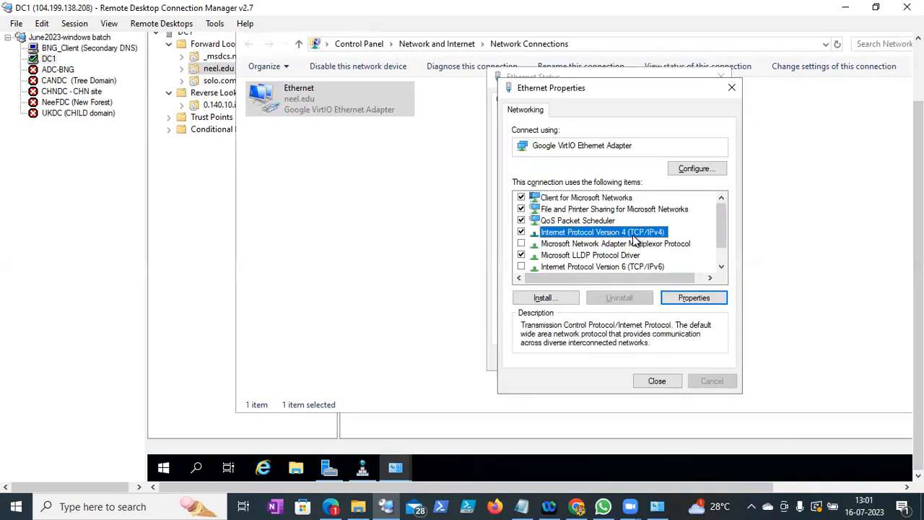
click(688, 299)
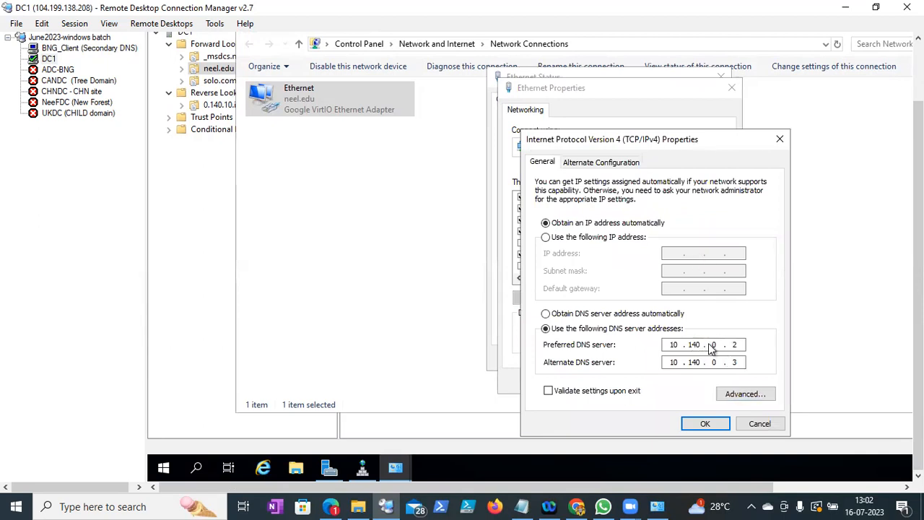
click(744, 395)
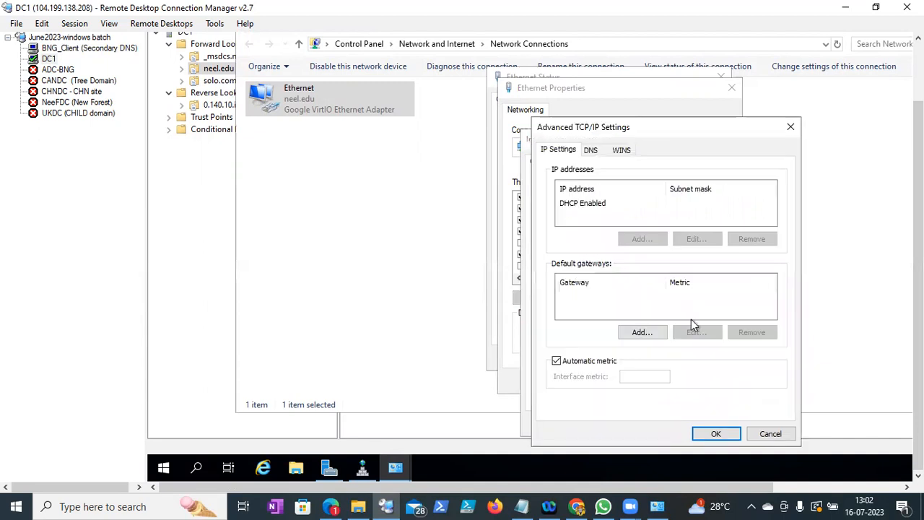
click(590, 150)
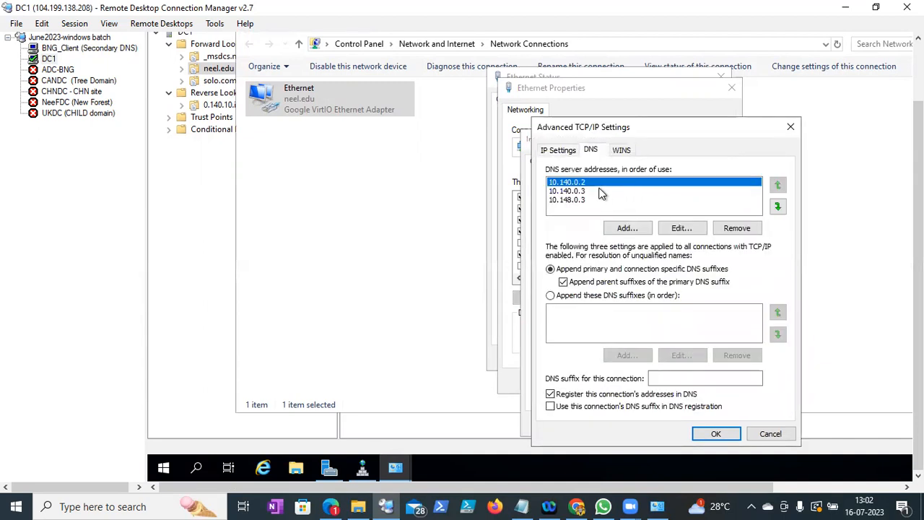
click(598, 192)
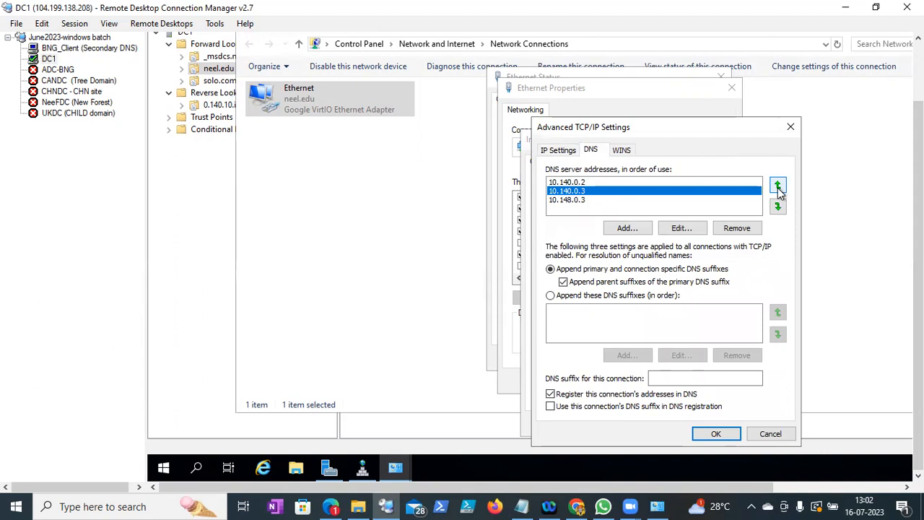
click(778, 187)
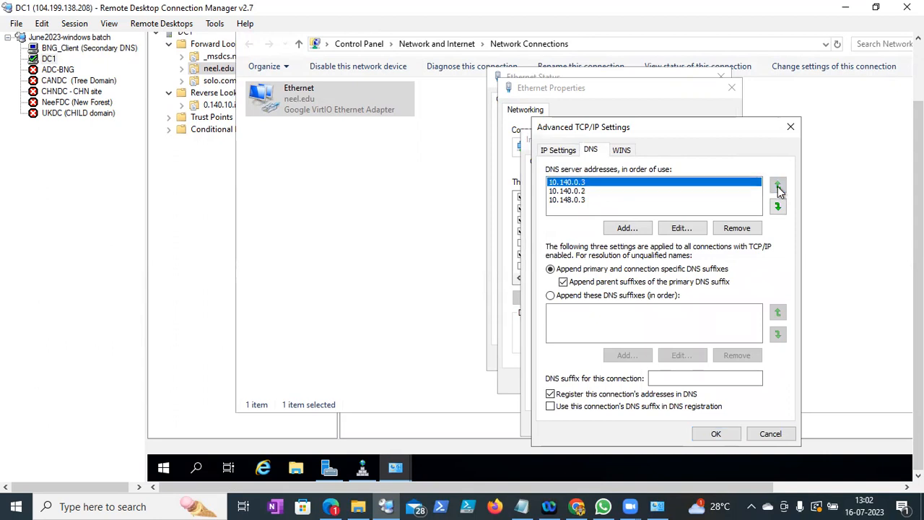
click(715, 433)
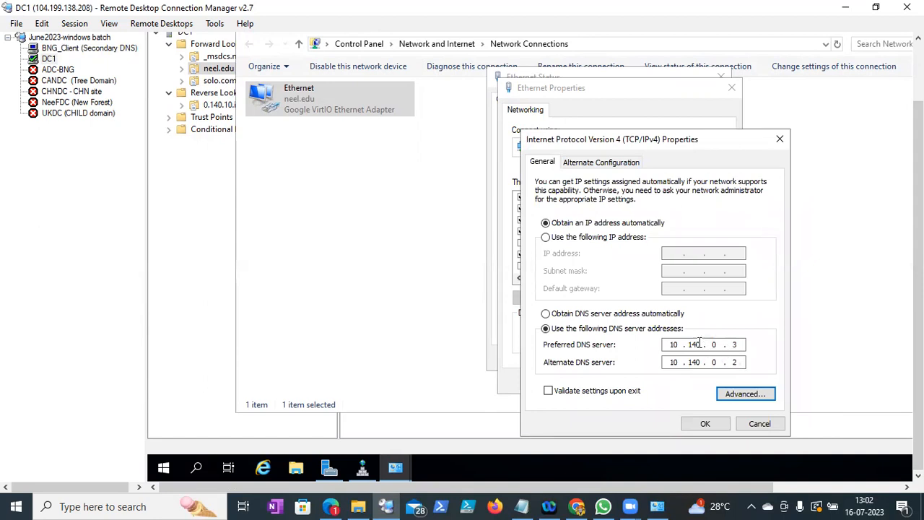
click(734, 344)
double_click(734, 344)
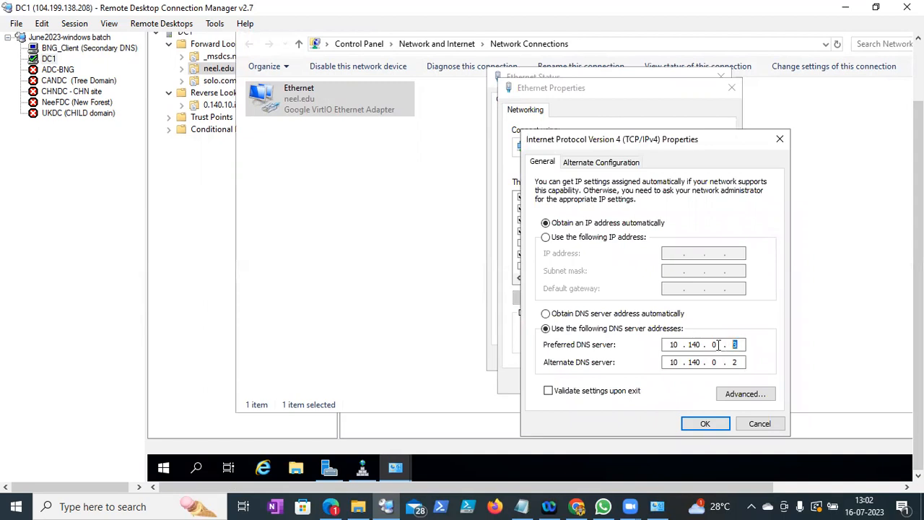
- Restore 10.140.0.2 as the first DNS server, confirm the IPv4 settings and close Ethernet Properties
click(742, 392)
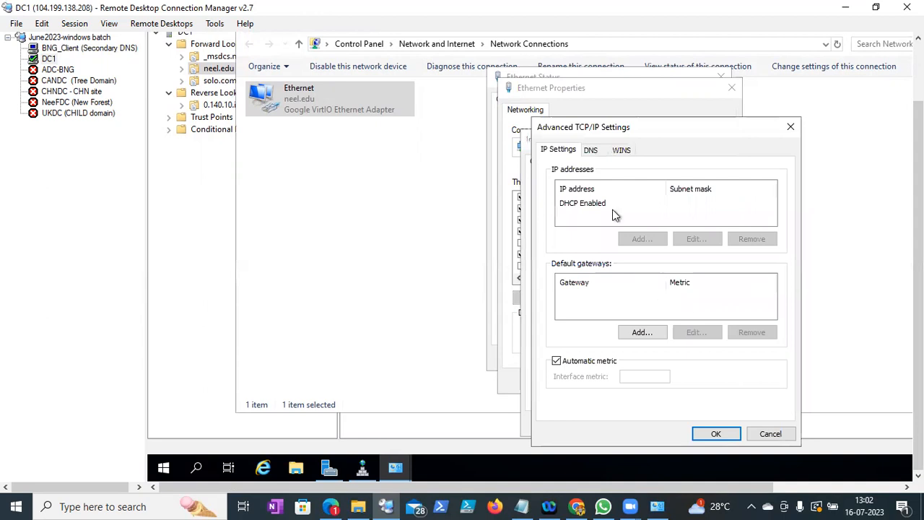
click(590, 149)
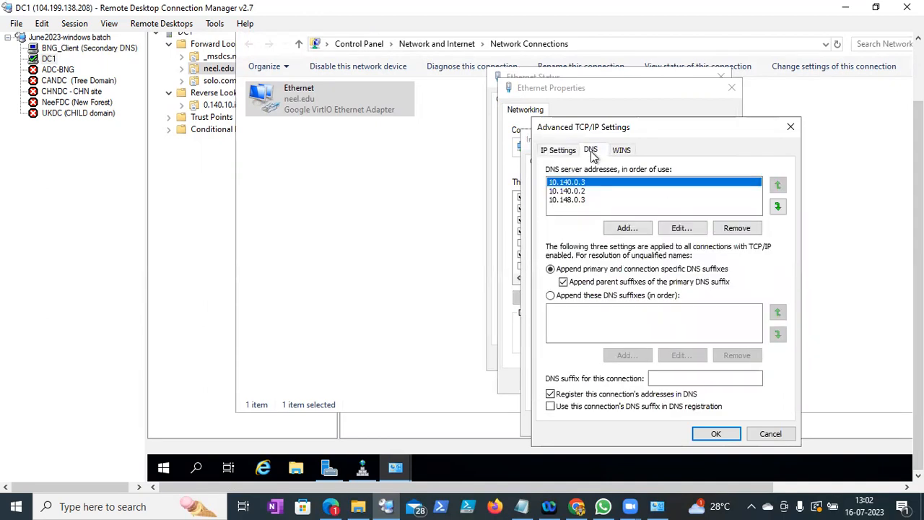
click(634, 190)
click(777, 187)
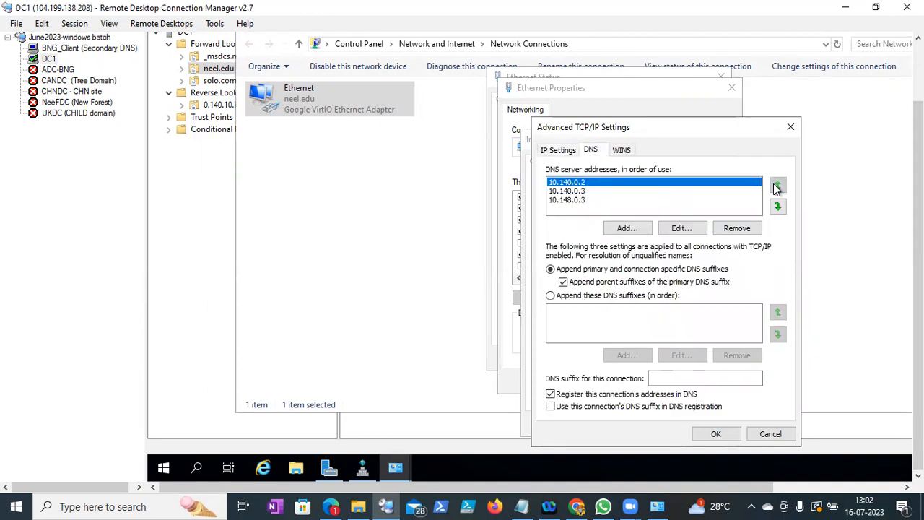
click(714, 435)
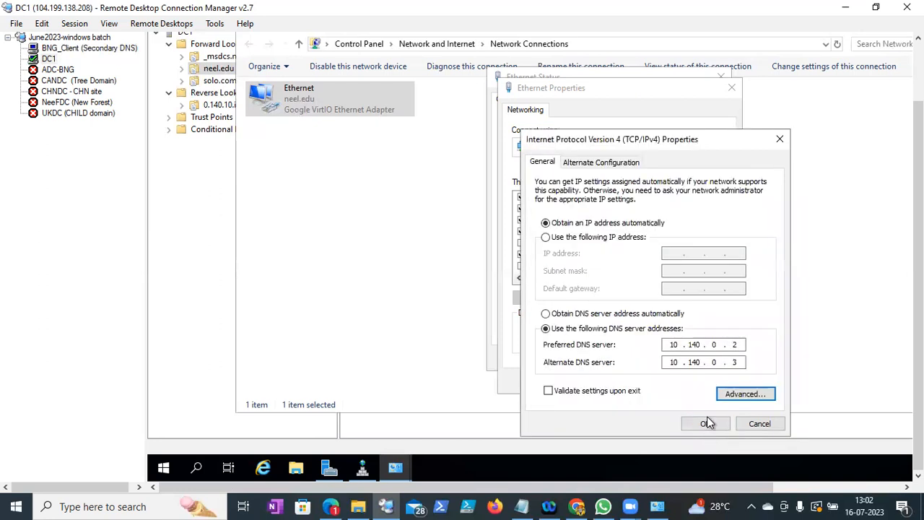
click(705, 424)
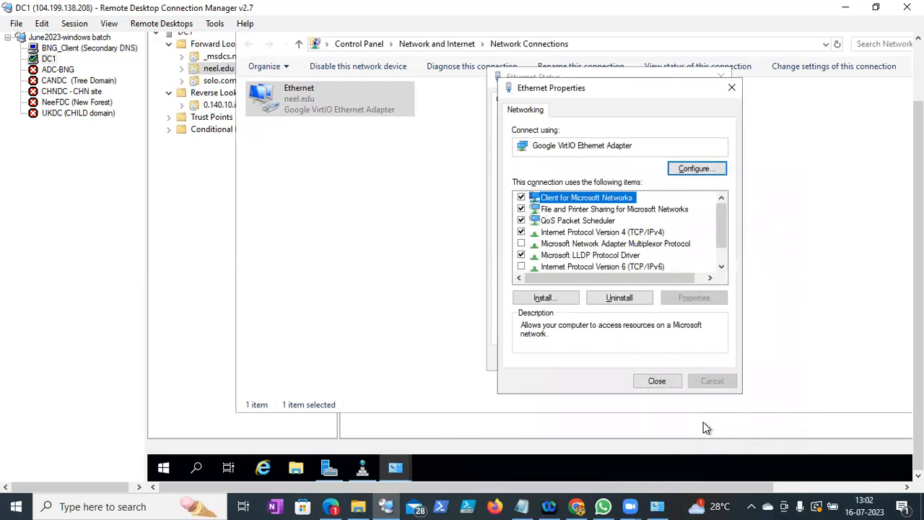
click(664, 381)
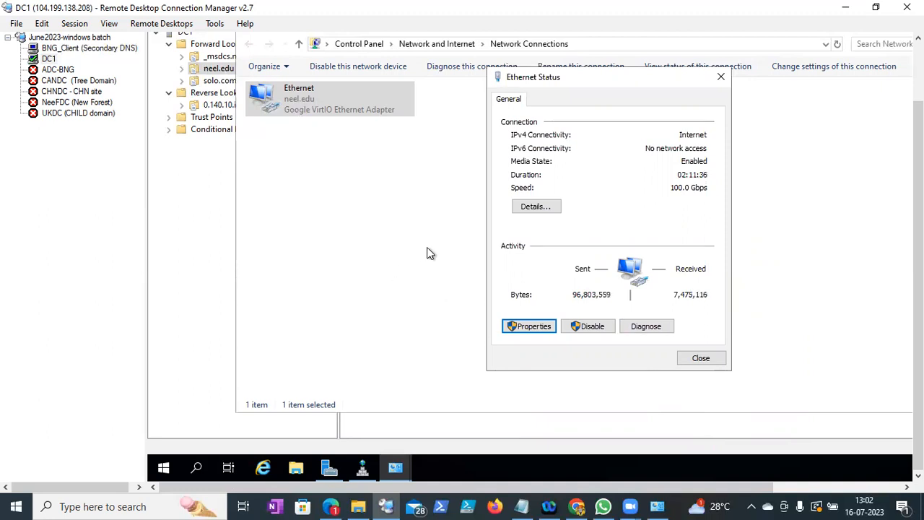
- Review the preferred and alternate DNS servers in the Ethernet adapter's IPv4 properties and leave without changes
click(542, 326)
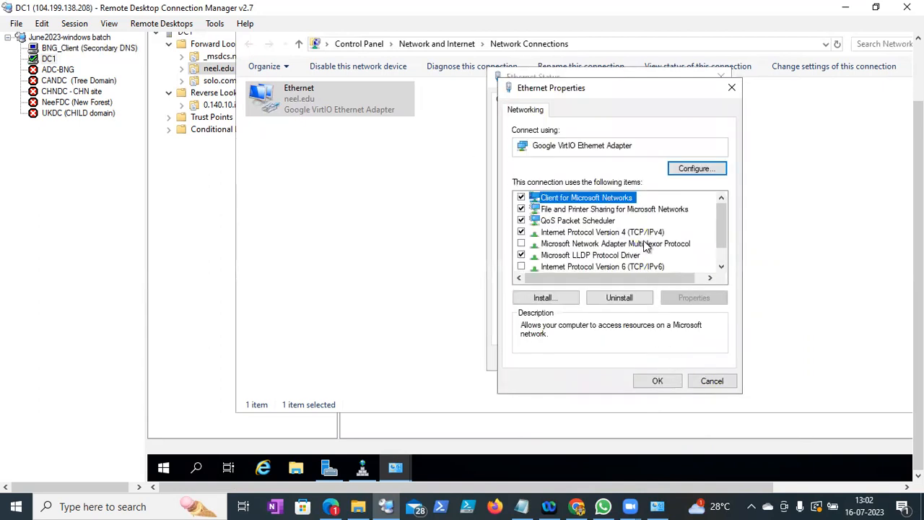
click(642, 234)
click(699, 298)
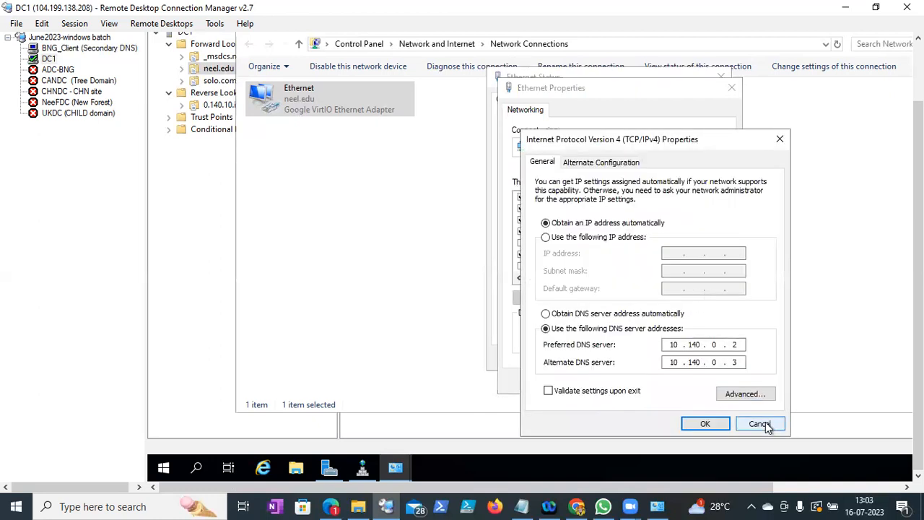
click(760, 424)
click(712, 381)
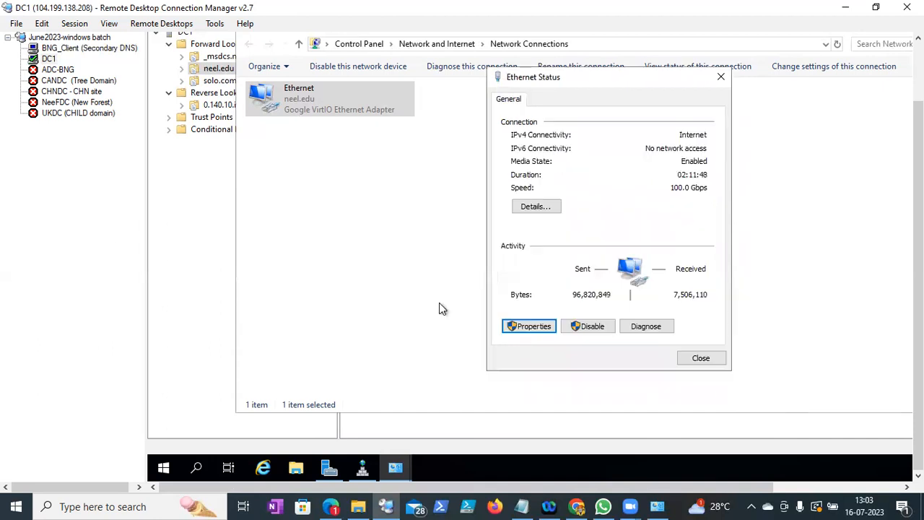
- Switch to BNG_Client and review the New Zone wizard for a primary forward lookup zone up to the zone name, then cancel it
click(80, 49)
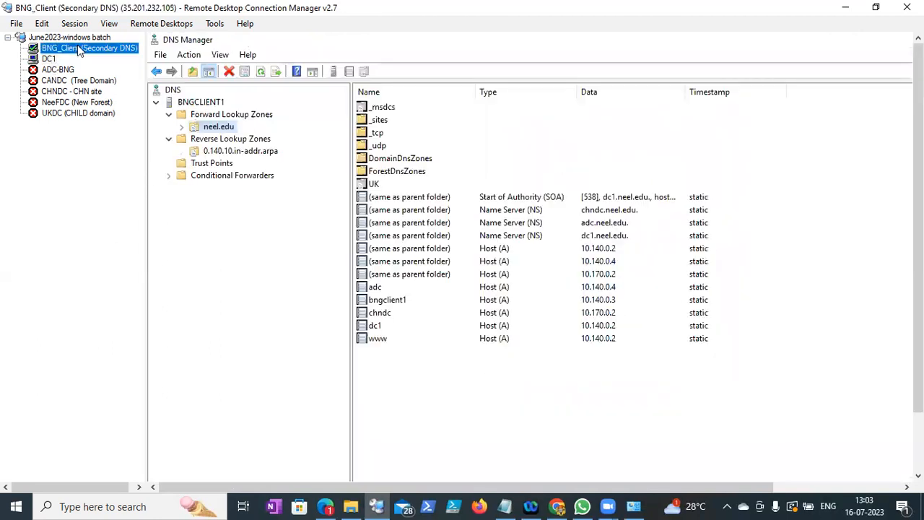
click(200, 106)
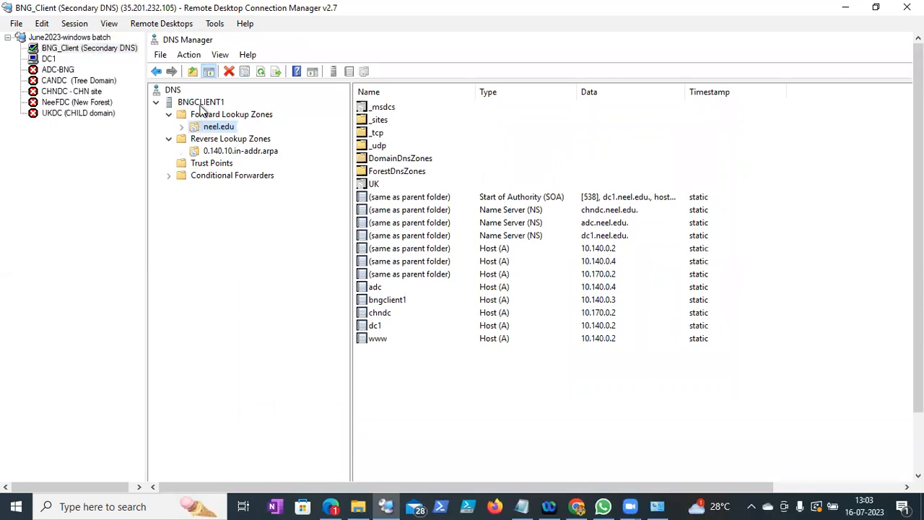
right_click(202, 108)
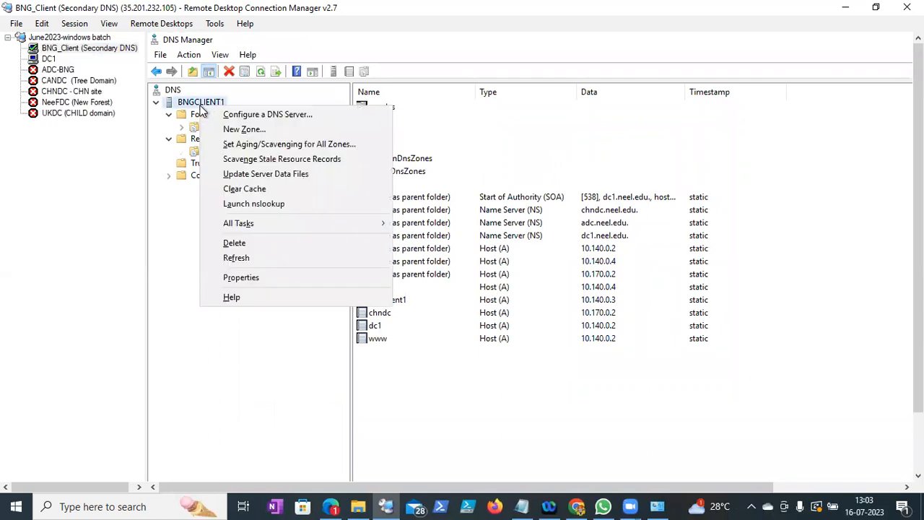
click(260, 125)
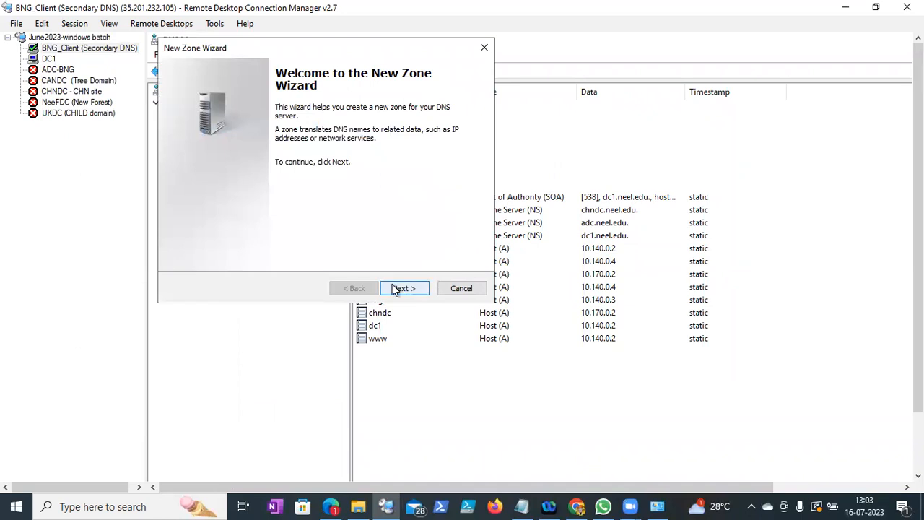
click(406, 288)
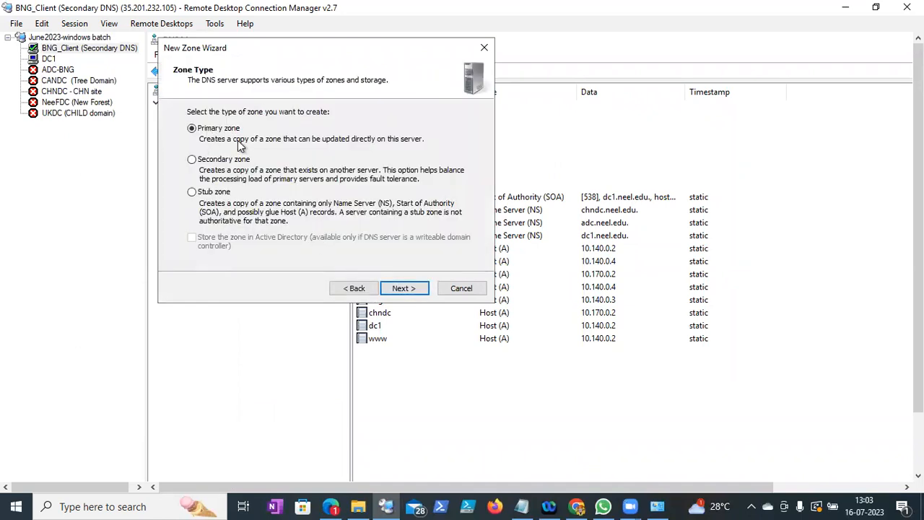
click(414, 291)
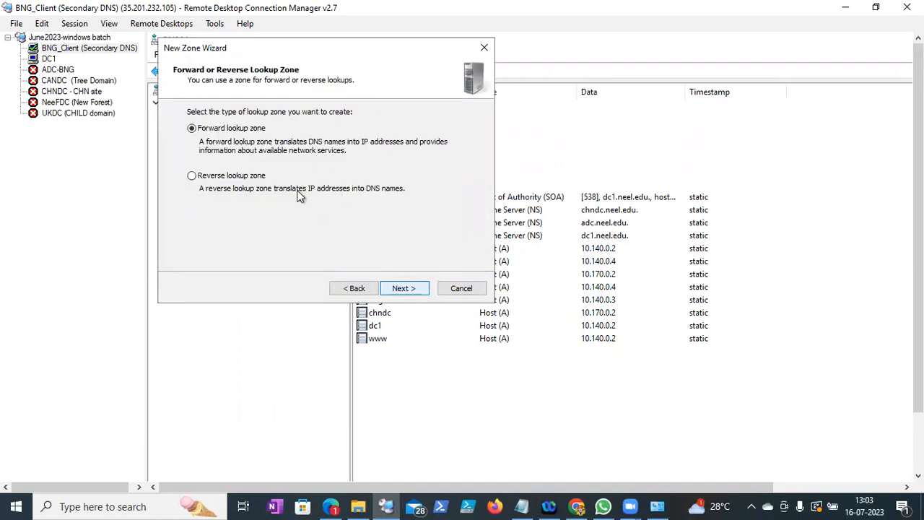
click(407, 290)
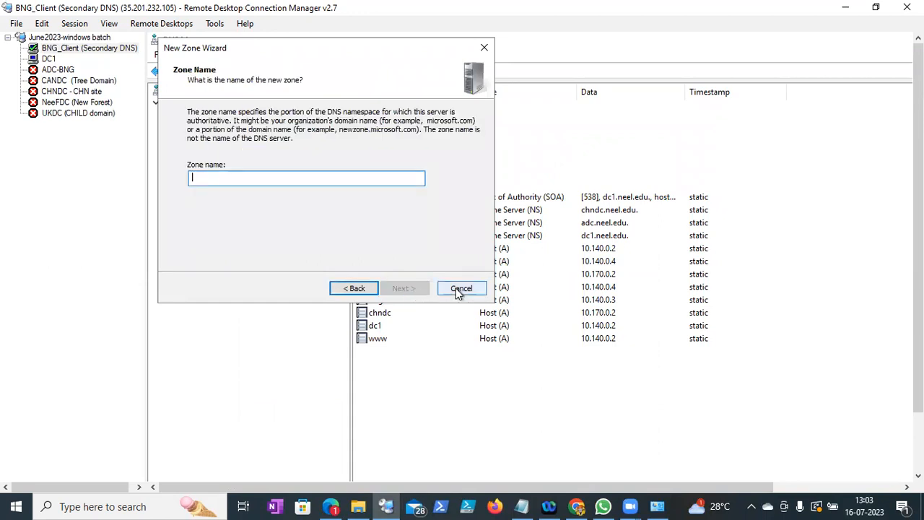
click(353, 288)
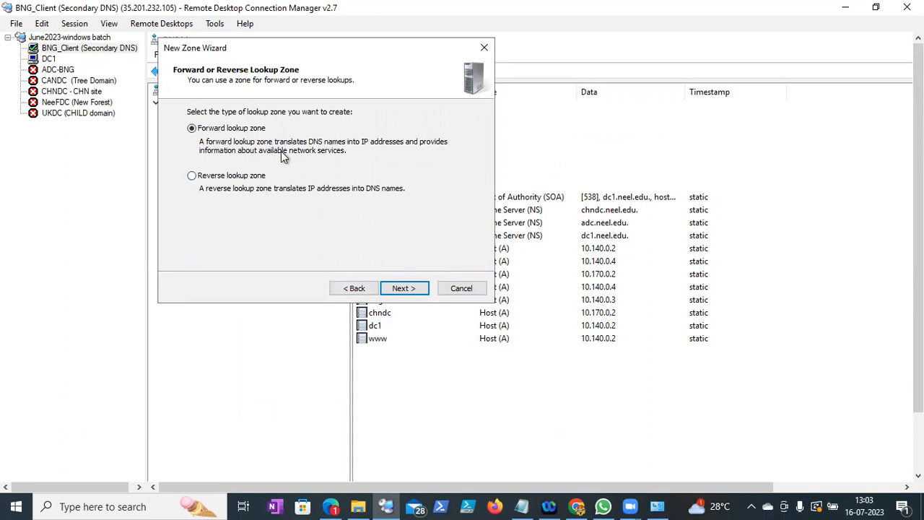
click(462, 288)
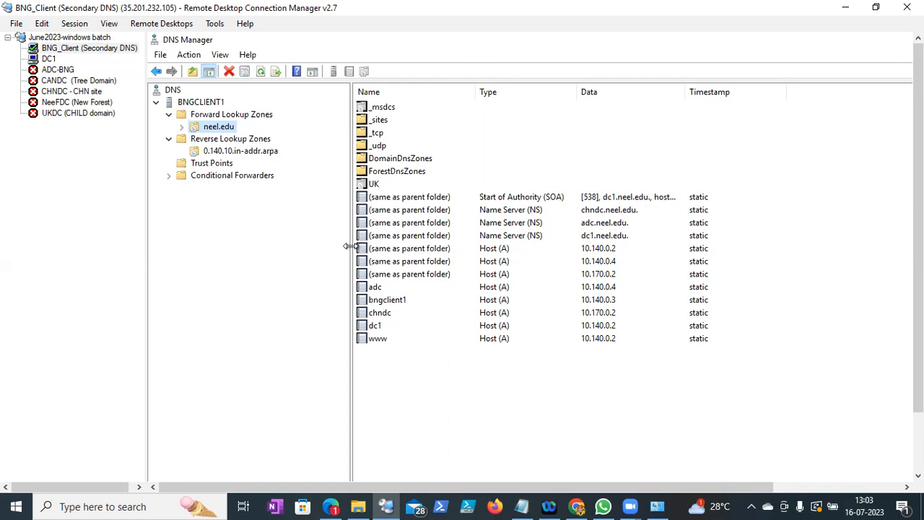
drag(351, 247, 340, 246)
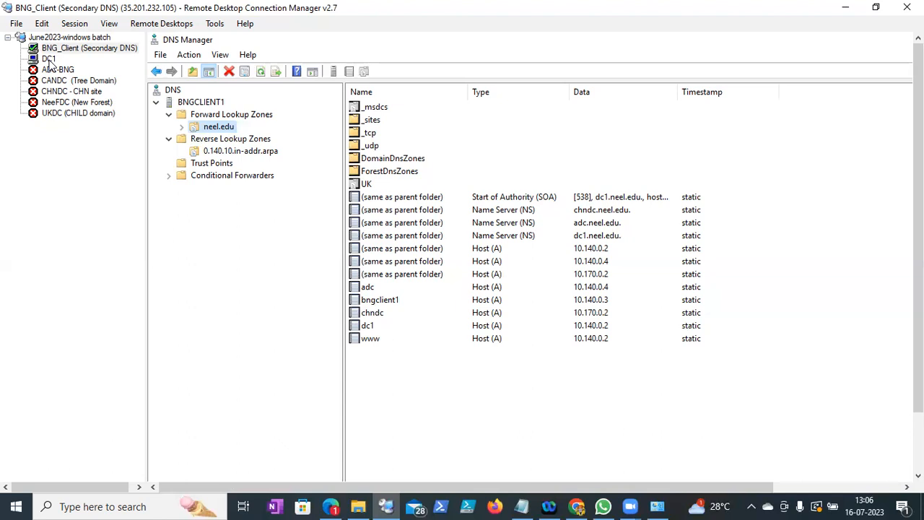
click(261, 73)
drag(341, 168, 343, 168)
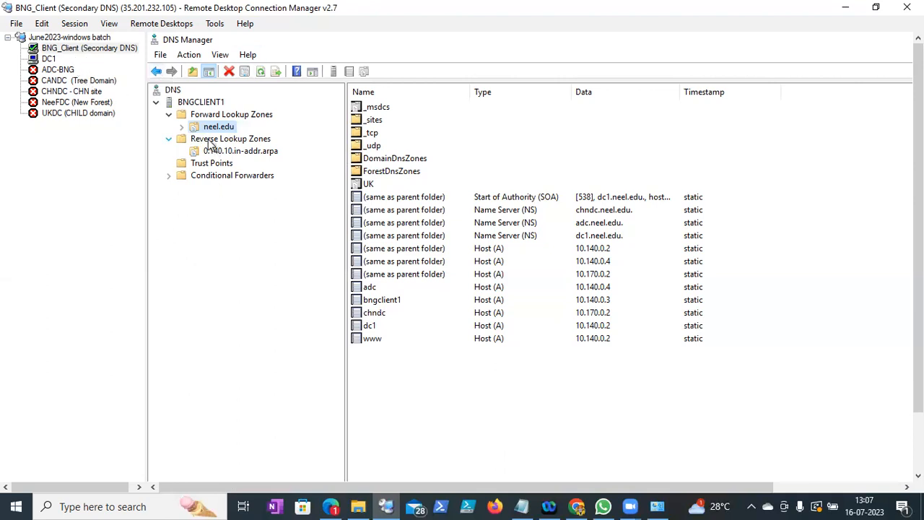
mouse_move(919, 195)
mouse_down()
mouse_move(919, 252)
mouse_move(919, 195)
mouse_up()
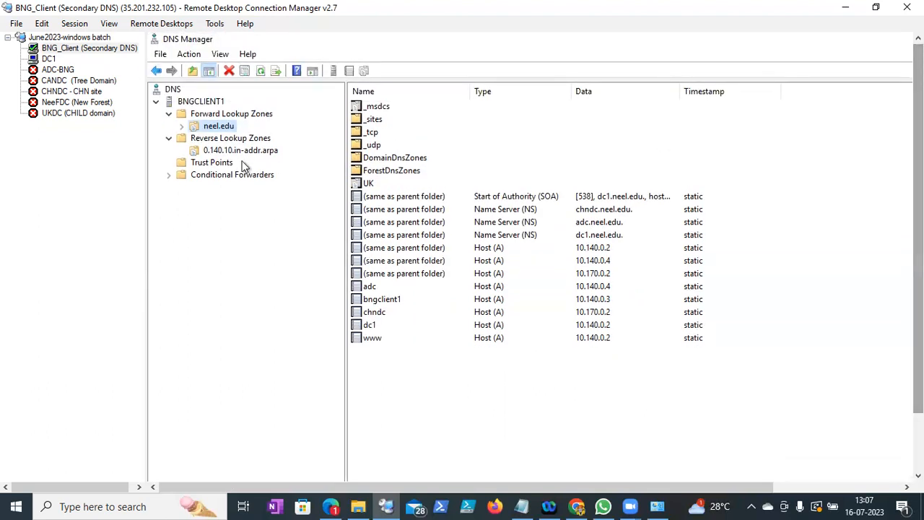
- Review the zone types and the Active Directory storage option in BNGCLIENT1's New Zone wizard, then cancel it
right_click(182, 105)
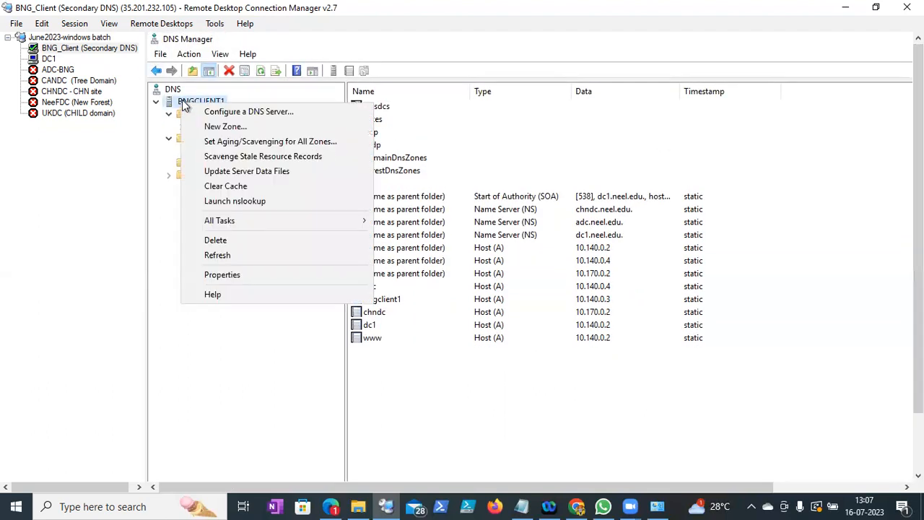
click(219, 128)
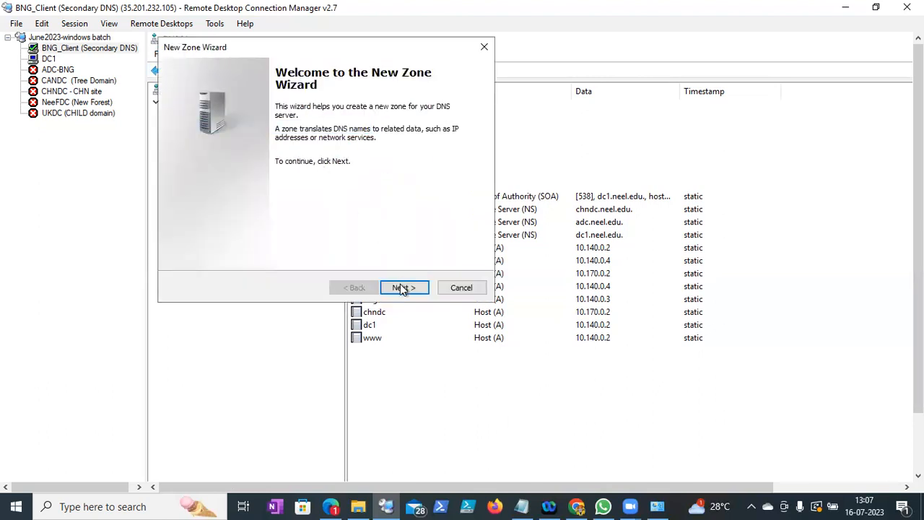
click(401, 289)
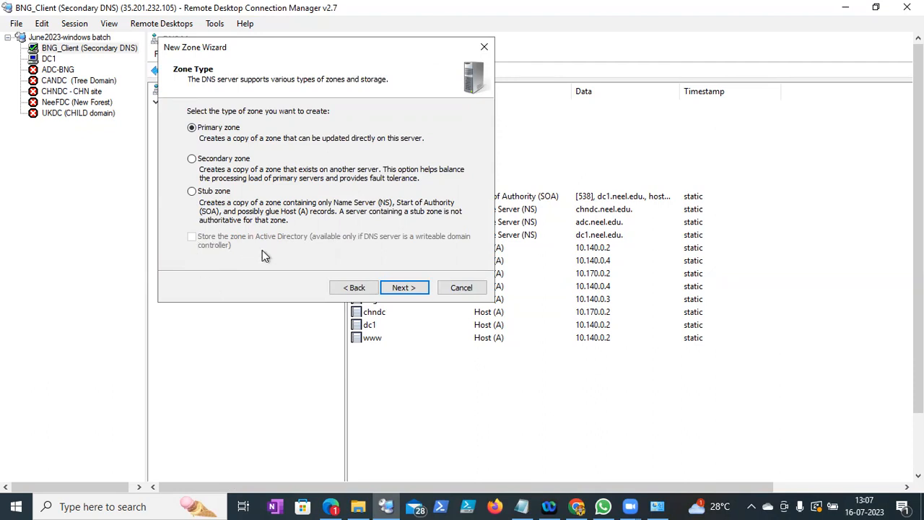
click(460, 287)
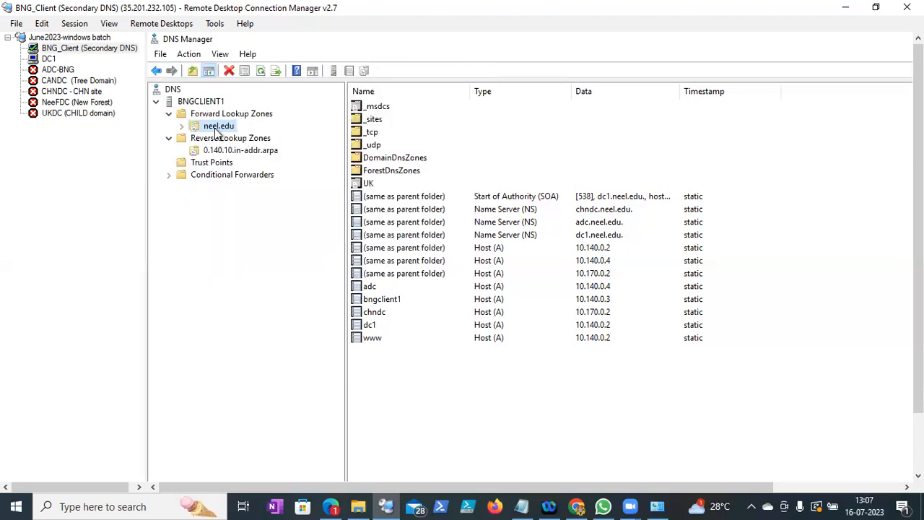
- Check the zone type and master servers in the neel.edu properties on BNGCLIENT1 and close them unchanged
right_click(214, 128)
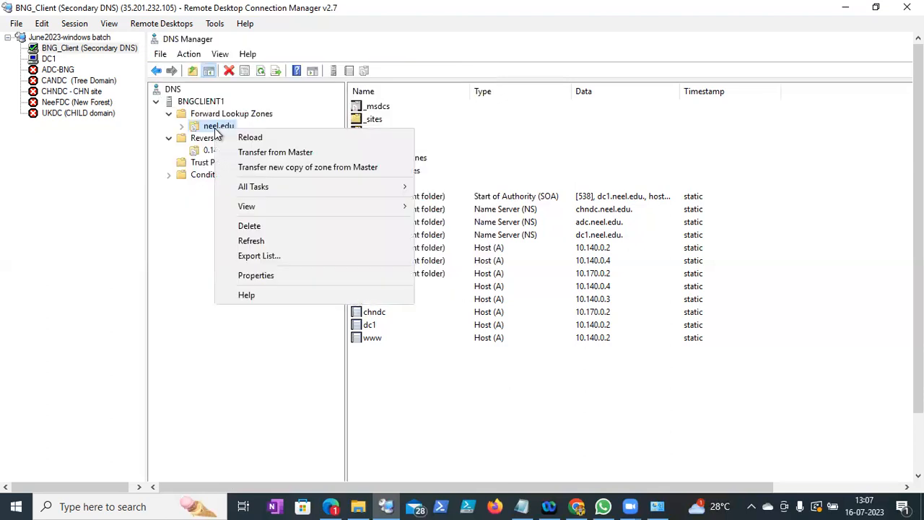
click(258, 277)
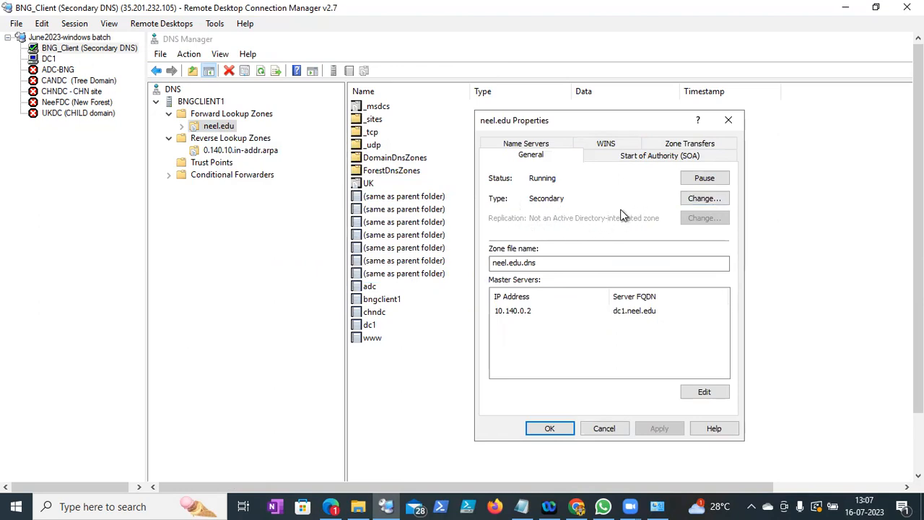
click(604, 428)
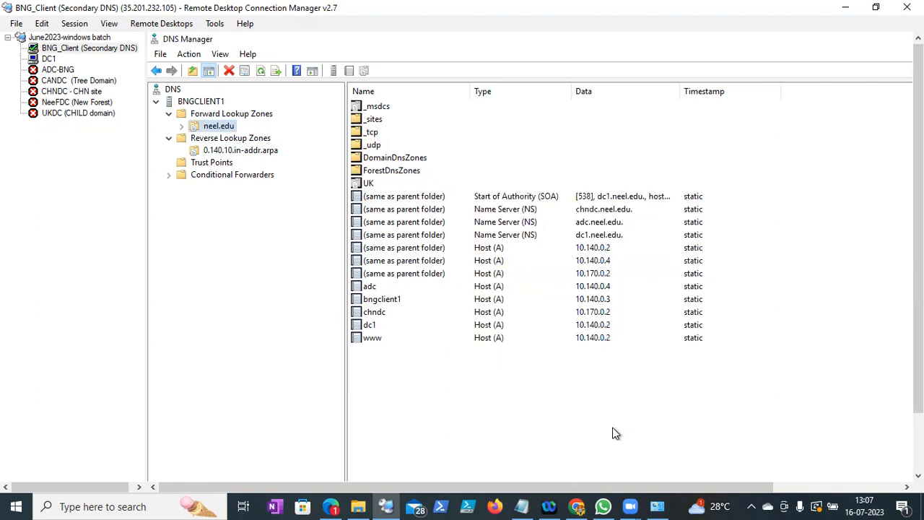
- Switch to DC1, close Ethernet Status, and inspect the zone type options in the neel.edu properties without changing them
click(49, 59)
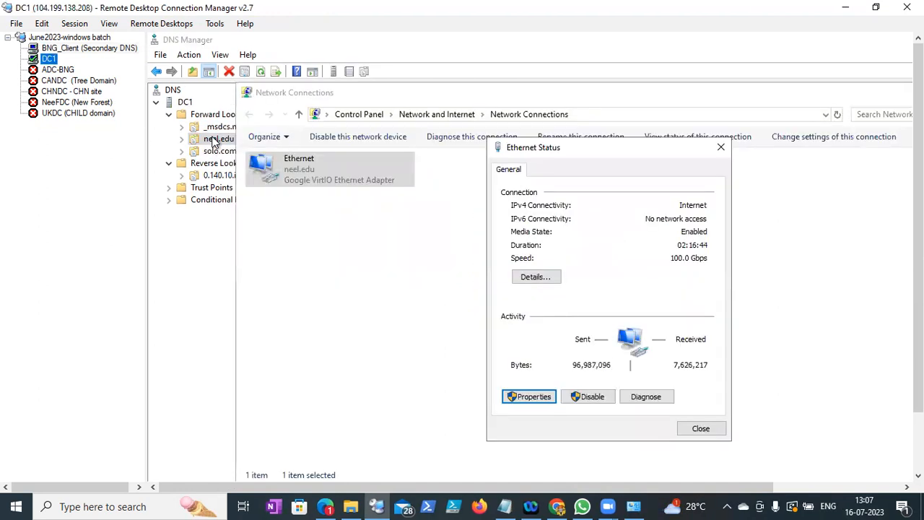
click(721, 149)
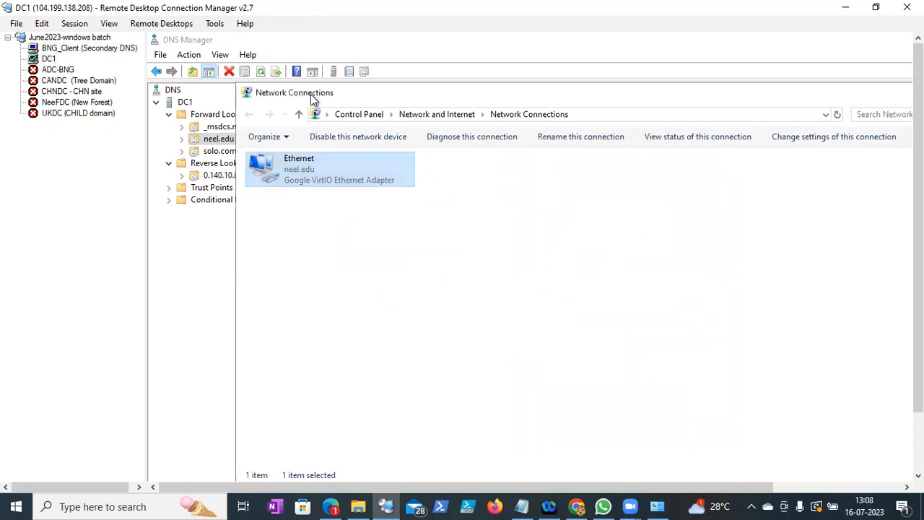
right_click(216, 139)
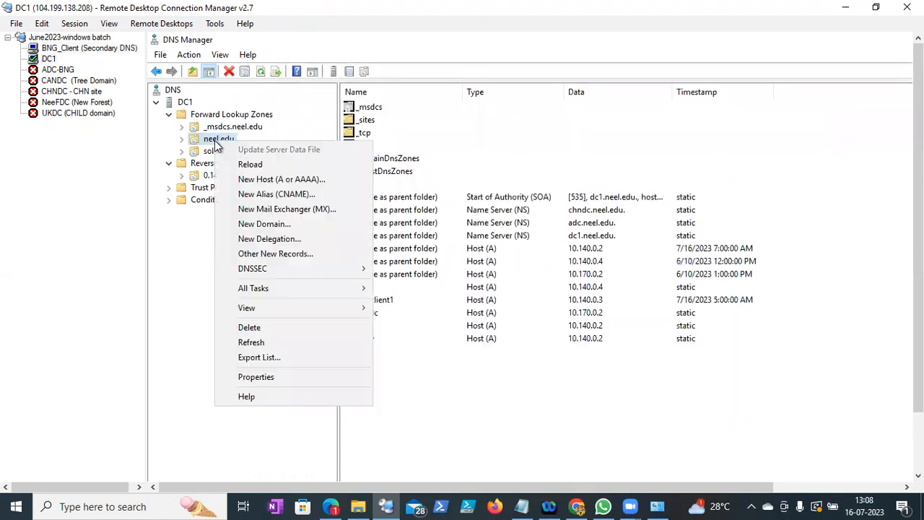
click(259, 379)
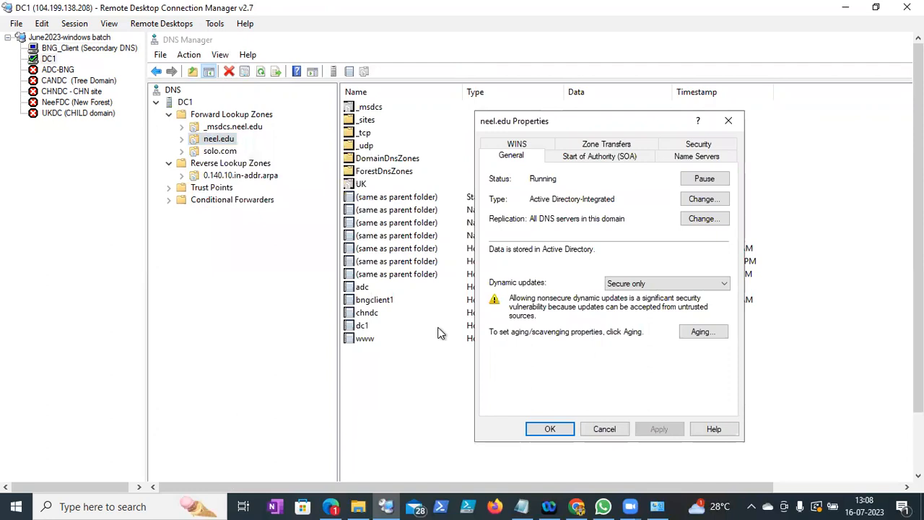
click(704, 200)
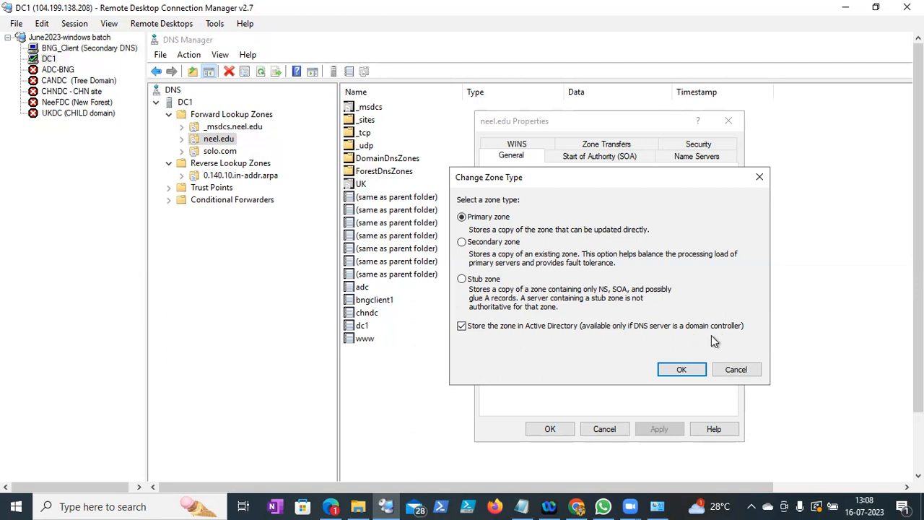
click(737, 369)
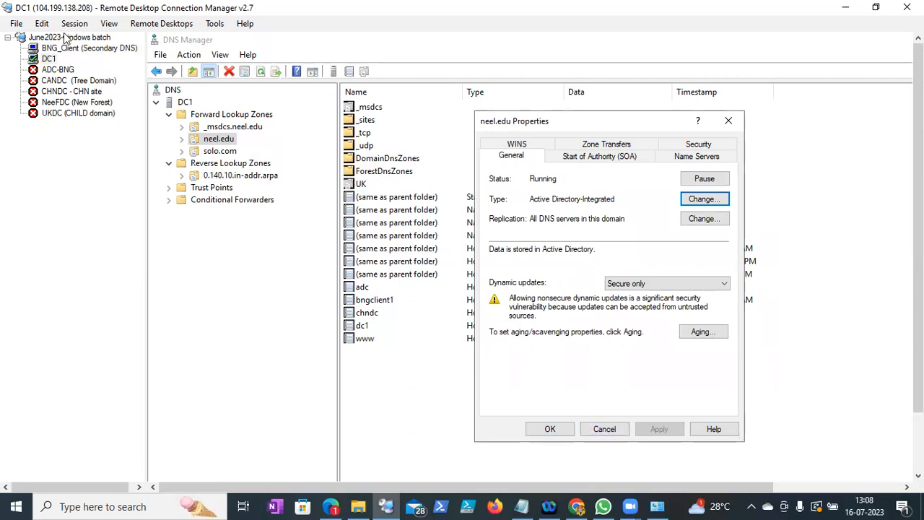
- On BNG_Client, change the neel.edu forward lookup zone from secondary to a stub zone and accept the zone properties
click(72, 54)
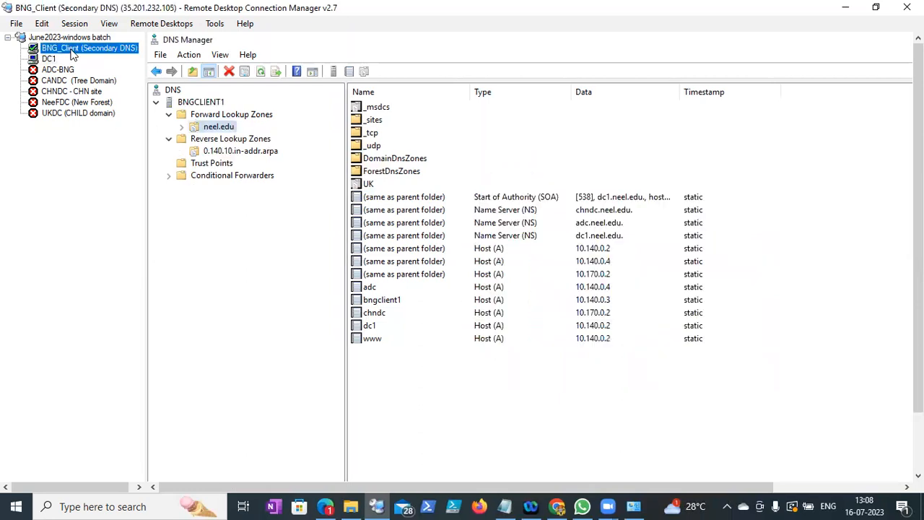
right_click(222, 132)
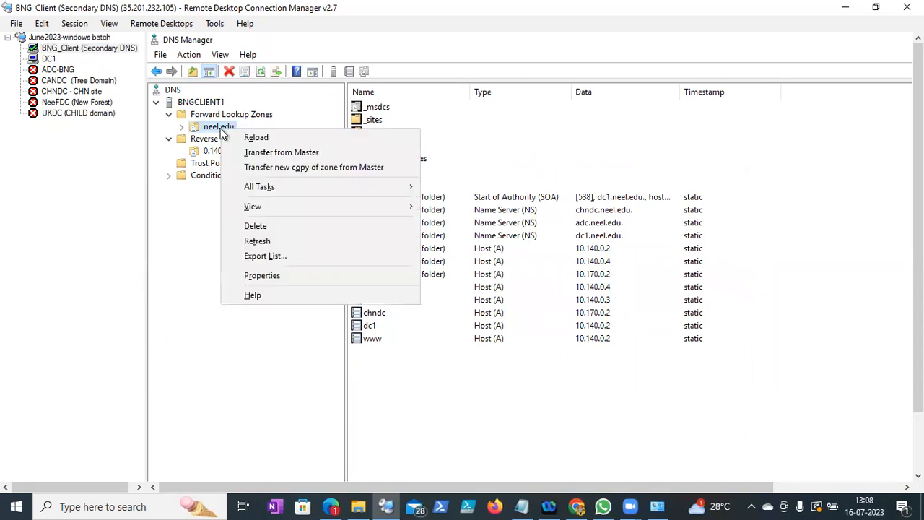
click(257, 278)
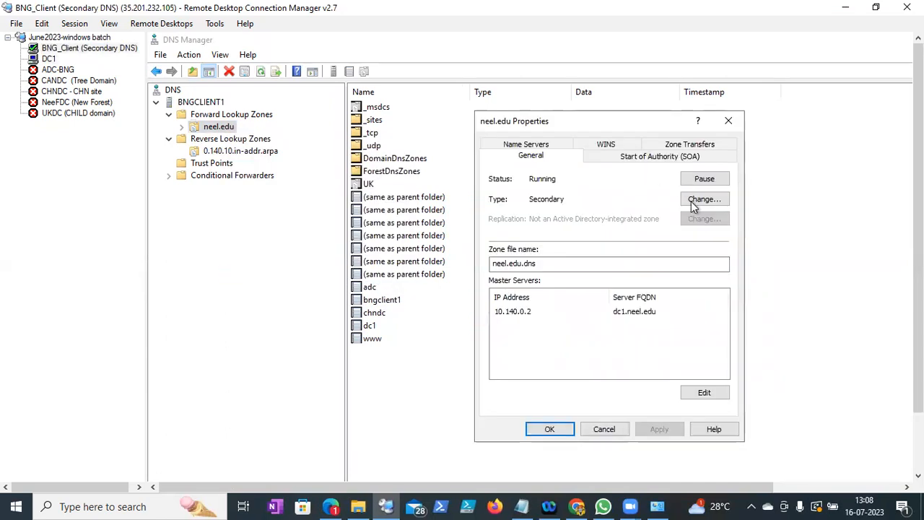
click(698, 204)
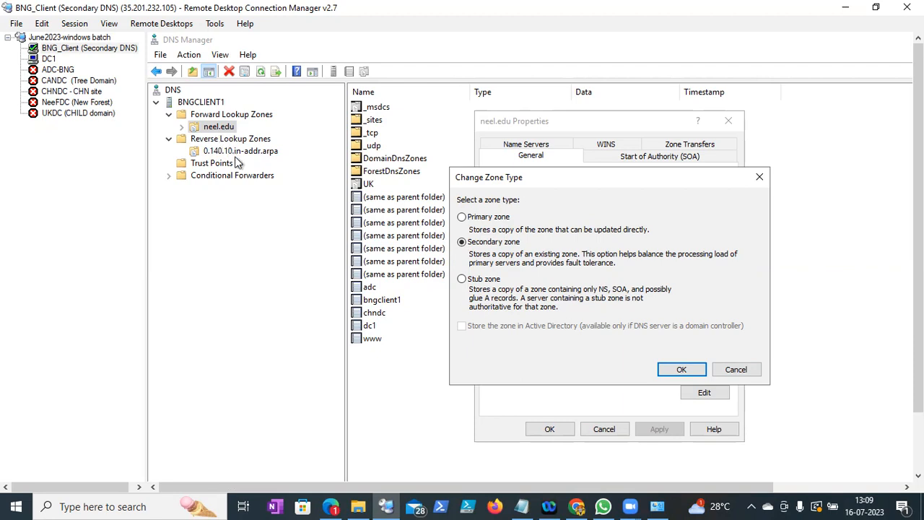
click(476, 282)
click(682, 370)
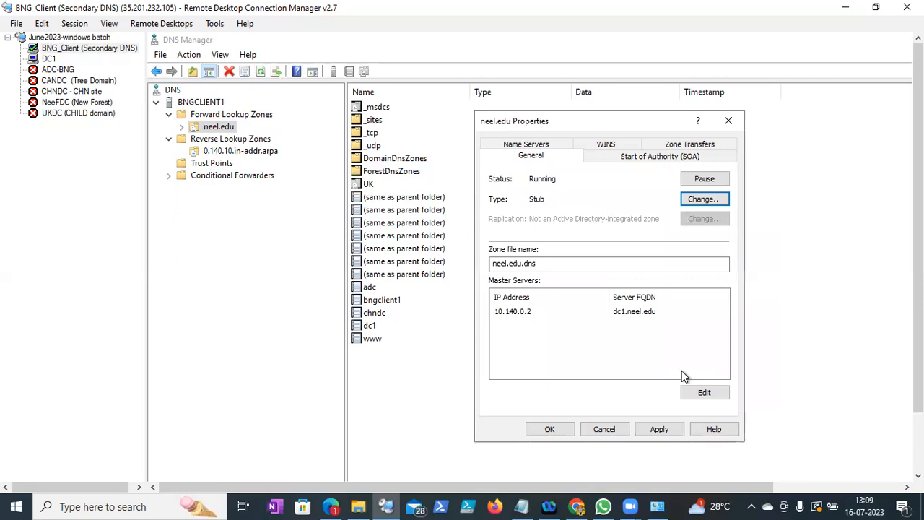
click(543, 428)
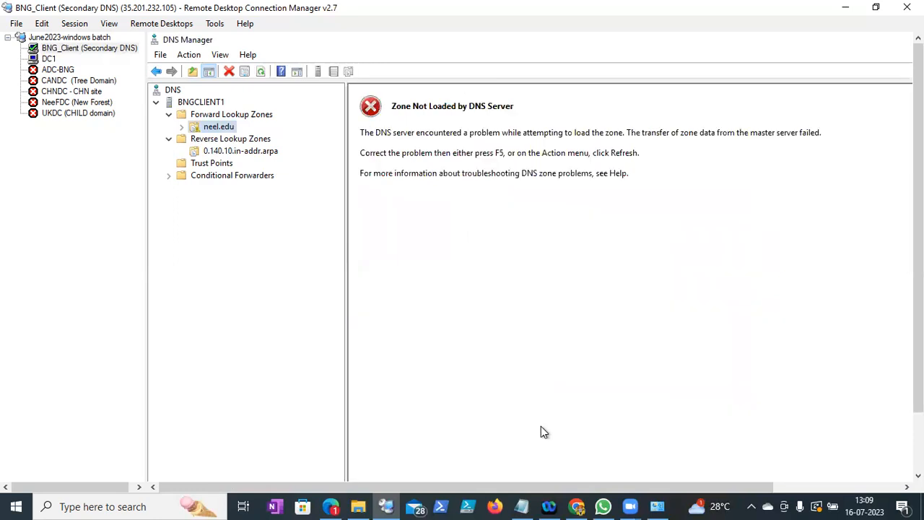
- Refresh the neel.edu forward zone and the 0.140.10.in-addr.arpa reverse zone on BNGCLIENT1
right_click(216, 130)
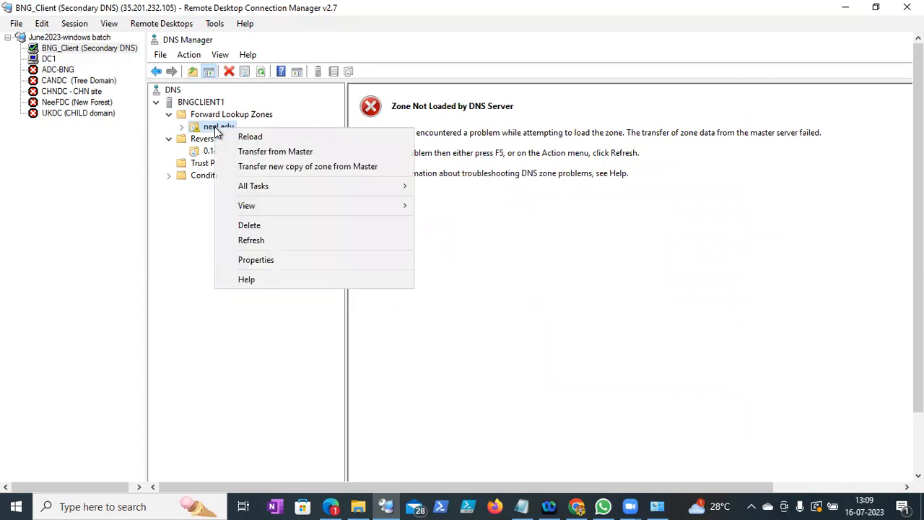
click(250, 240)
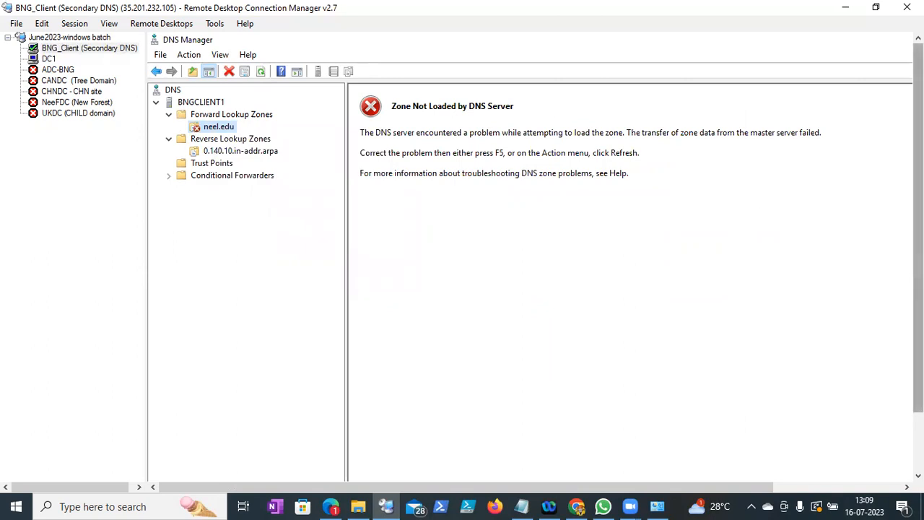
scroll(398, 83, down, 1)
right_click(233, 147)
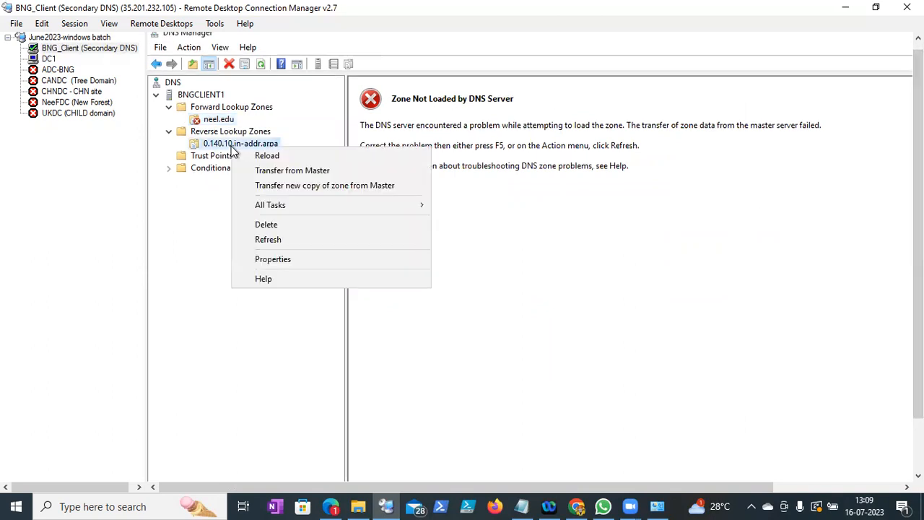
click(268, 240)
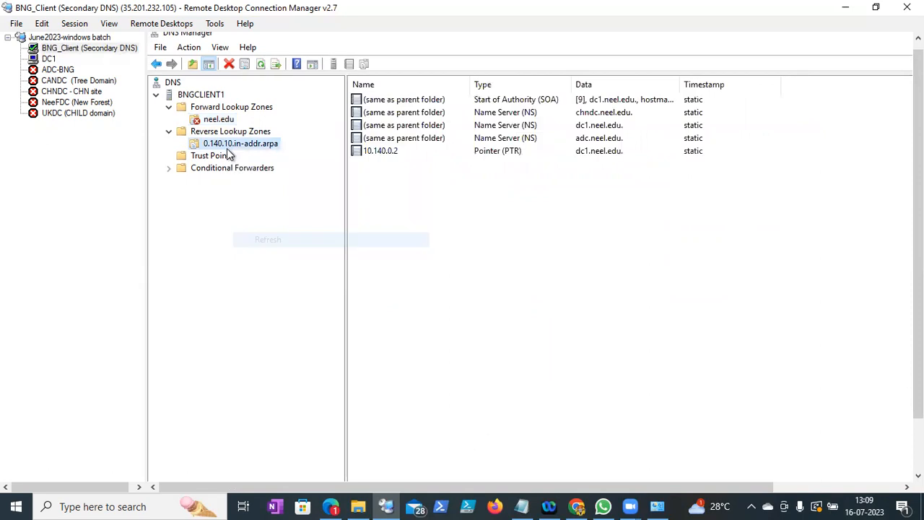
- Change the 0.140.10.in-addr.arpa reverse lookup zone on BNGCLIENT1 to a stub zone and accept its properties
right_click(229, 133)
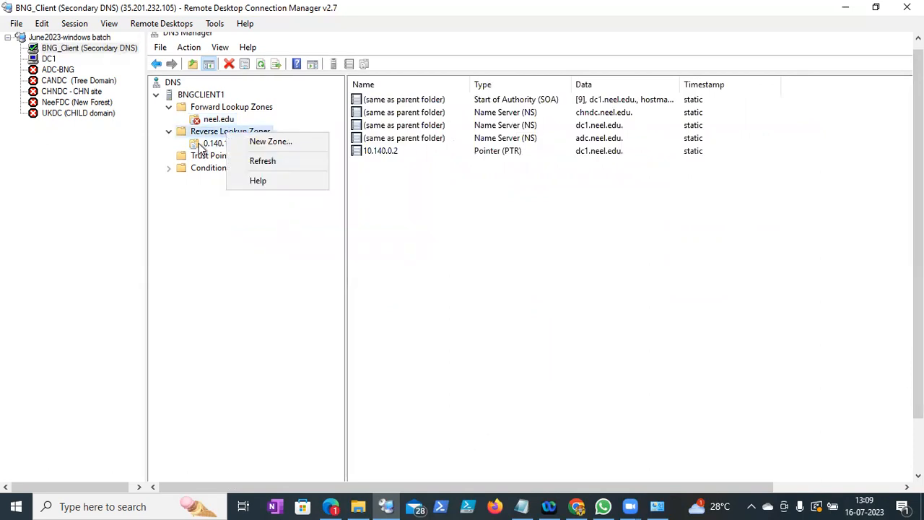
right_click(200, 144)
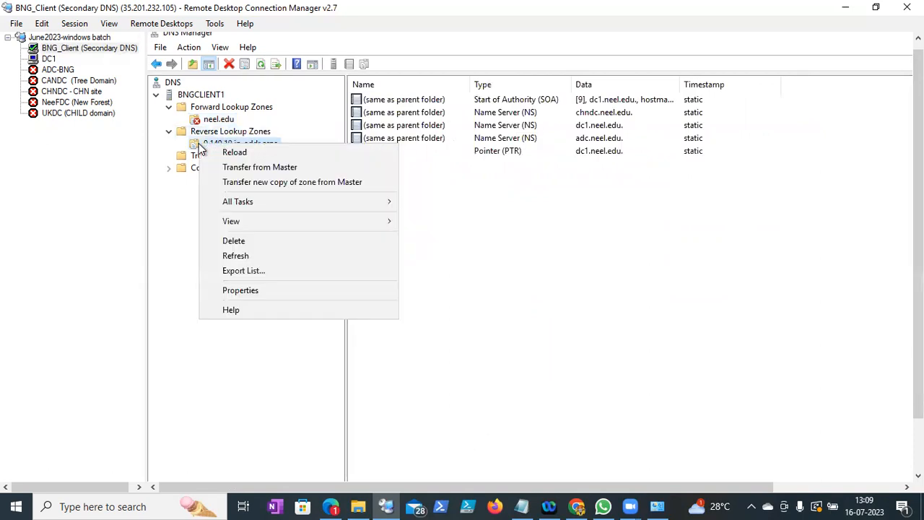
click(251, 291)
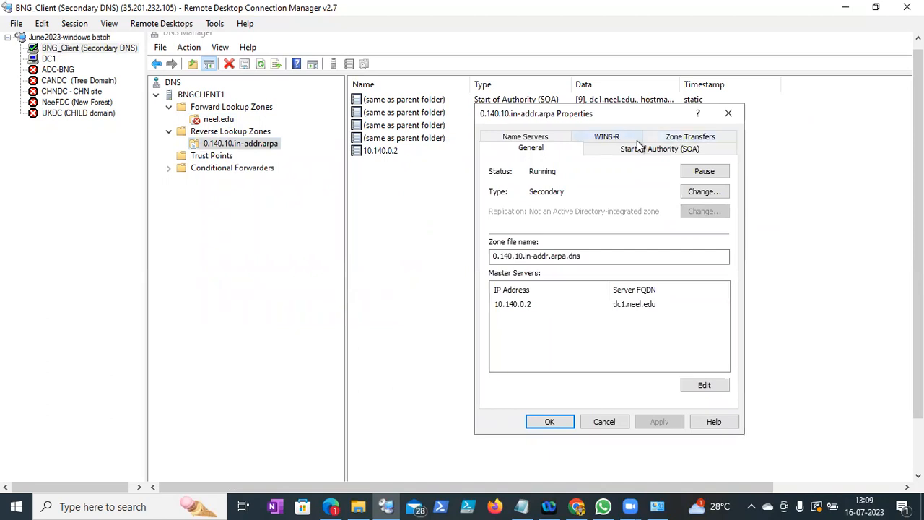
click(704, 192)
click(481, 273)
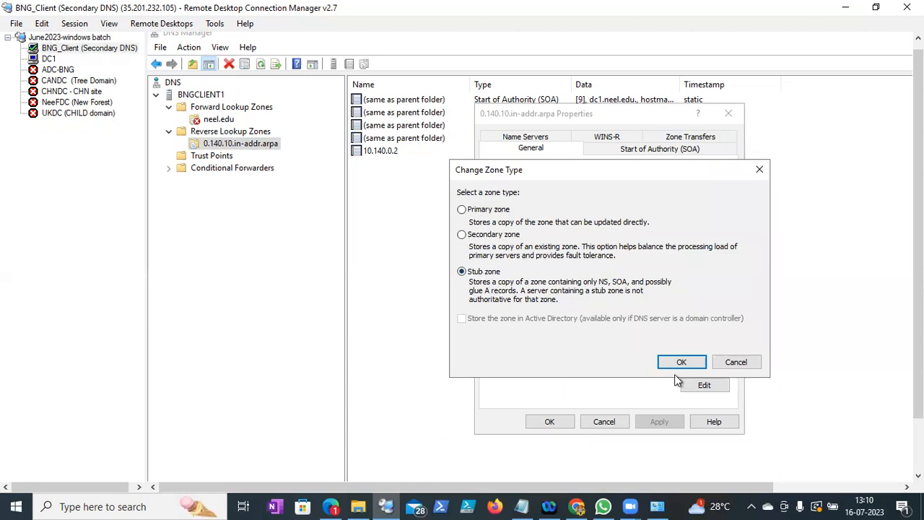
click(680, 363)
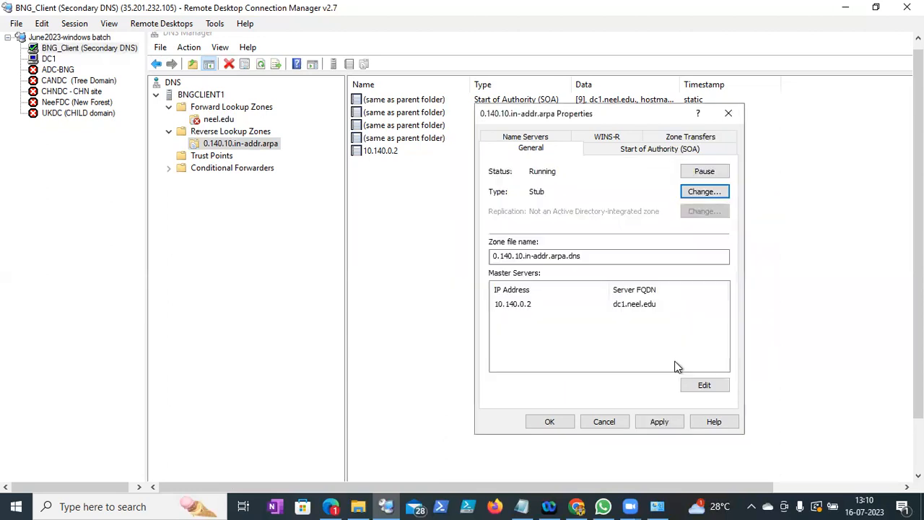
click(551, 422)
- Switch to the DC1 session and try to reload its neel.edu forward lookup zone
click(45, 59)
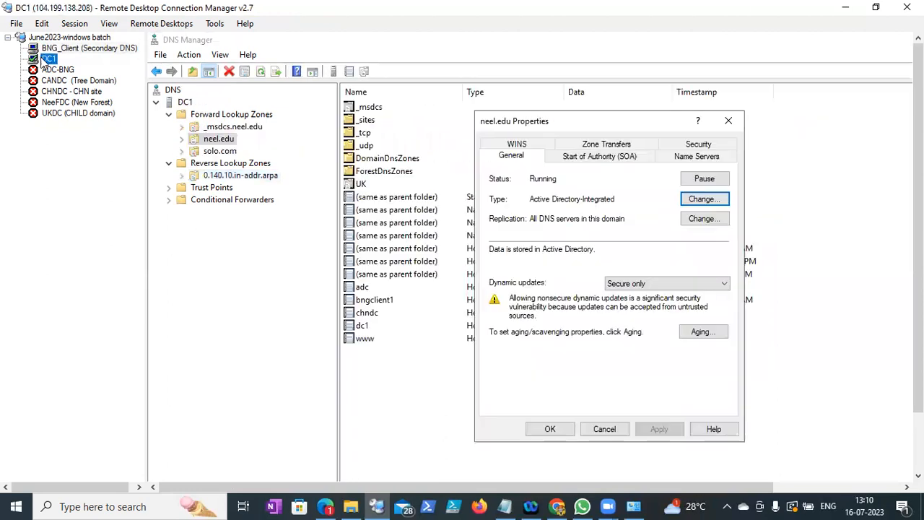
click(218, 141)
right_click(219, 142)
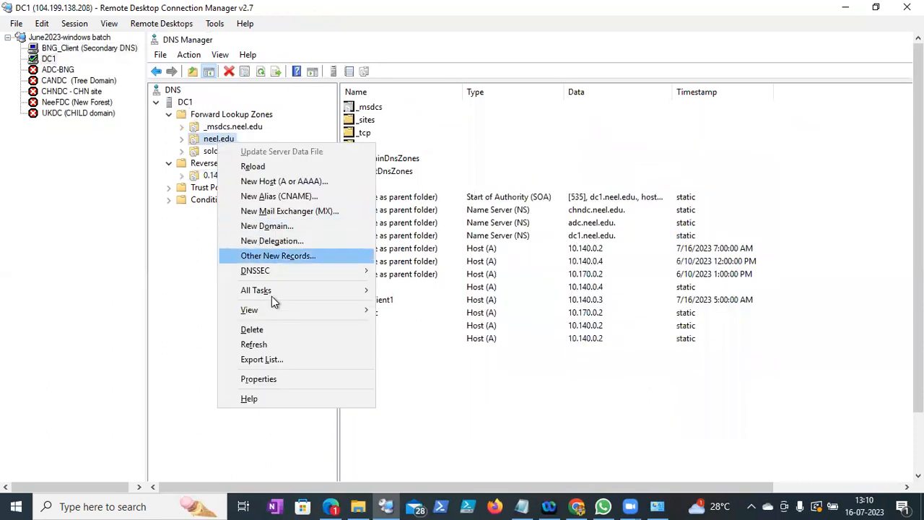
mouse_move(271, 291)
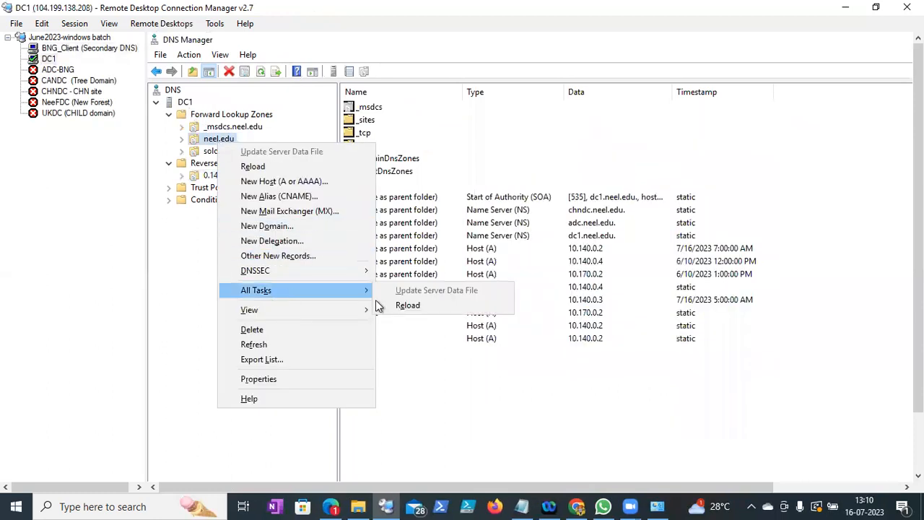
click(412, 310)
click(634, 336)
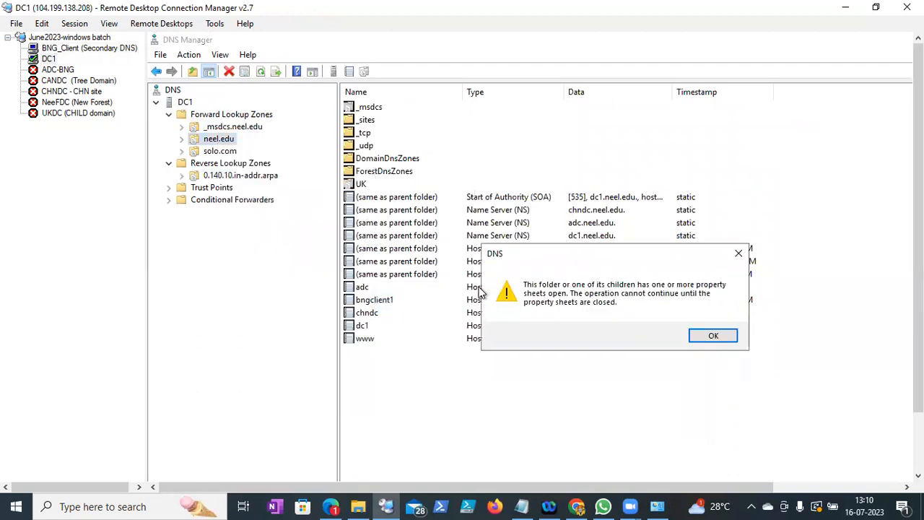
click(721, 337)
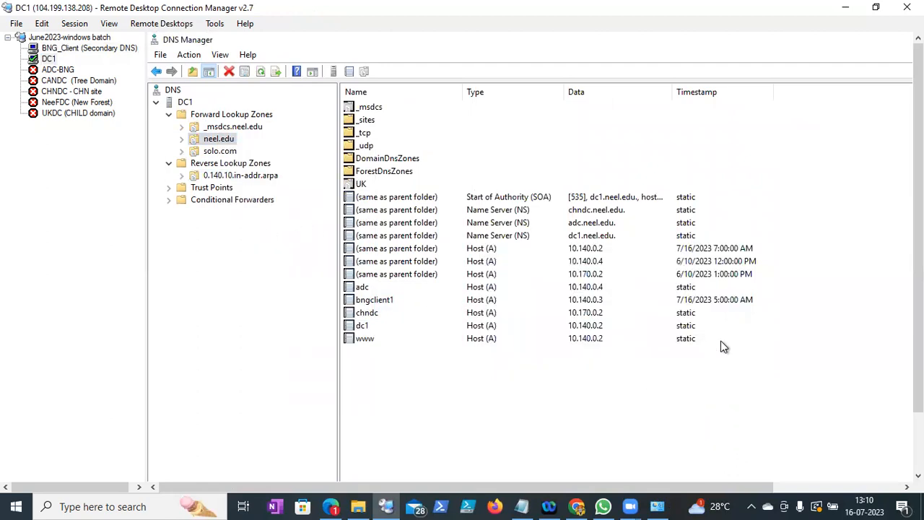
- Restart the DNS server service on DC1 from DNS Manager
click(220, 177)
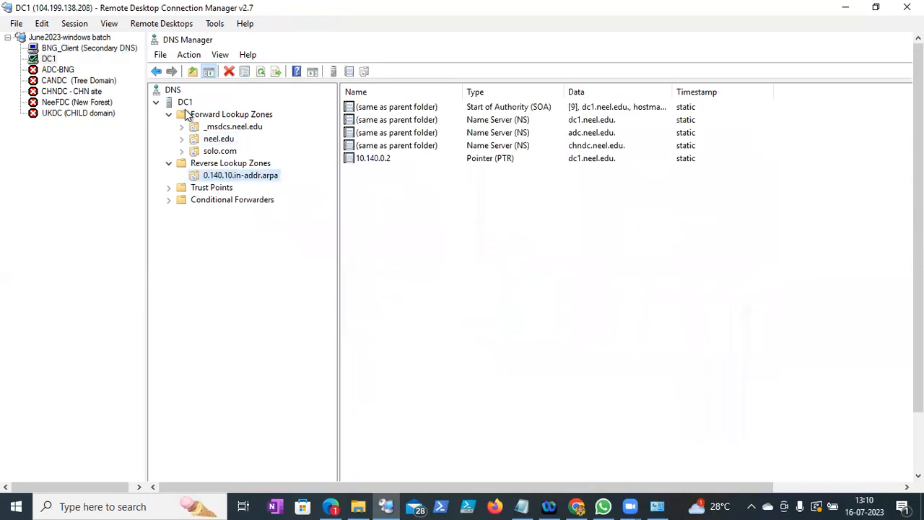
click(185, 110)
right_click(182, 102)
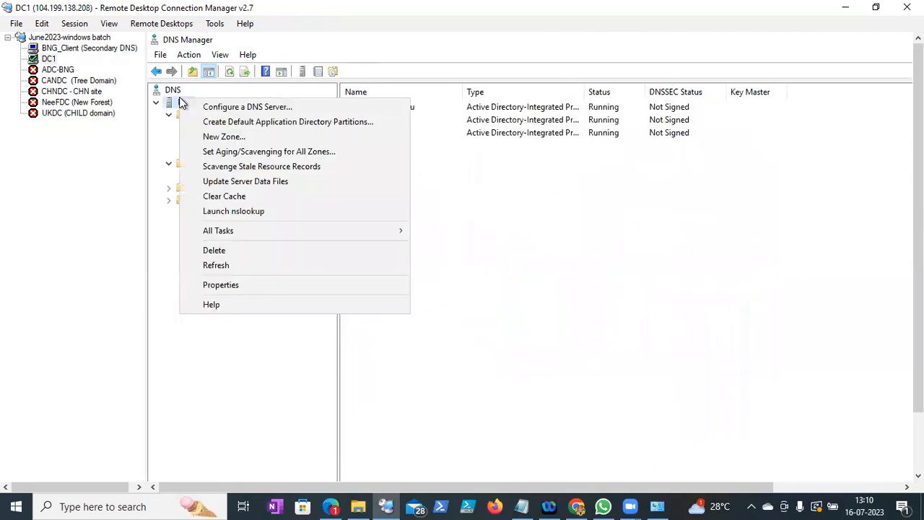
mouse_move(238, 231)
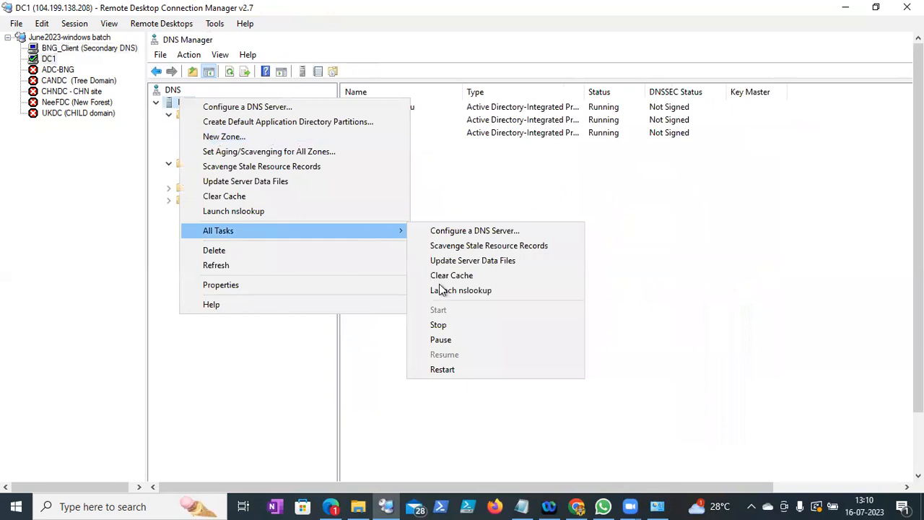
click(441, 370)
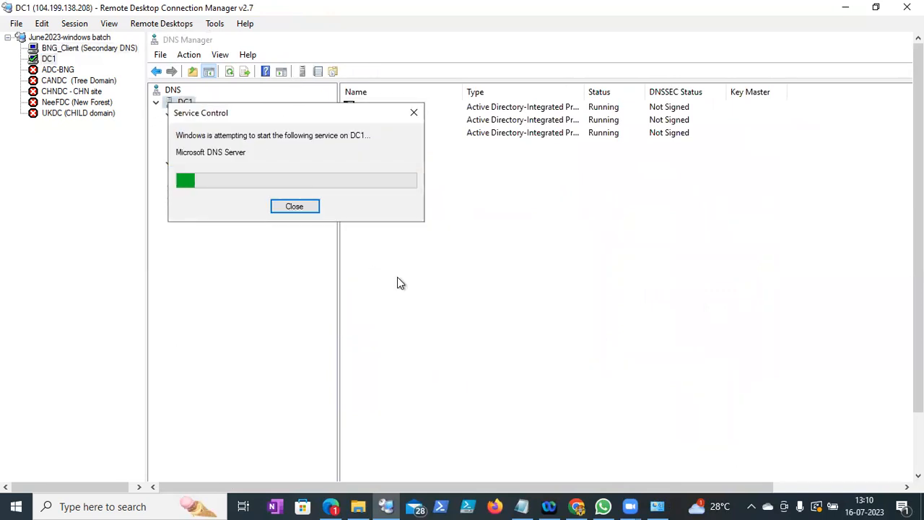
- Switch to BNG_Client and refresh the 0.140.10.in-addr.arpa and neel.edu stub zones
click(60, 49)
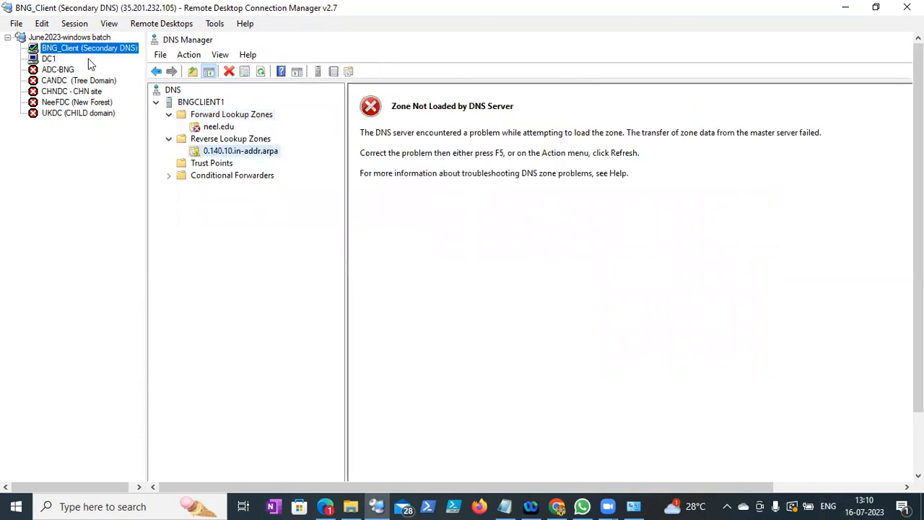
click(230, 126)
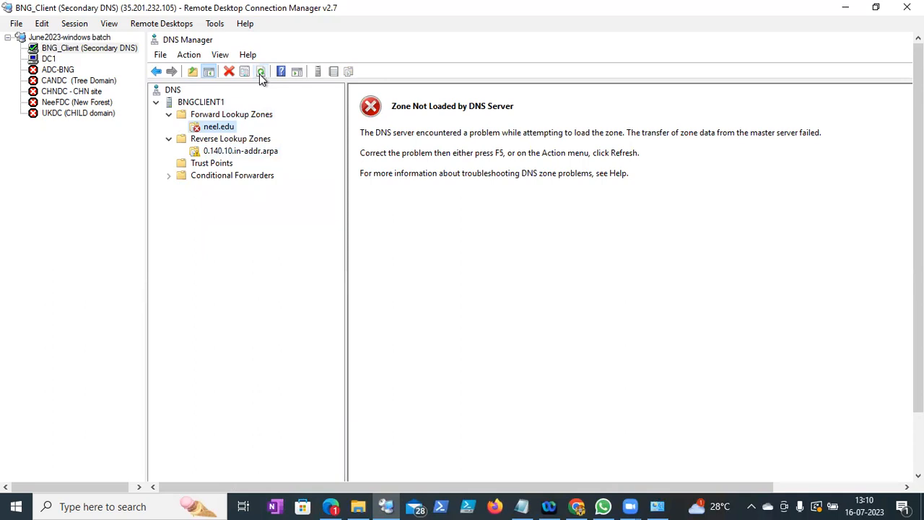
click(224, 150)
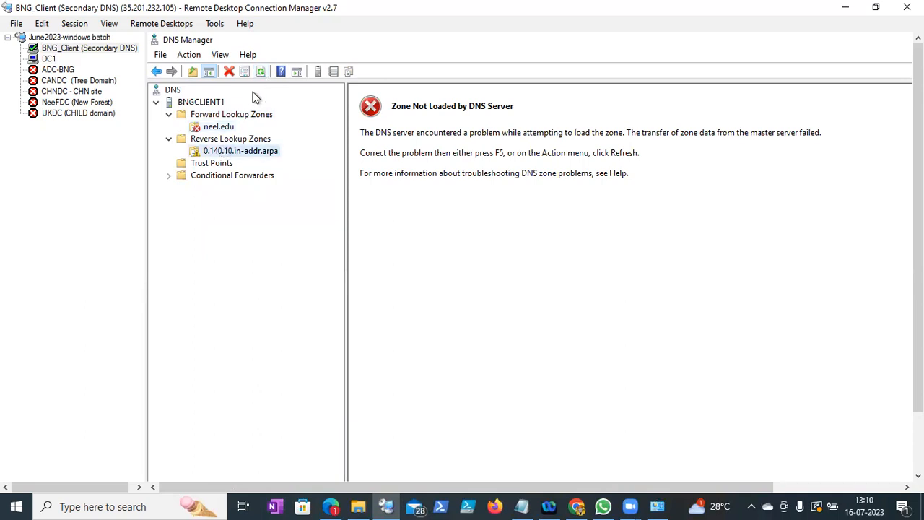
click(262, 72)
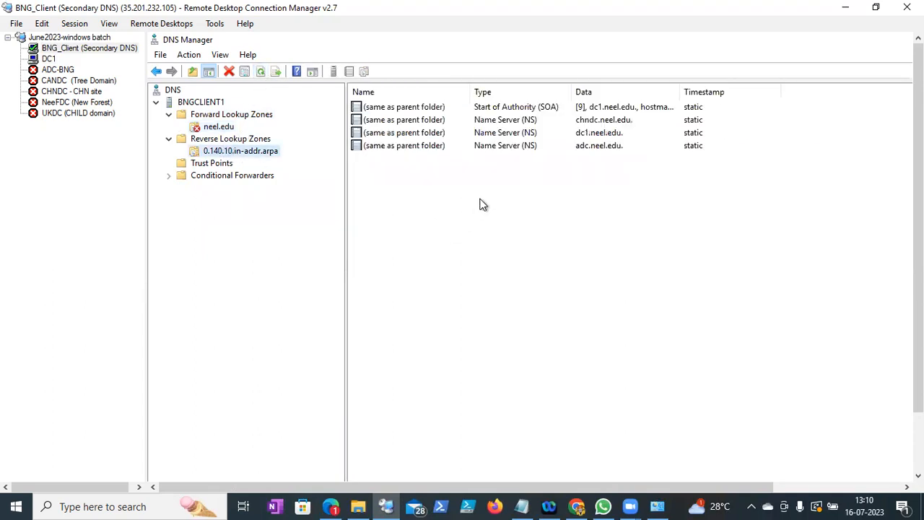
click(220, 127)
click(261, 73)
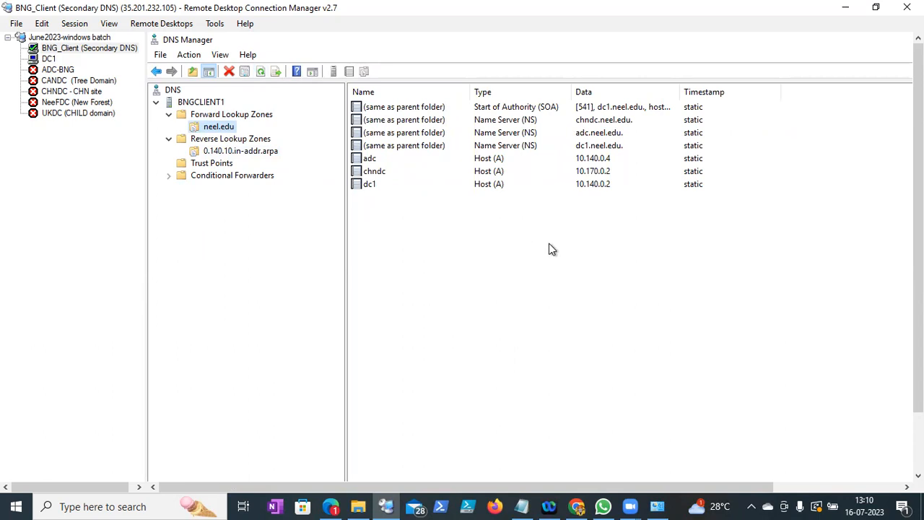
- Compare the neel.edu records on DC1 with those in the refreshed stub zone on BNG_Client
click(49, 59)
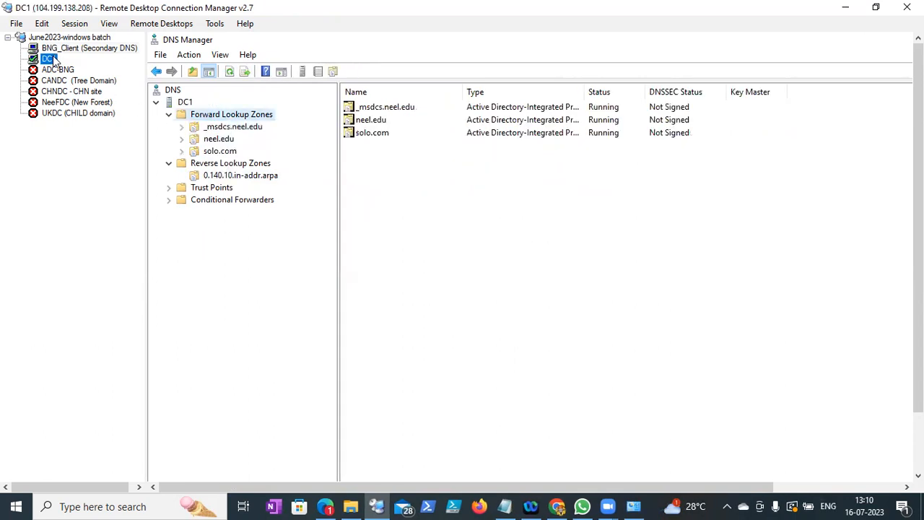
click(221, 139)
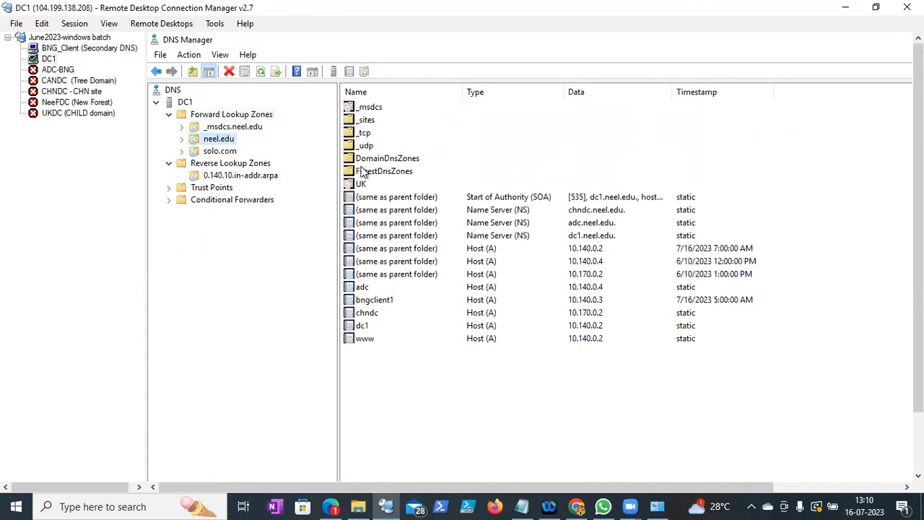
click(78, 49)
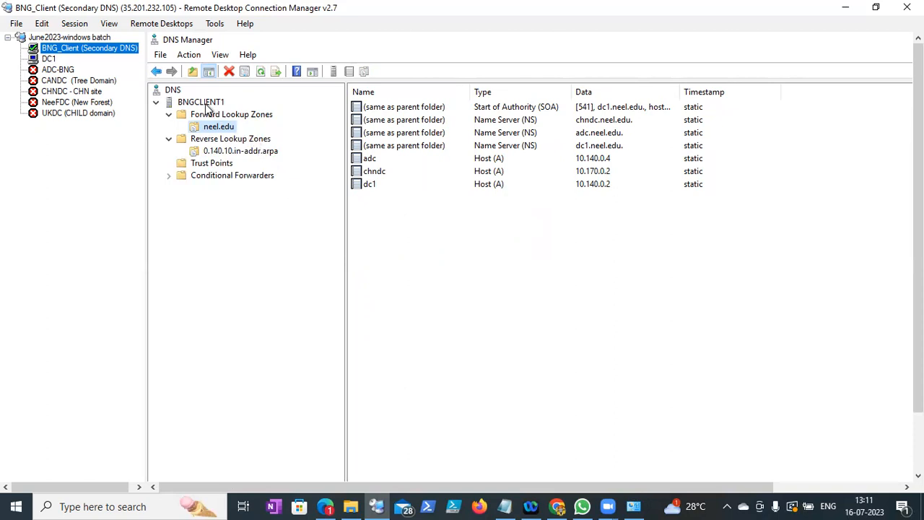
click(261, 71)
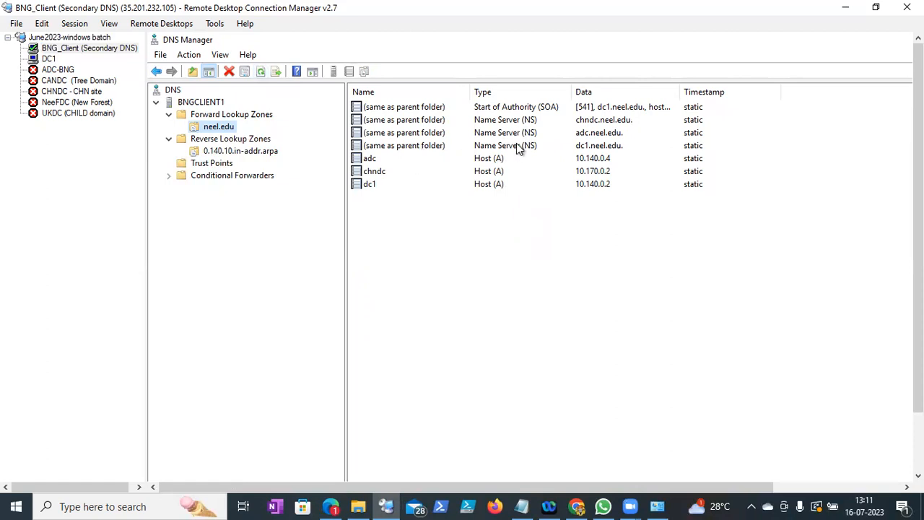
- Switch to the Notepad notes, highlight the stub zone's record types "Host ,NS, SOA", and save the file
click(519, 505)
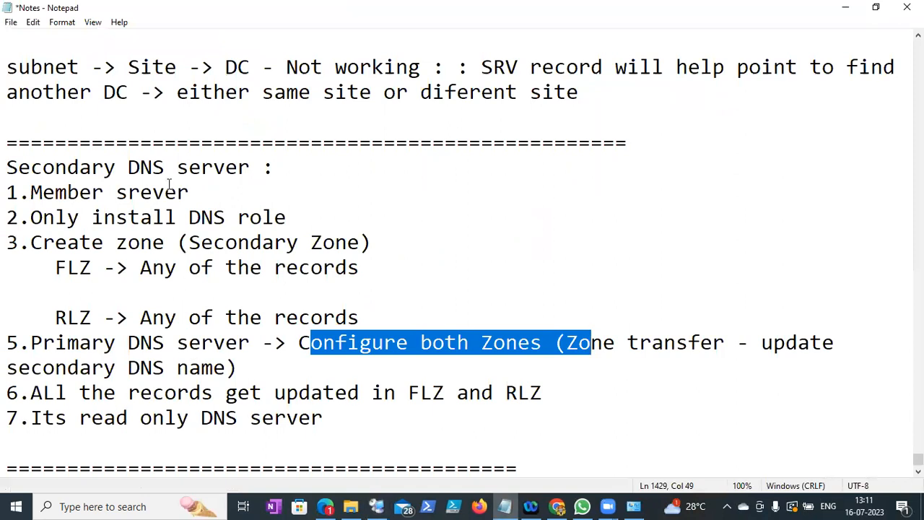
click(117, 115)
key(Up)
key(Up)
key(Up)
key(Up)
key(Up)
key(Up)
key(Up)
key(Up)
mouse_move(183, 142)
mouse_down()
mouse_move(341, 144)
mouse_move(178, 142)
mouse_up()
click(10, 23)
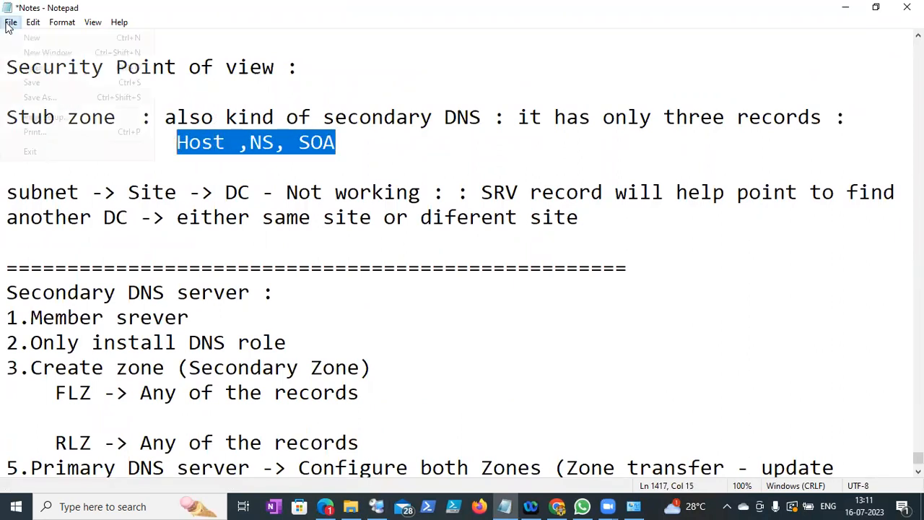
click(29, 82)
- Append "- Records" to the stub zone line "Host ,NS, SOA" in the notes after rechecking the zone on BNG_Client
click(348, 154)
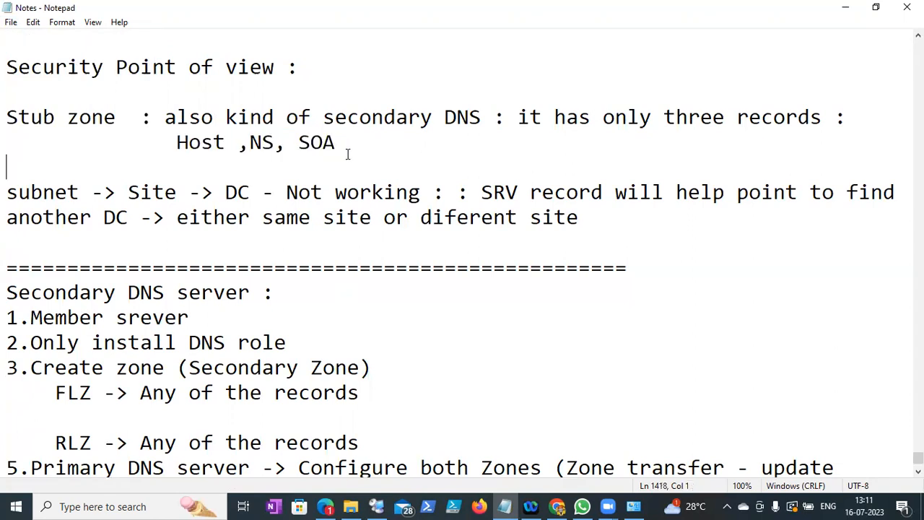
click(347, 148)
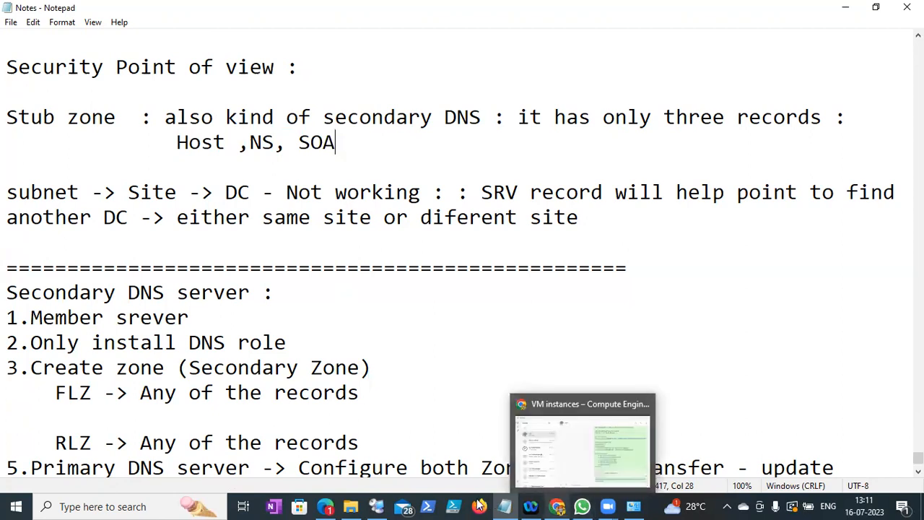
click(376, 503)
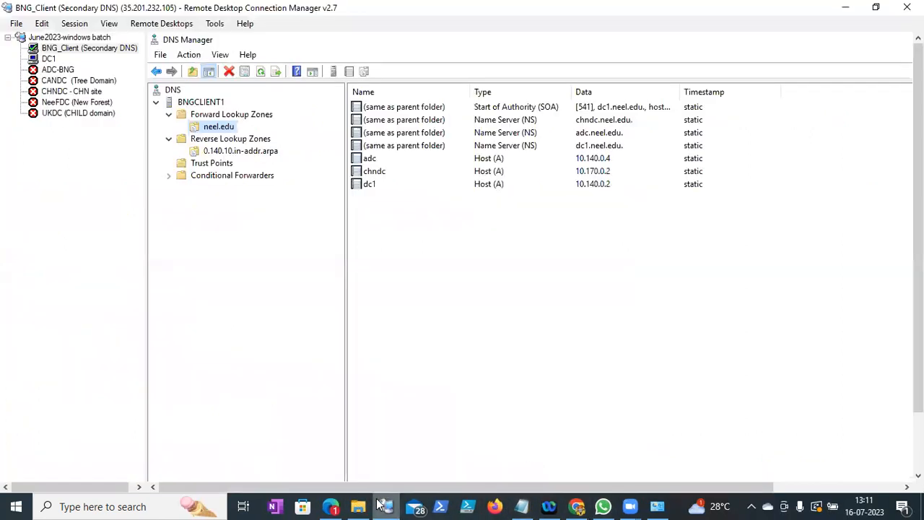
right_click(448, 293)
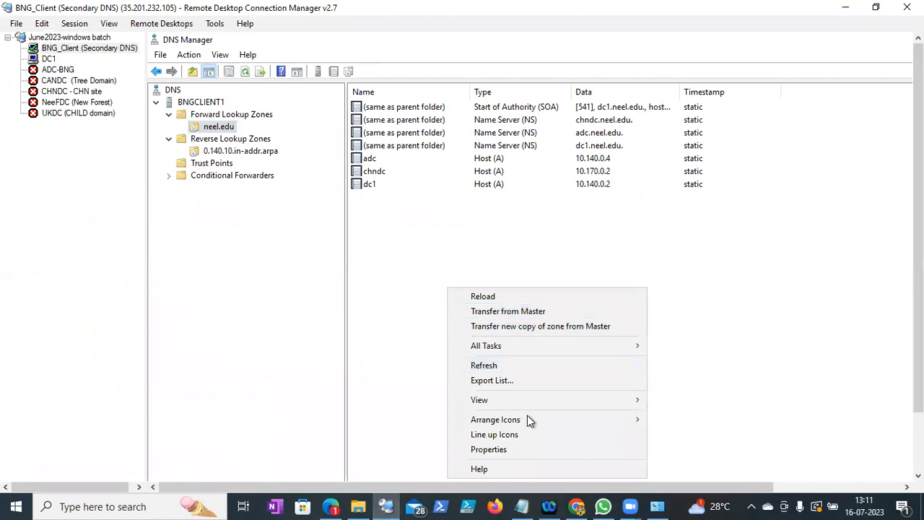
click(521, 506)
text(()
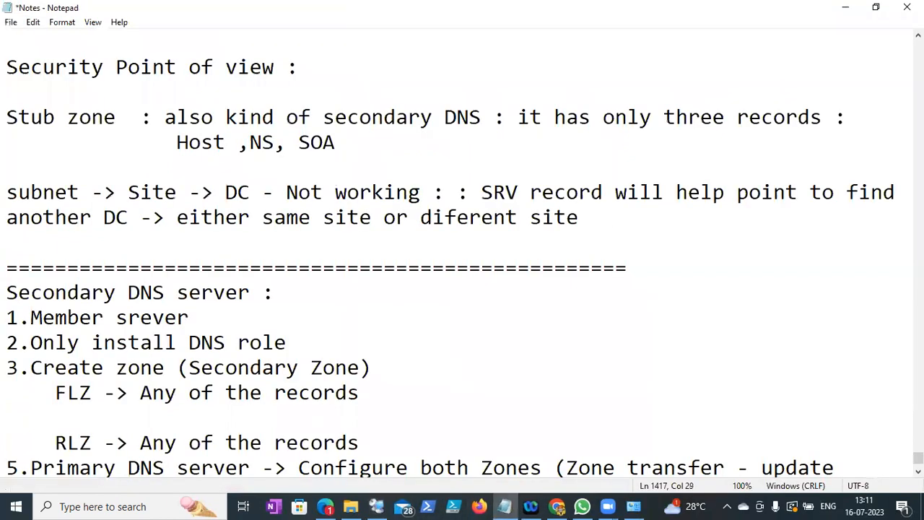
key(BackSpace)
text(- Records)
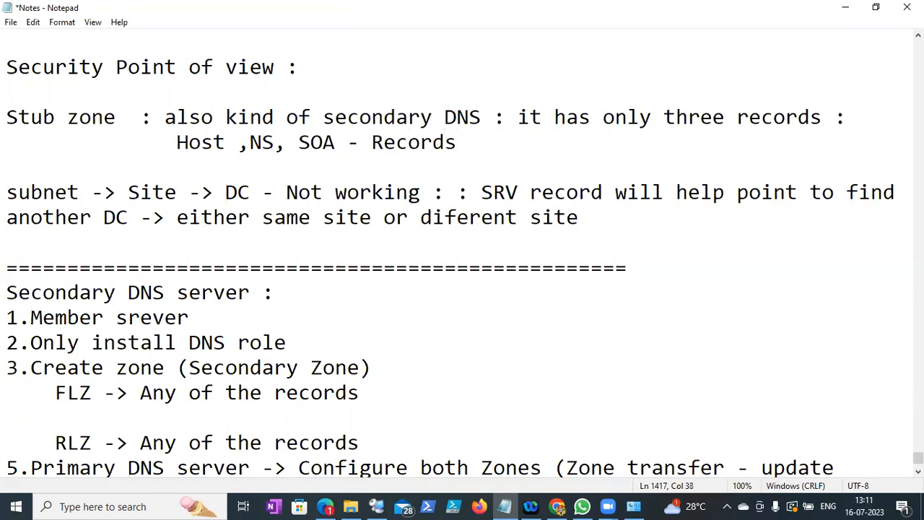
- Insert "only these" before "Records" in the stub zone line so it reads "Host ,NS, SOA - only these Records"
drag(372, 143, 444, 142)
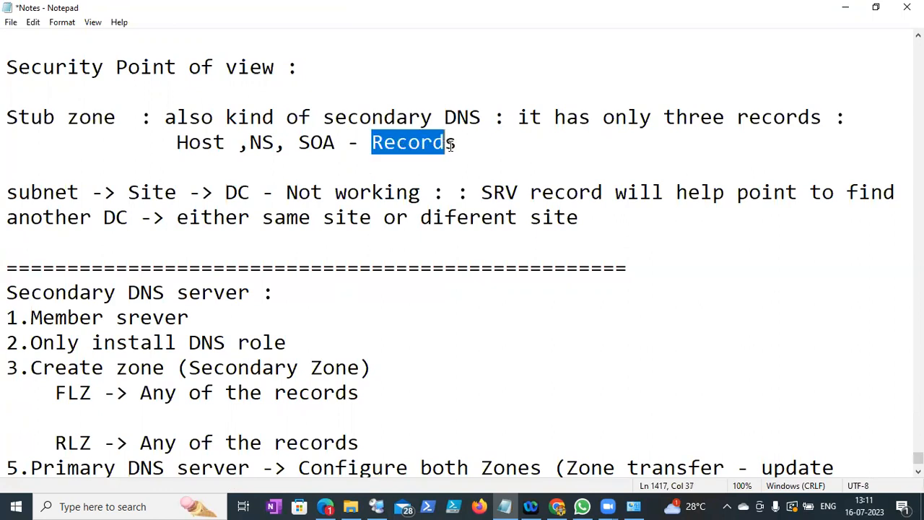
click(361, 150)
text(oN)
text(ly these)
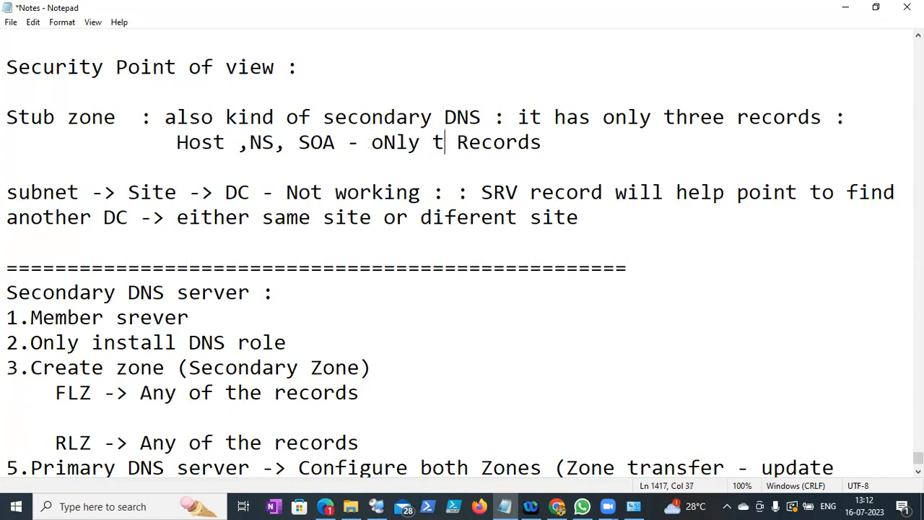
drag(408, 142, 396, 143)
text(n)
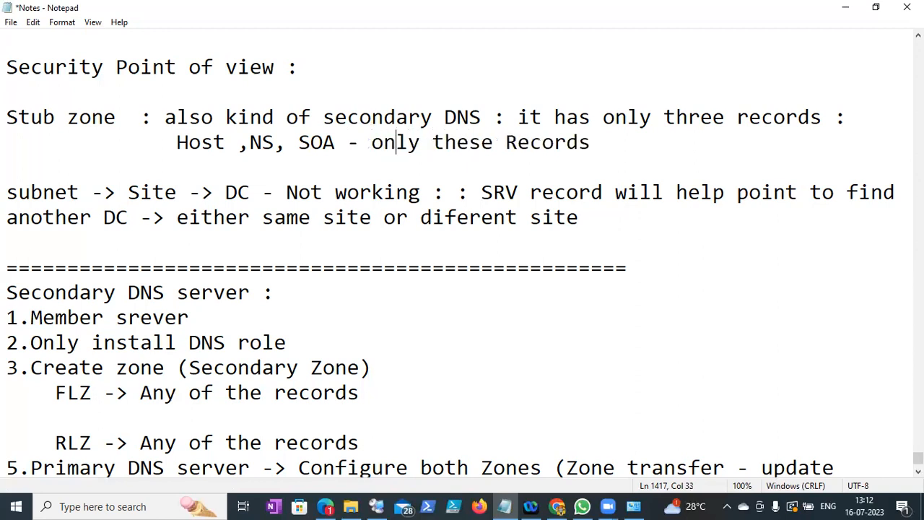
- Save the notes file, switch to BNG_Client in Remote Desktop Connection Manager, and dismiss the open context menu over the neel.edu zone
click(14, 30)
click(10, 23)
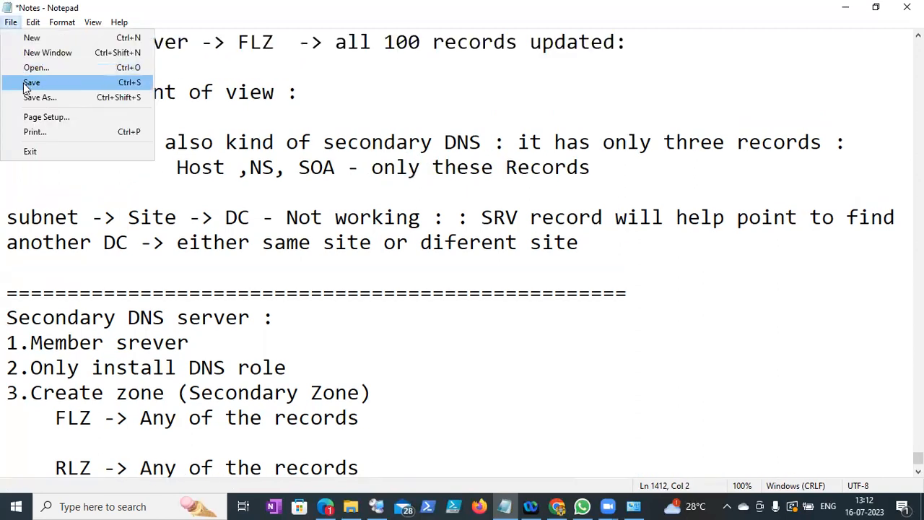
click(26, 83)
click(376, 507)
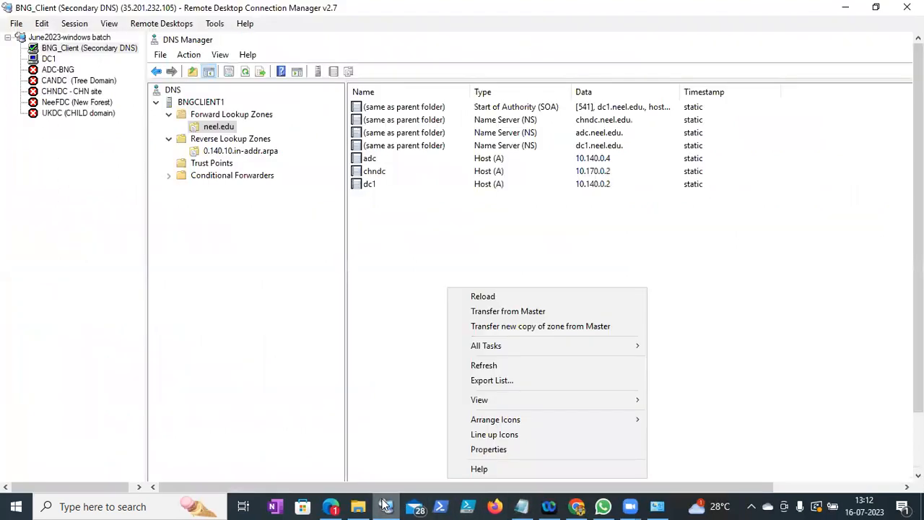
click(425, 272)
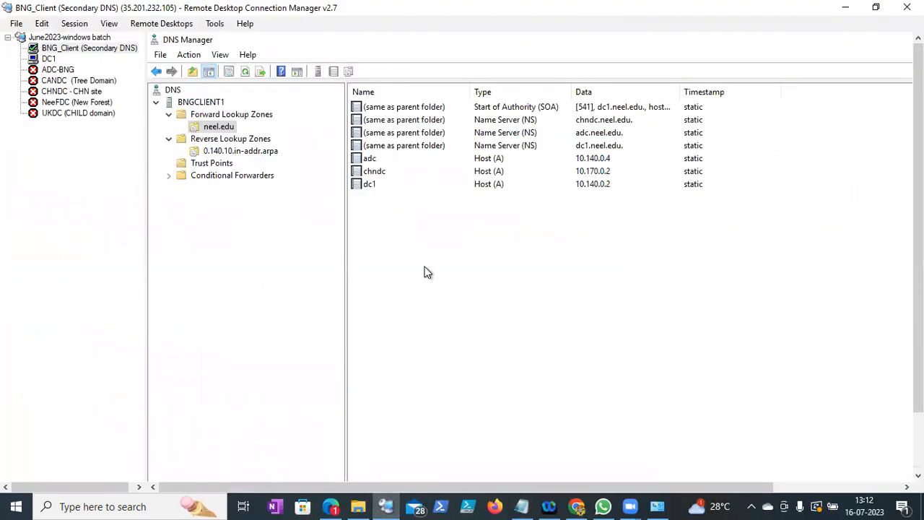